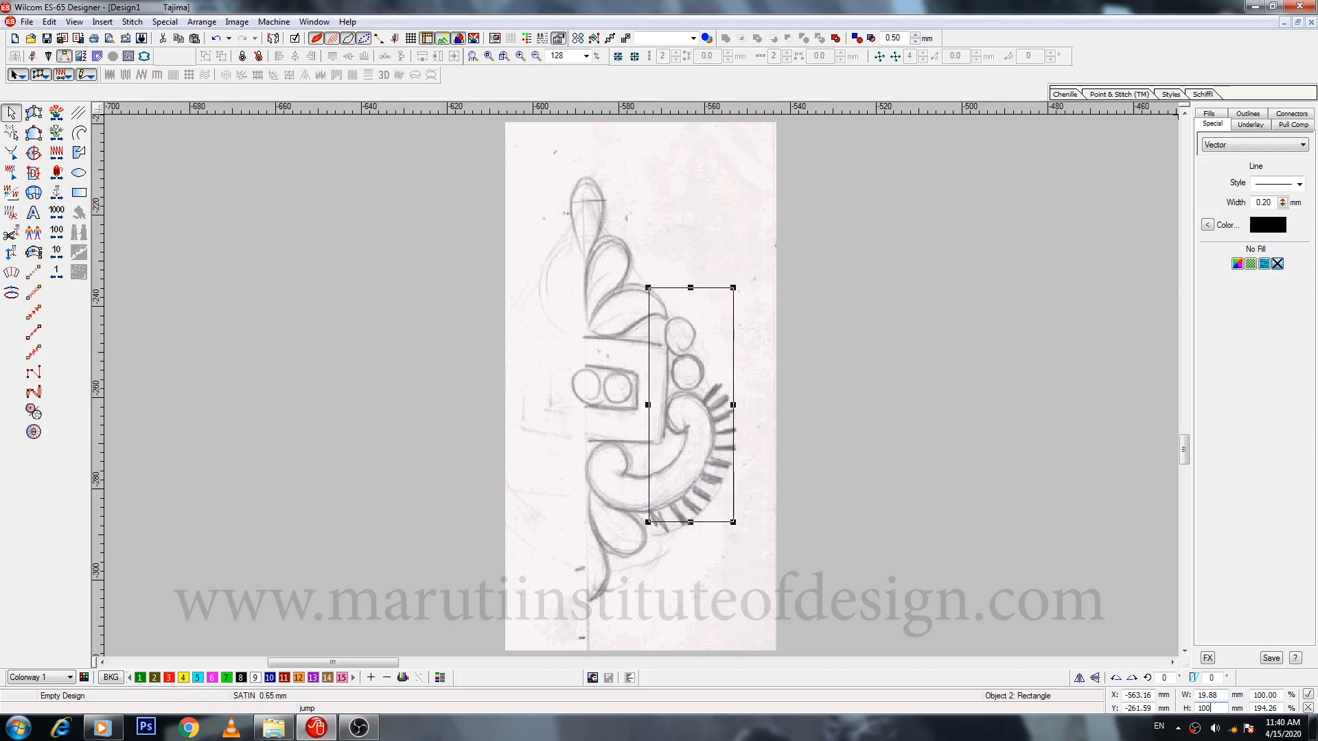
# Step: Resize the selected rectangle to a height of 100 mm and a width of 62 mm
pyautogui.press('Return')
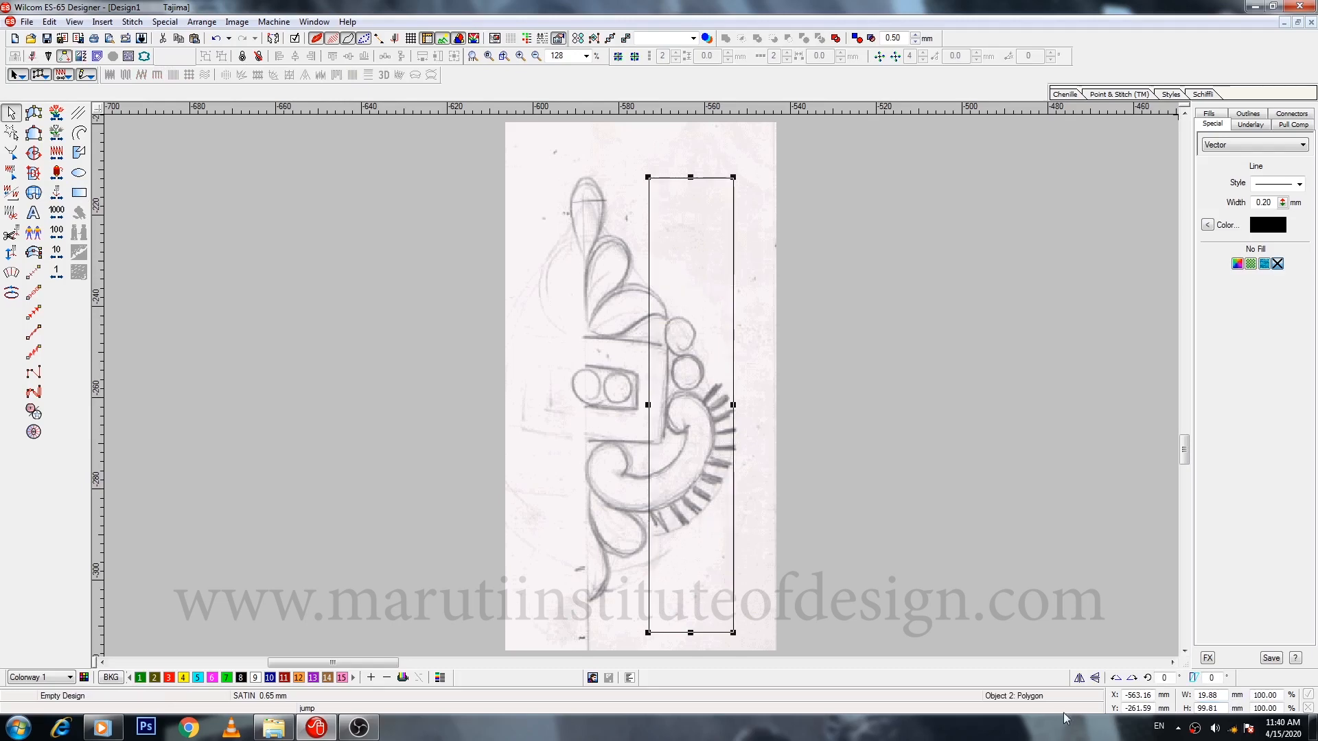
pyautogui.doubleClick(1208, 694)
pyautogui.write('62.')
pyautogui.press('Return')
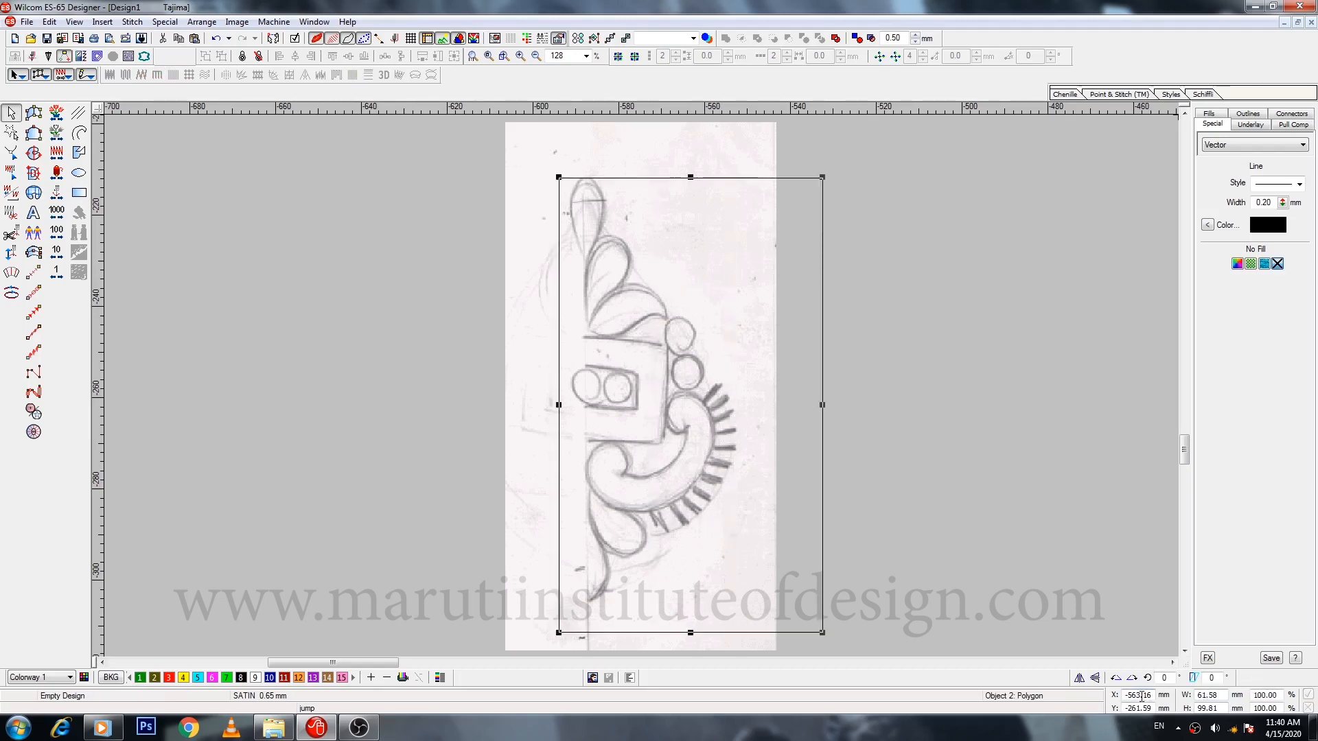
pyautogui.press('Escape')
# Step: Draw a straight vertical line about 114 mm long down the sketch's centre axis, extending past both ends of the rectangle
pyautogui.scroll(-1, 673, 553)
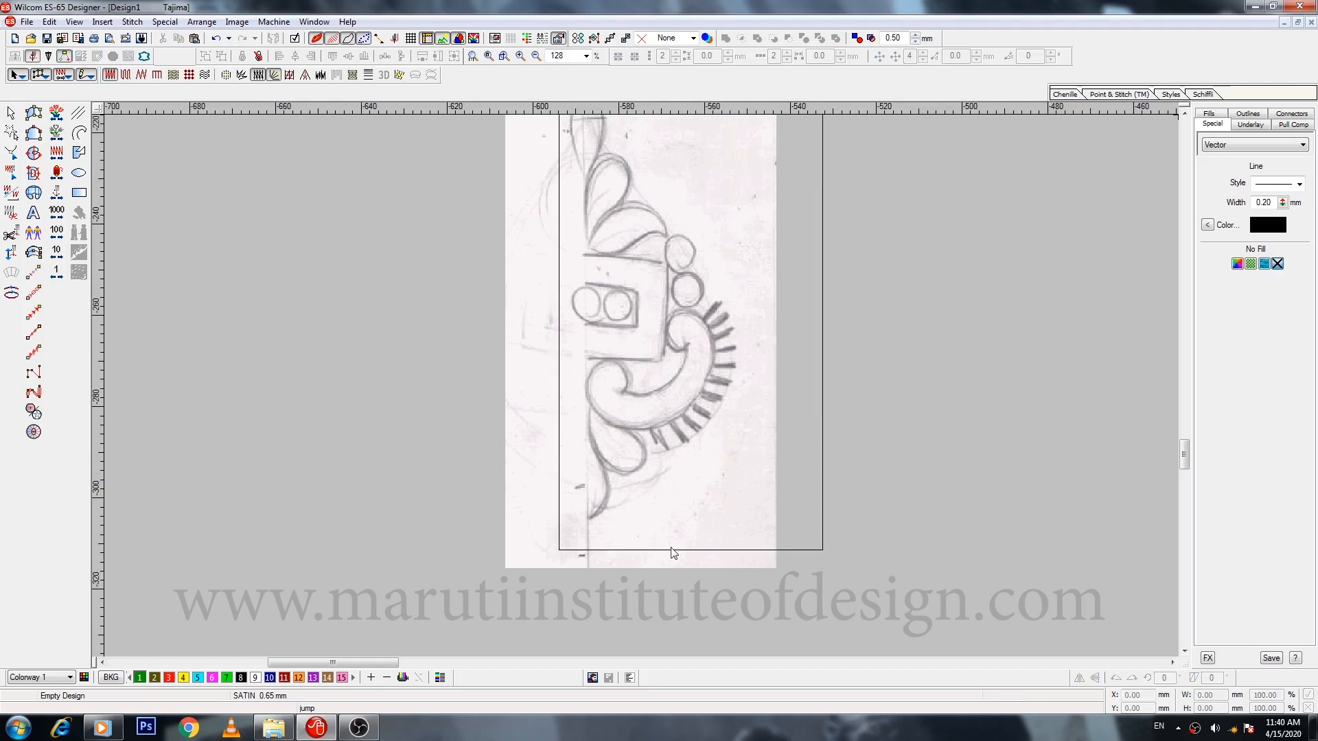
pyautogui.click(79, 132)
pyautogui.click(589, 561)
pyautogui.scroll(3, 589, 561)
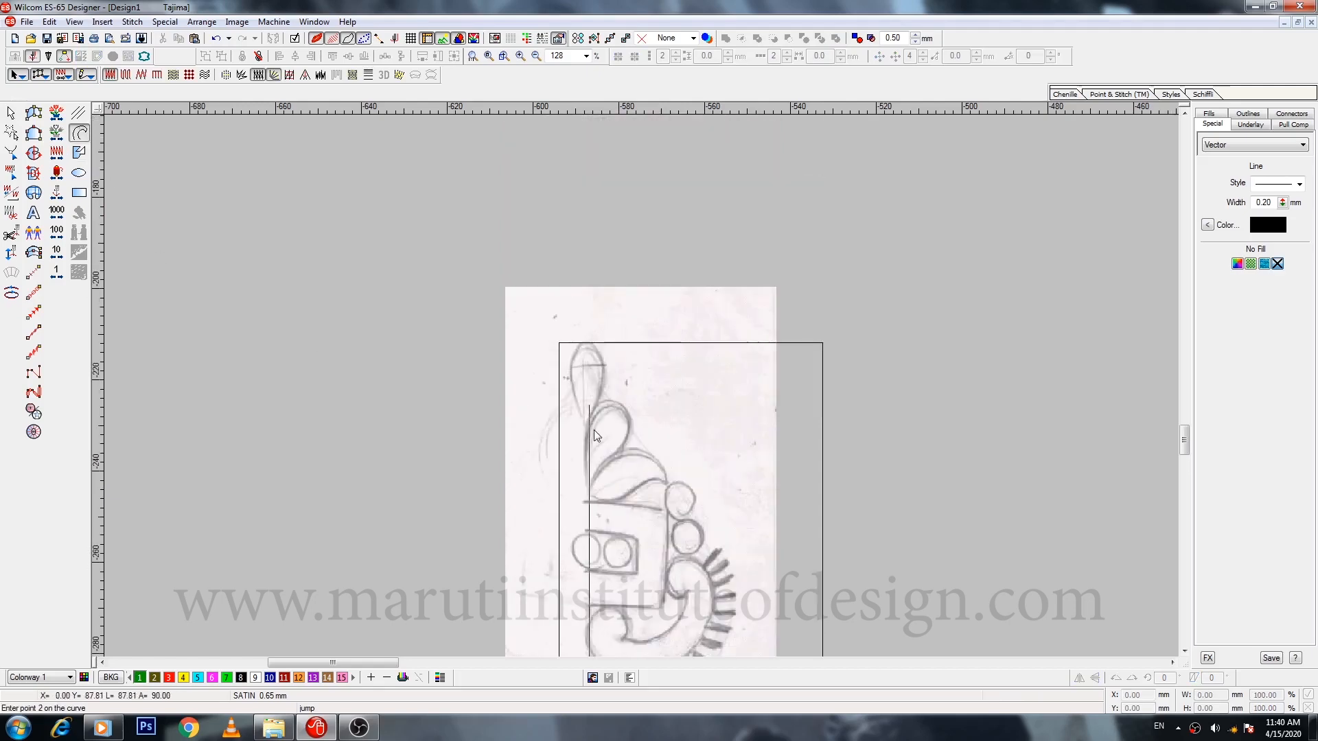
pyautogui.click(589, 291)
pyautogui.press('Return')
pyautogui.scroll(-3, 600, 290)
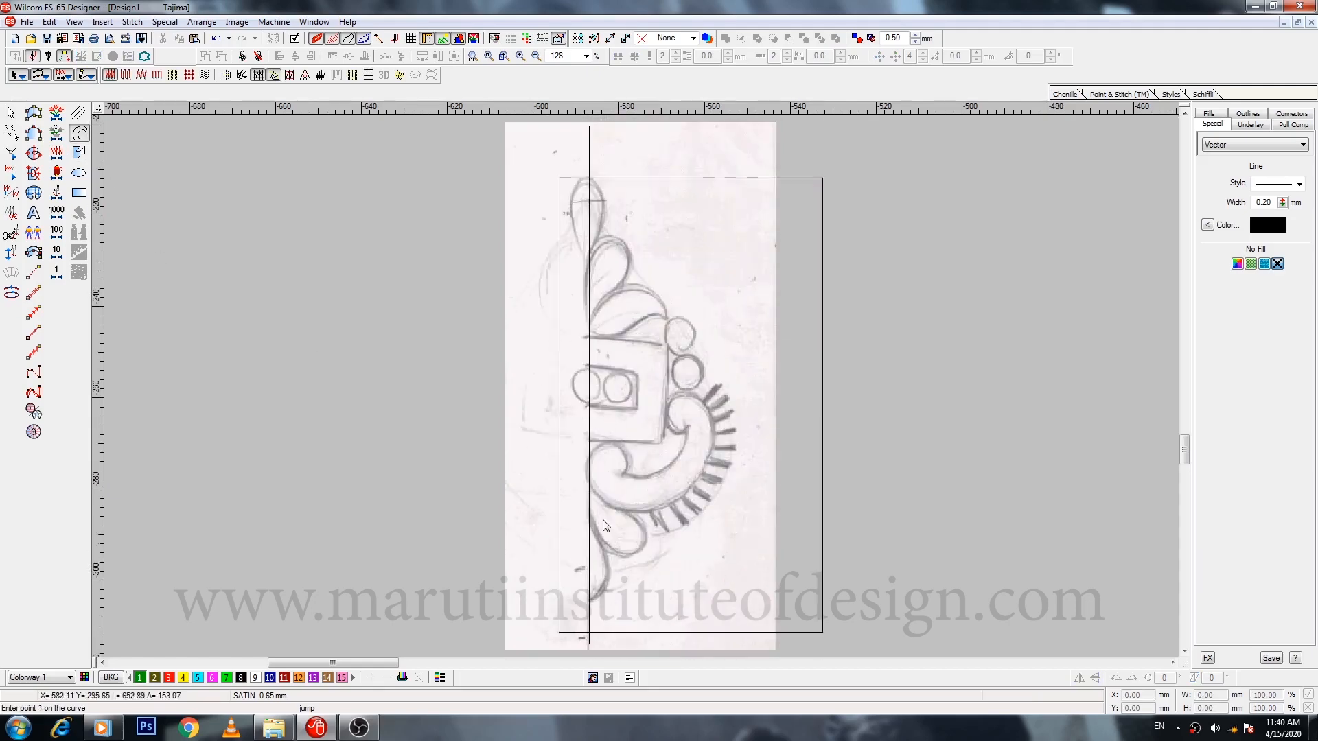
pyautogui.press('Escape')
# Step: Nudge the vertical line four steps to the left on the sketch's centre axis
pyautogui.click(591, 525)
pyautogui.press('Left')
pyautogui.press('Left')
pyautogui.press('Left')
pyautogui.press('Left')
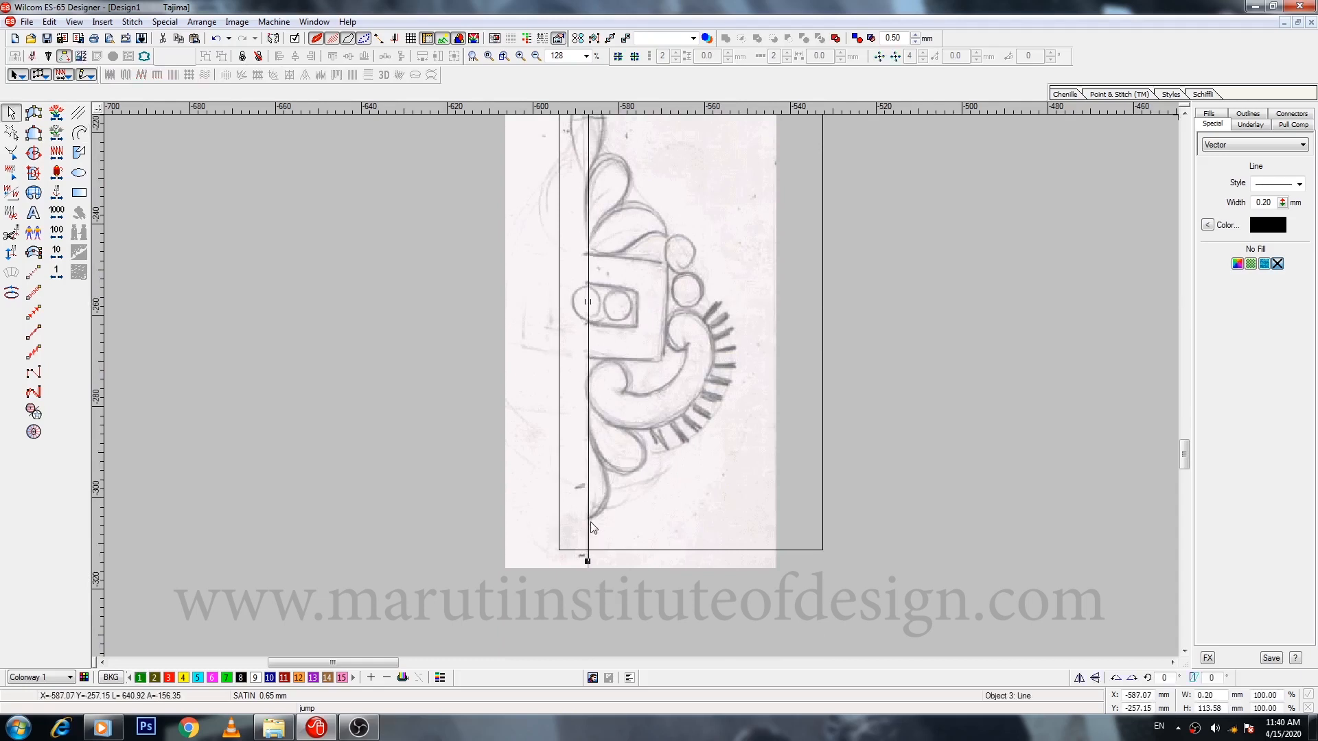
pyautogui.scroll(3, 646, 555)
# Step: Align the rectangle with the vertical line so that it is centred horizontally on it
pyautogui.click(821, 427)
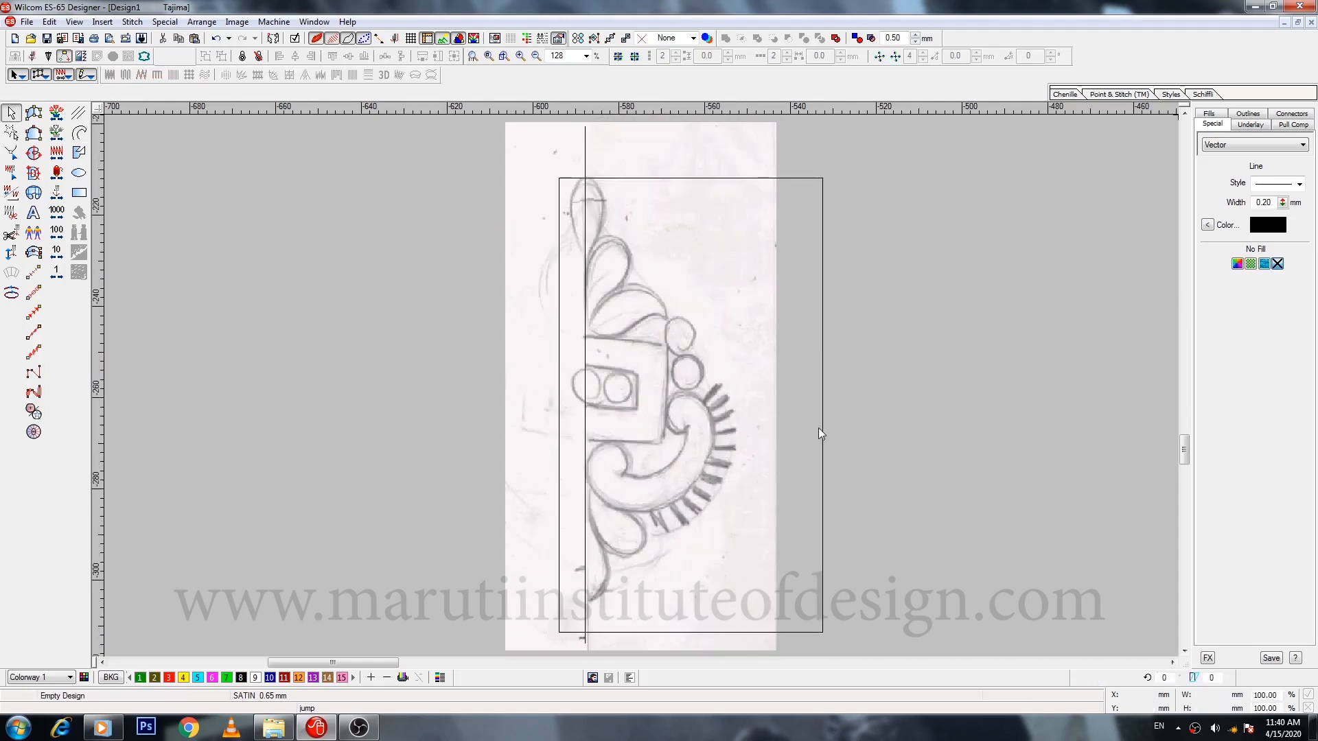
pyautogui.keyDown('ctrl'); pyautogui.click(585, 487); pyautogui.keyUp('ctrl')
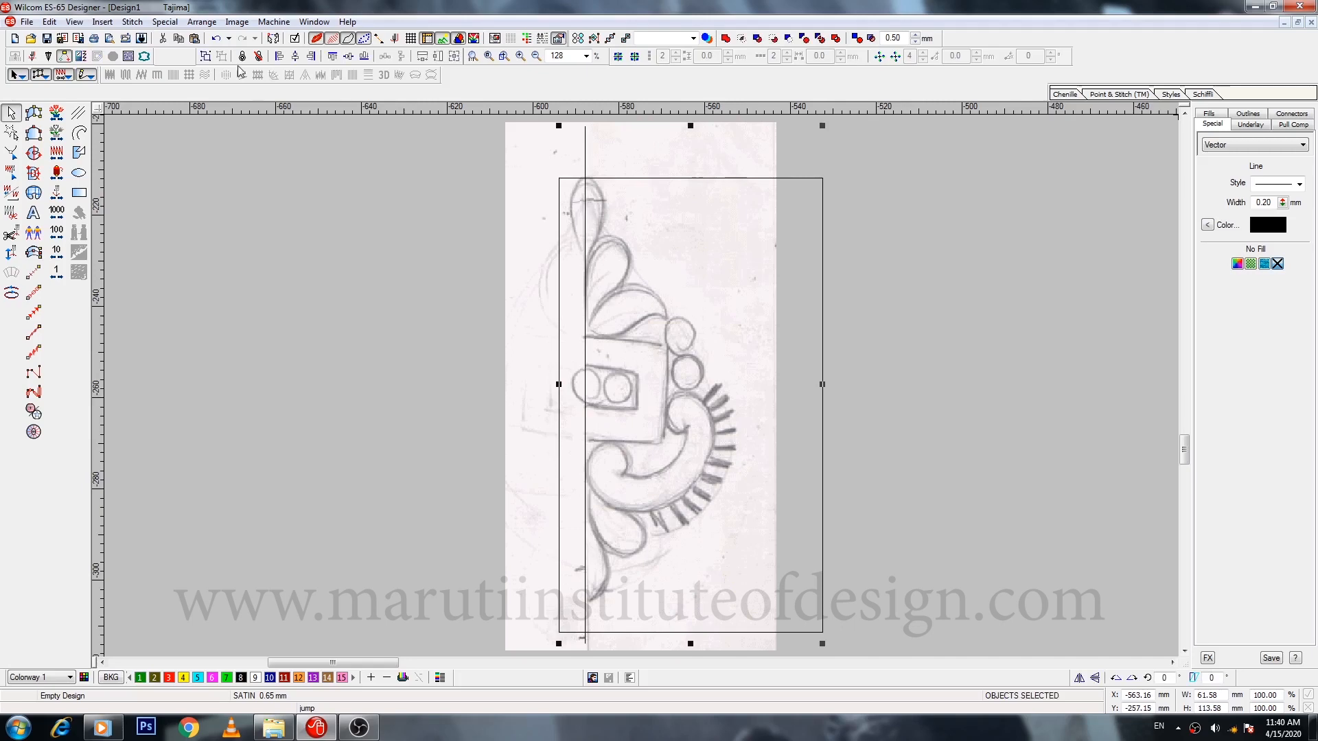
pyautogui.click(295, 56)
pyautogui.click(585, 427)
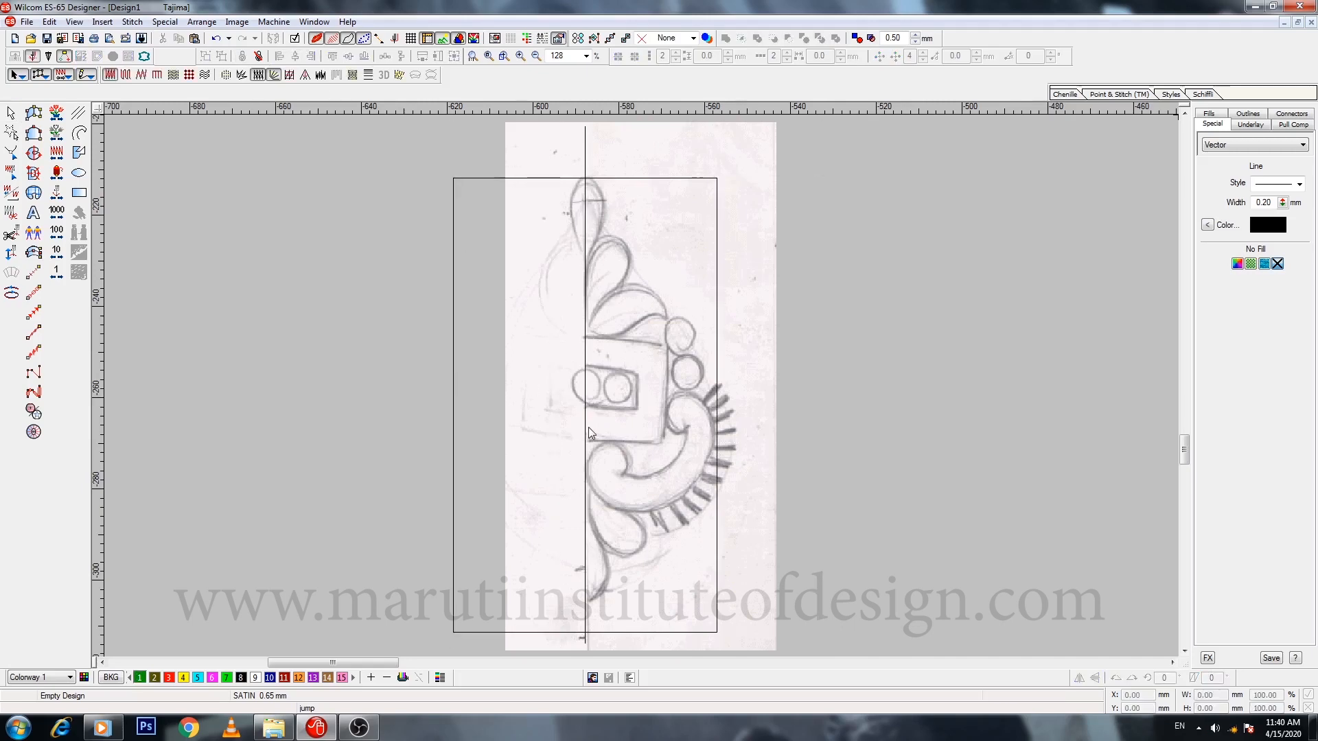
pyautogui.press('Left')
# Step: Nudge the vertical line and the rectangle together four steps right, onto the sketch's centre axis
pyautogui.press('z')
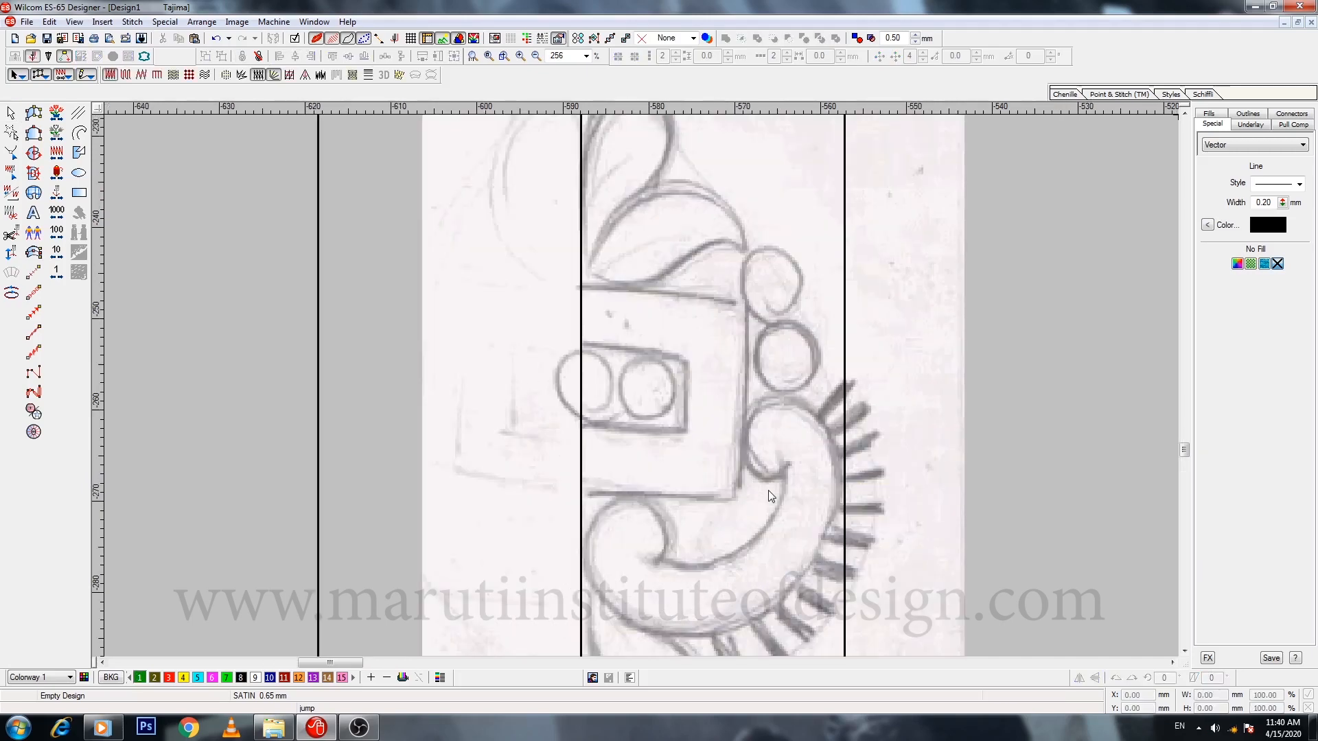
pyautogui.scroll(-5, 768, 490)
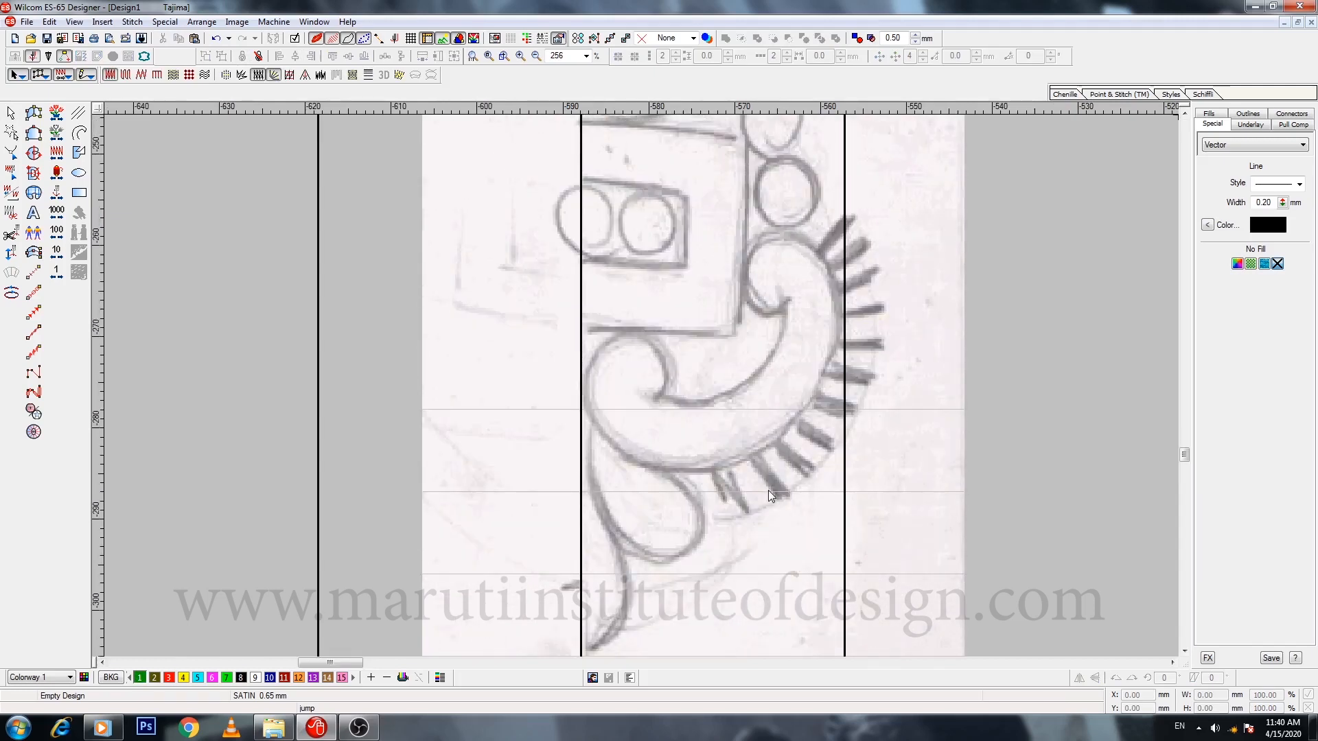
pyautogui.scroll(-5, 730, 488)
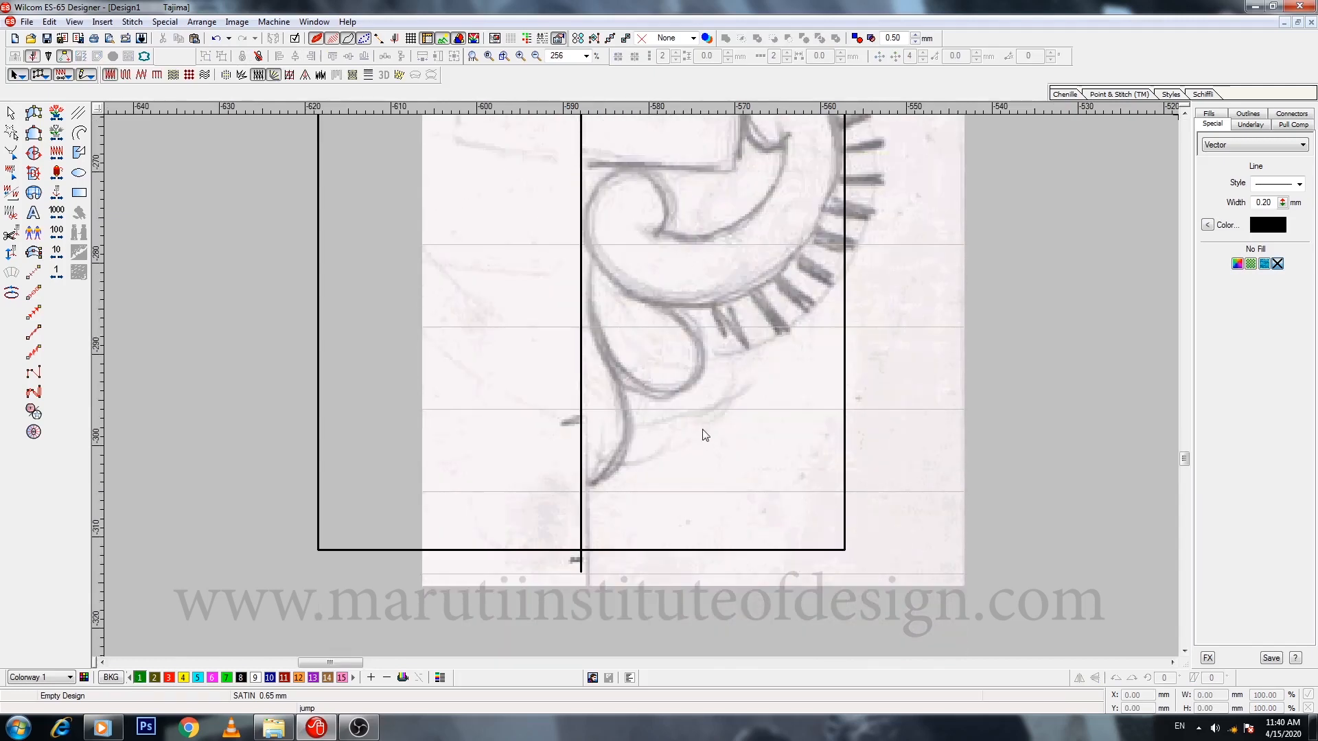
pyautogui.click(581, 536)
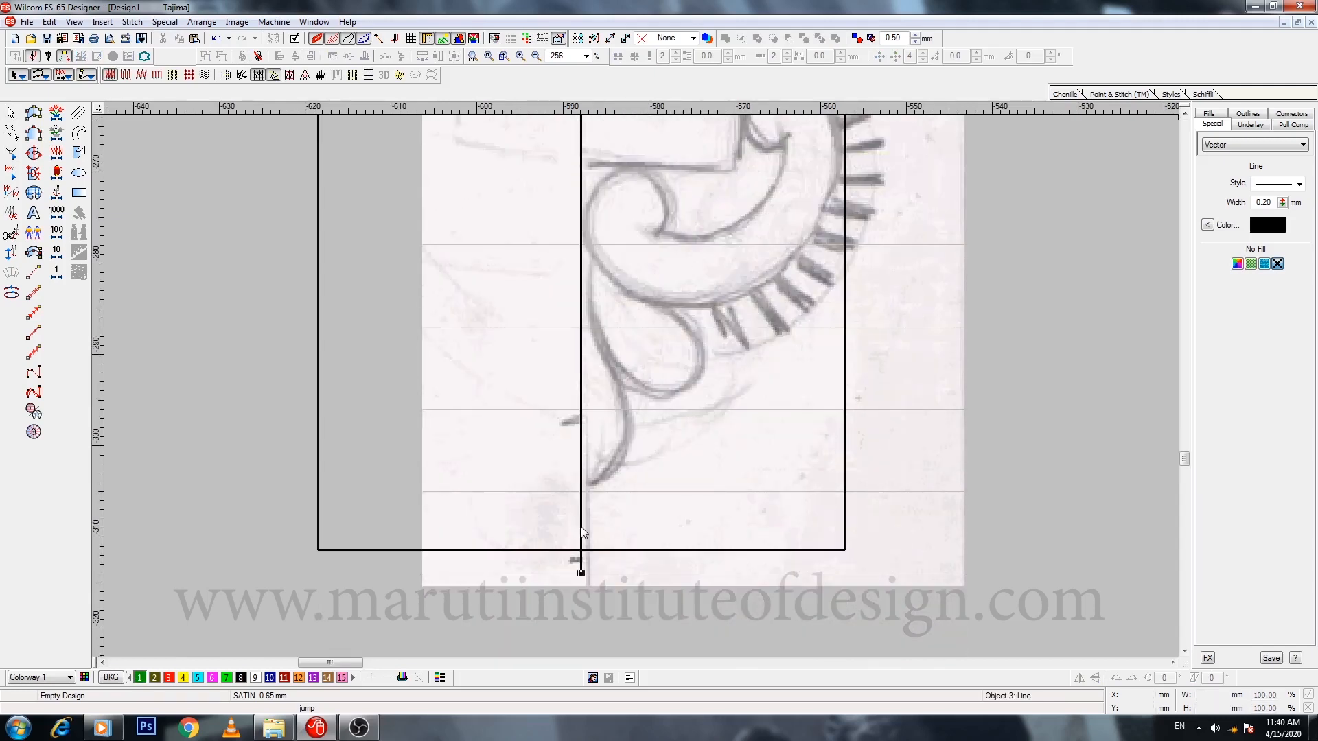
pyautogui.keyDown('ctrl'); pyautogui.click(621, 550); pyautogui.keyUp('ctrl')
pyautogui.press('Right')
pyautogui.press('Right')
pyautogui.press('Right')
pyautogui.press('Right')
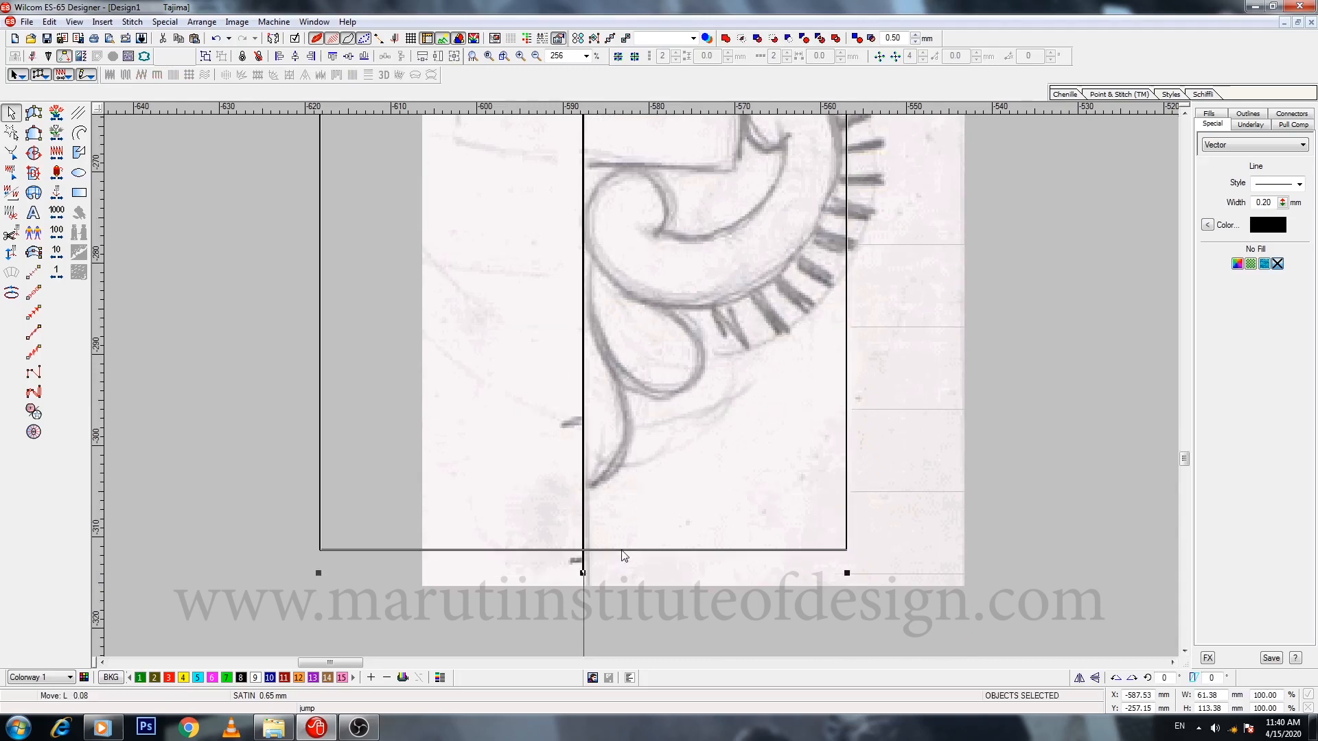
pyautogui.scroll(4, 621, 541)
pyautogui.press('Escape')
pyautogui.press('Escape')
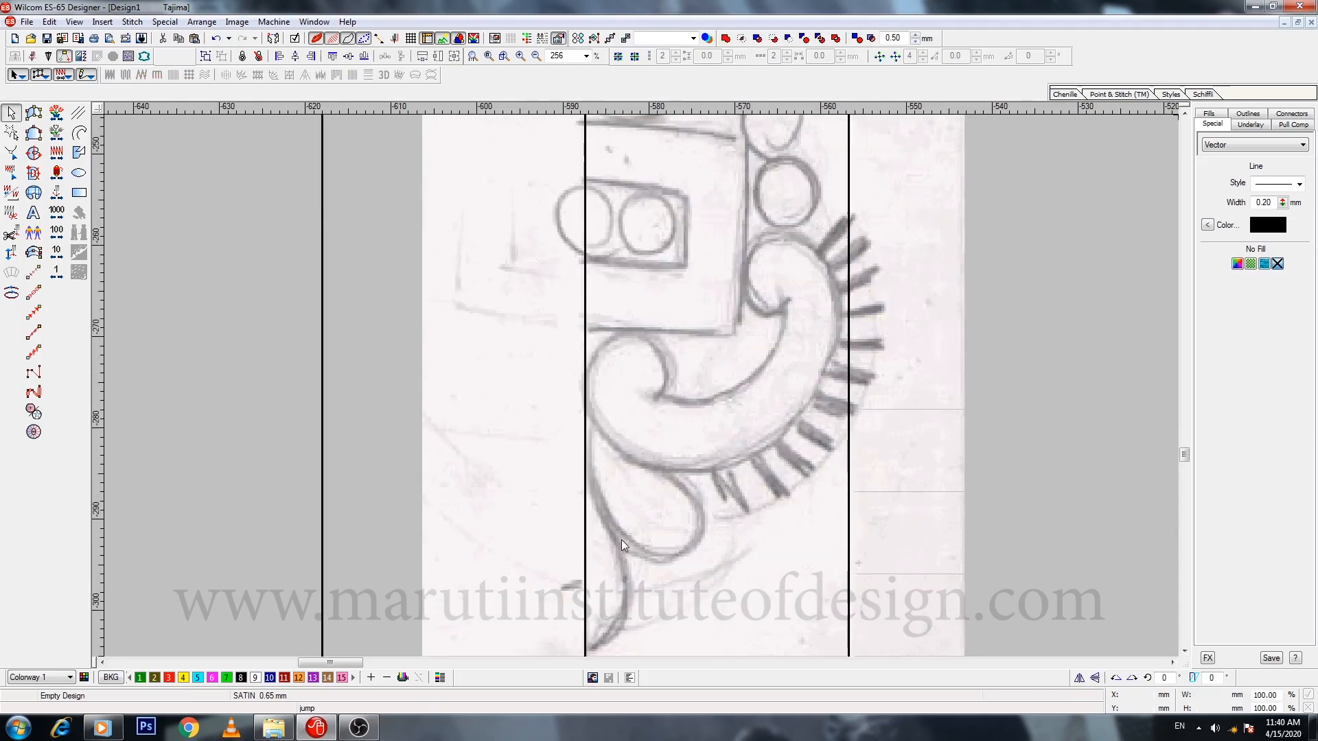
pyautogui.hotkey('shift', 'z')
pyautogui.hotkey('shift', 'z')
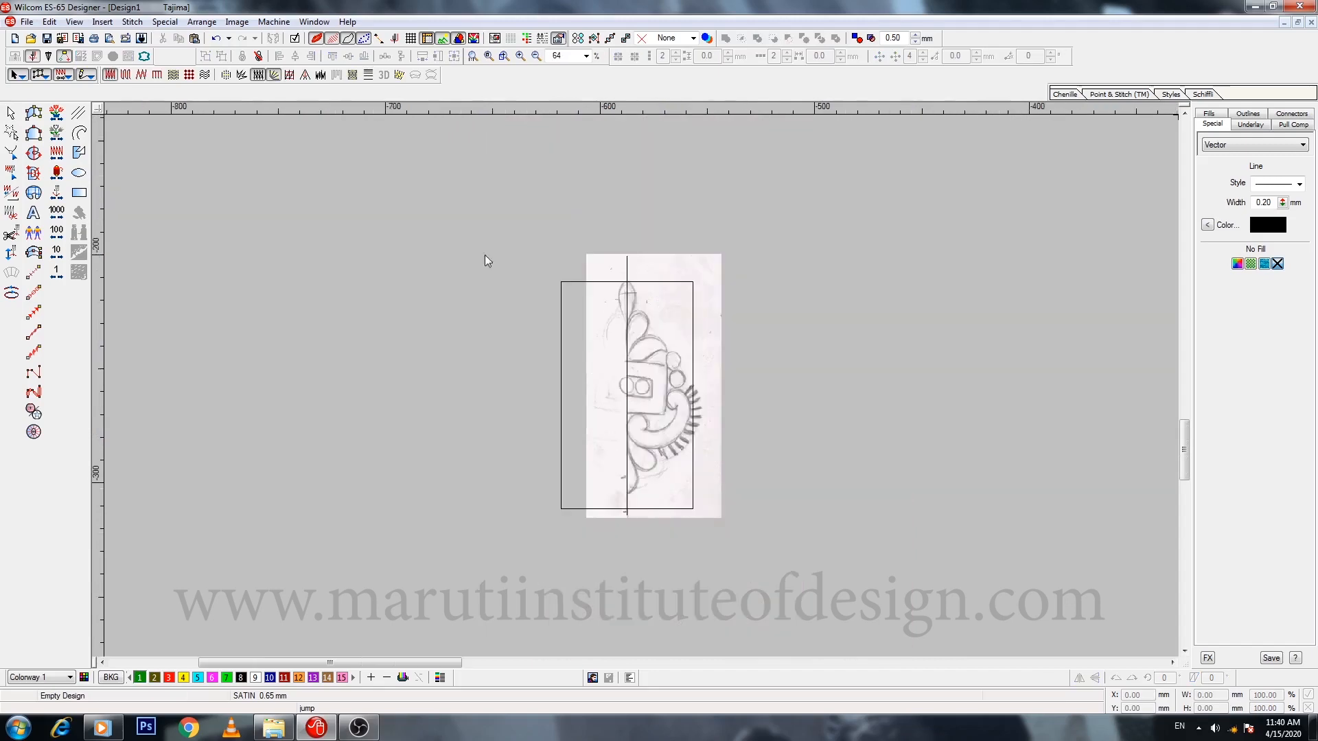
pyautogui.moveTo(558, 218); pyautogui.dragTo(769, 568)
pyautogui.press('Escape')
pyautogui.press('z')
pyautogui.press('Escape')
# Step: Draw a symmetrical teardrop about 9 mm wide and 18 mm high on the centre line, over the sketch's lowest petal
pyautogui.scroll(-2, 662, 459)
pyautogui.press('z')
pyautogui.scroll(-4, 689, 458)
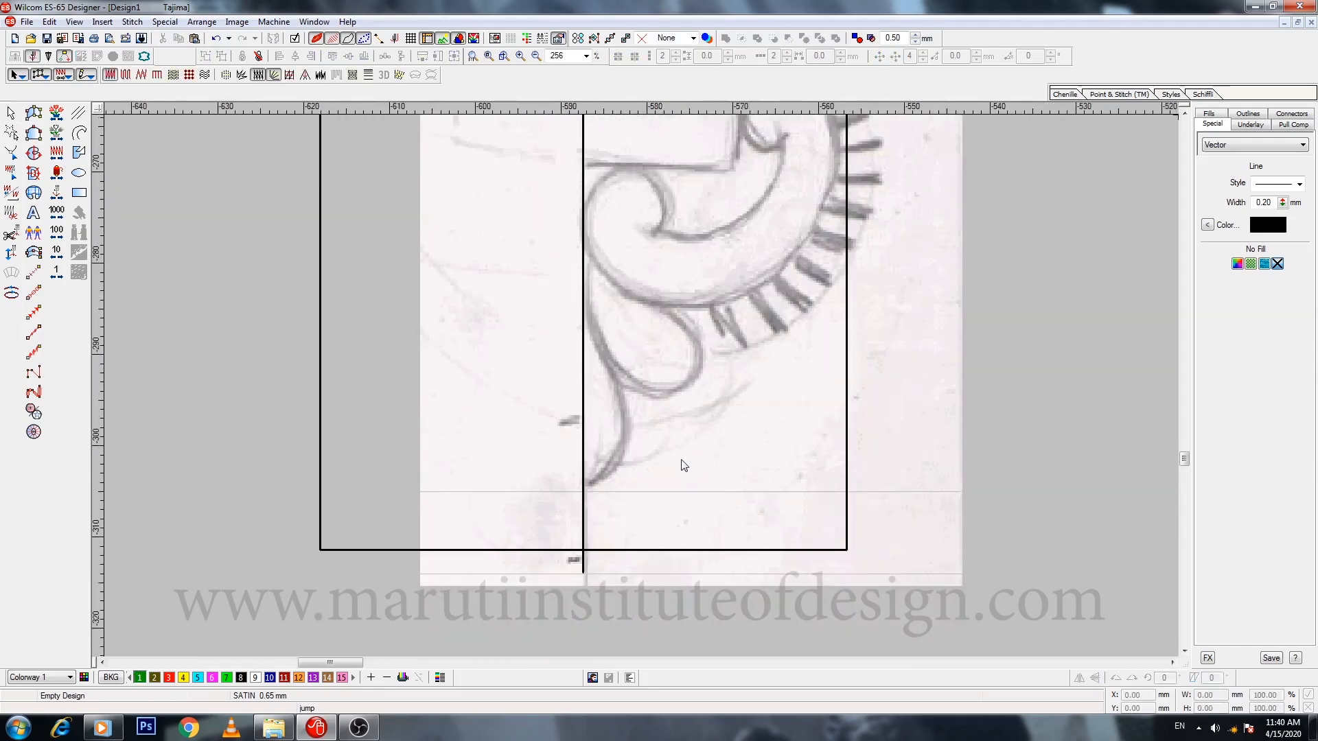
pyautogui.press('z')
pyautogui.click(79, 152)
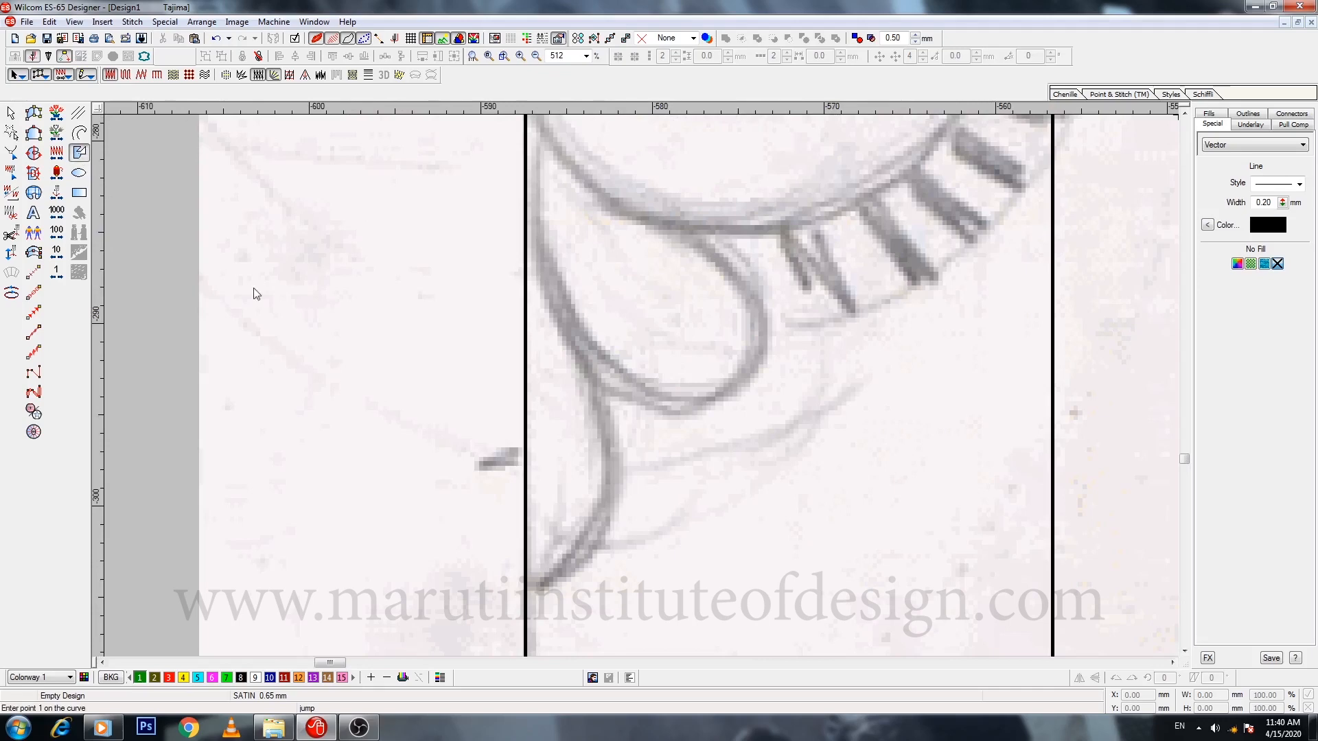
pyautogui.click(528, 264)
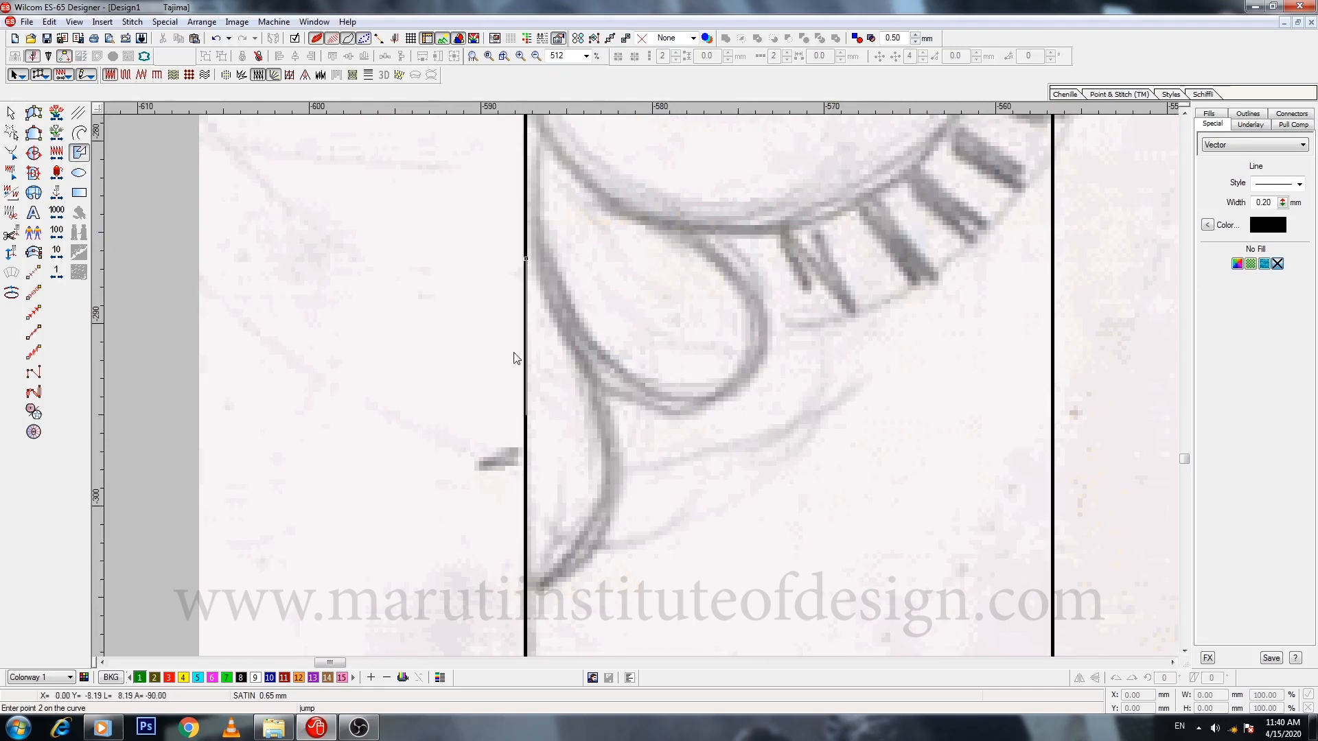
pyautogui.click(540, 595)
pyautogui.press('Return')
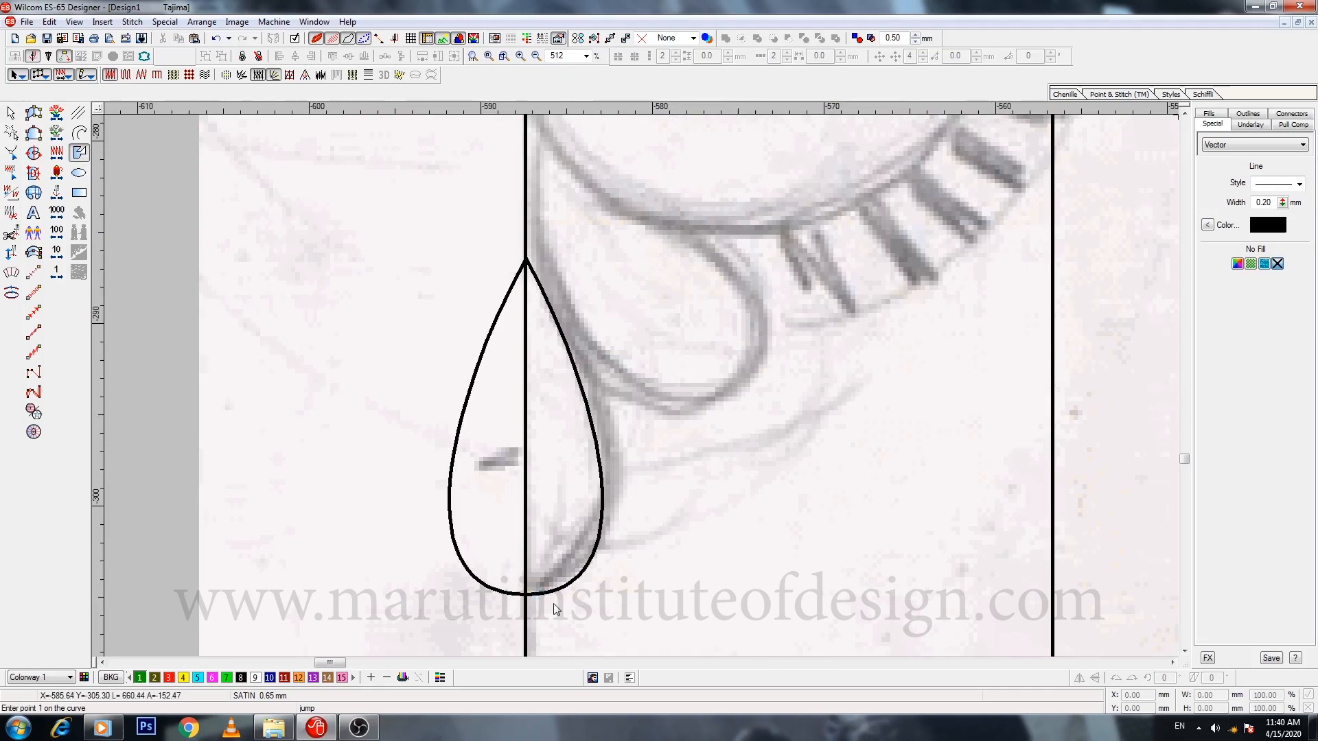
pyautogui.press('o')
pyautogui.click(562, 589)
pyautogui.scroll(3, 562, 589)
pyautogui.press('Escape')
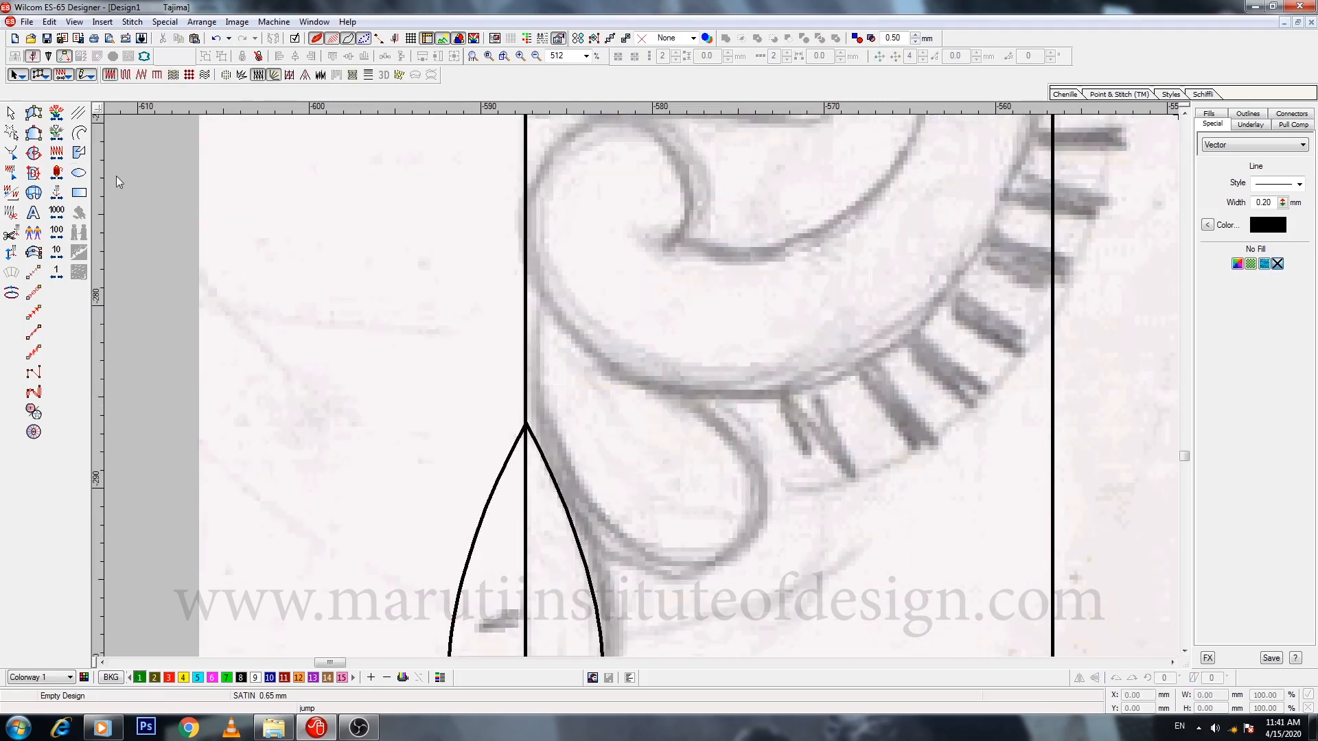
# Step: Trace the slanted petal beside the lower teardrop with a curved outline, about 14 mm wide and 15.5 mm high
pyautogui.click(80, 134)
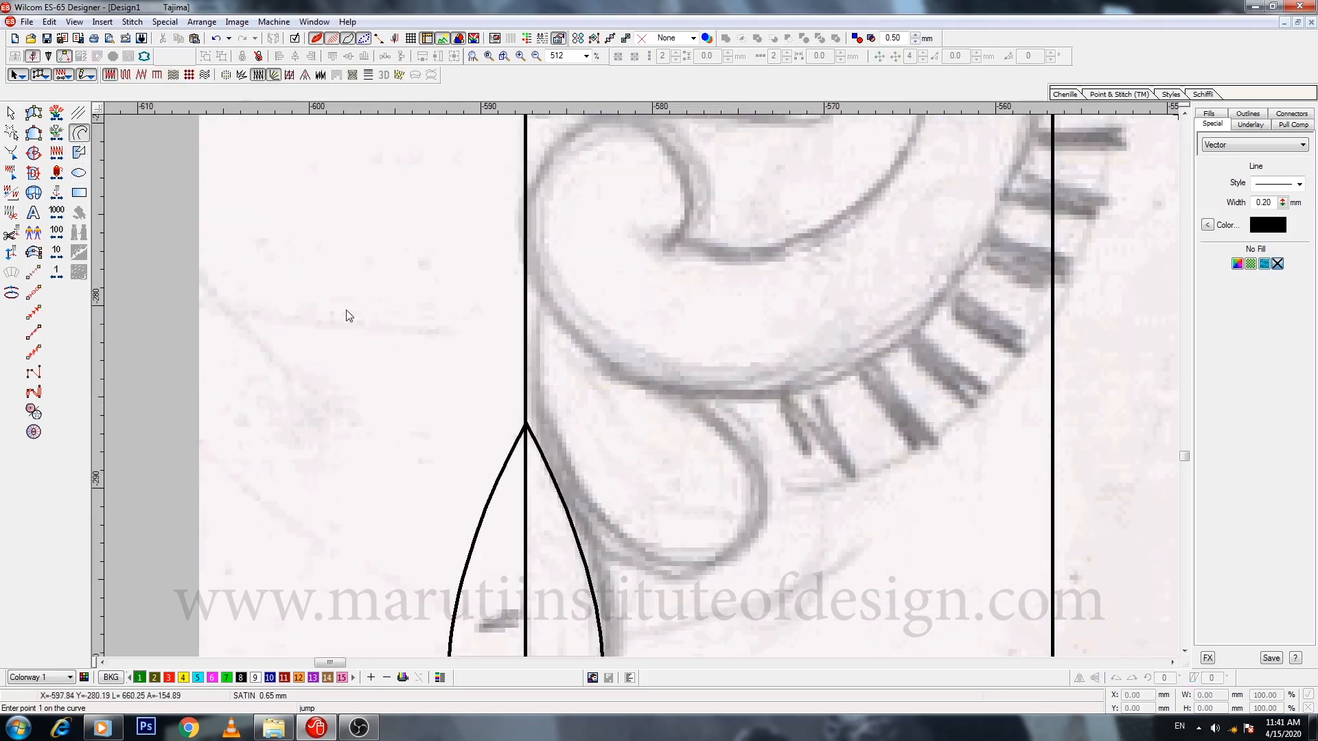
pyautogui.click(533, 284)
pyautogui.click(541, 425)
pyautogui.click(594, 517)
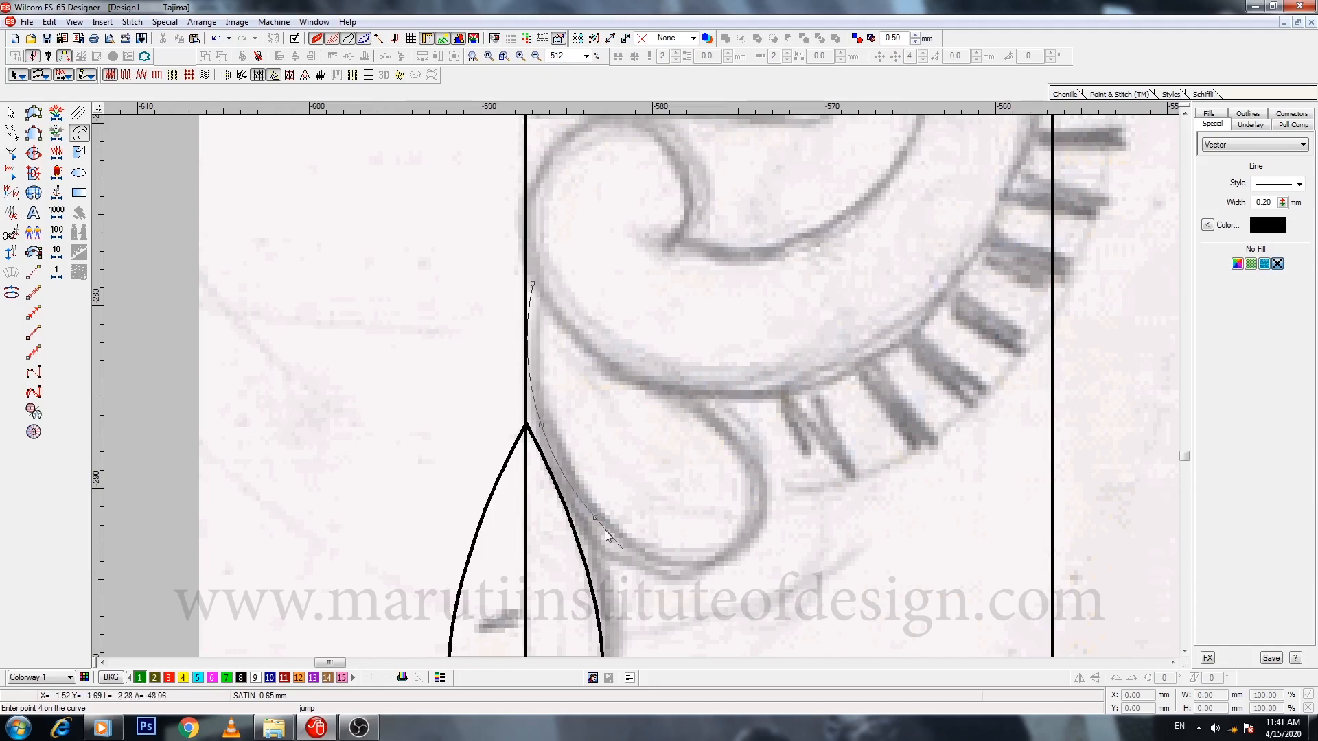
pyautogui.click(678, 569)
pyautogui.click(753, 536)
pyautogui.click(761, 483)
pyautogui.click(737, 435)
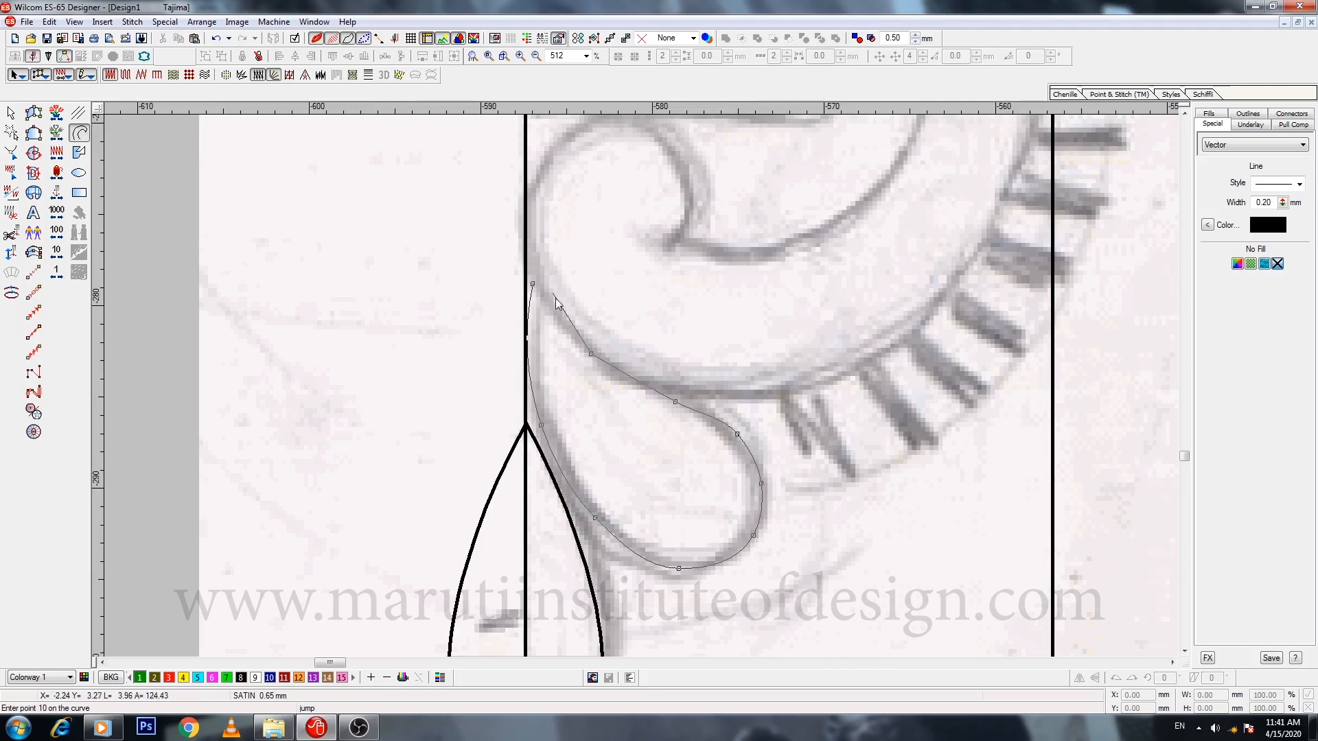
pyautogui.click(539, 289)
pyautogui.press('Return')
pyautogui.press('Escape')
# Step: Reshape the slanted petal's outline by adjusting its control points to follow the sketch more smoothly
pyautogui.click(697, 410)
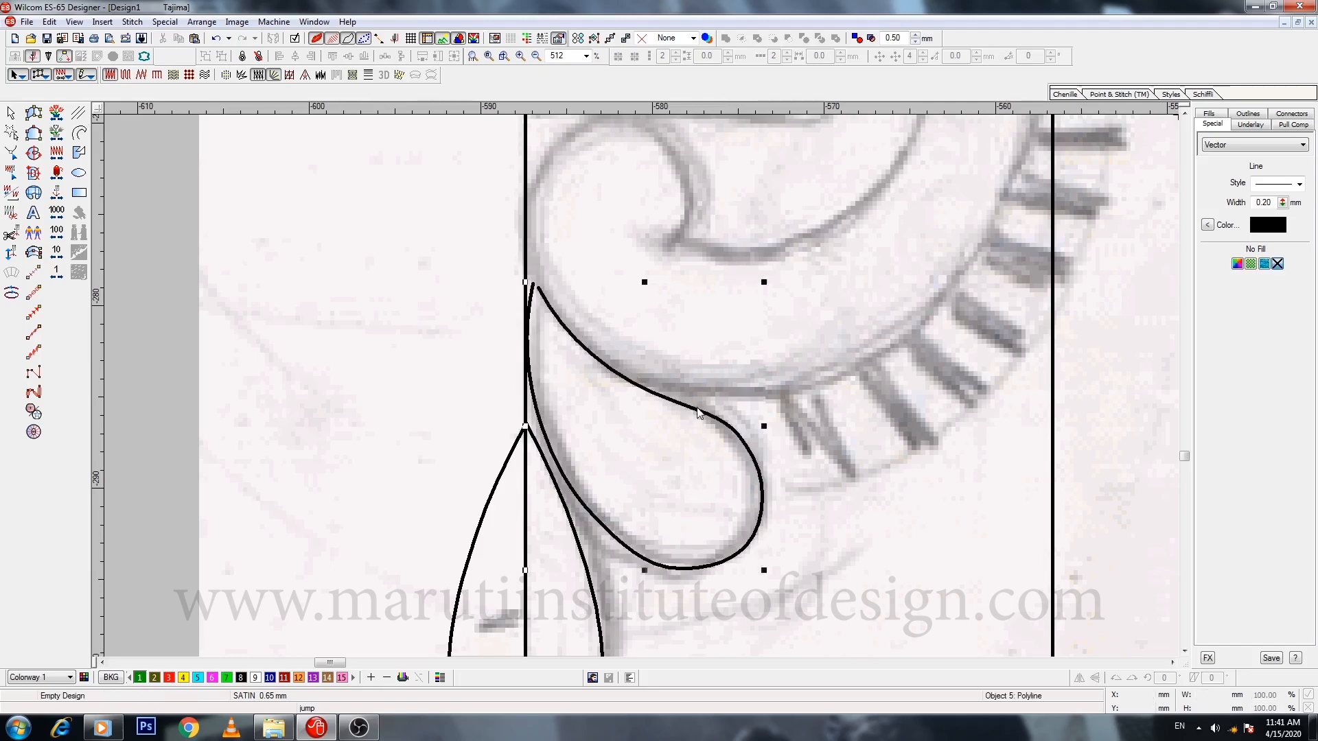
pyautogui.press('h')
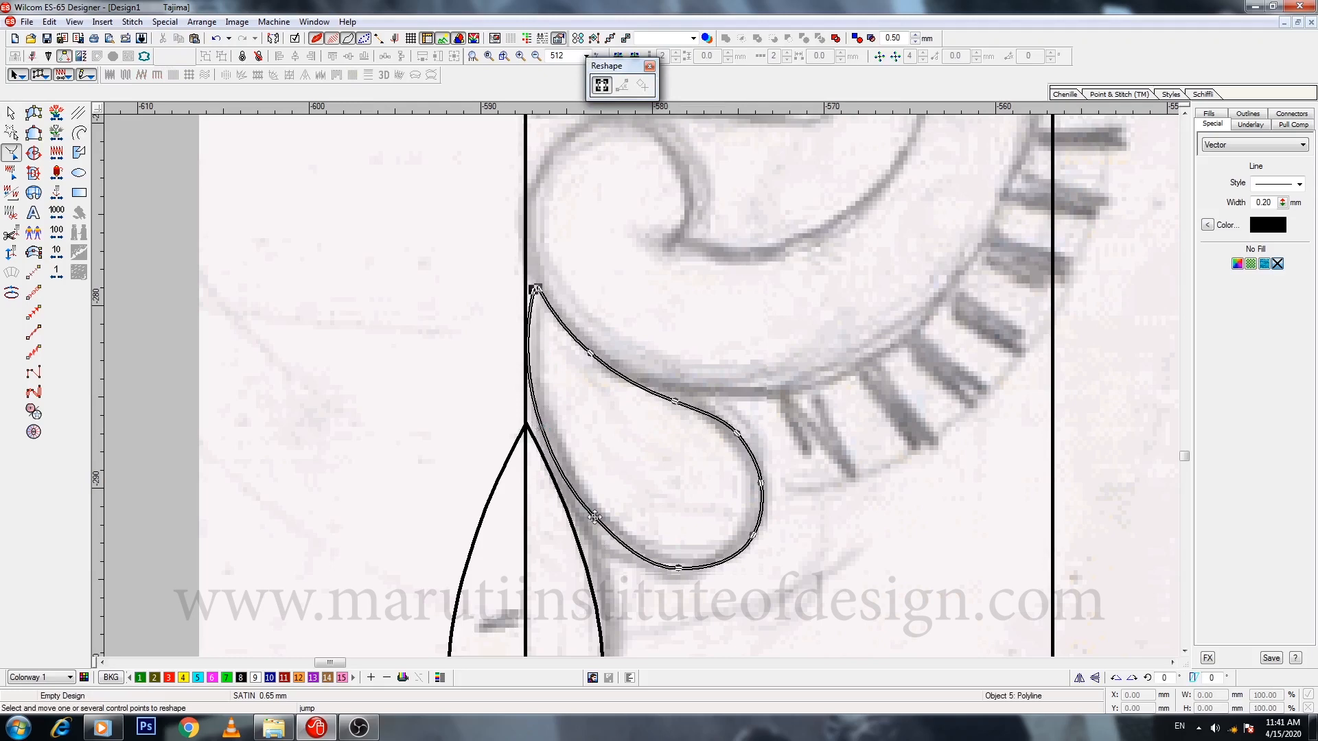
pyautogui.moveTo(594, 518); pyautogui.dragTo(597, 519)
pyautogui.moveTo(678, 569); pyautogui.dragTo(673, 566)
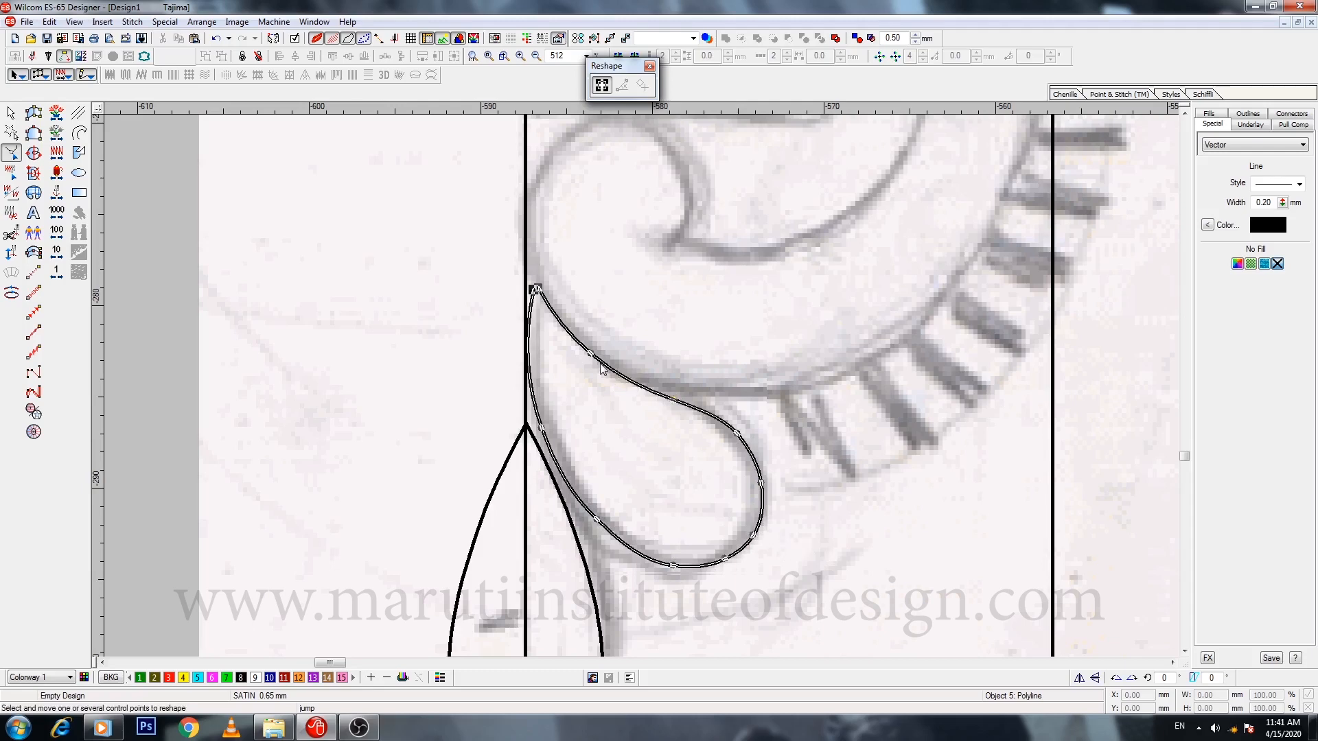
pyautogui.moveTo(592, 355); pyautogui.dragTo(587, 352)
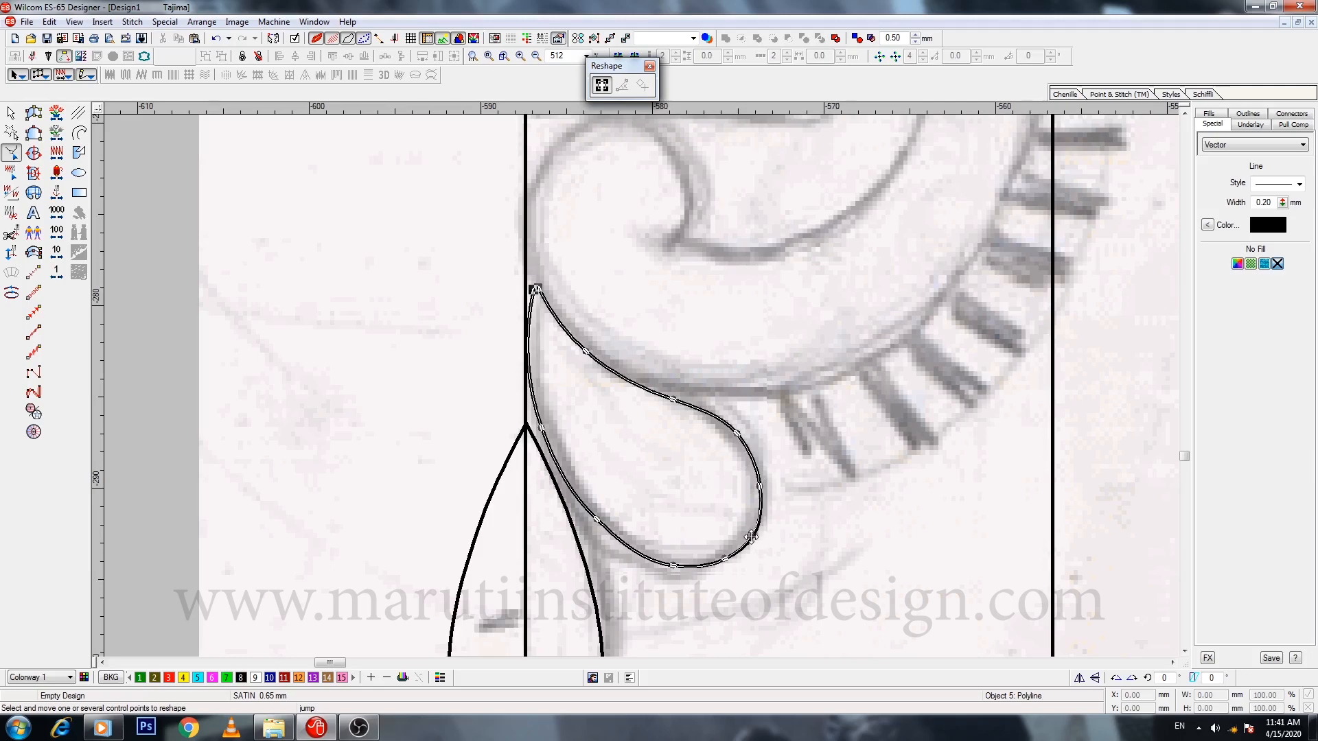
pyautogui.moveTo(751, 538); pyautogui.dragTo(753, 539)
pyautogui.press('Escape')
pyautogui.press('Escape')
# Step: Convert the slanted petal's outline into a green satin-filled object with the closed-shape fill tool
pyautogui.hotkey('shift', 'z')
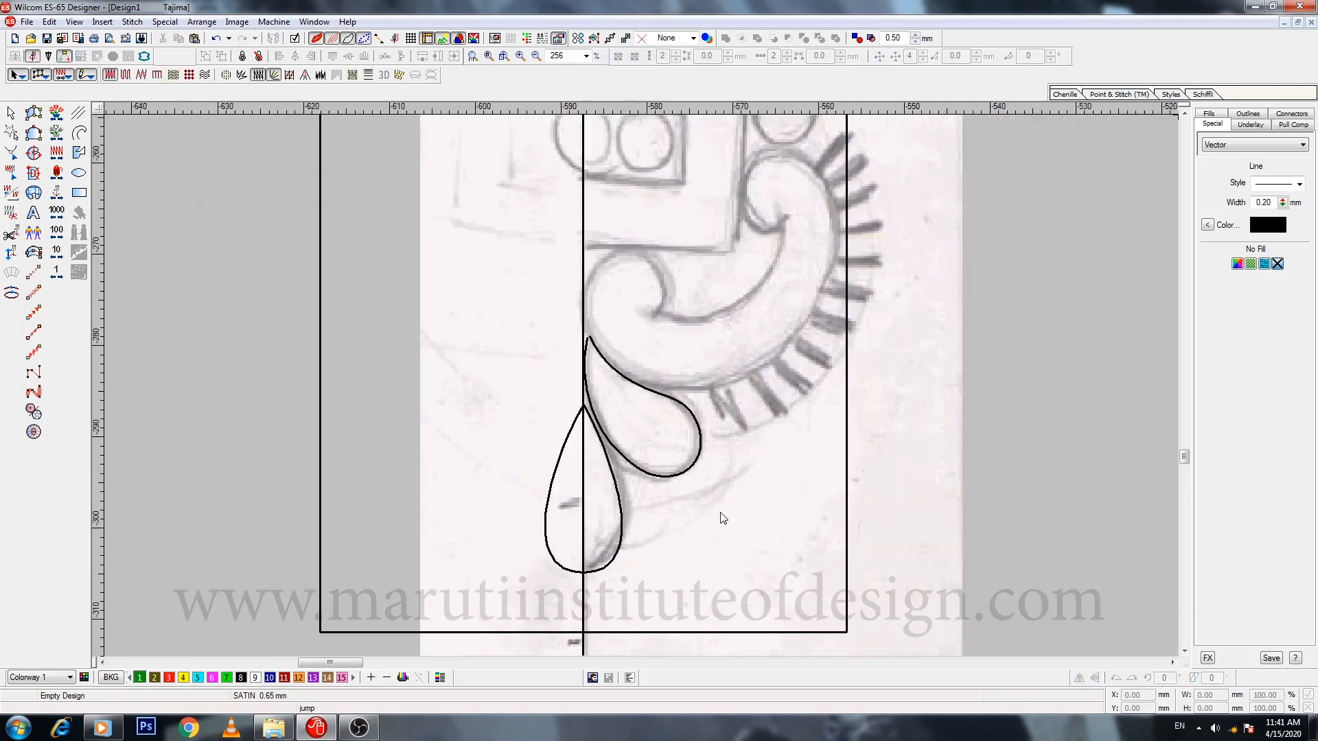
pyautogui.press('z')
pyautogui.click(726, 566)
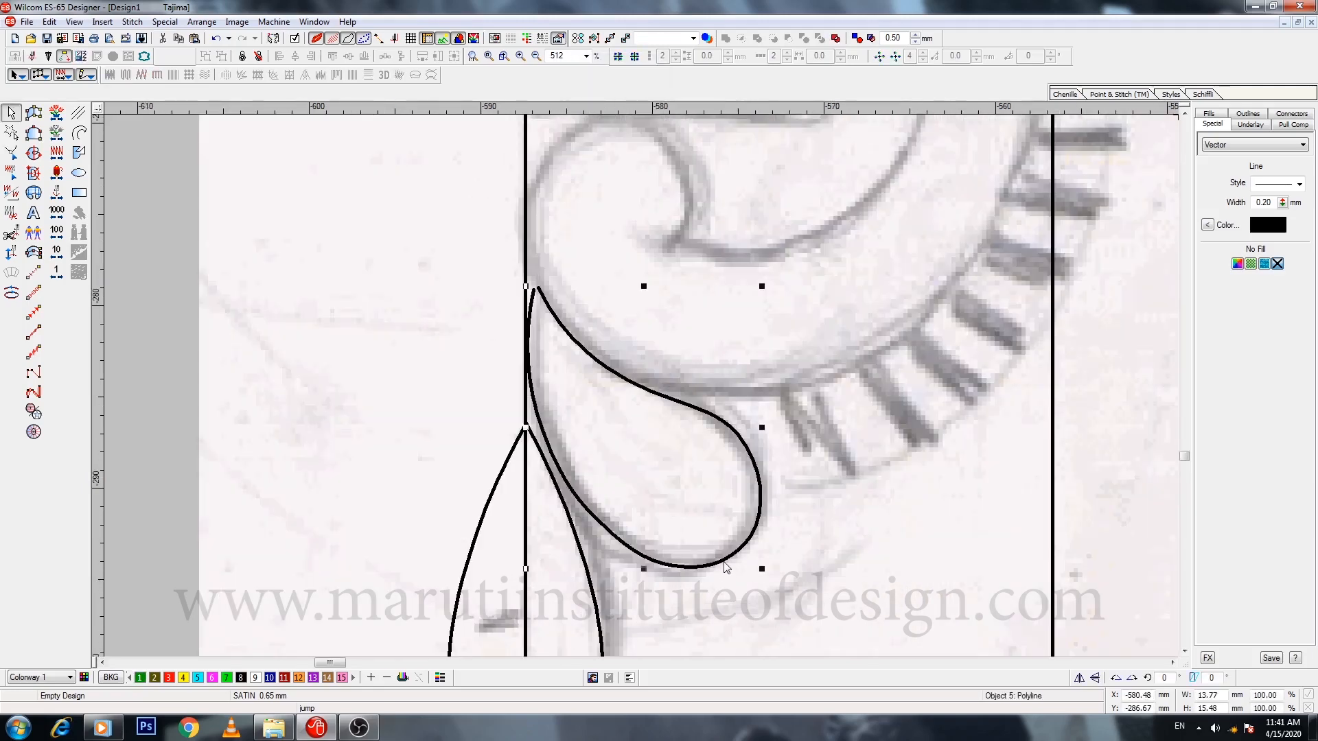
pyautogui.click(34, 152)
pyautogui.press('Return')
pyautogui.press('Return')
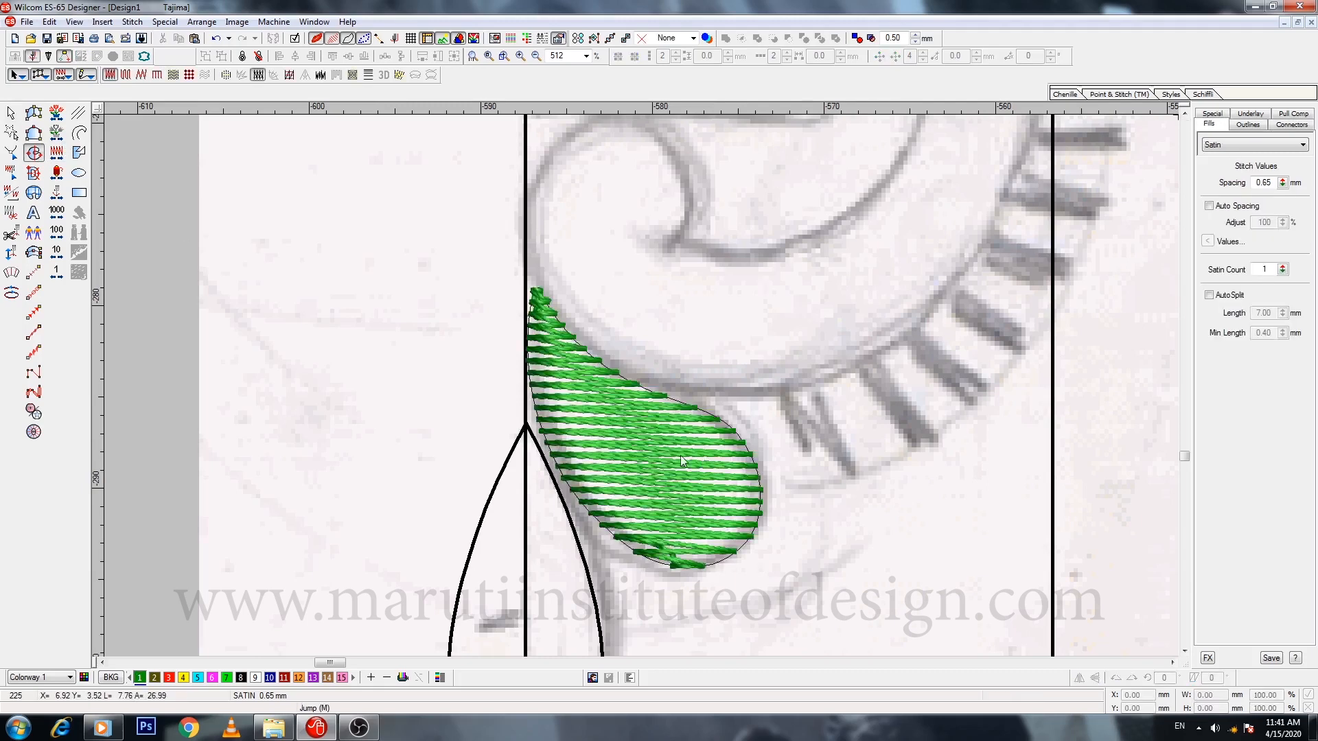
# Step: Set a diagonal stitch angle across the slanted petal's satin fill, rising from lower left to upper right
pyautogui.click(17, 276)
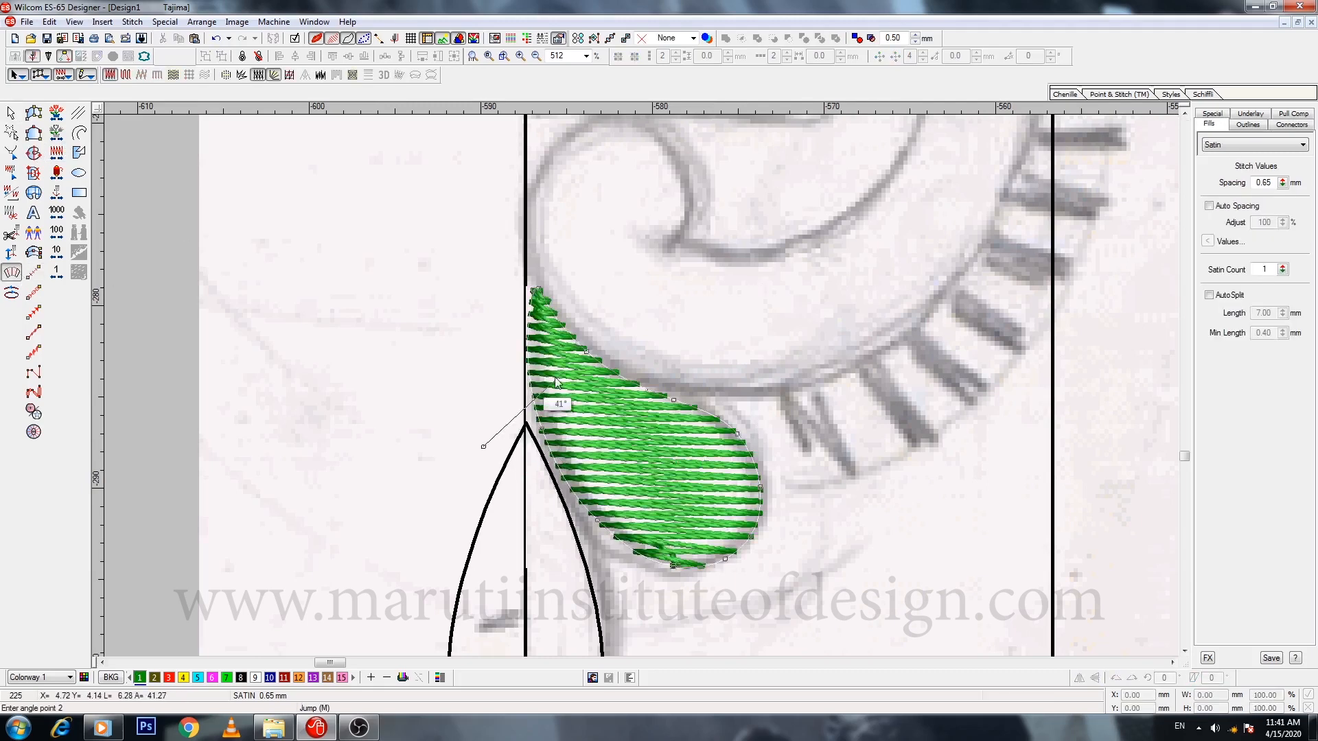
pyautogui.click(569, 583)
pyautogui.click(769, 381)
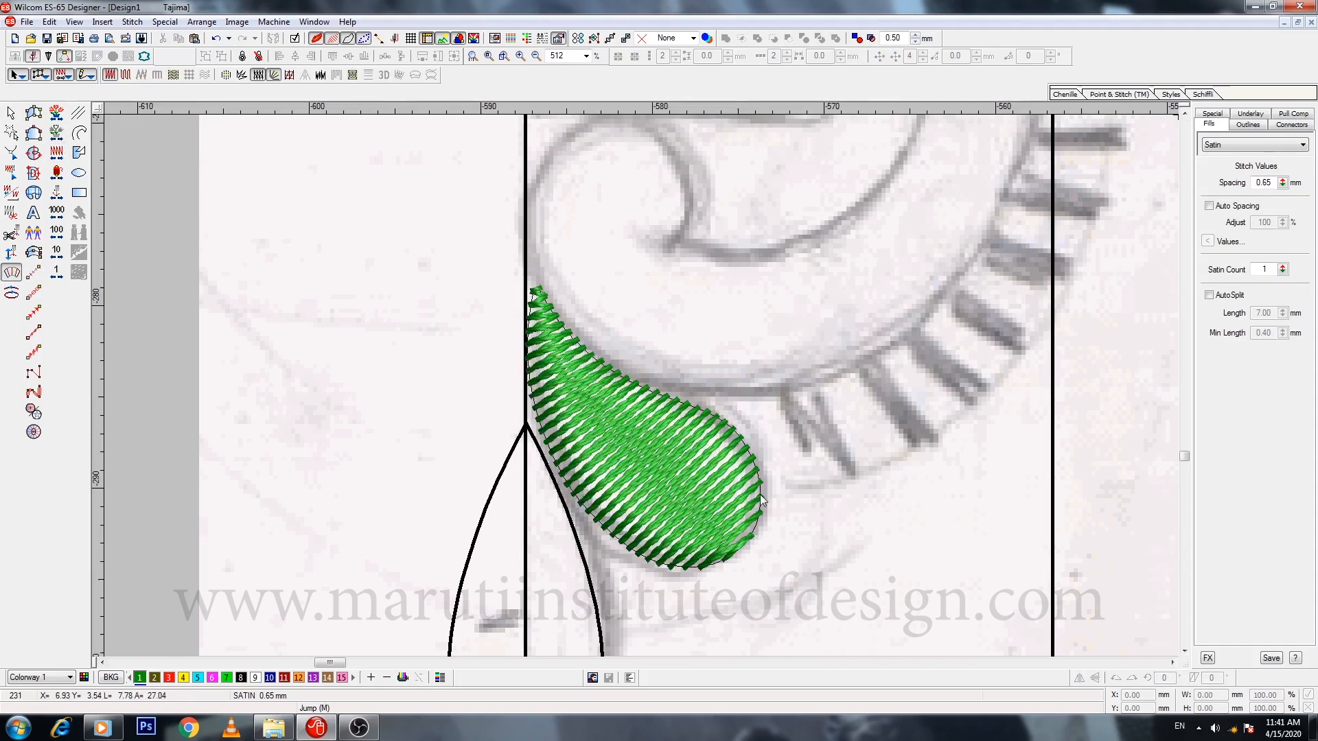
# Step: Convert the lower teardrop on the centre line into a green run-stitch outline
pyautogui.hotkey('shift', 'z')
pyautogui.click(623, 515)
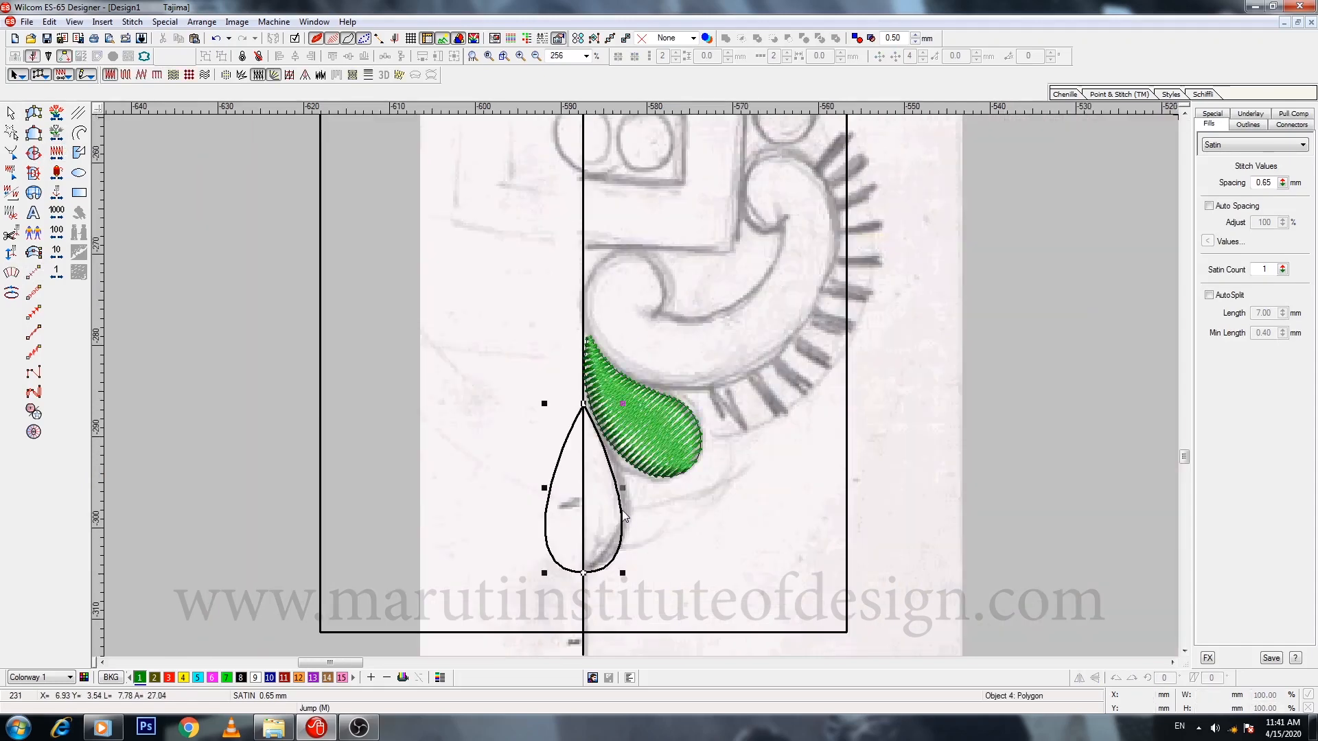
pyautogui.click(37, 271)
pyautogui.press('Return')
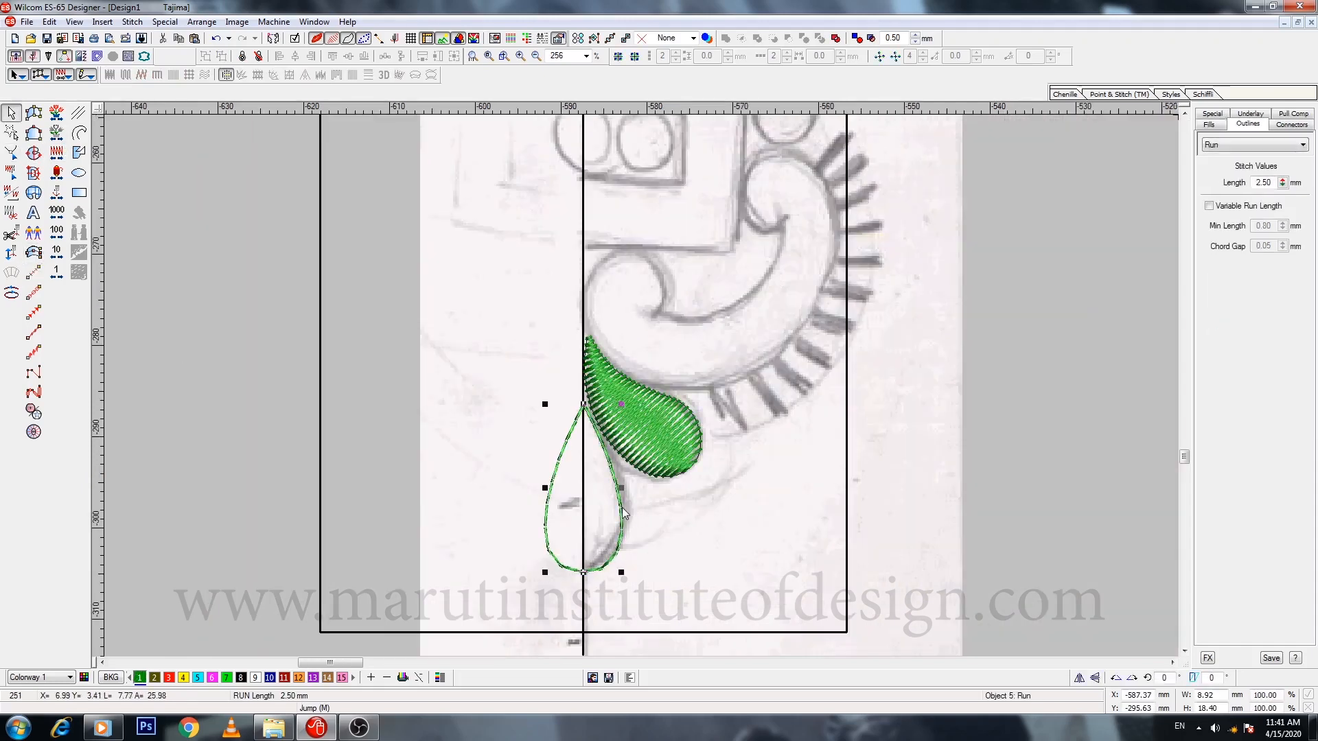
# Step: Convert the lower teardrop on the centre line from a run outline into a green satin-filled object
pyautogui.click(837, 38)
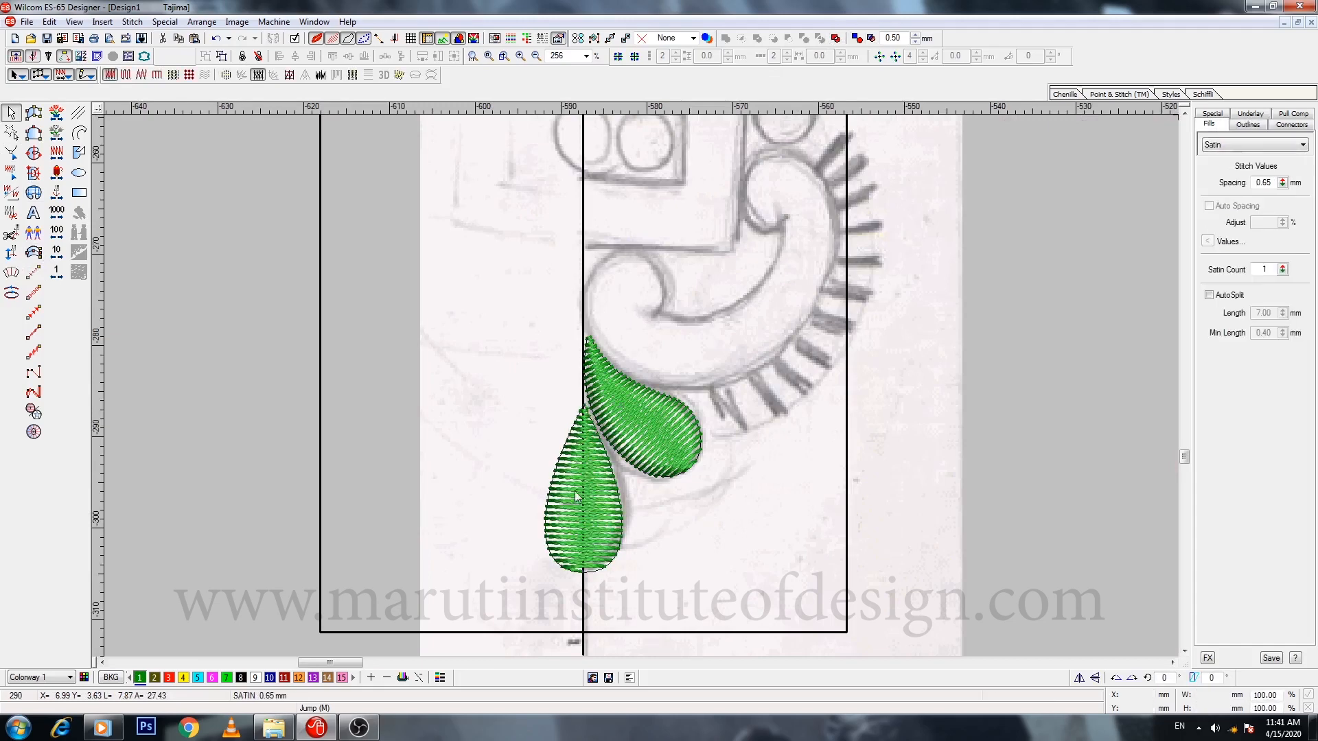
# Step: Begin a vector curve outline of the C-shaped scroll, tracing its inner curve and the underside of its upper curl
pyautogui.scroll(1, 670, 437)
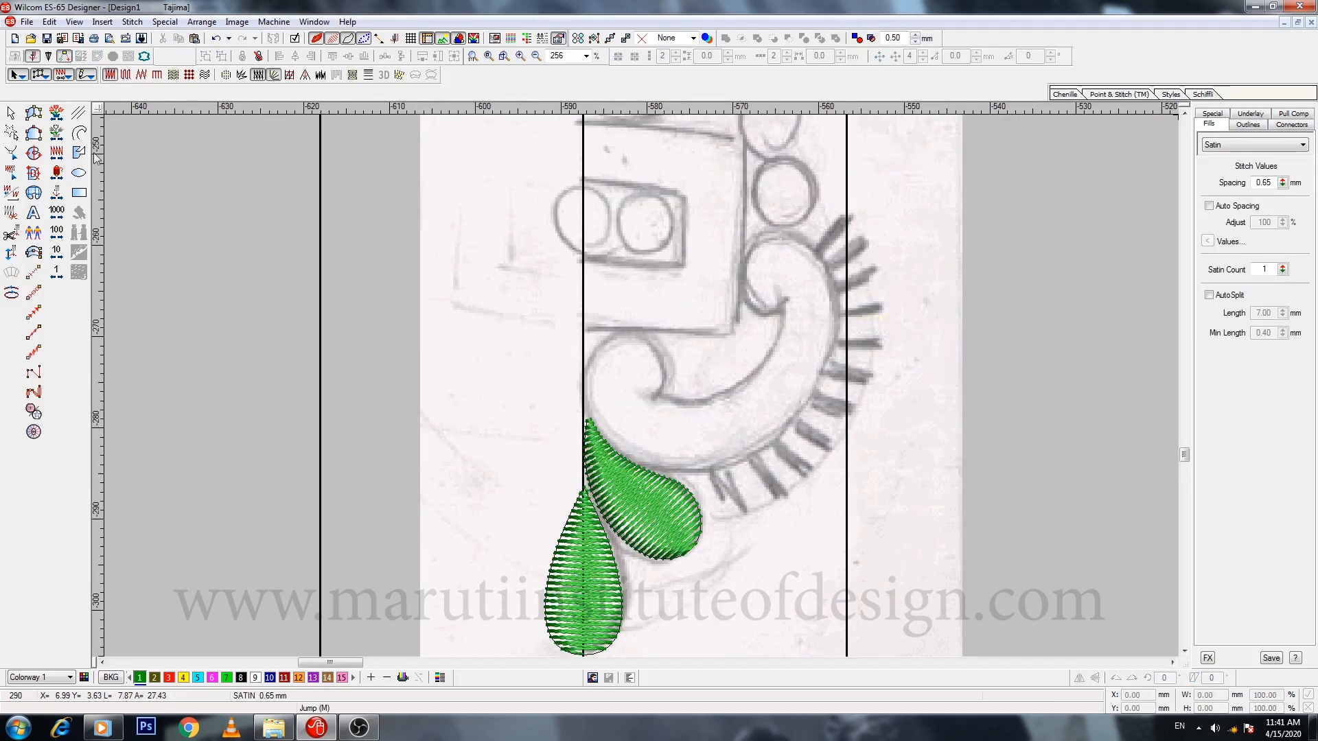
pyautogui.click(79, 132)
pyautogui.press('z')
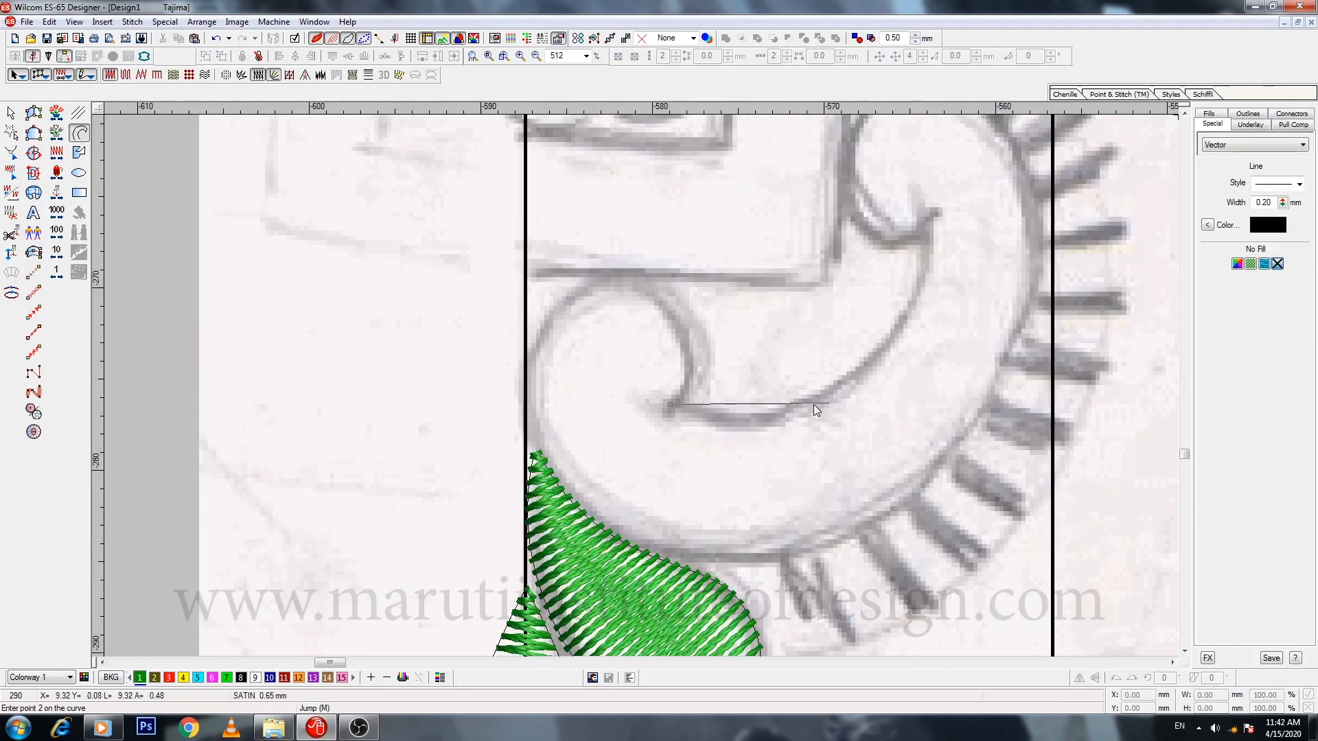
pyautogui.click(841, 394)
pyautogui.click(938, 221)
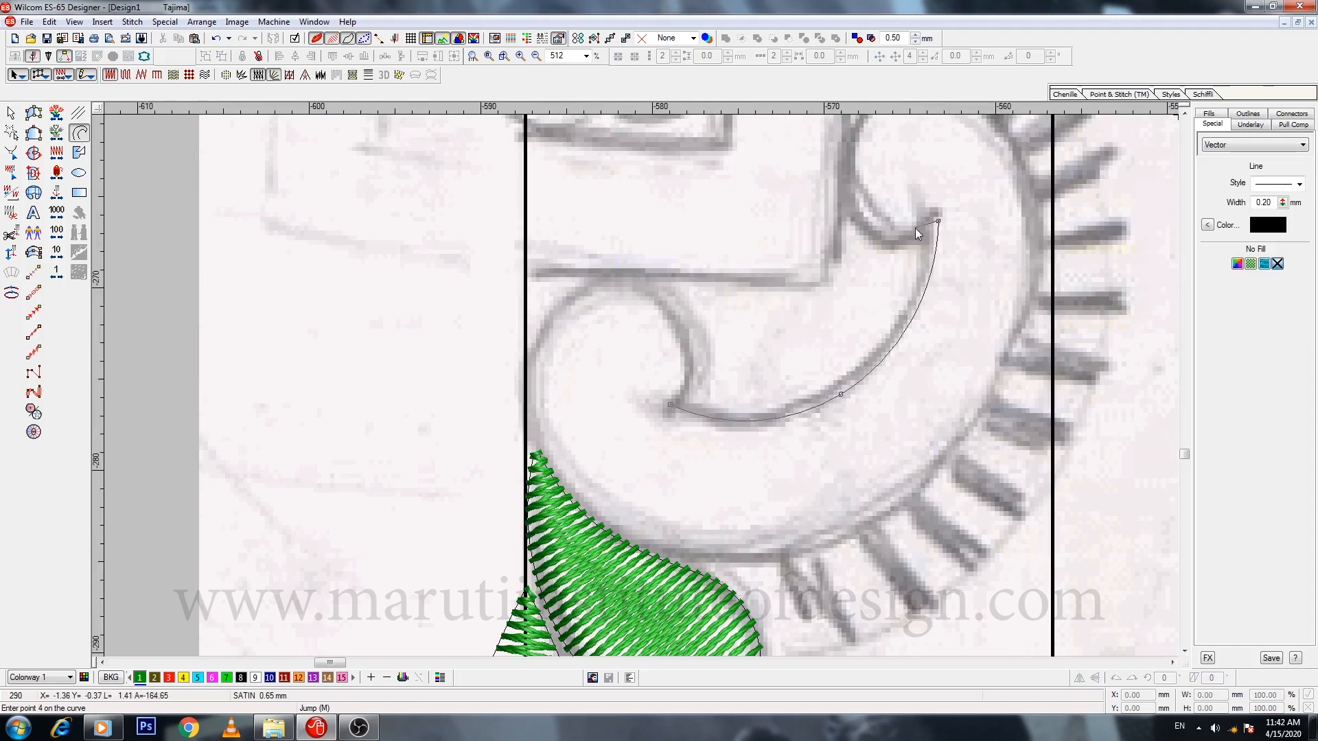
pyautogui.click(911, 233)
pyautogui.click(858, 171)
pyautogui.scroll(1, 858, 172)
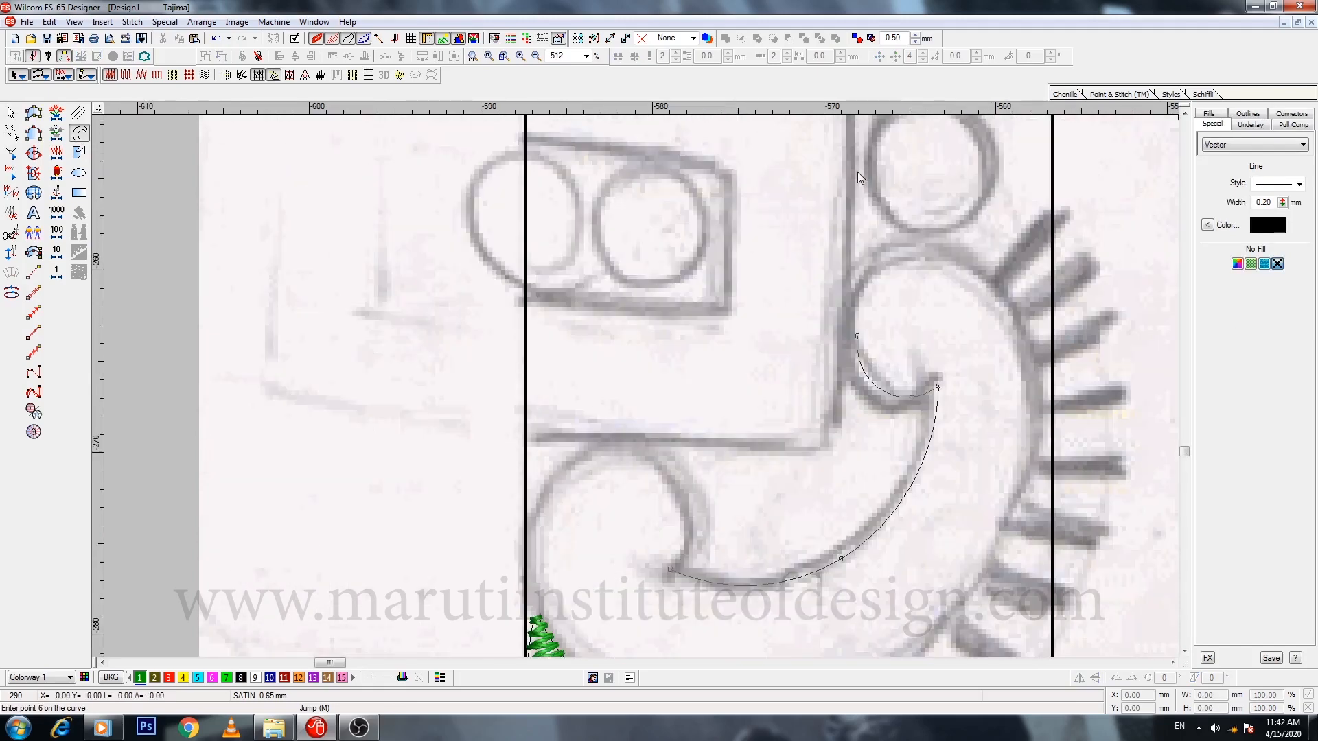
# Step: Continue the scroll outline over the top of the upper curl and down along the outer edge to the bottom
pyautogui.click(918, 244)
pyautogui.click(1017, 293)
pyautogui.click(1039, 433)
pyautogui.scroll(-1, 1039, 434)
pyautogui.hotkey('shift', 'z')
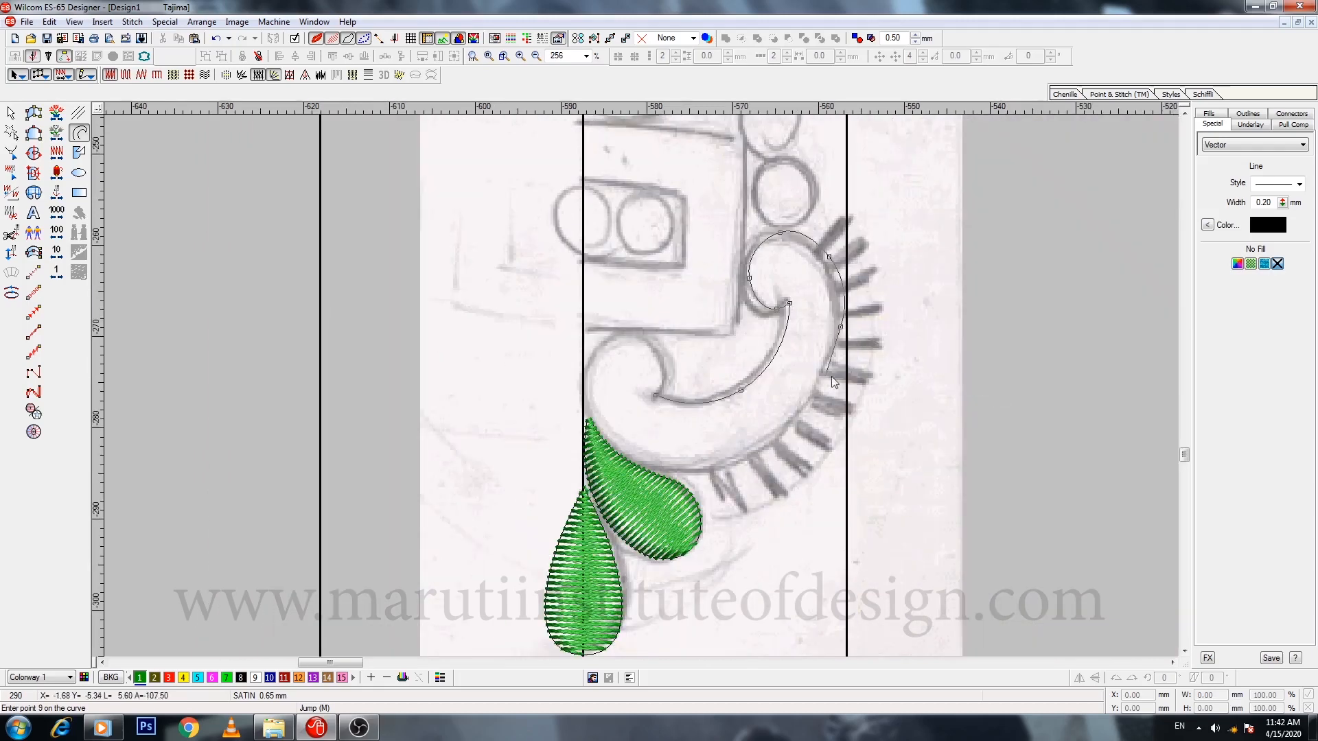
pyautogui.click(818, 381)
pyautogui.click(767, 444)
pyautogui.click(679, 466)
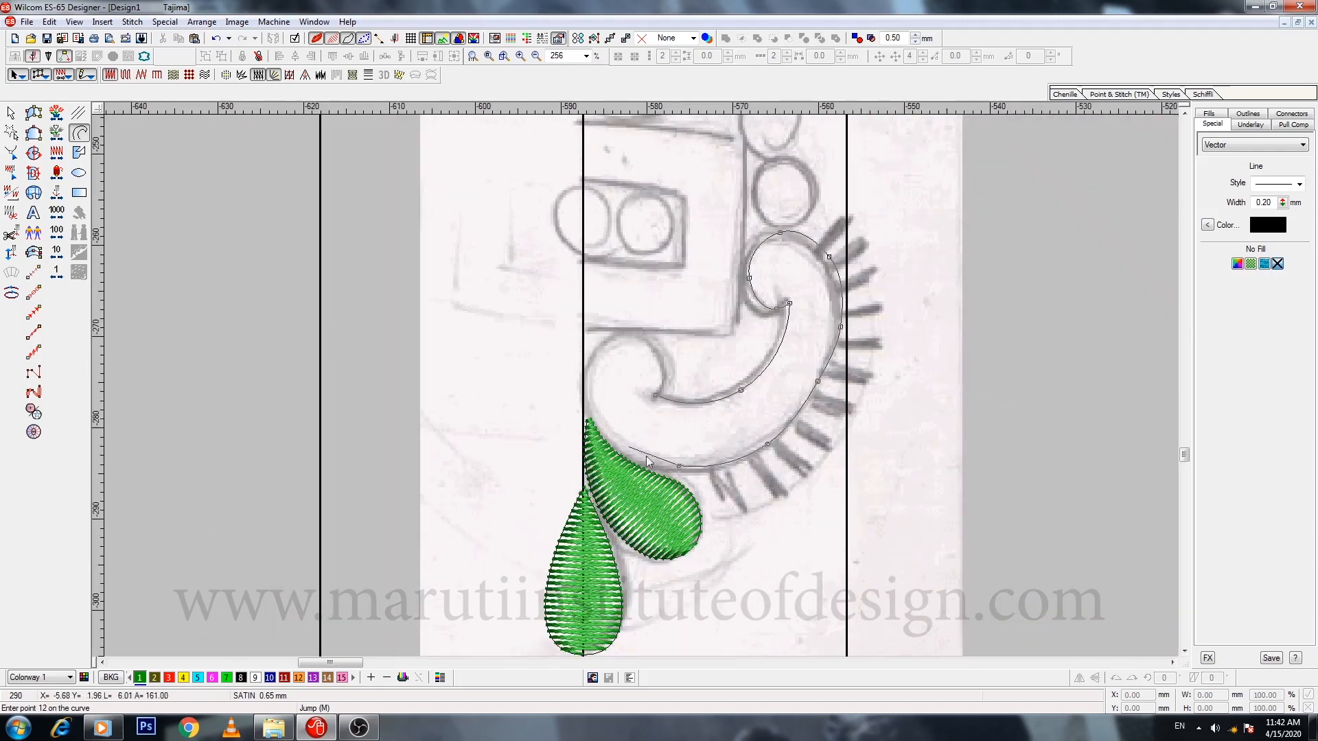
# Step: Complete the scroll outline around the lower curl beside the centre line and finish it at its inner starting tip
pyautogui.click(611, 435)
pyautogui.click(587, 371)
pyautogui.rightClick(624, 331)
pyautogui.rightClick(665, 344)
pyautogui.click(656, 394)
pyautogui.press('Return')
# Step: Reshape the scroll's upper curl and outer edge, moving the curl's control points inward for a rounder form
pyautogui.press('z')
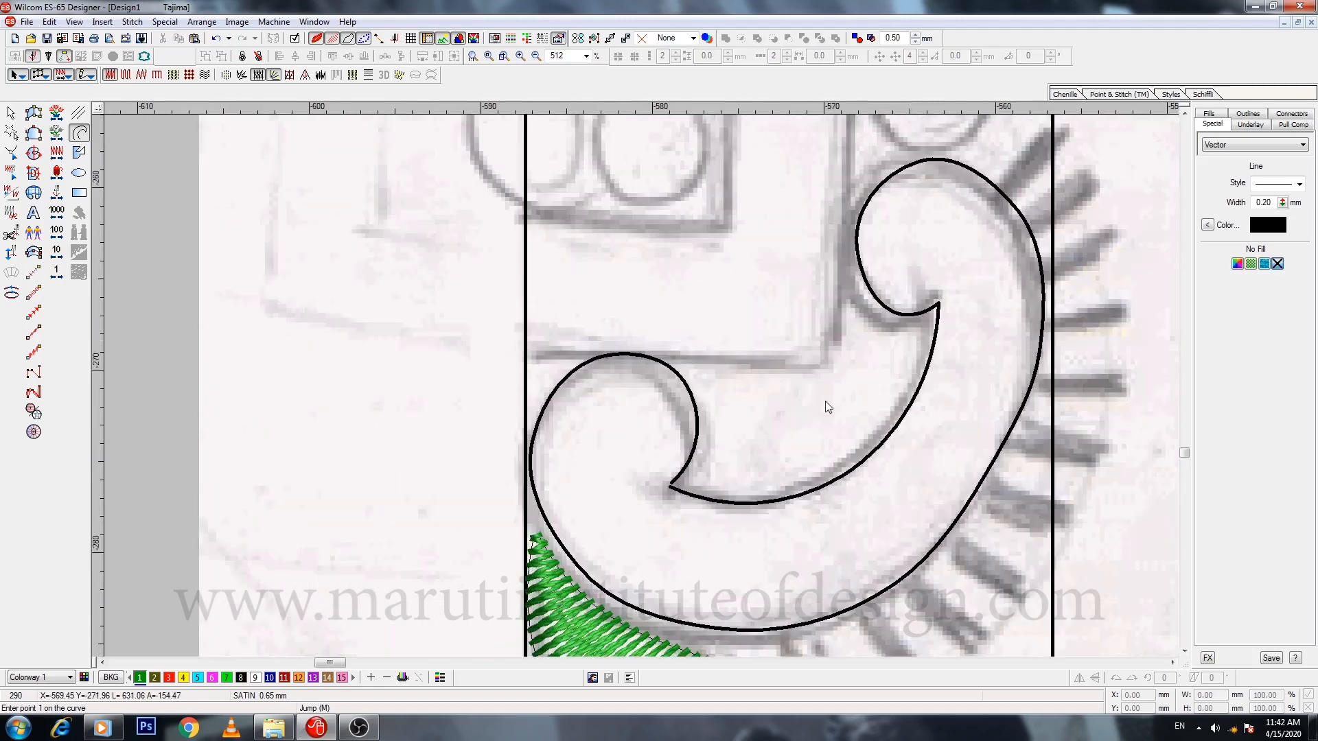
pyautogui.press('h')
pyautogui.moveTo(992, 458); pyautogui.dragTo(997, 467)
pyautogui.moveTo(1020, 211); pyautogui.dragTo(1029, 228)
pyautogui.moveTo(918, 162); pyautogui.dragTo(931, 171)
pyautogui.moveTo(857, 252); pyautogui.dragTo(872, 260)
pyautogui.moveTo(912, 313)
pyautogui.mouseDown()
pyautogui.moveTo(941, 299)
pyautogui.moveTo(911, 300)
pyautogui.mouseUp()
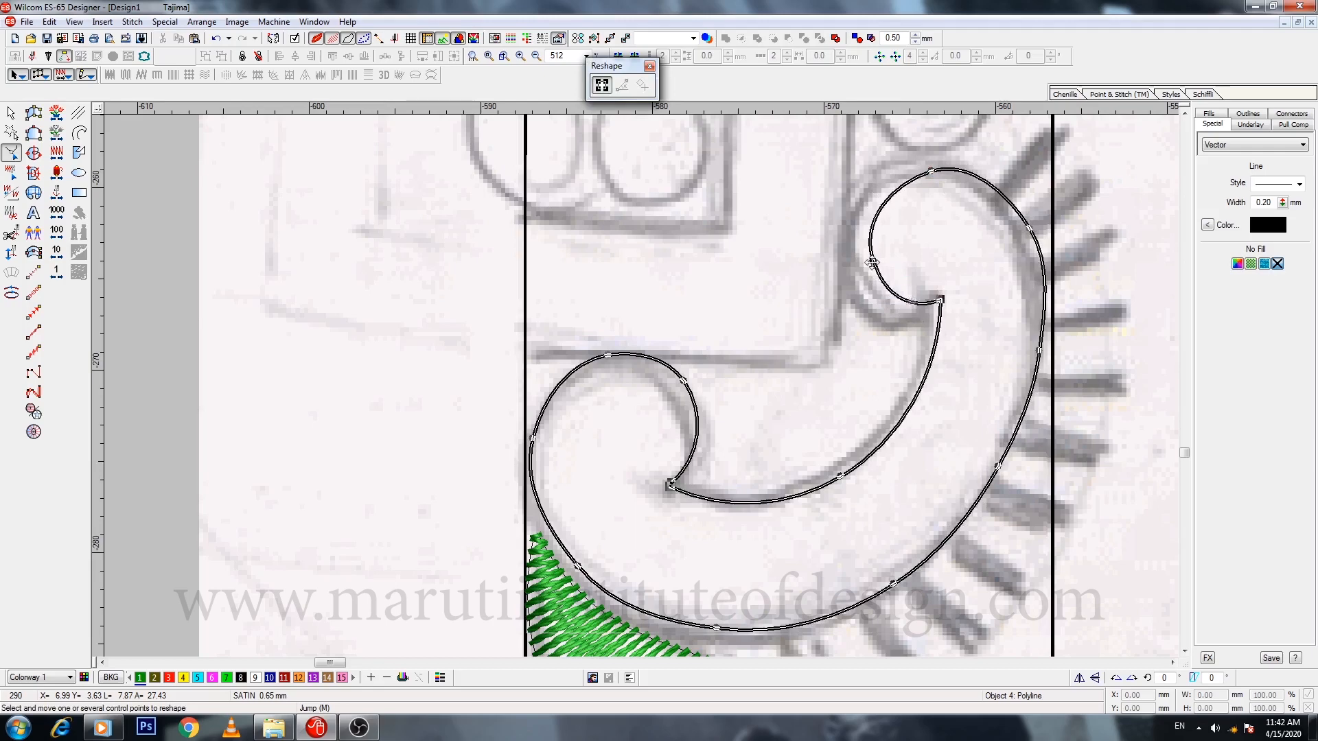
# Step: Refine the top of the upper curl, its inner tip and its outer shoulder by adjusting their control points
pyautogui.moveTo(896, 194); pyautogui.dragTo(893, 187)
pyautogui.moveTo(994, 189); pyautogui.dragTo(933, 167)
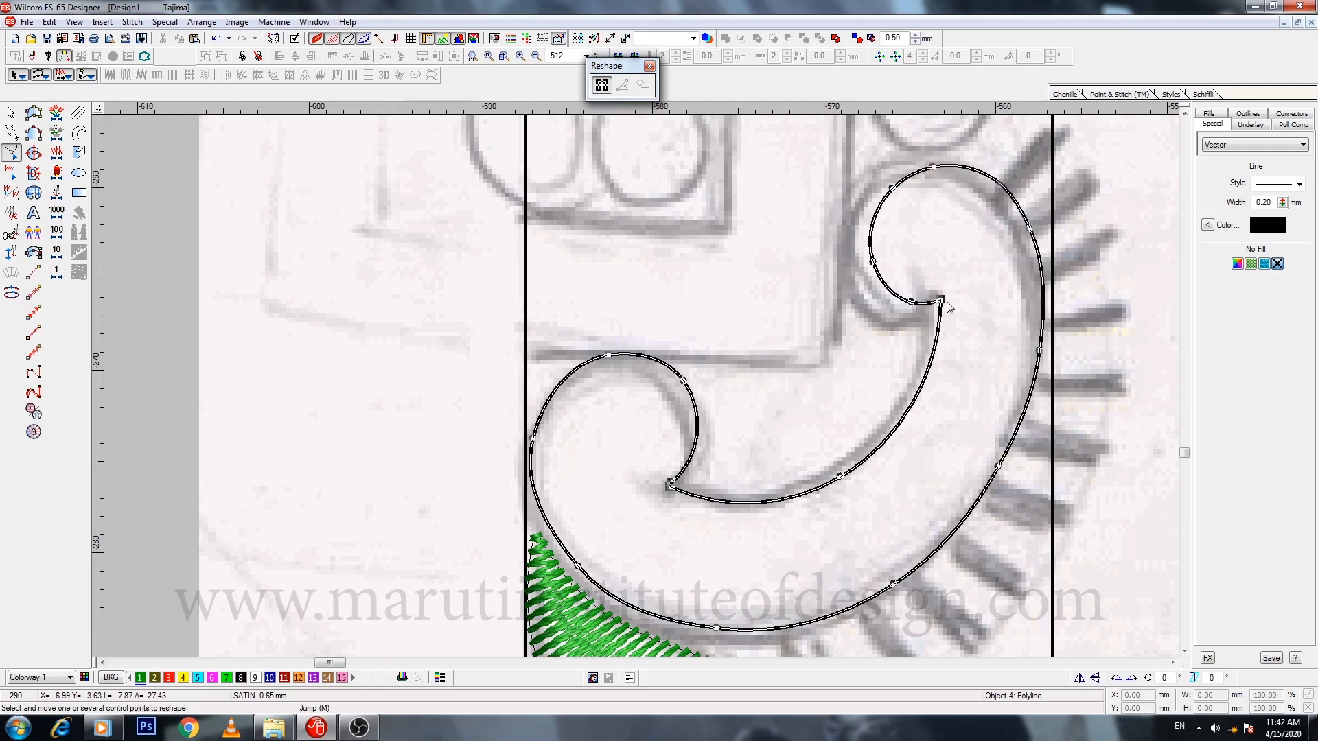
pyautogui.moveTo(941, 301); pyautogui.dragTo(948, 296)
pyautogui.click(1030, 228)
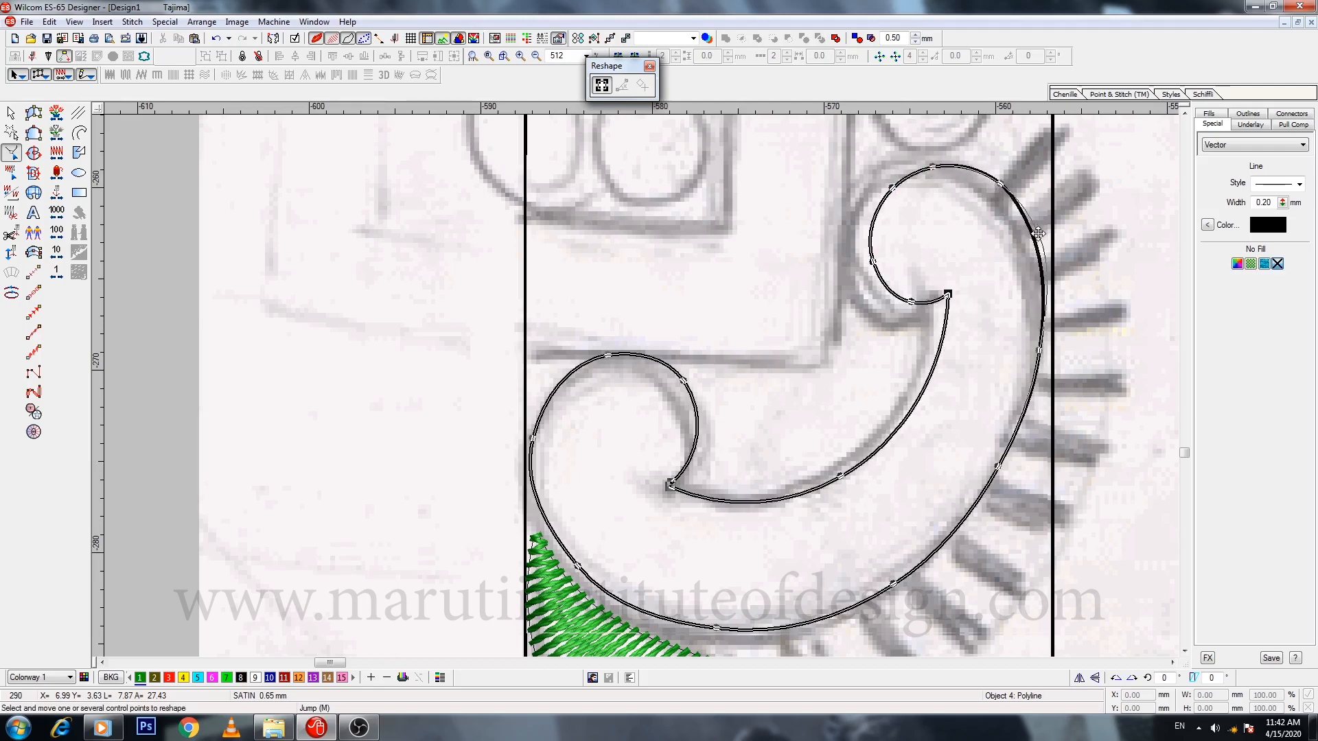
pyautogui.press('Delete')
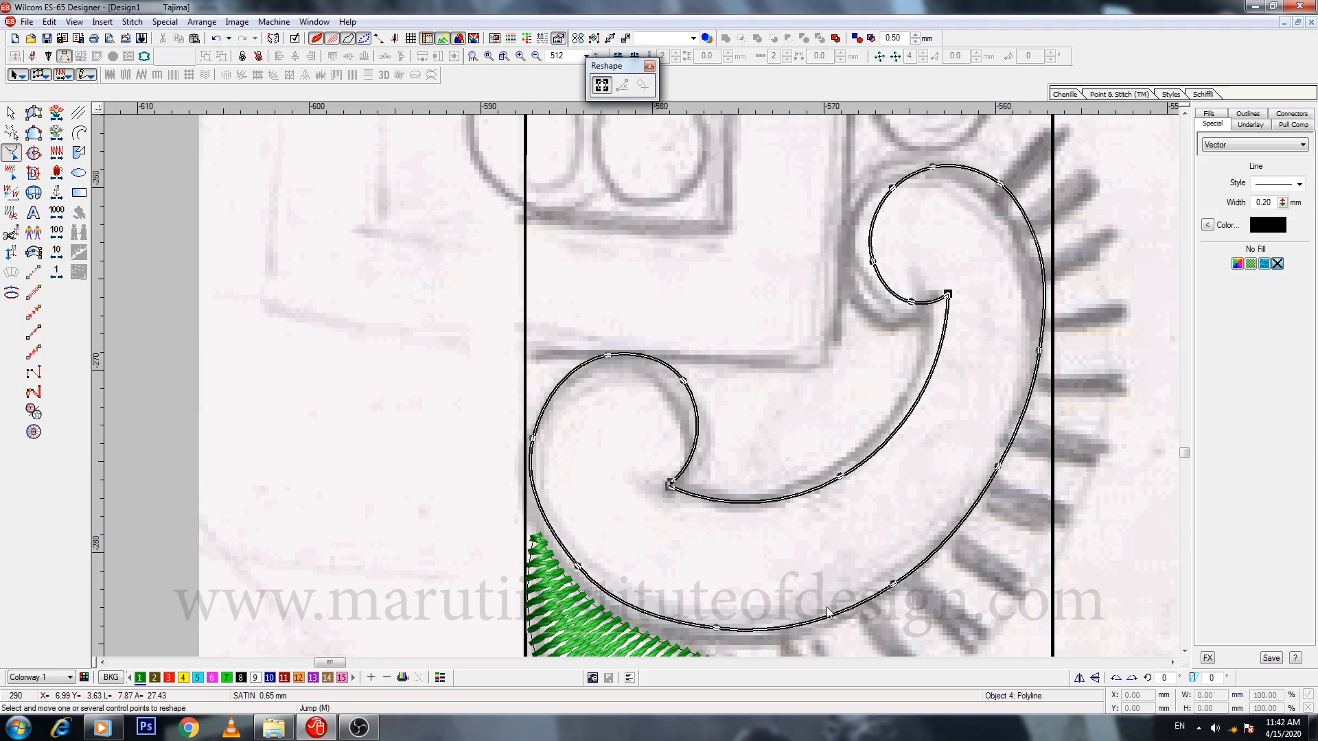
# Step: Nudge the control points along the scroll's bottom edge and lower curl to smooth the outline
pyautogui.moveTo(715, 628); pyautogui.dragTo(711, 625)
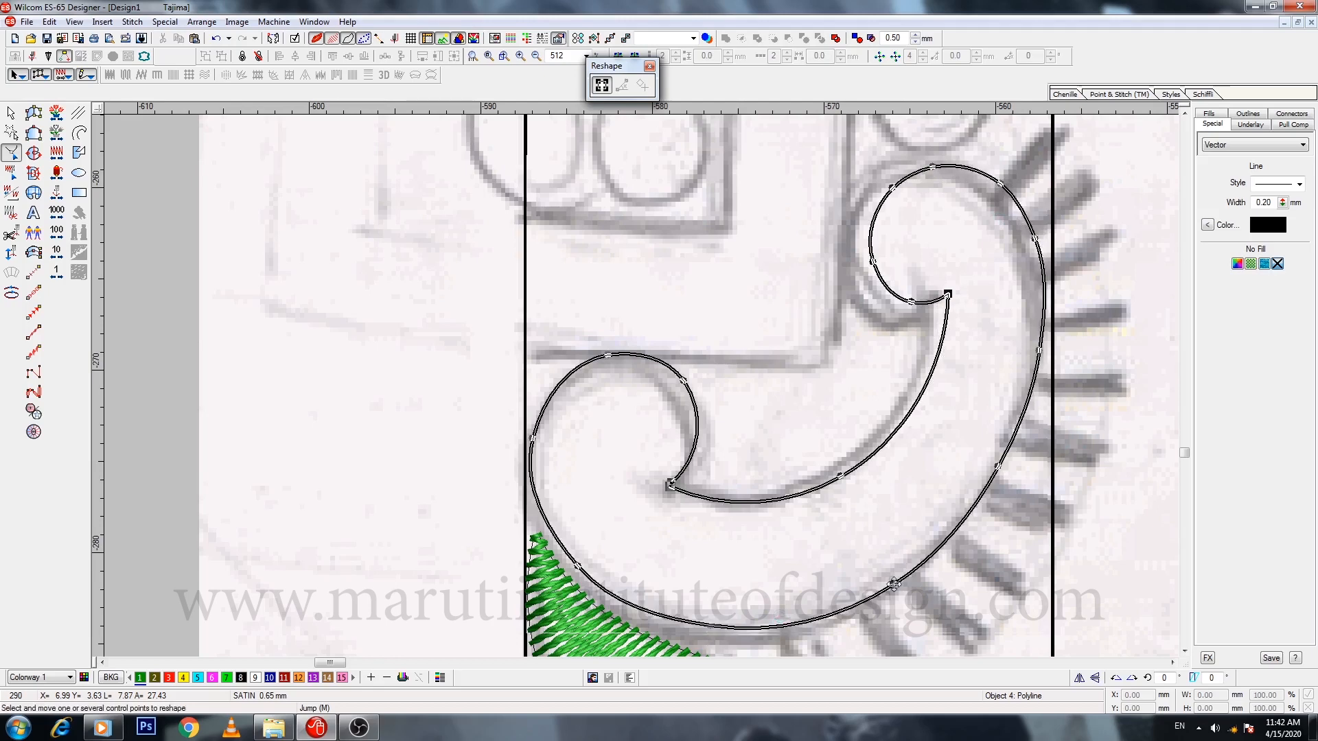
pyautogui.press('Delete')
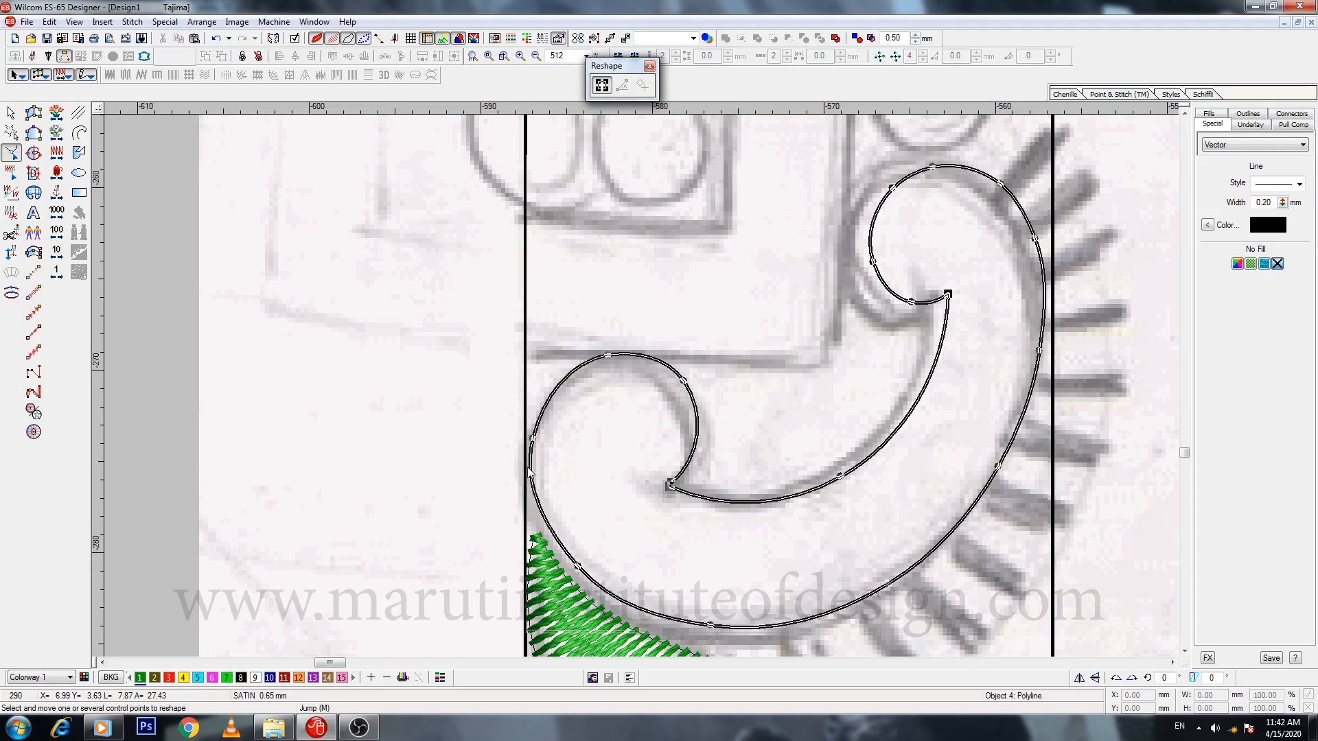
pyautogui.moveTo(535, 438); pyautogui.dragTo(536, 439)
pyautogui.moveTo(608, 356); pyautogui.dragTo(606, 355)
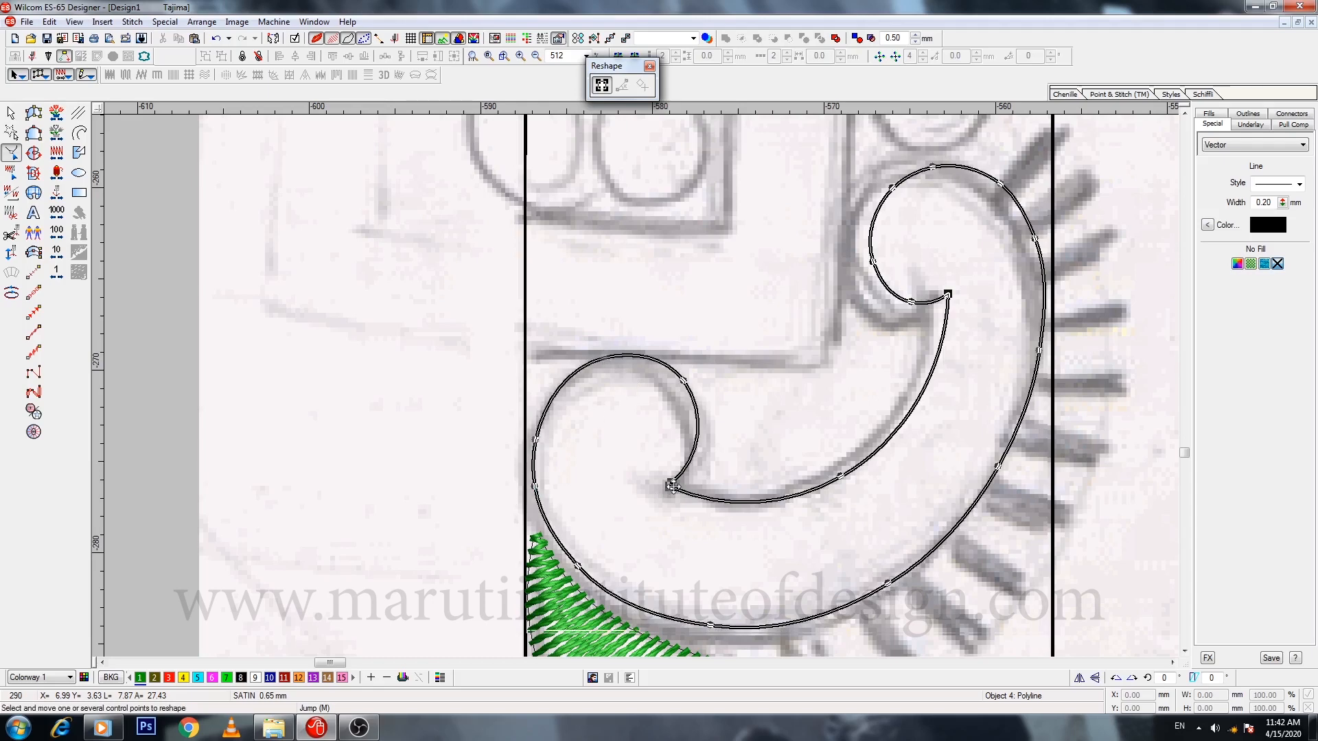
# Step: Tighten the lower curl by moving its inner tip and upper shoulder inward and adding a control point on its outer upper side
pyautogui.moveTo(671, 485); pyautogui.dragTo(657, 488)
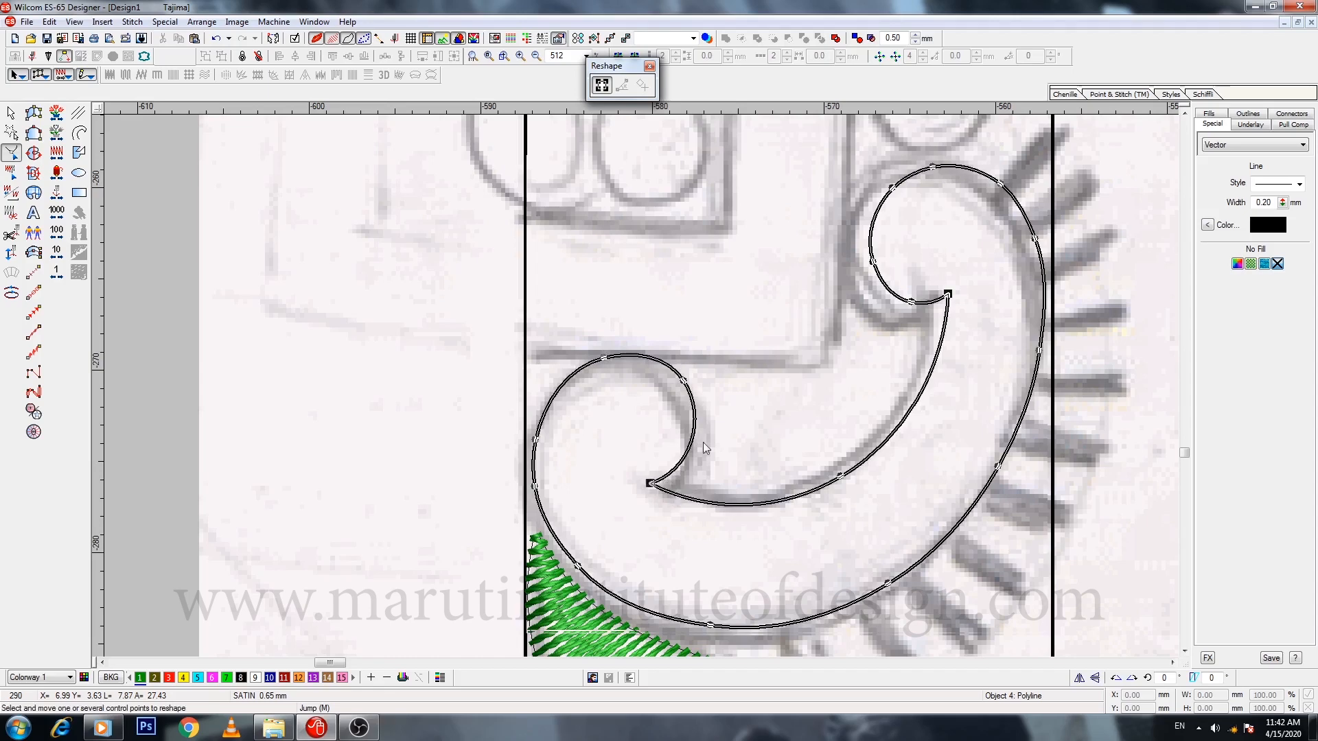
pyautogui.moveTo(683, 379); pyautogui.dragTo(661, 377)
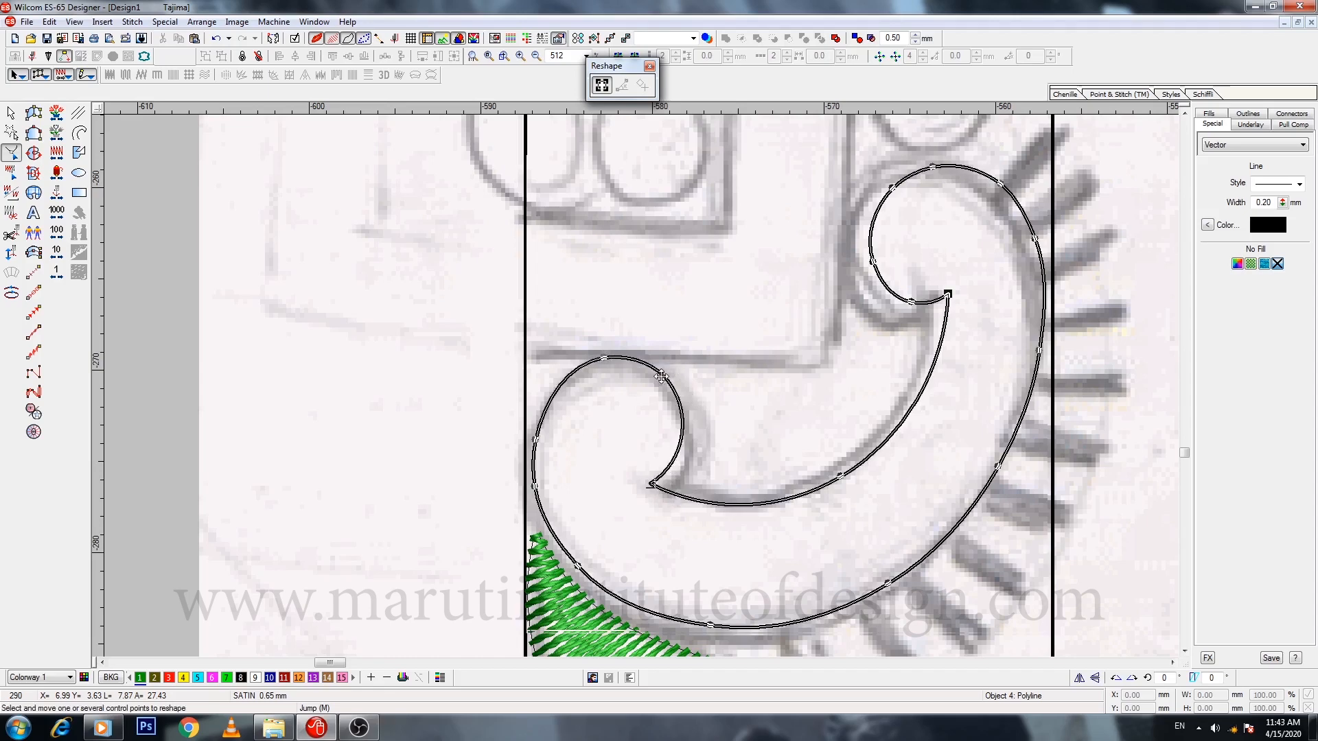
pyautogui.rightClick(558, 389)
pyautogui.moveTo(559, 390); pyautogui.dragTo(553, 389)
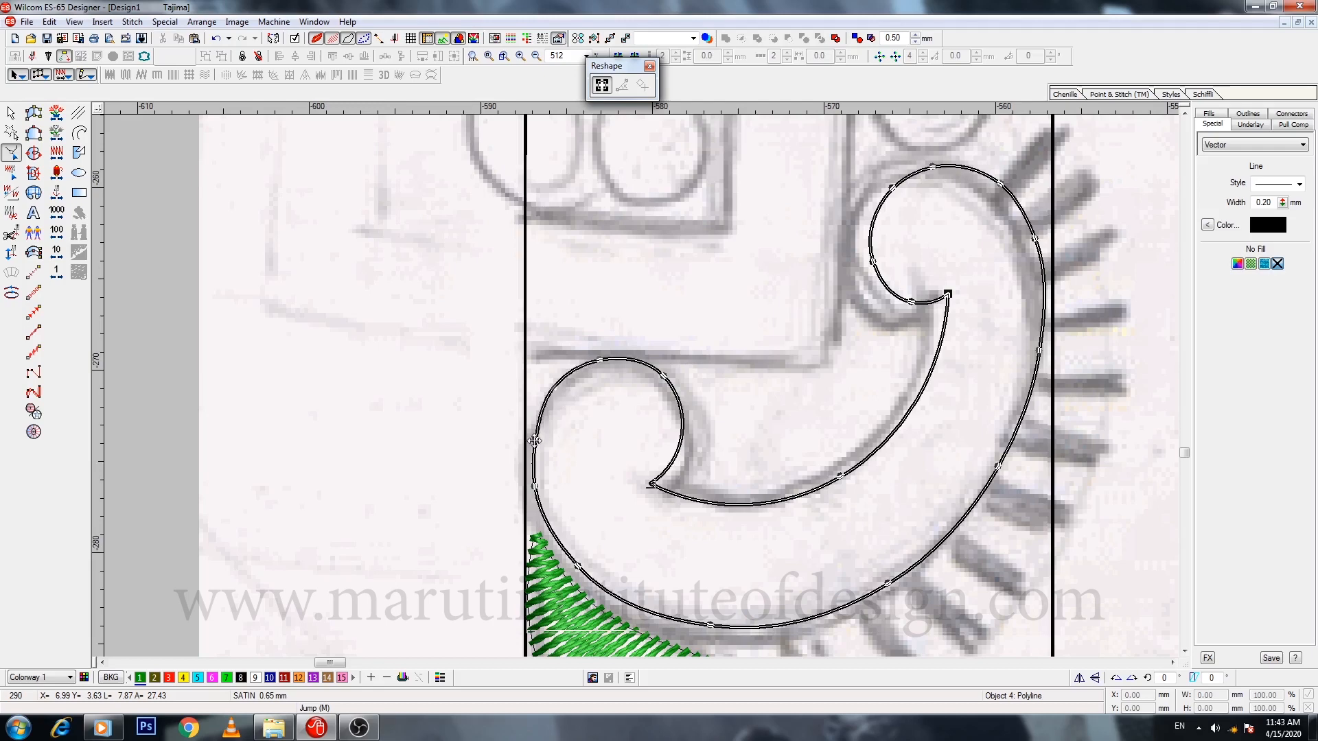
pyautogui.press('Delete')
pyautogui.hotkey('ctrl', 'z')
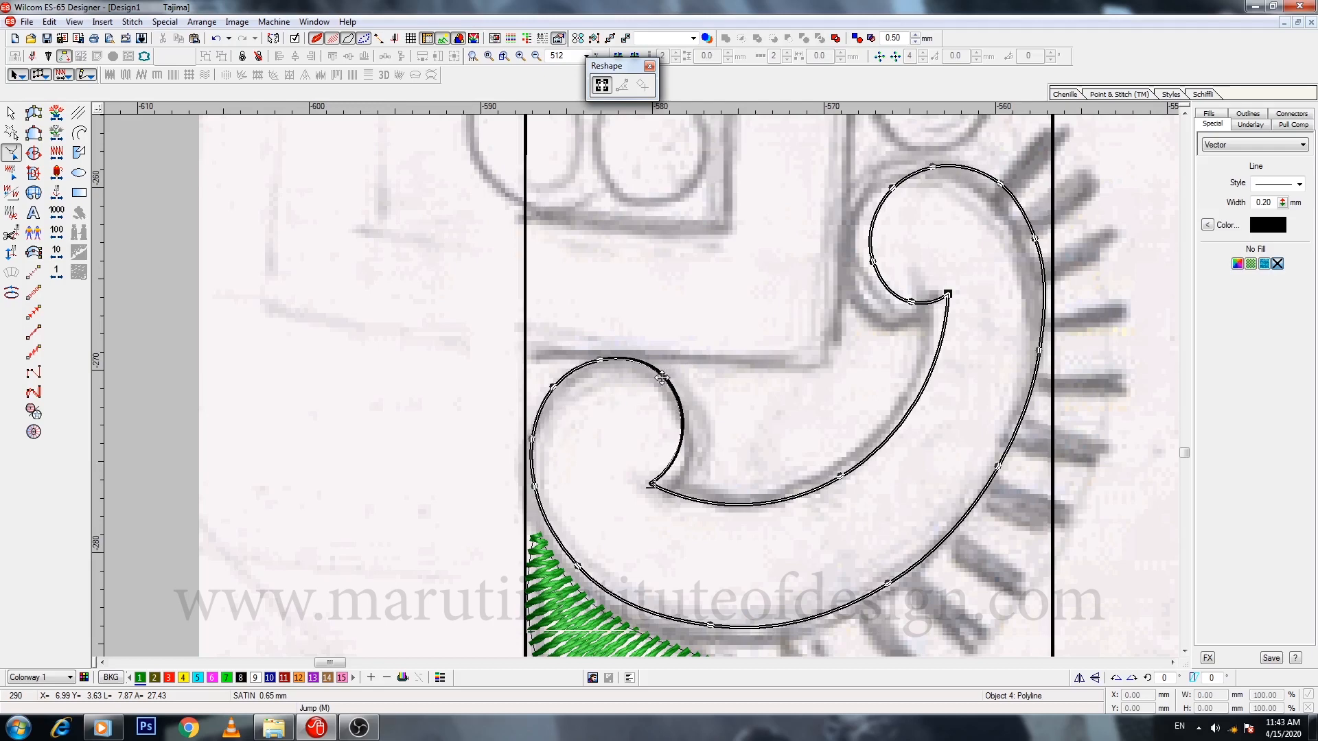
pyautogui.press('Escape')
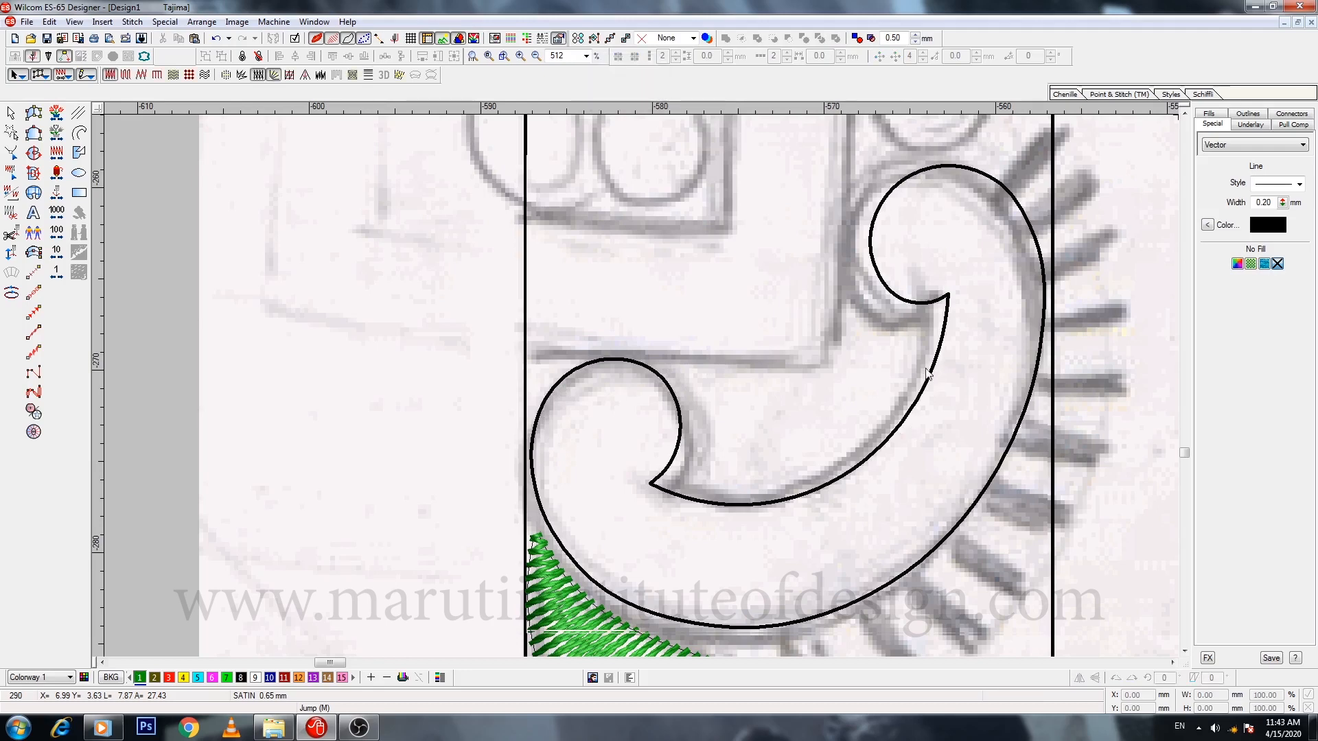
# Step: Reshape the scroll's inner curve by moving its middle control point slightly down toward the body
pyautogui.click(830, 483)
pyautogui.press('h')
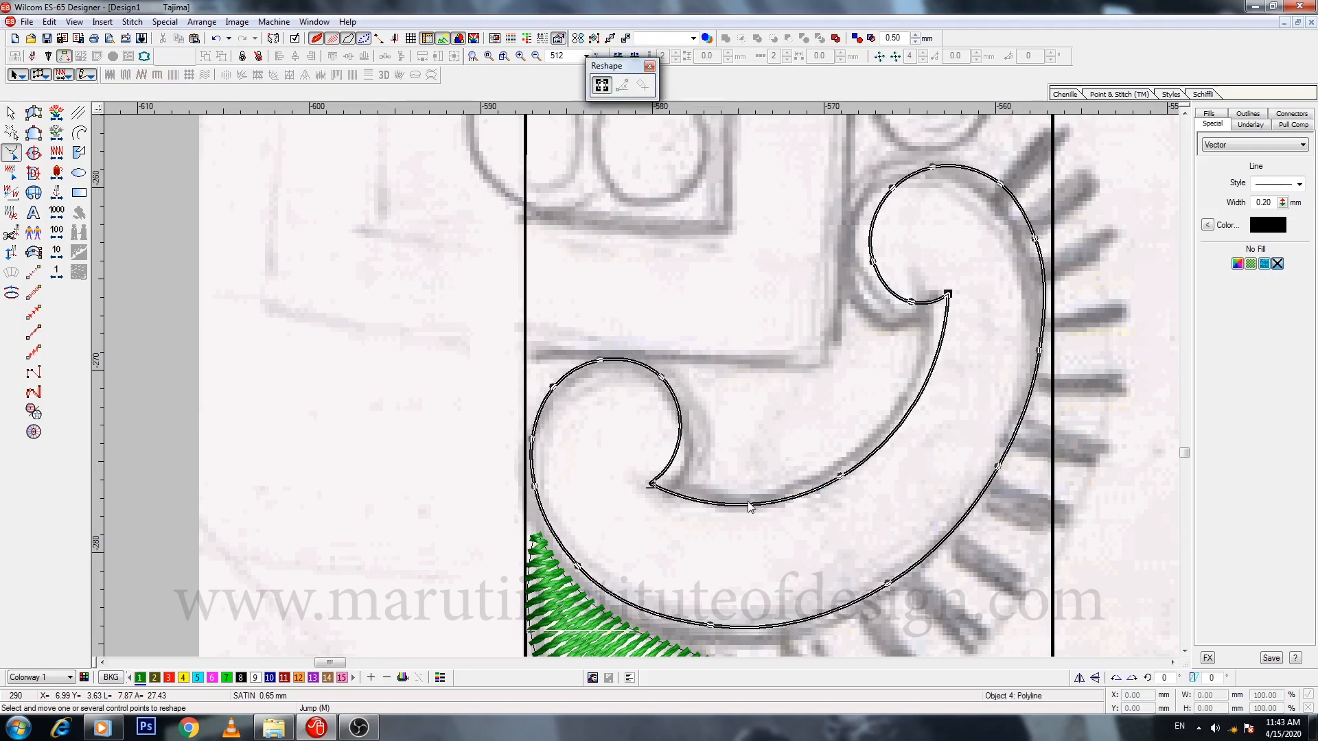
pyautogui.moveTo(839, 476); pyautogui.dragTo(836, 483)
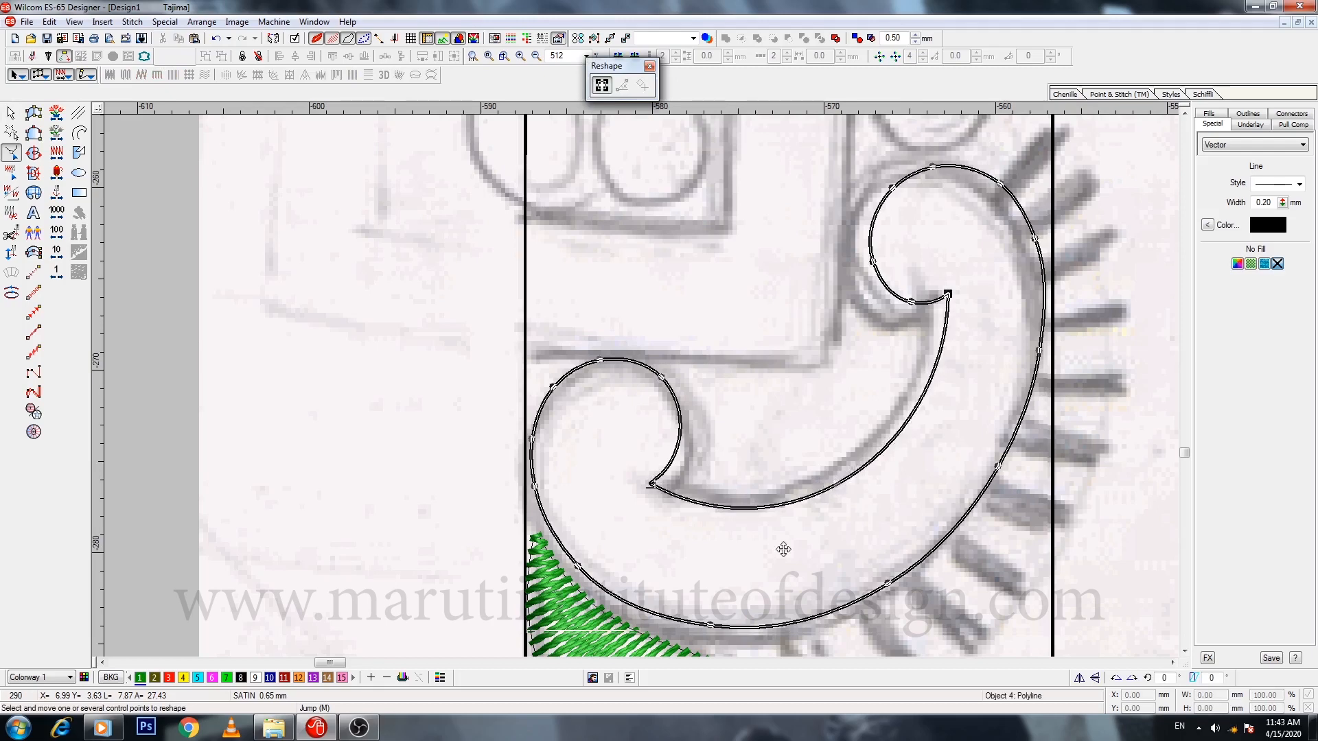
# Step: Raise the control point on the scroll's bottom edge to make the lower body narrower
pyautogui.click(710, 626)
pyautogui.press('Delete')
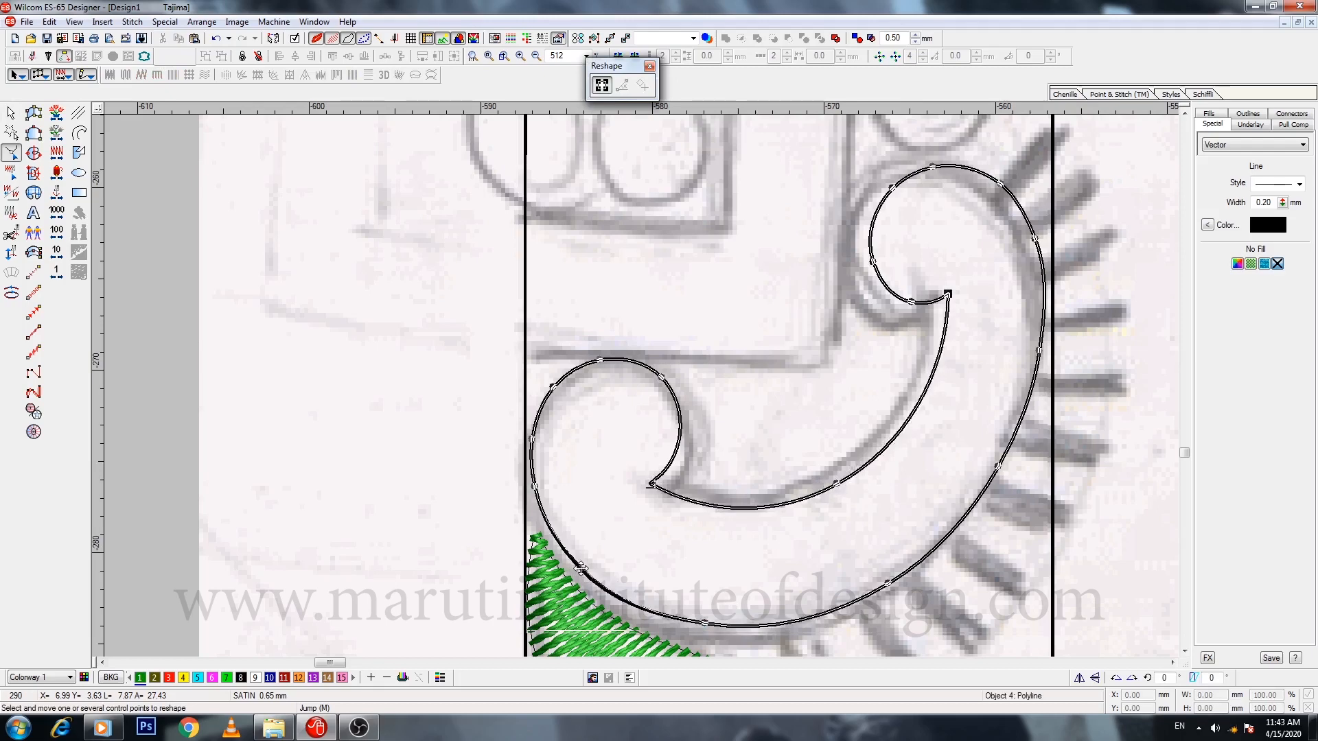
pyautogui.click(705, 622)
pyautogui.press('Delete')
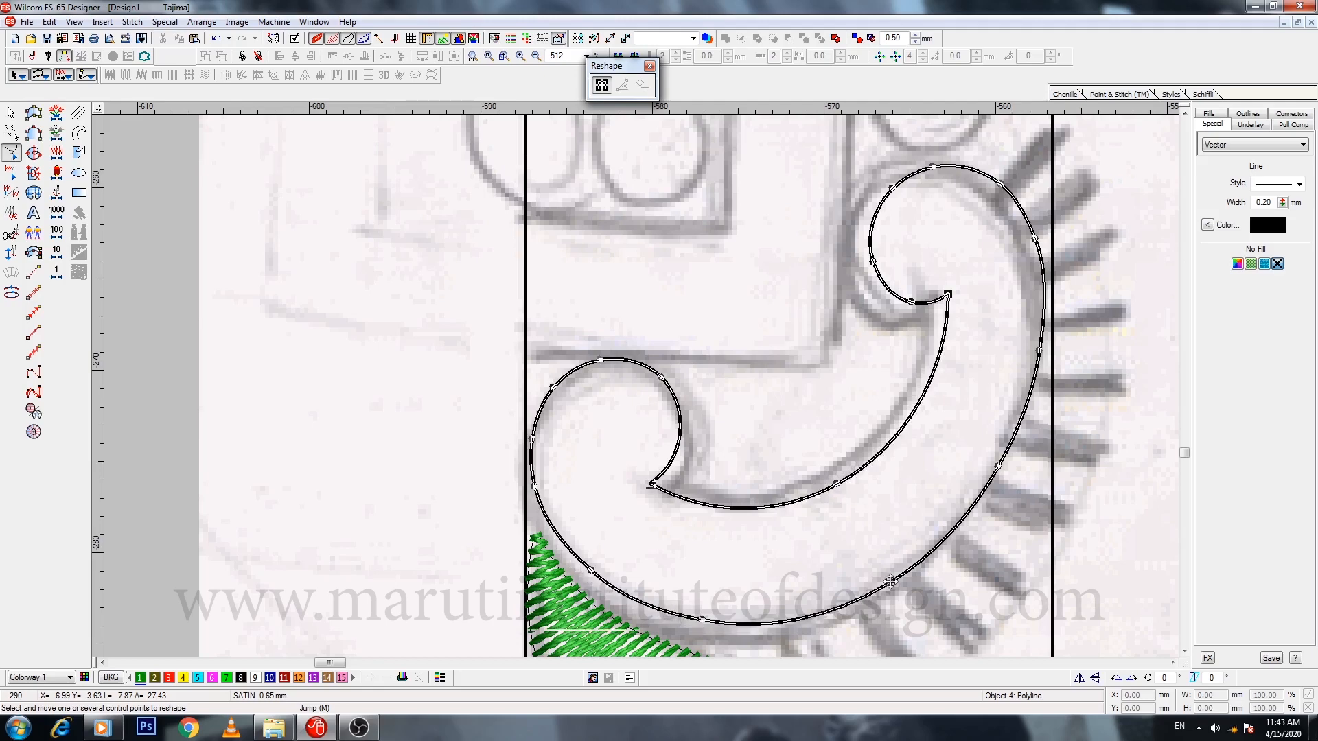
pyautogui.click(698, 623)
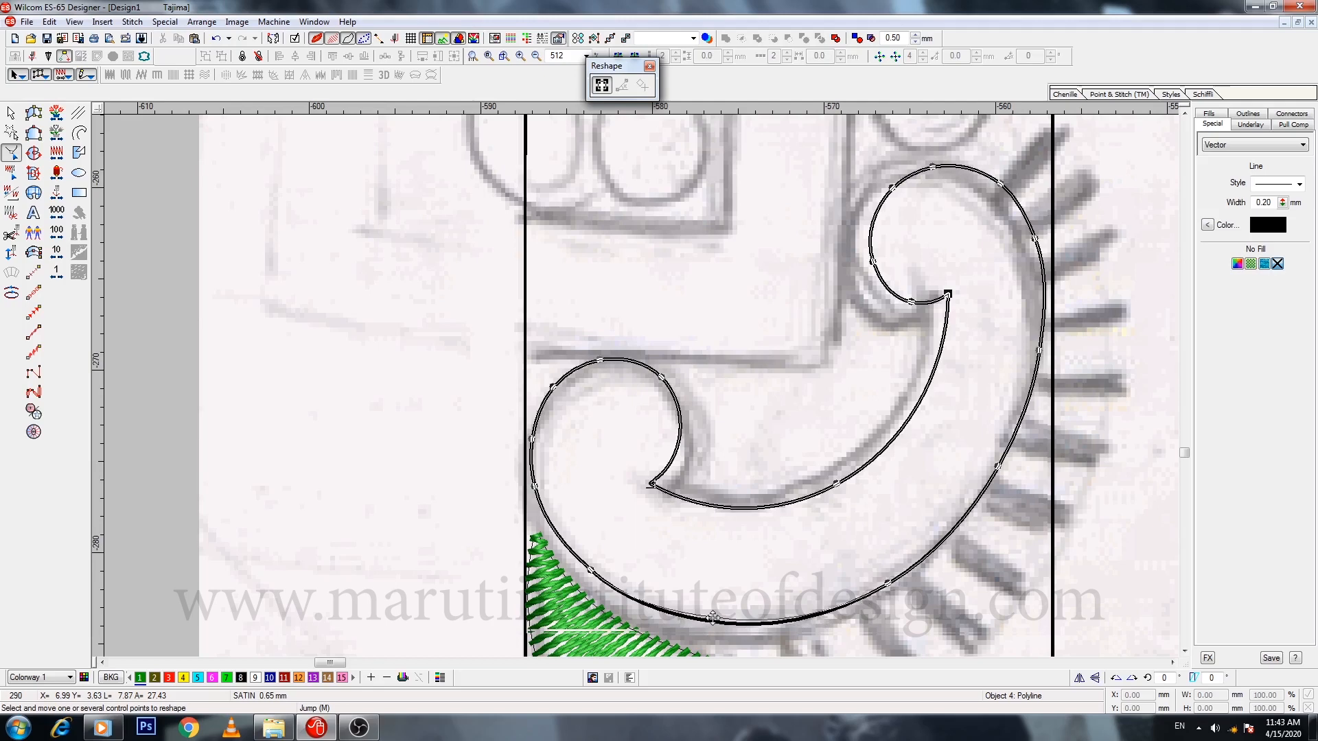
pyautogui.press('Delete')
# Step: Smooth both sides of the scroll's bottom bend by adjusting the control points next to the lowest one
pyautogui.click(590, 570)
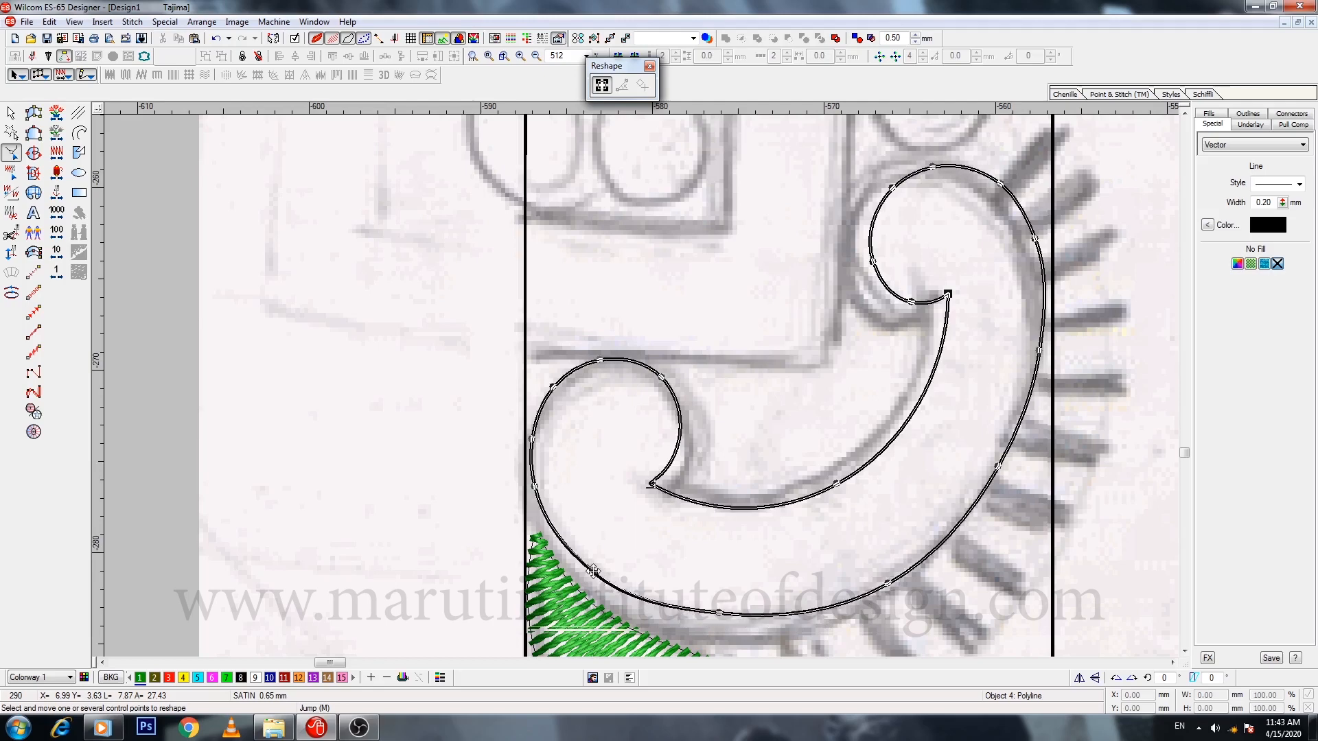
pyautogui.press('Delete')
pyautogui.click(888, 584)
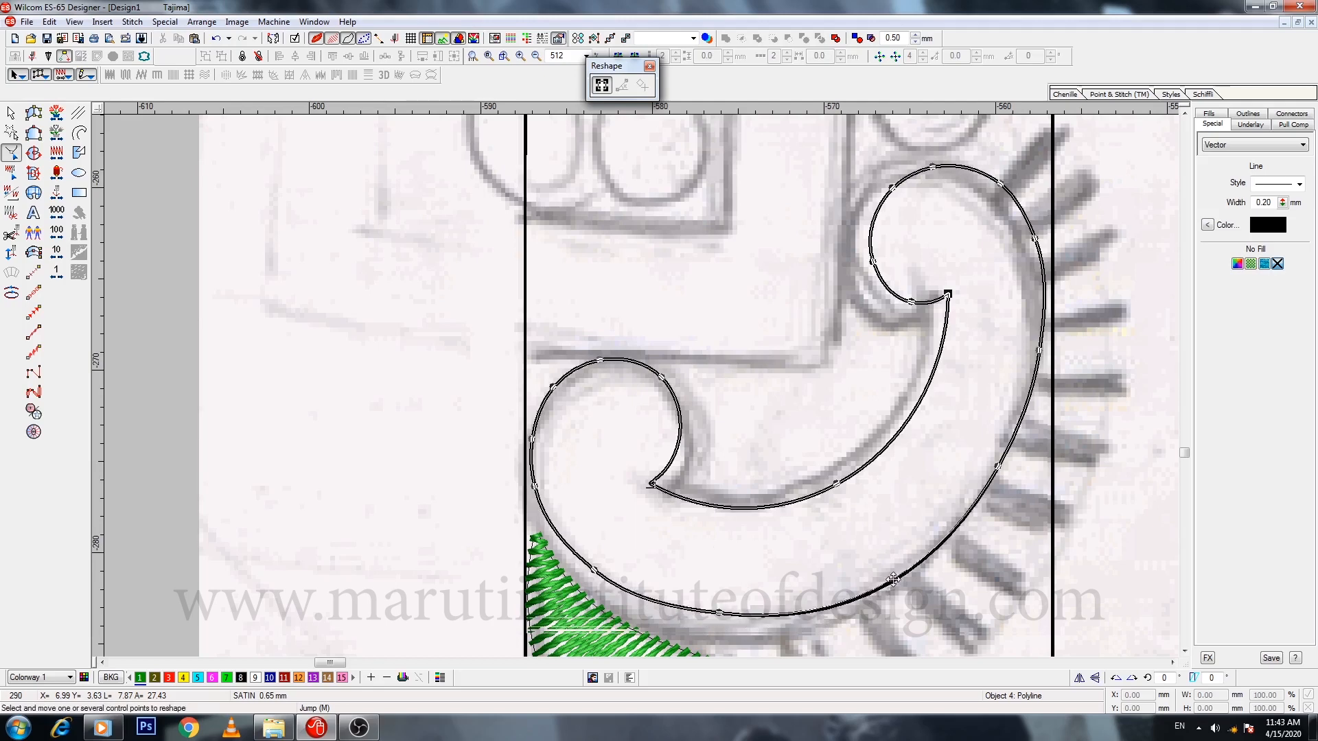
pyautogui.press('Delete')
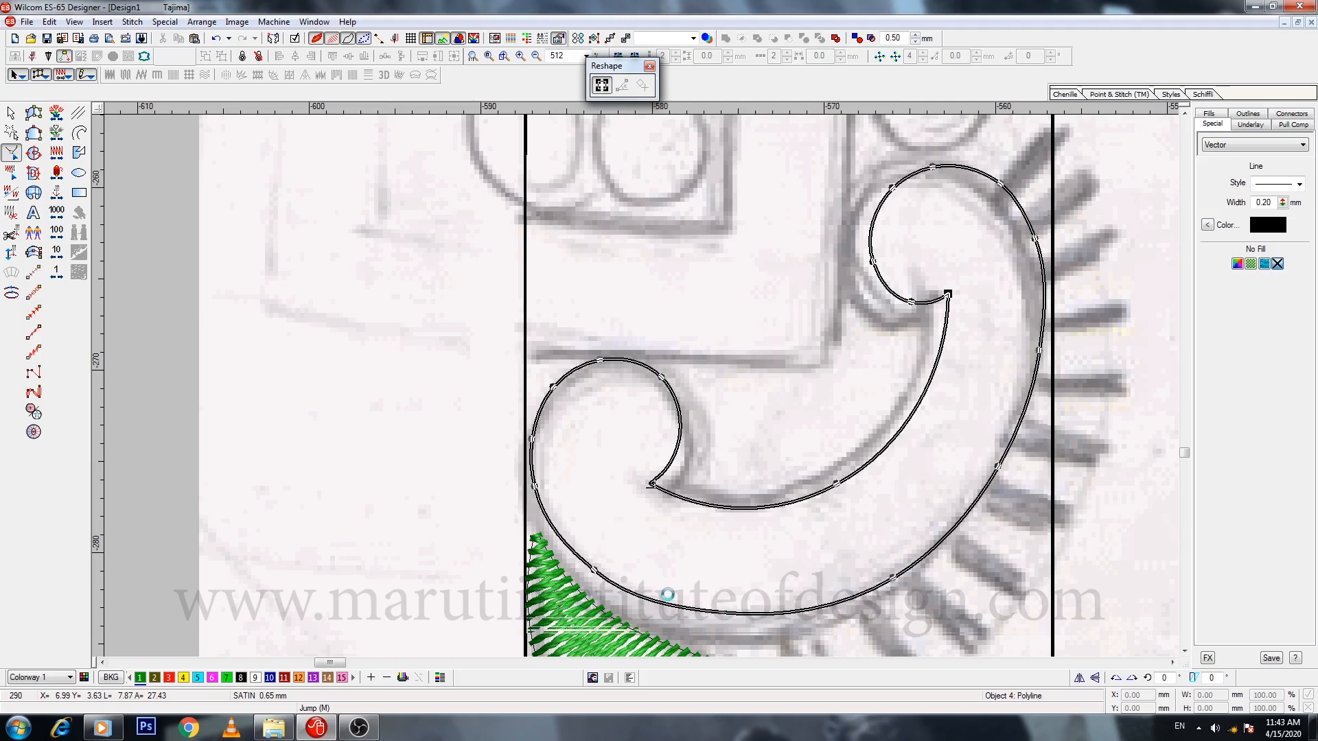
pyautogui.moveTo(594, 570); pyautogui.dragTo(564, 540)
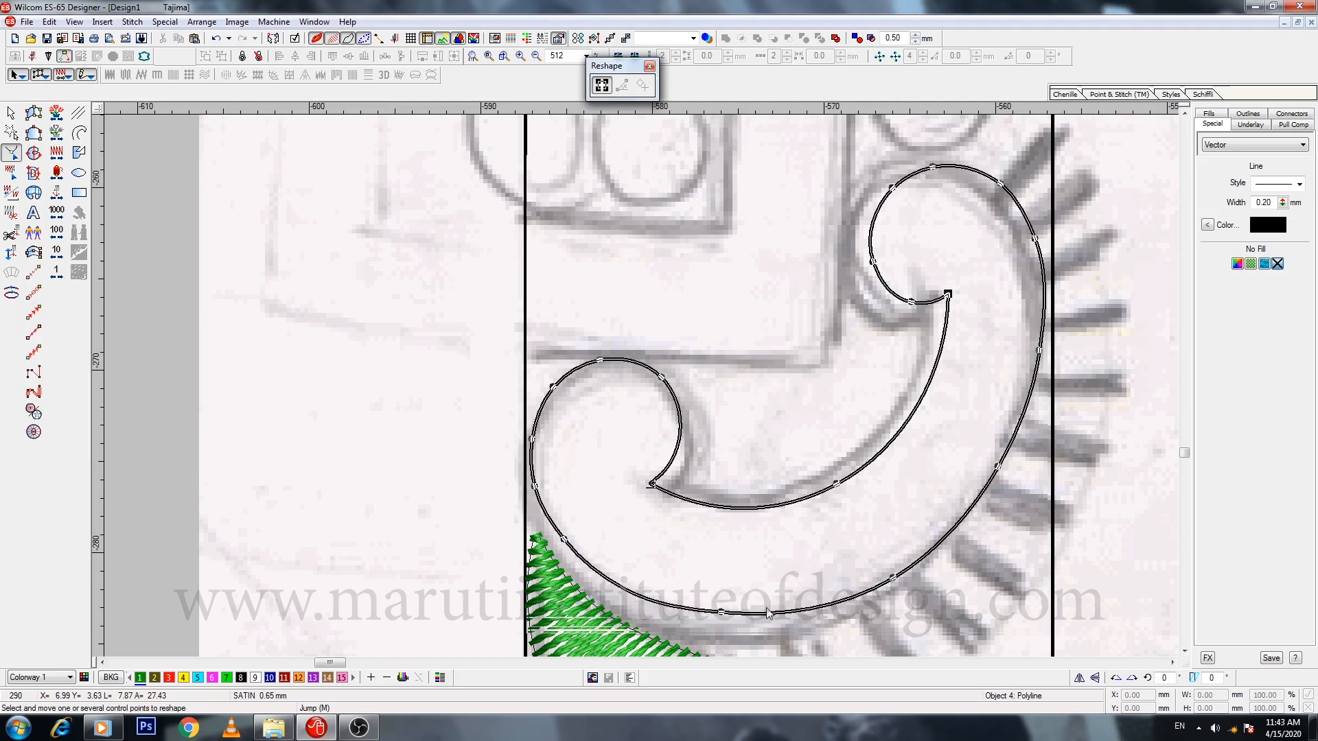
pyautogui.press('Escape')
# Step: Resize and shift the scroll outline slightly downward to about 30 mm wide and 24 mm high, inside the frame
pyautogui.click(791, 616)
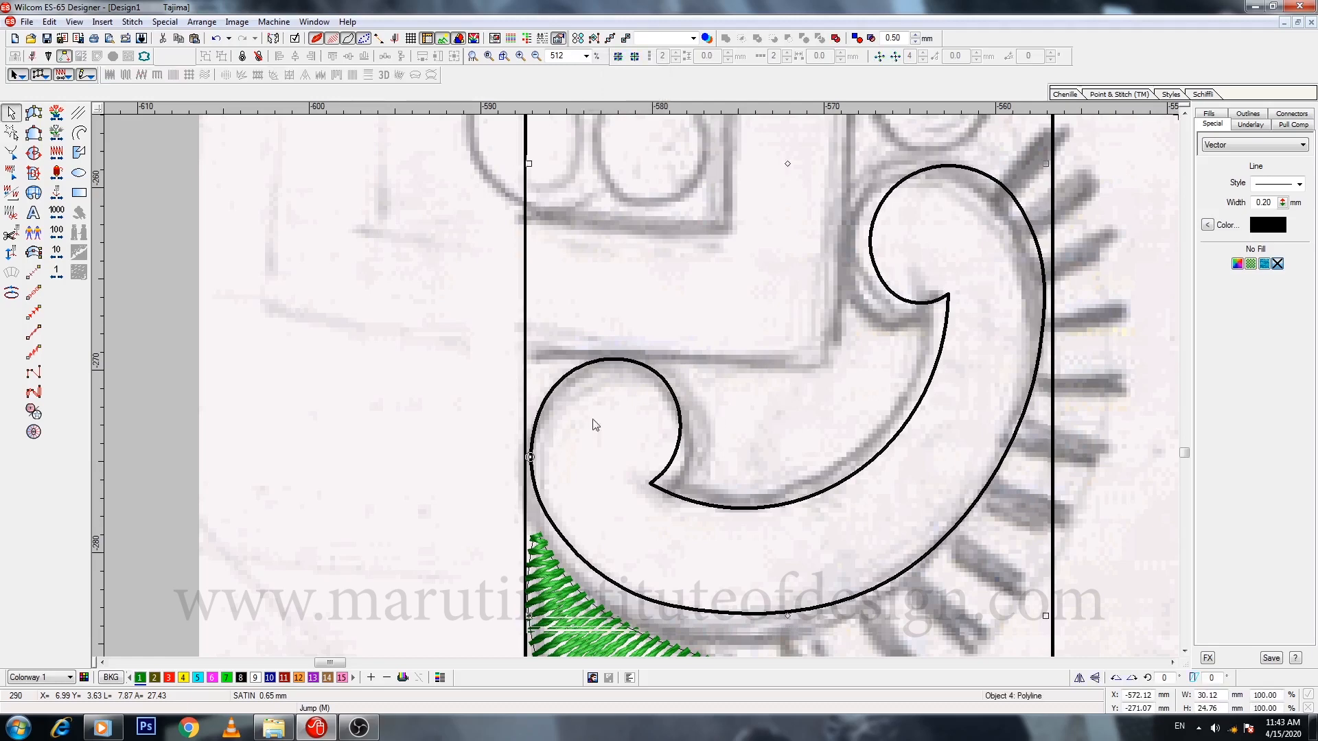
pyautogui.moveTo(1046, 163); pyautogui.dragTo(1048, 176)
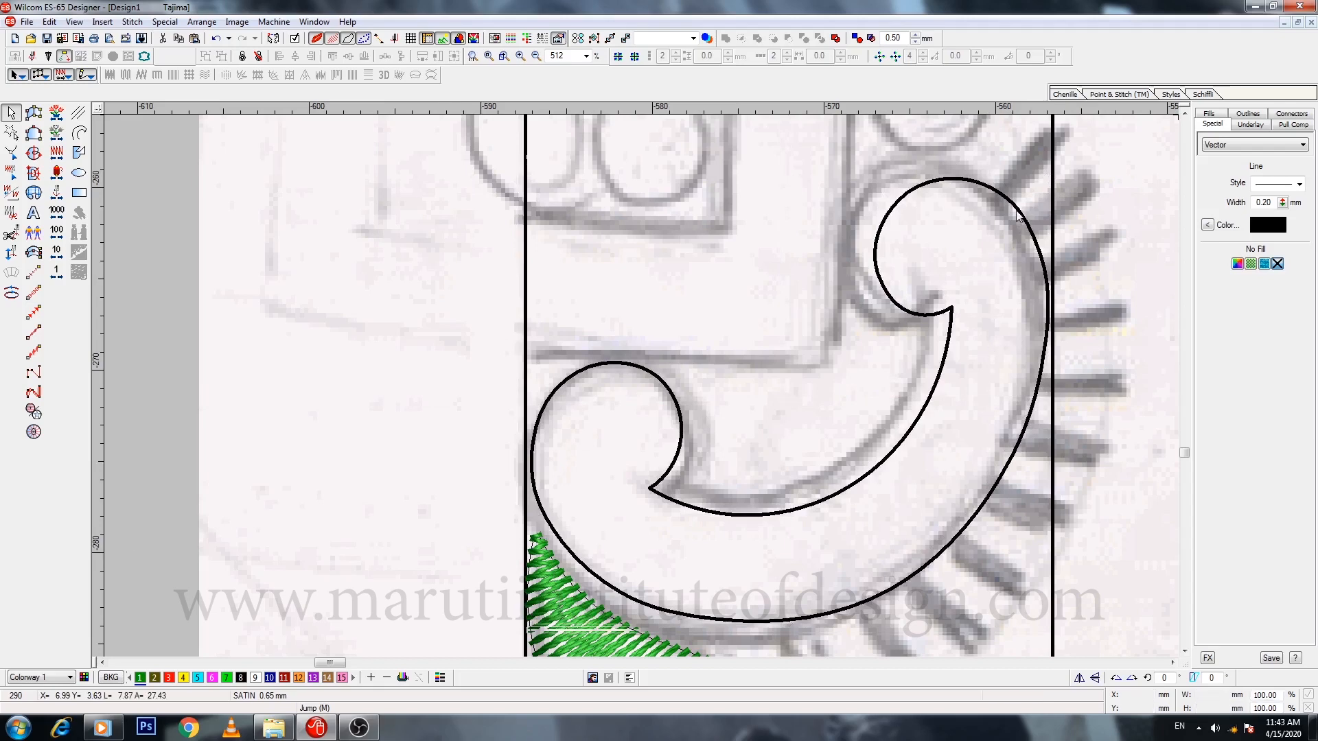
# Step: Convert the scroll outline into a green satin-filled Complex Fill object
pyautogui.click(33, 155)
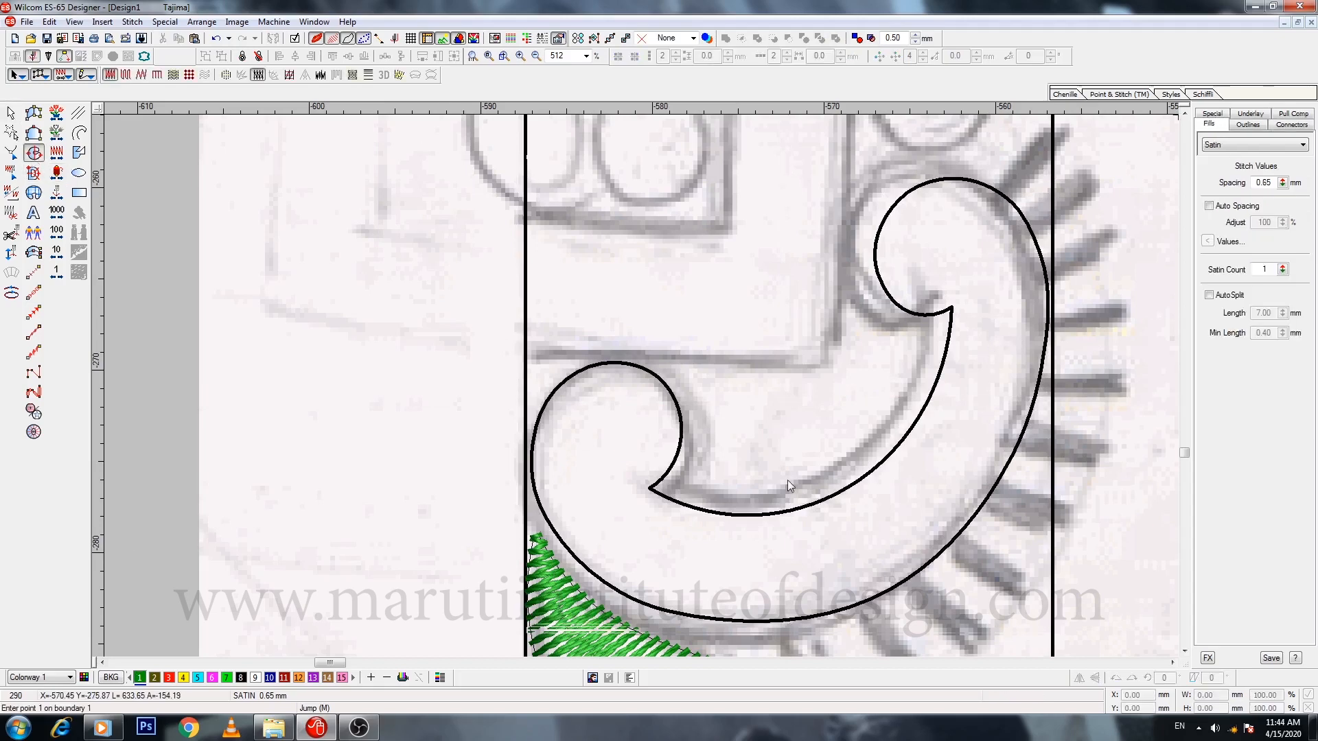
pyautogui.click(788, 480)
# Step: Place stitch-angle lines across the scroll's upper curl, its outer arm and the bend below the arm
pyautogui.click(11, 271)
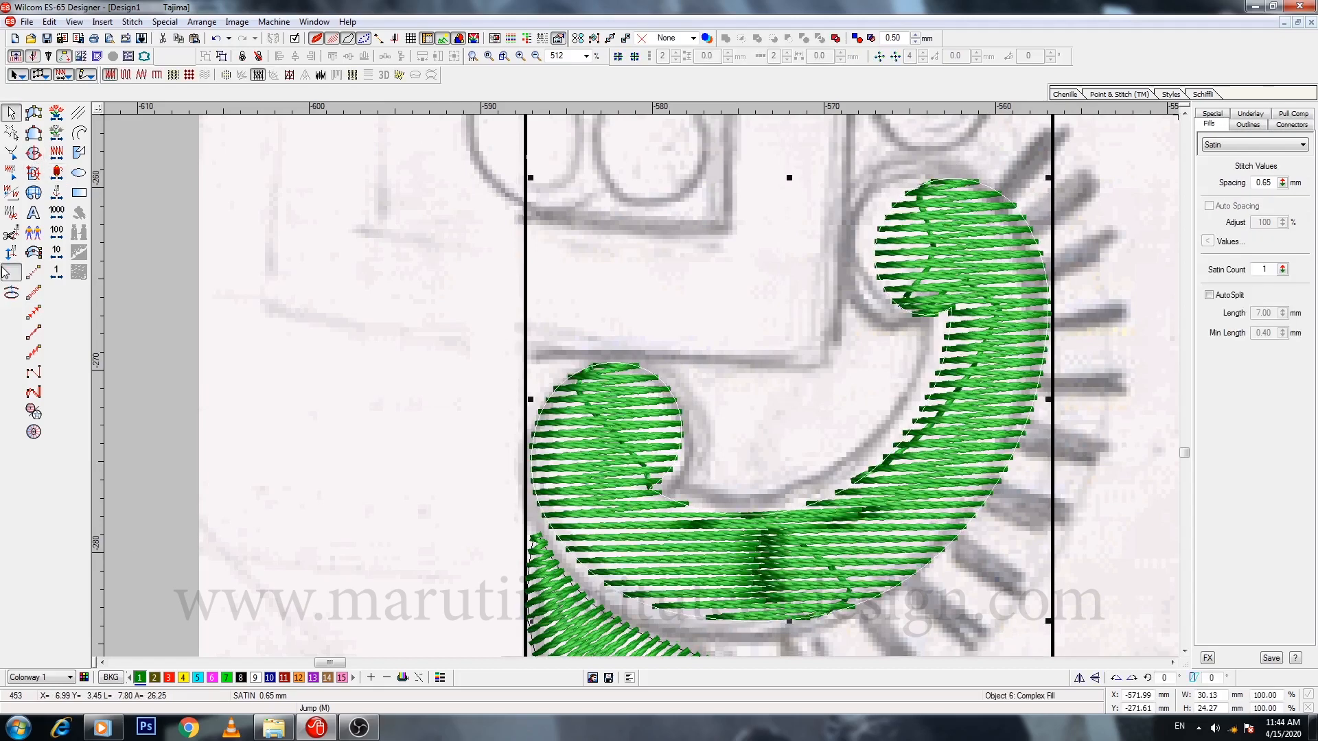
pyautogui.click(940, 317)
pyautogui.click(1024, 201)
pyautogui.click(911, 356)
pyautogui.click(1023, 382)
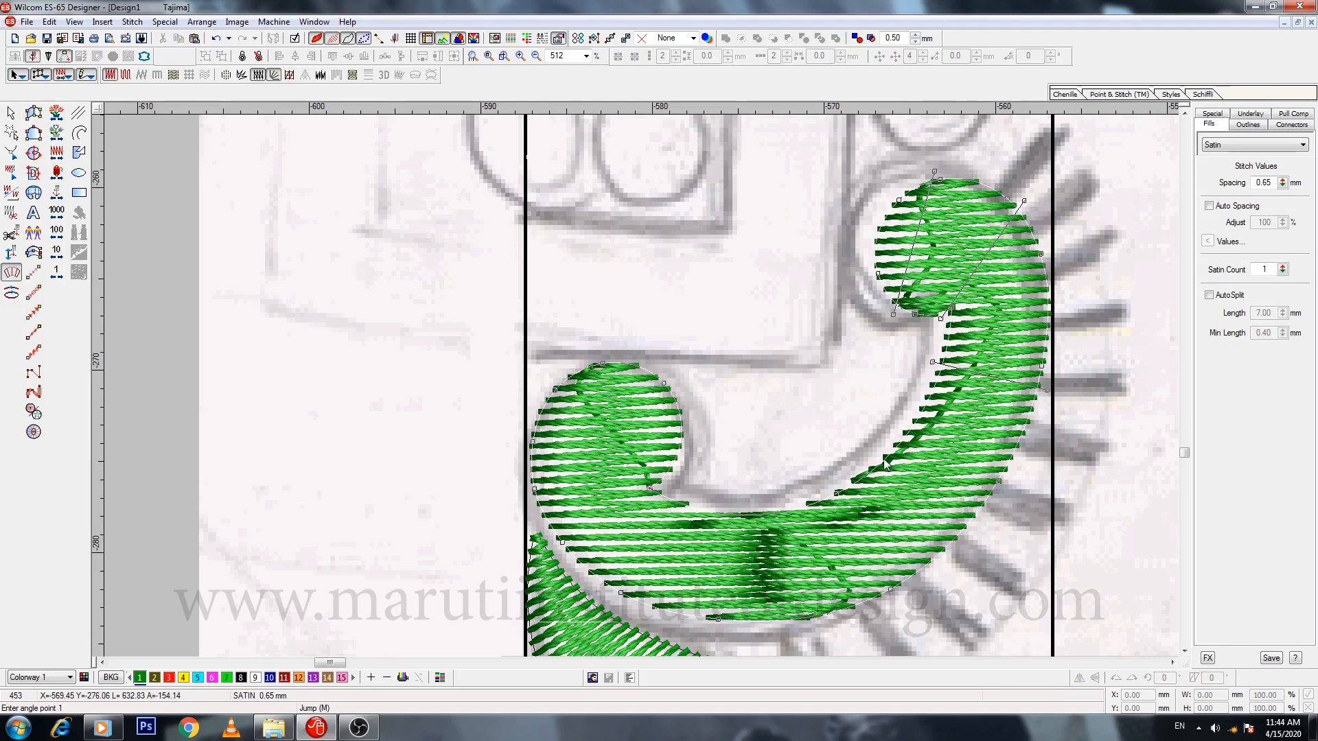
pyautogui.click(823, 479)
pyautogui.click(891, 594)
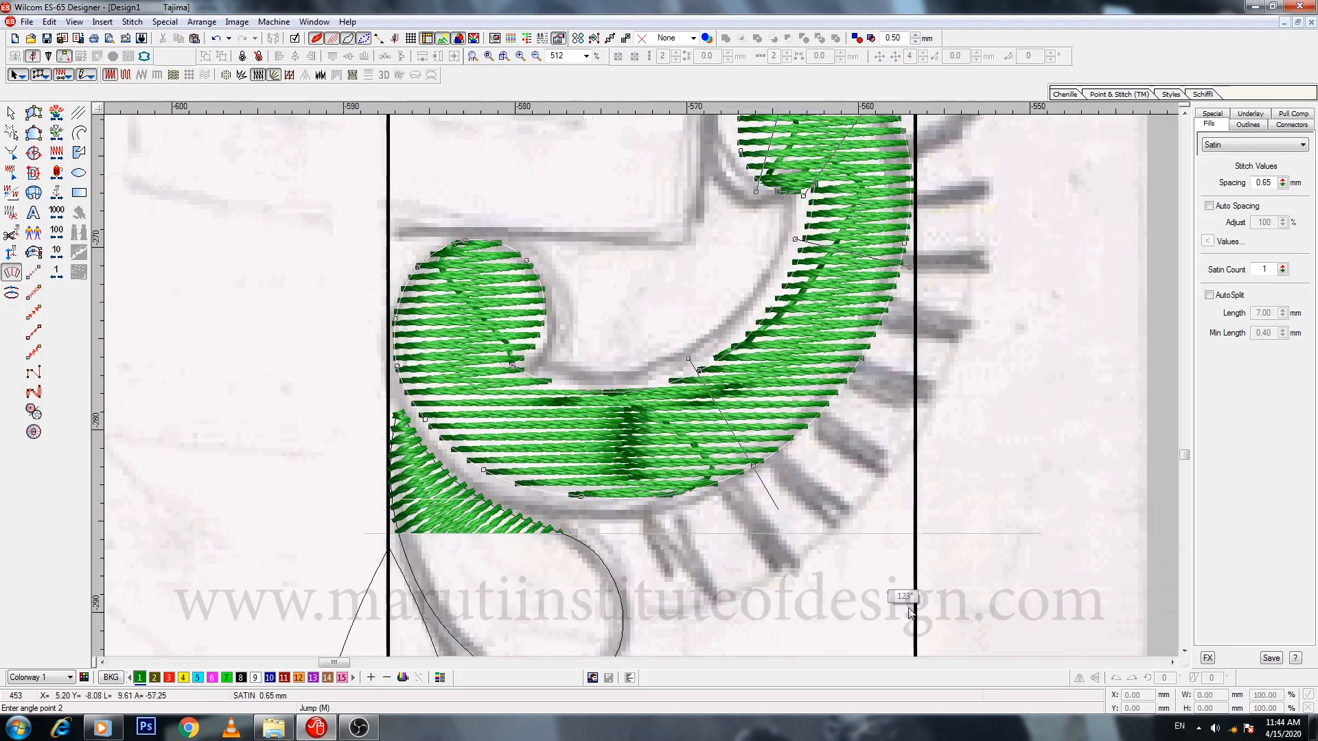
# Step: Add stitch-angle lines across the scroll's lower body and lower curl, and apply all angles to the satin fill
pyautogui.click(581, 380)
pyautogui.click(513, 493)
pyautogui.click(513, 365)
pyautogui.click(385, 356)
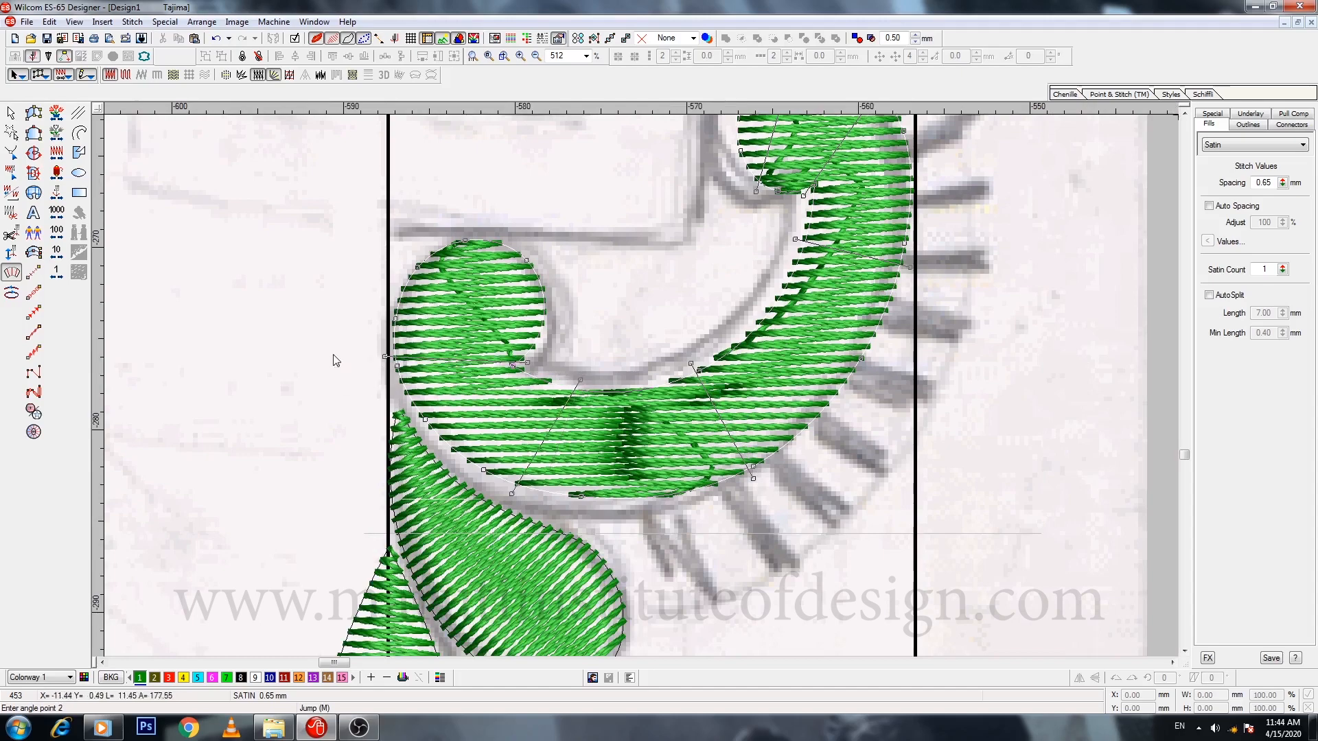
pyautogui.click(552, 325)
pyautogui.click(417, 255)
pyautogui.press('Return')
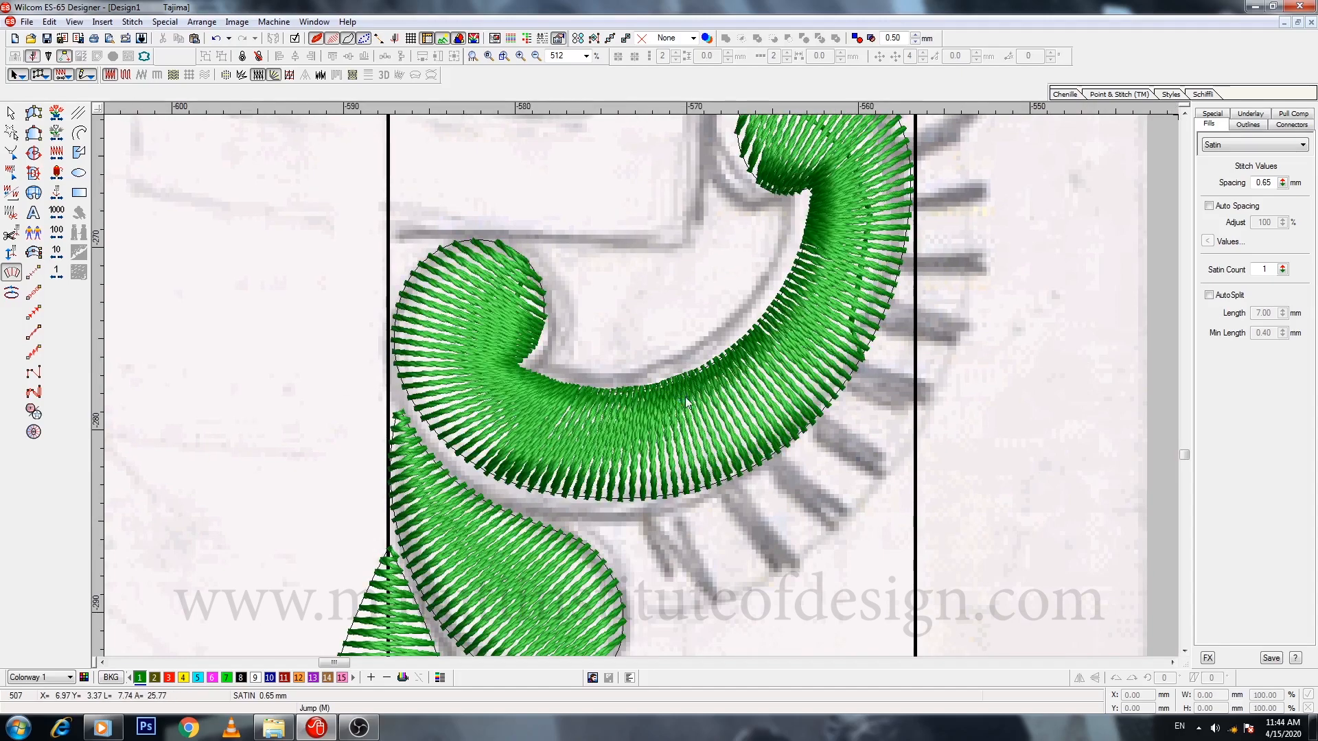
# Step: Trace the sketched outer rectangle as an open three-sided vector outline from the centre line, about 18.7 mm wide and 22.6 mm high
pyautogui.scroll(2, 729, 371)
pyautogui.moveTo(343, 663); pyautogui.dragTo(334, 664)
pyautogui.scroll(2, 554, 578)
pyautogui.hotkey('shift', 'z')
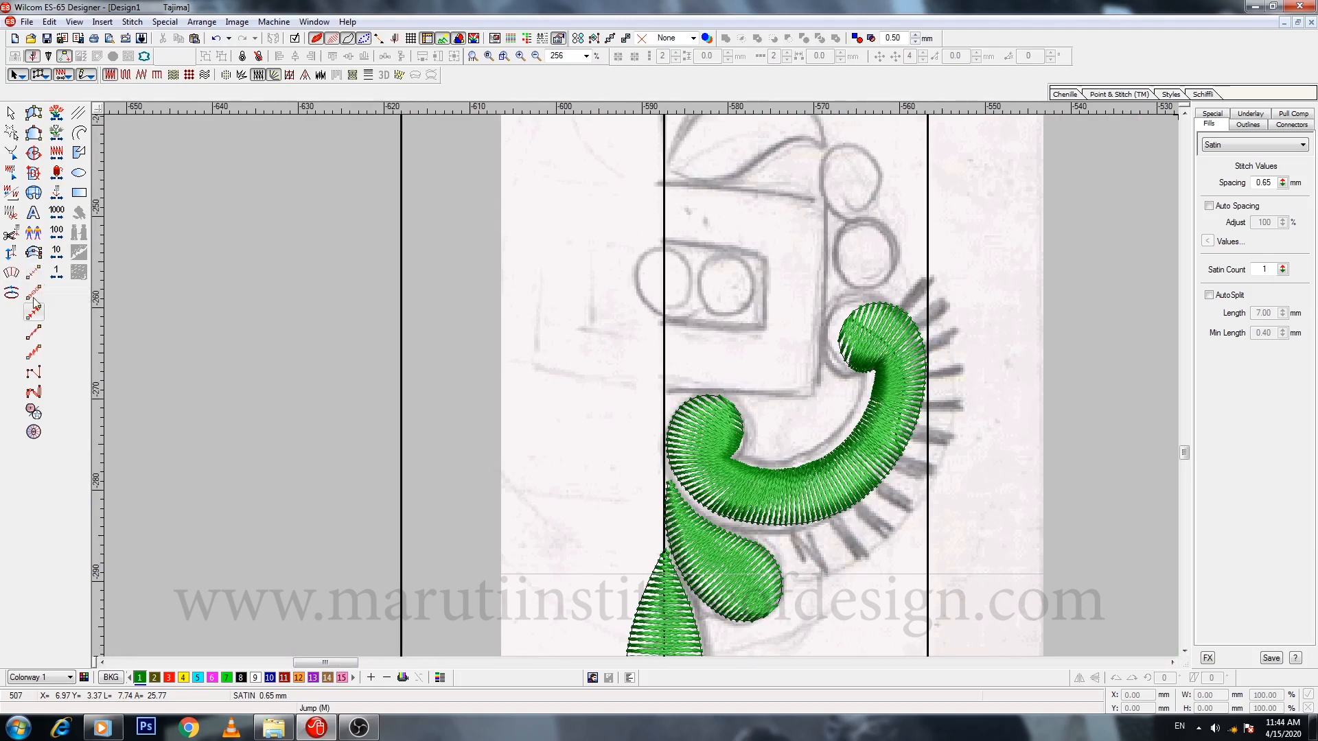
pyautogui.click(78, 133)
pyautogui.scroll(2, 589, 294)
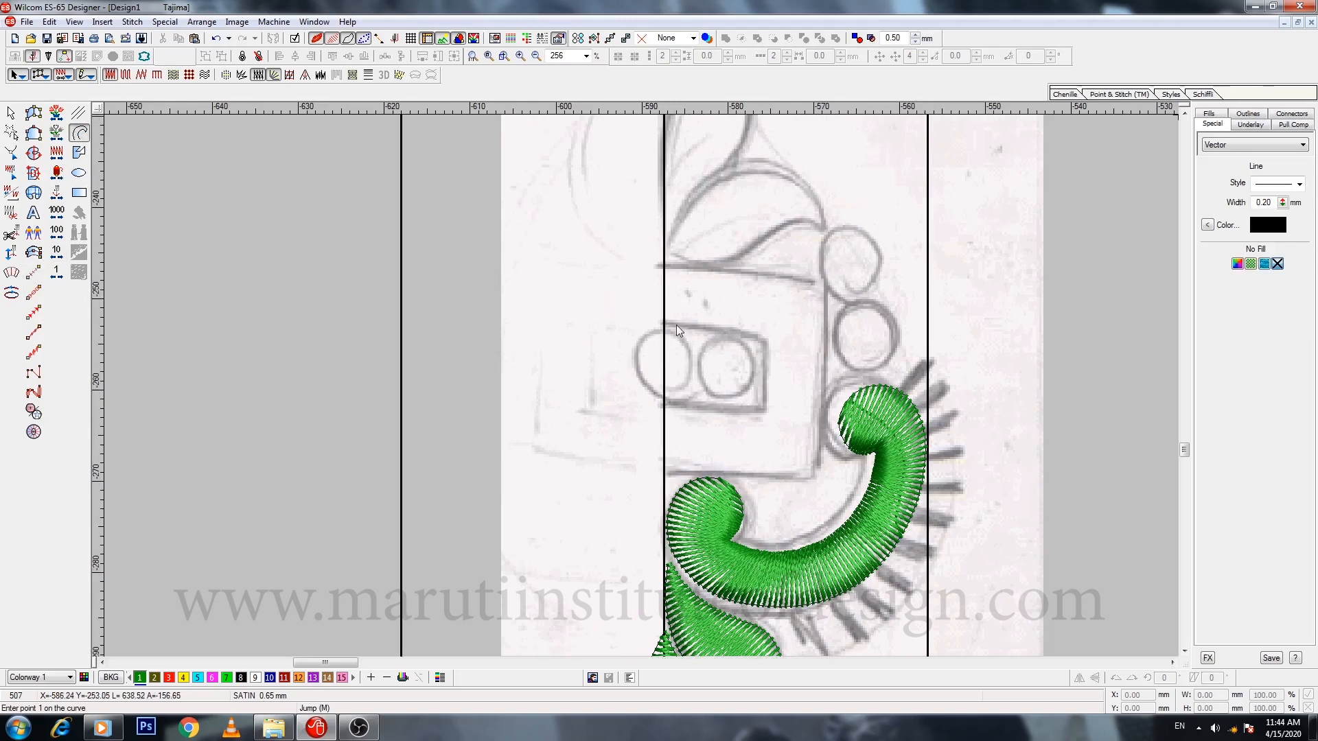
pyautogui.click(664, 266)
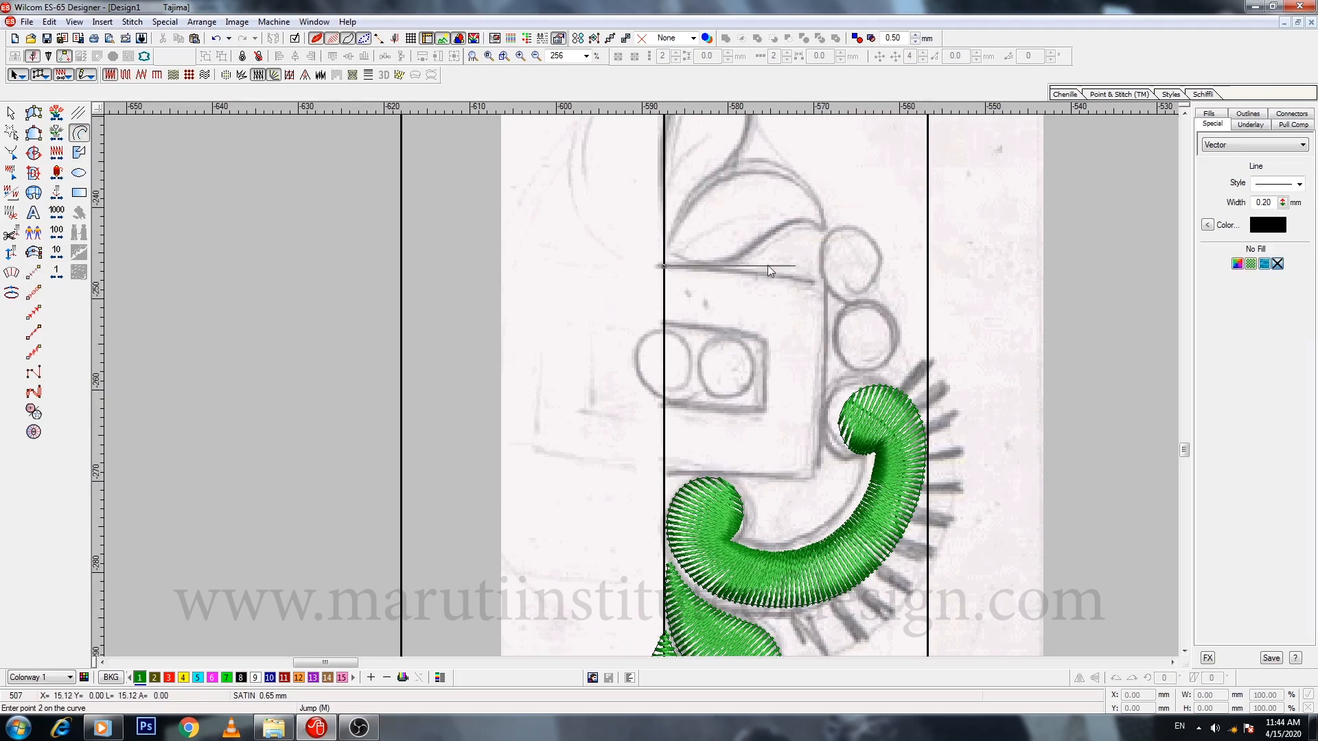
pyautogui.click(823, 266)
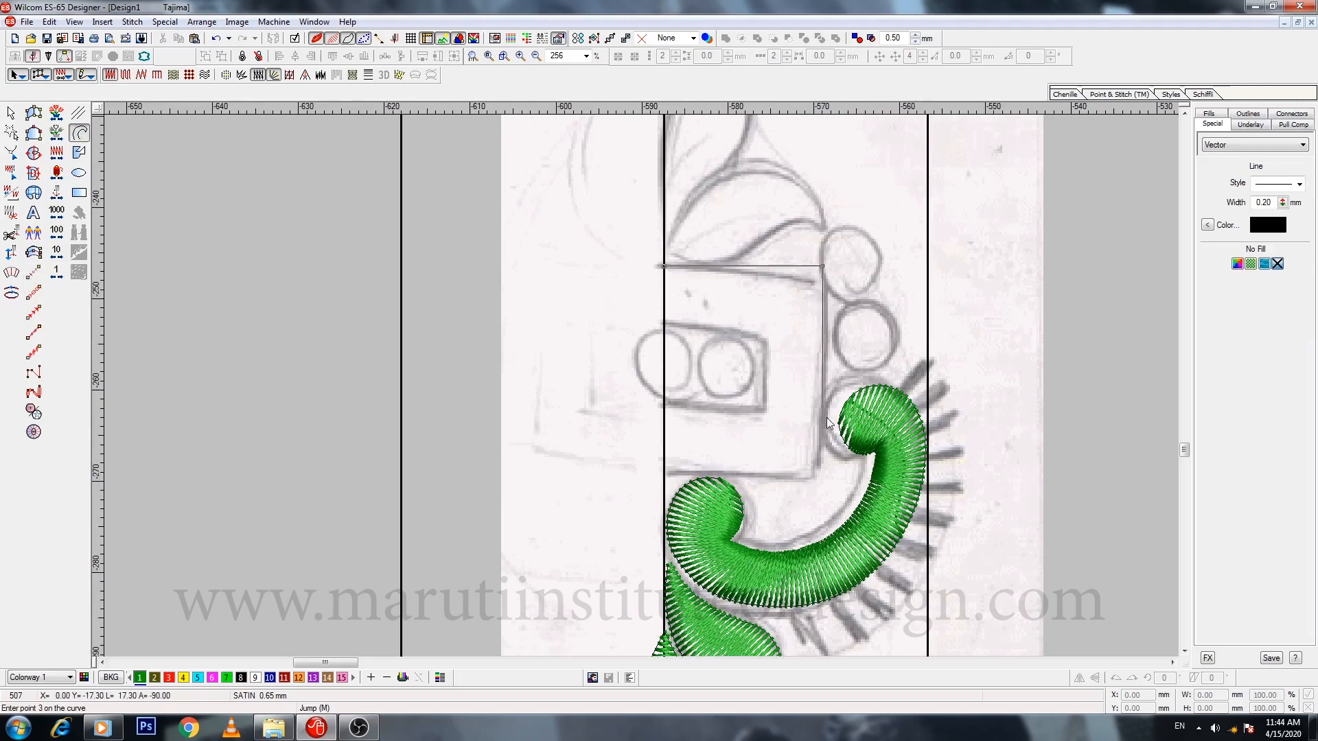
pyautogui.click(822, 470)
pyautogui.click(664, 470)
pyautogui.press('Return')
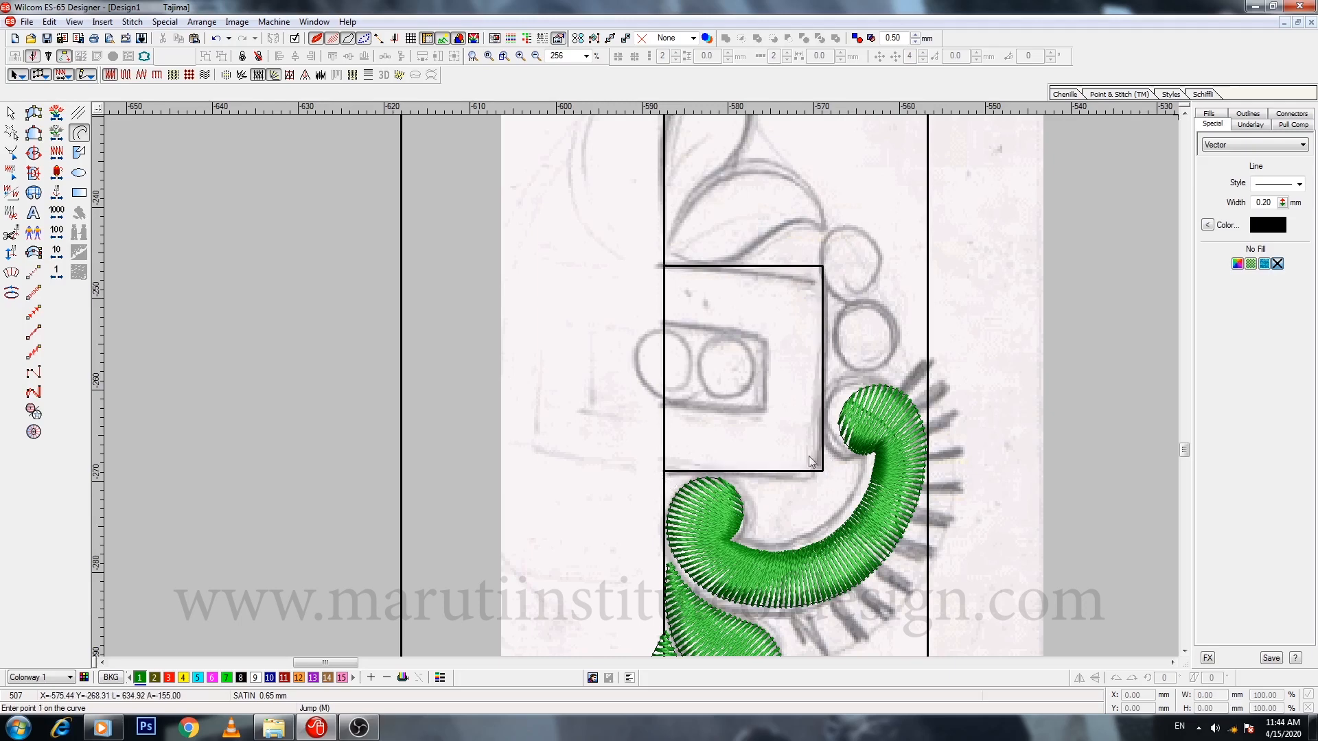
pyautogui.press('Escape')
# Step: Reshape the outer rectangle by shifting its two outer corners away from the centre line, making it about 20.2 mm wide
pyautogui.click(822, 411)
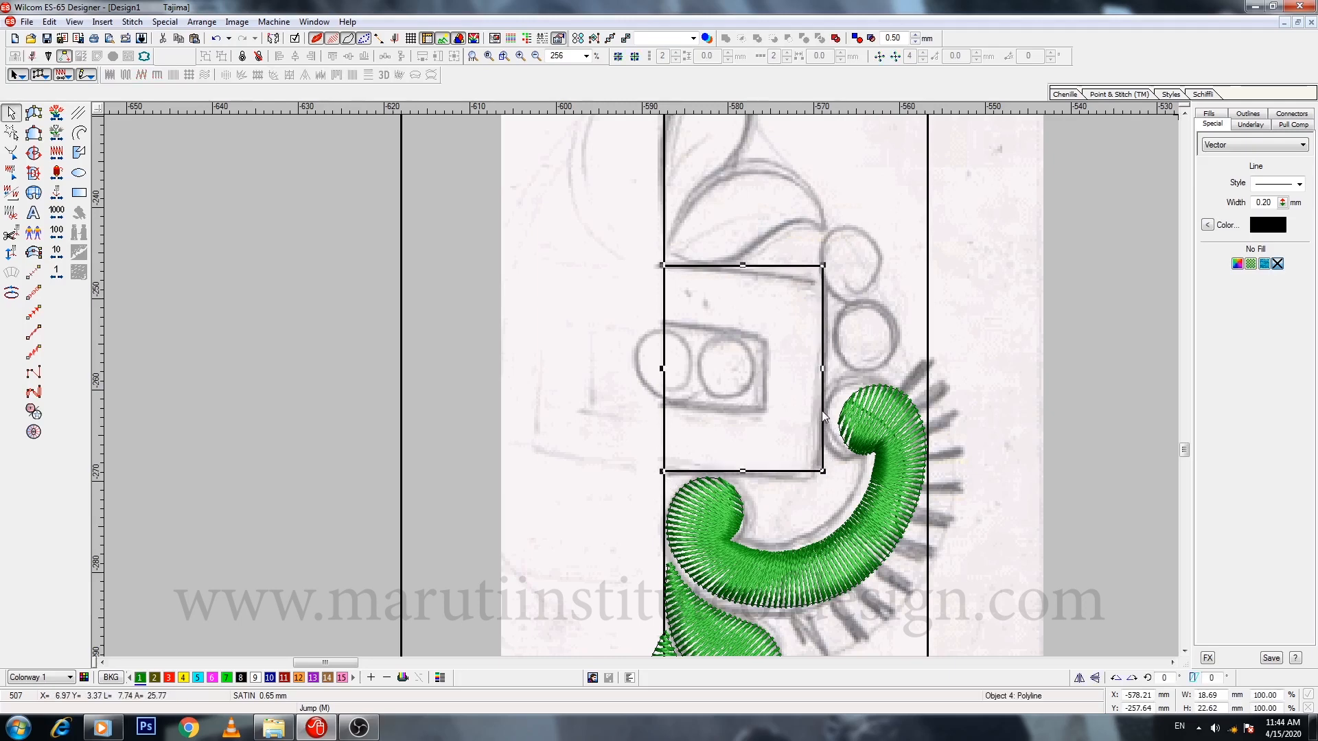
pyautogui.press('h')
pyautogui.moveTo(809, 242); pyautogui.dragTo(843, 485)
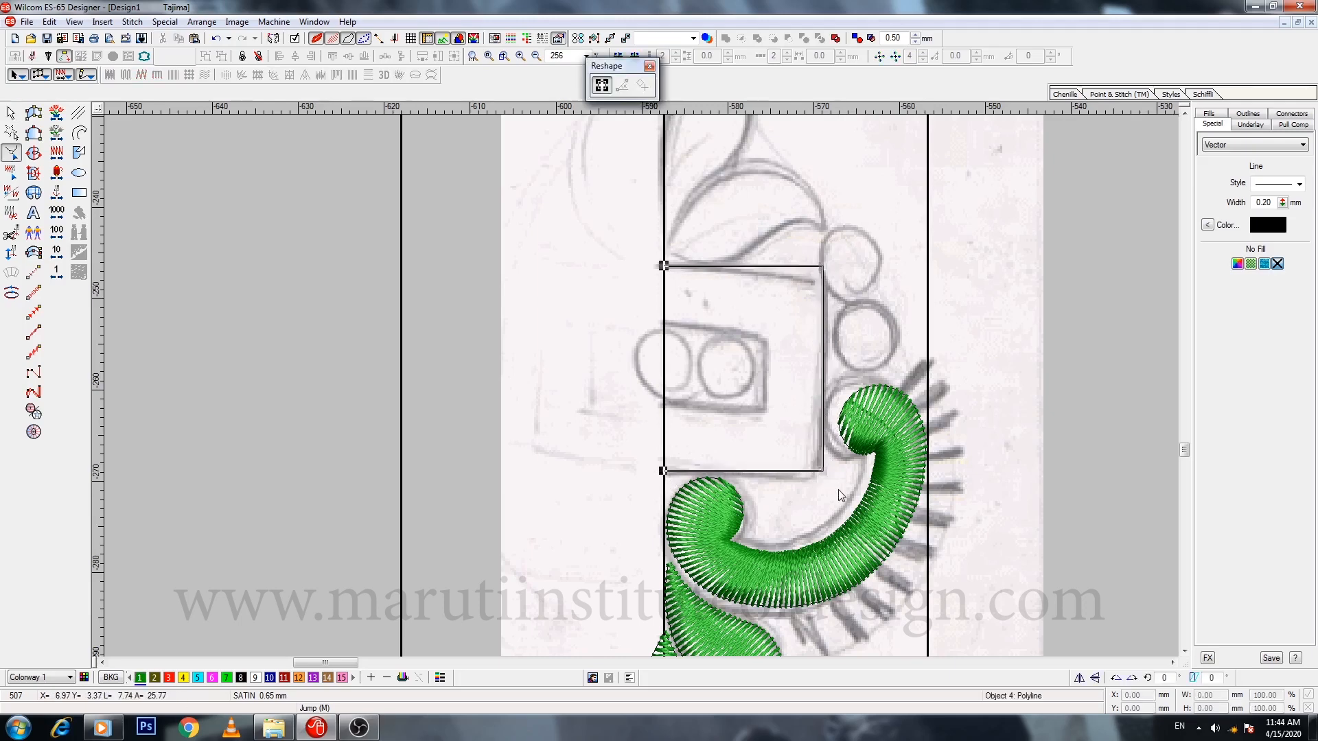
pyautogui.press('Right')
pyautogui.press('Right')
pyautogui.press('Right')
pyautogui.press('Return')
pyautogui.press('Escape')
# Step: Trace the sketched inner rectangle as an open three-sided outline from the centre line, about 13.2 mm wide and 10.1 mm high
pyautogui.click(79, 134)
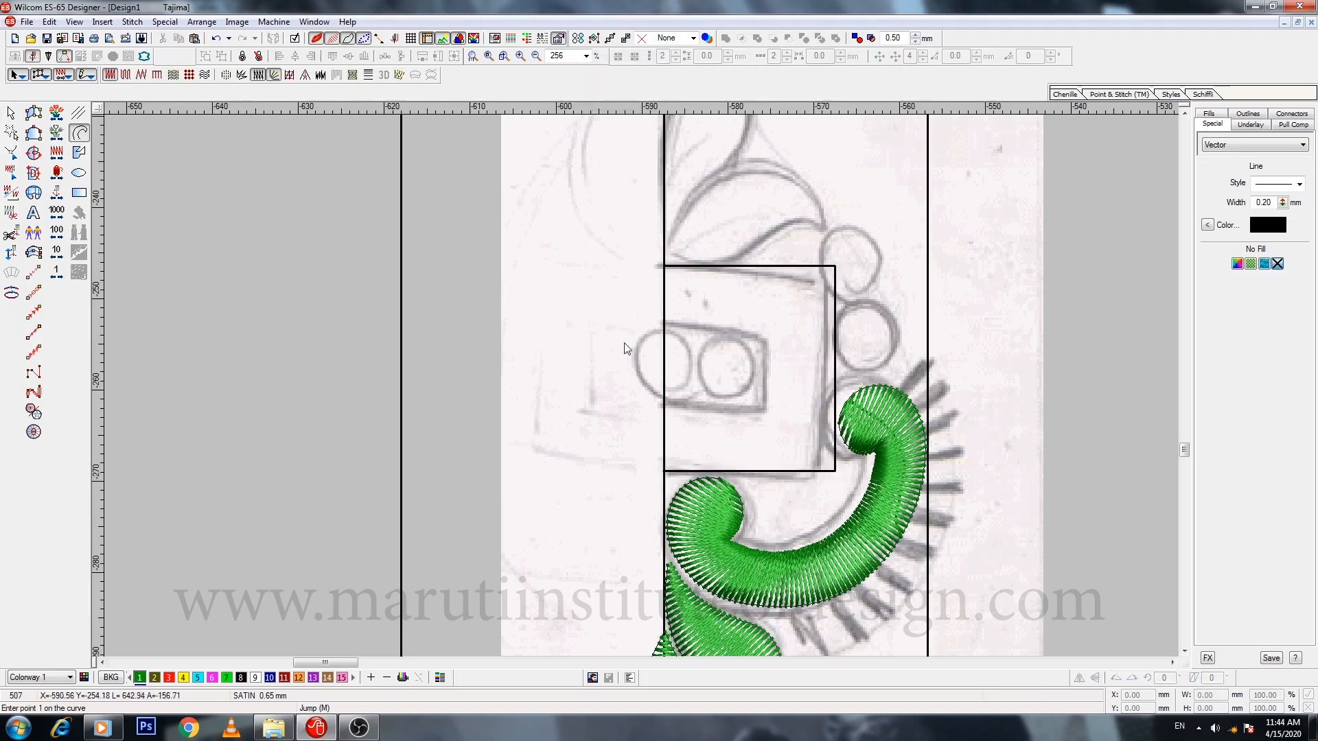
pyautogui.click(665, 324)
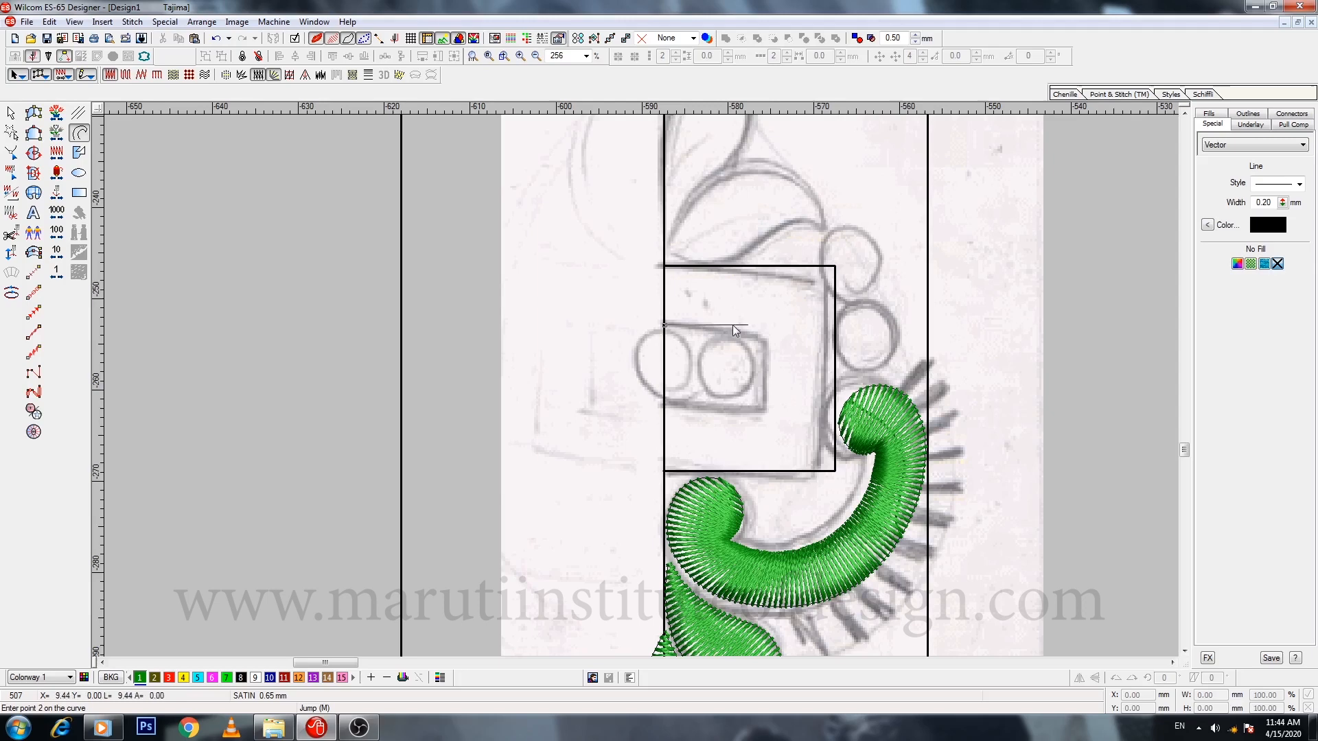
pyautogui.click(776, 325)
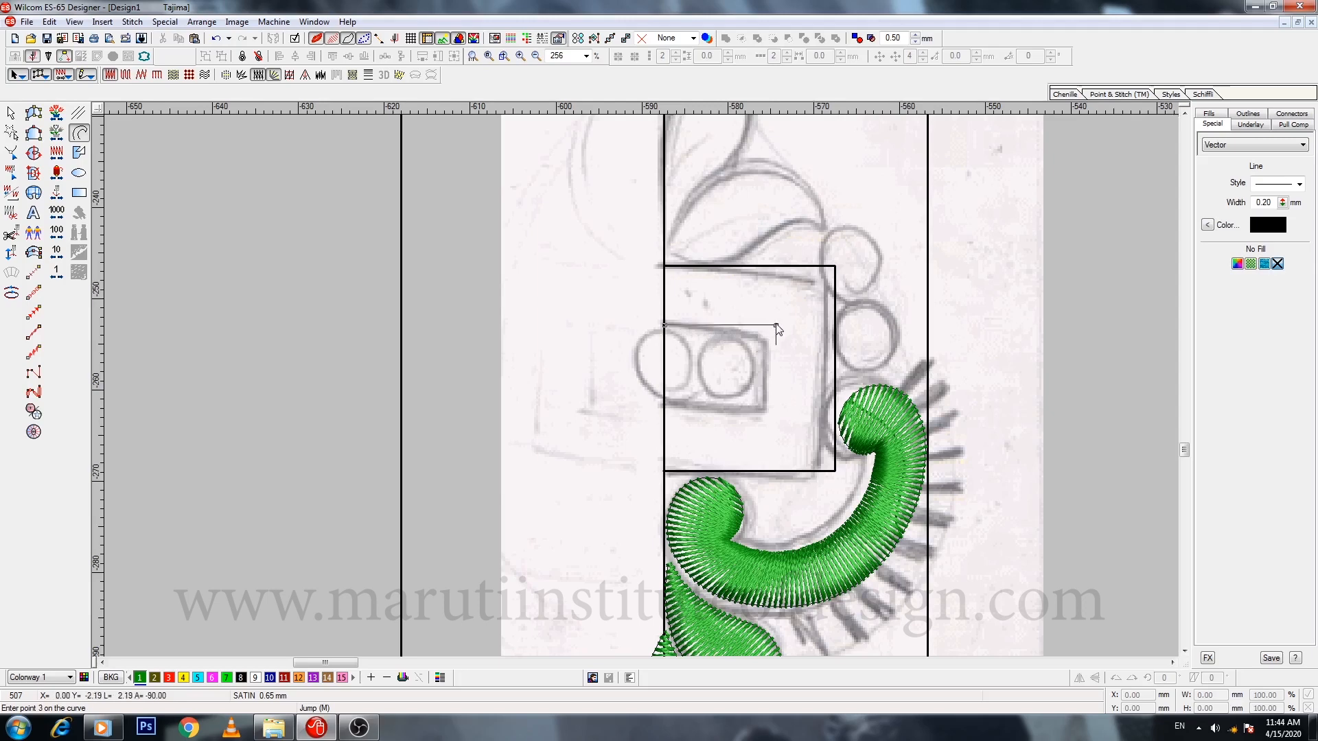
pyautogui.click(776, 415)
pyautogui.click(665, 414)
pyautogui.press('Return')
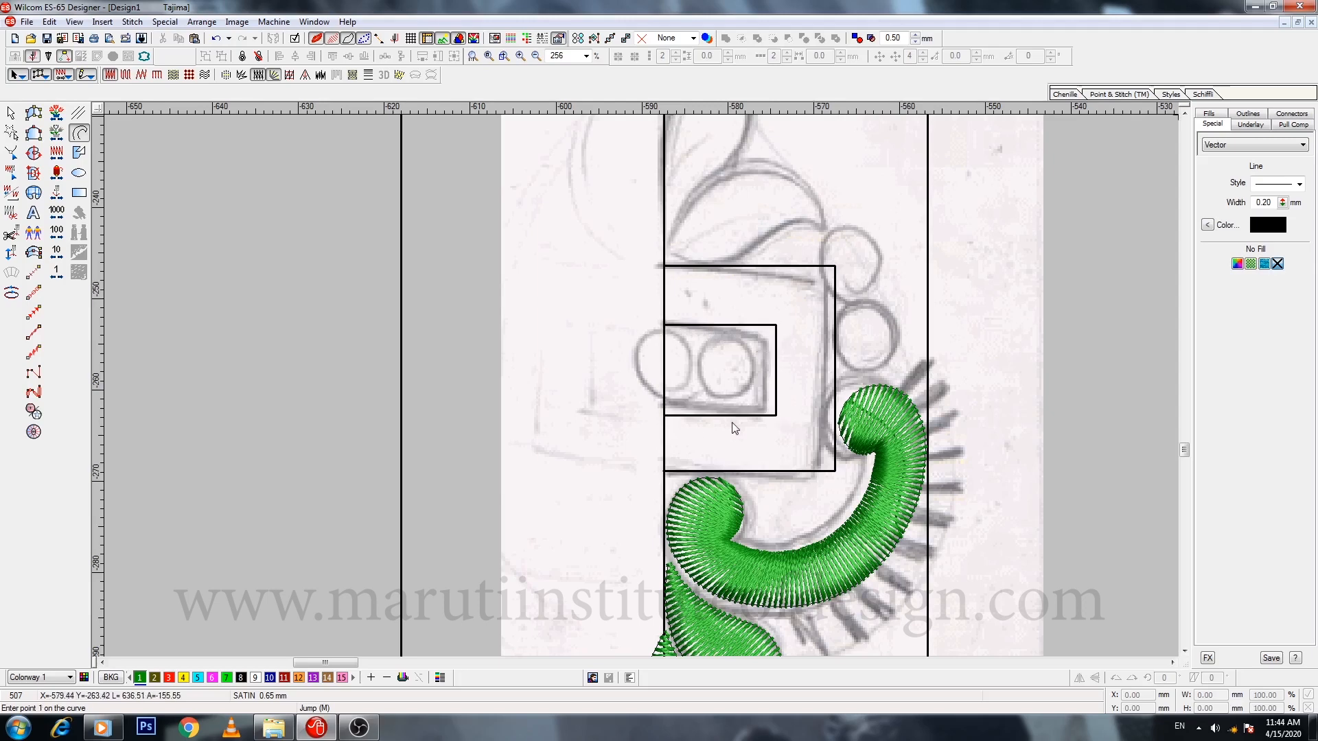
pyautogui.press('Escape')
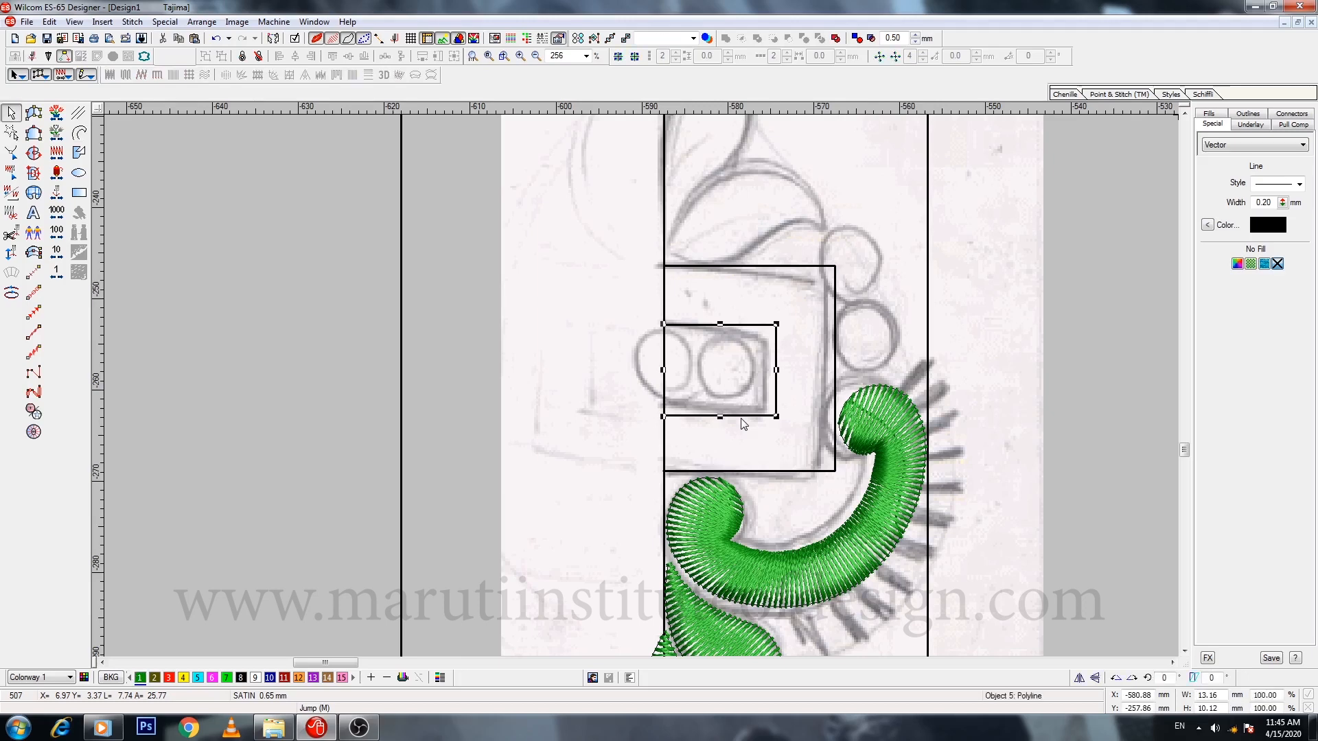
pyautogui.keyDown('ctrl'); pyautogui.click(760, 472); pyautogui.keyUp('ctrl')
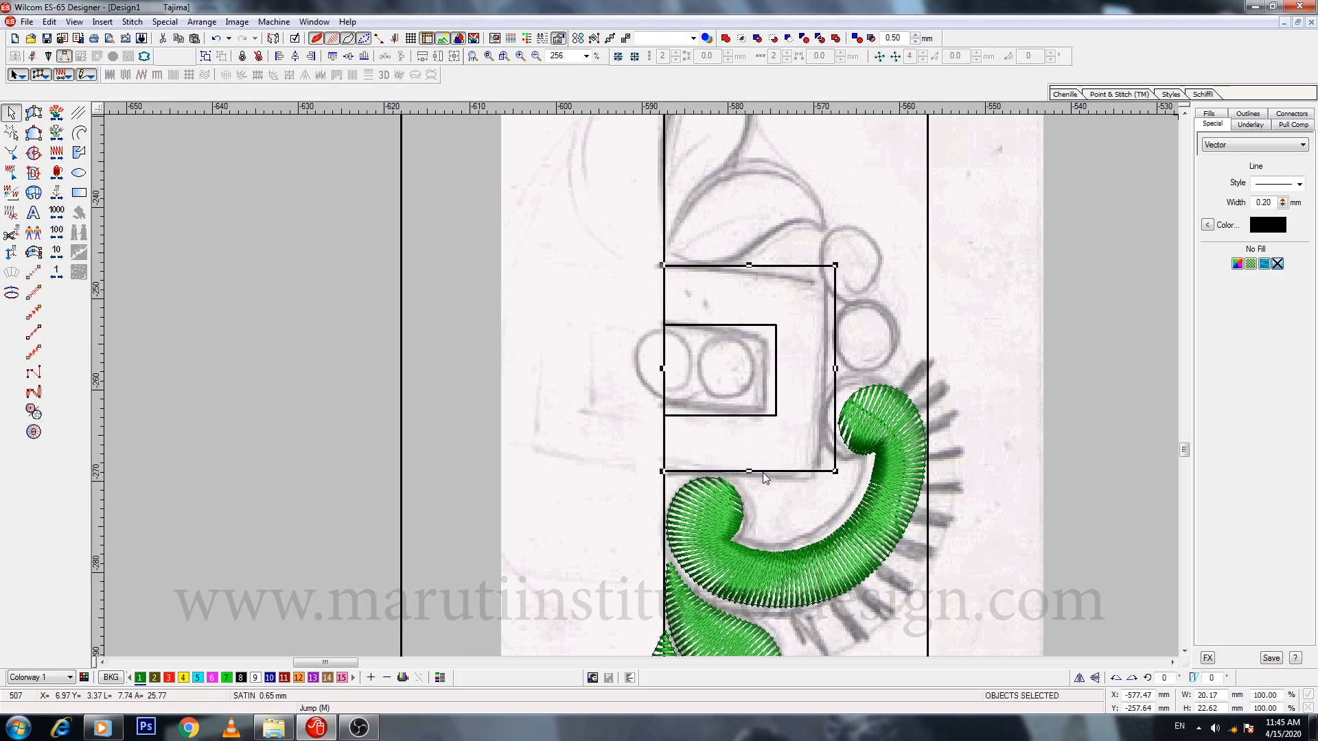
pyautogui.click(764, 472)
pyautogui.scroll(-2, 763, 472)
pyautogui.keyDown('ctrl'); pyautogui.click(736, 552); pyautogui.keyUp('ctrl')
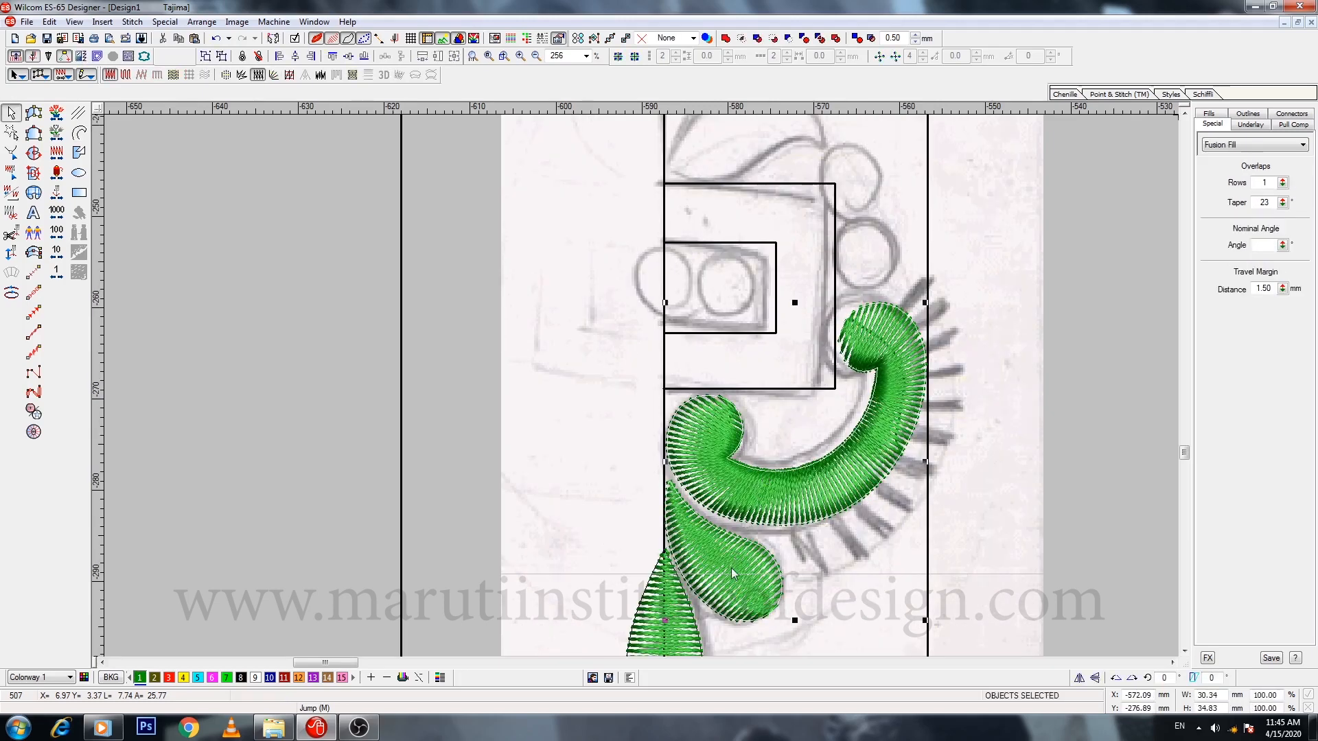
pyautogui.click(736, 489)
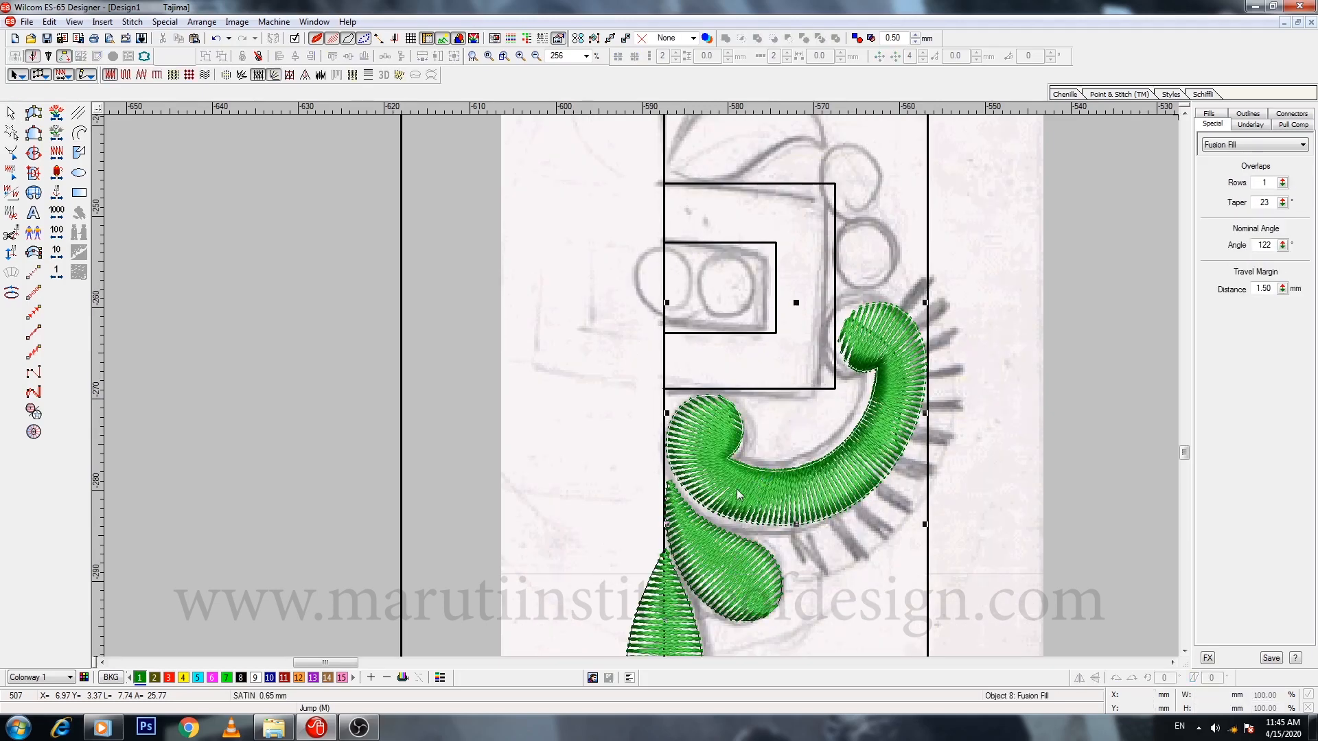
pyautogui.keyDown('ctrl'); pyautogui.click(727, 537); pyautogui.keyUp('ctrl')
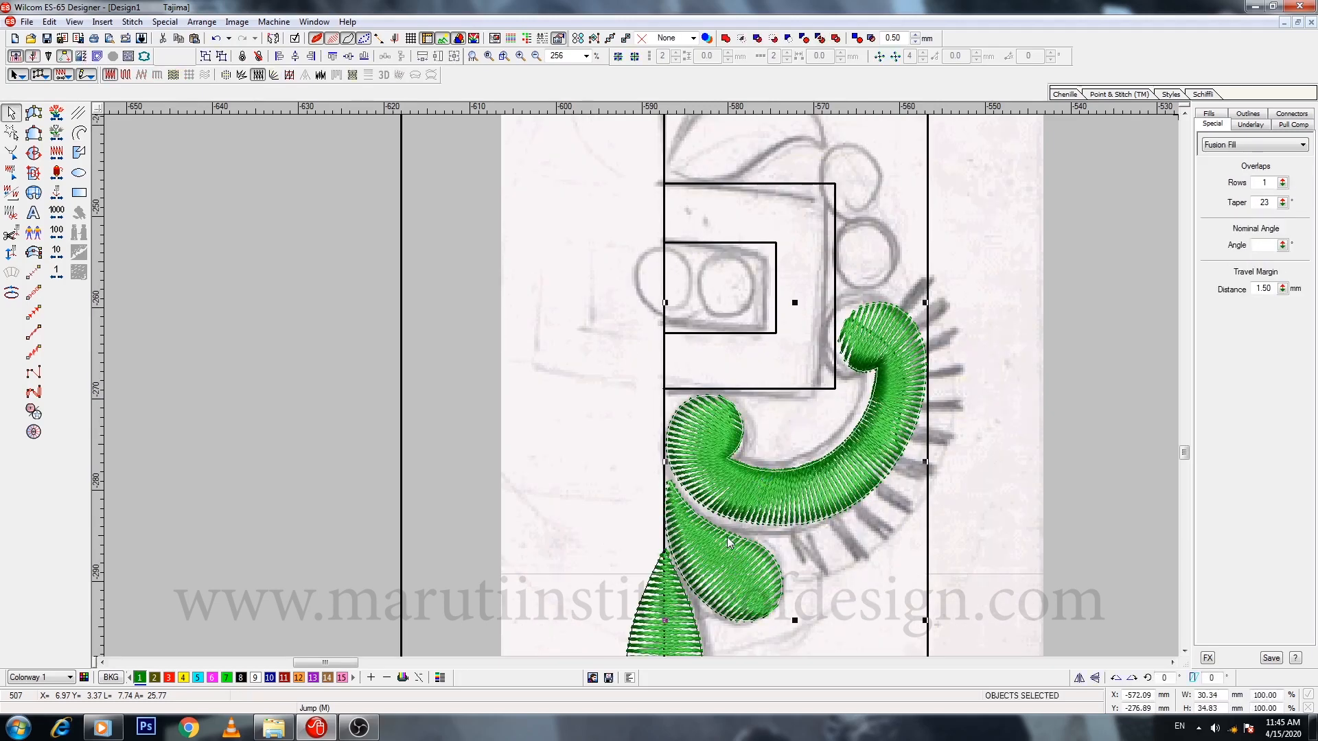
# Step: Create mirrored copies of both rectangle outlines, the scroll and the side petal across the vertical centre line
pyautogui.click(781, 390)
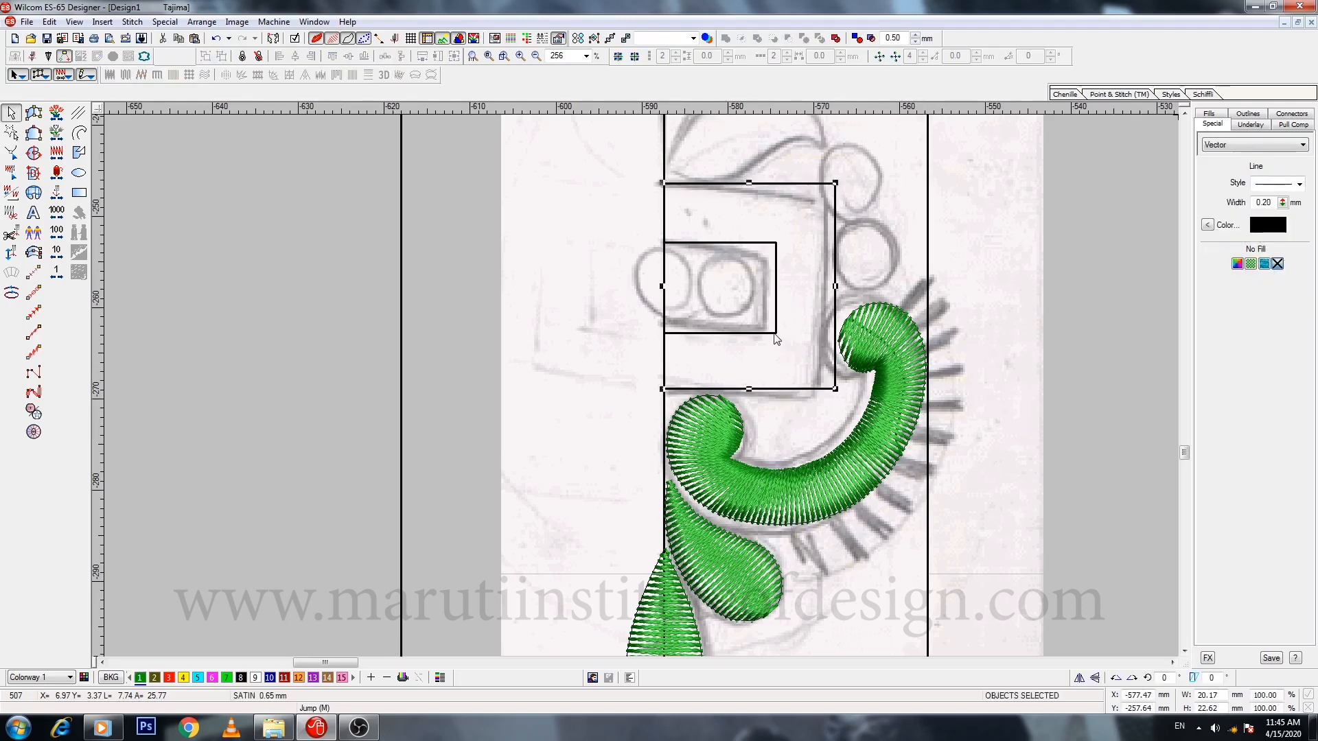
pyautogui.keyDown('ctrl'); pyautogui.click(747, 488); pyautogui.keyUp('ctrl')
pyautogui.keyDown('ctrl'); pyautogui.click(720, 541); pyautogui.keyUp('ctrl')
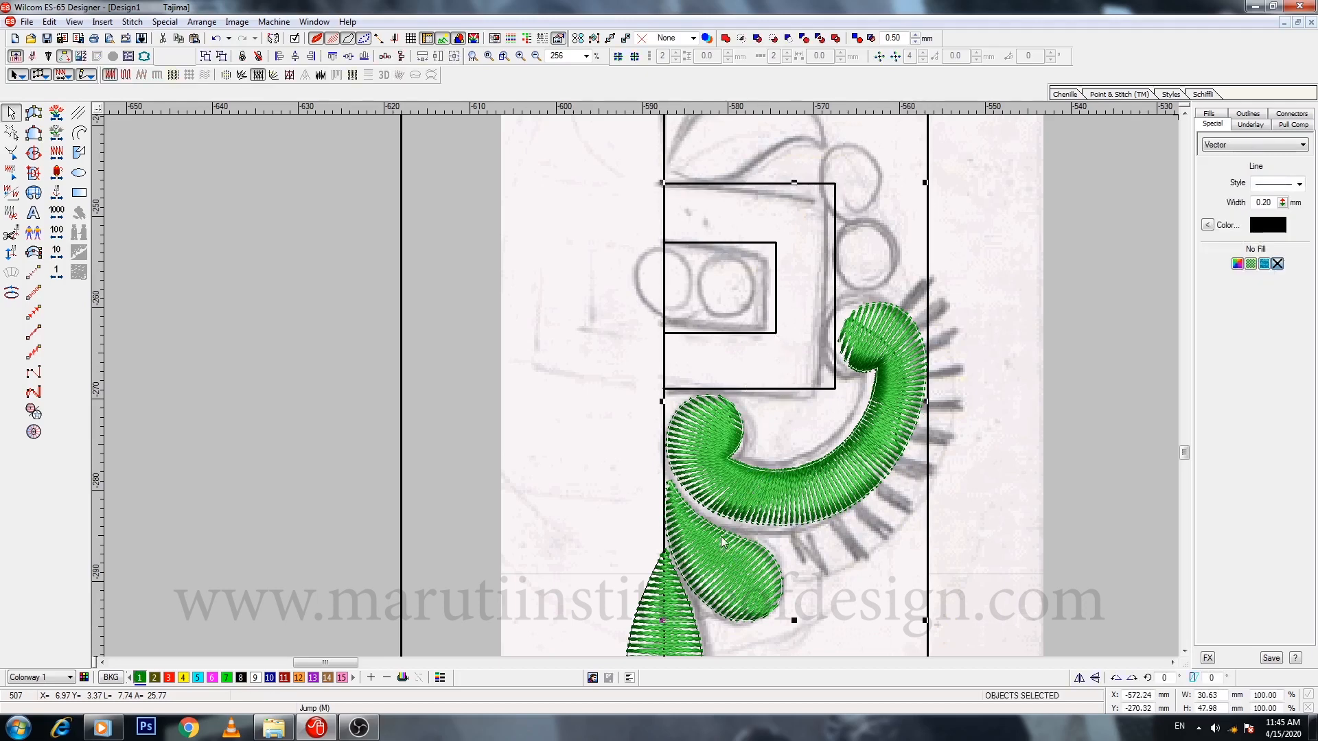
pyautogui.hotkey('ctrl', 'm')
pyautogui.click(602, 392)
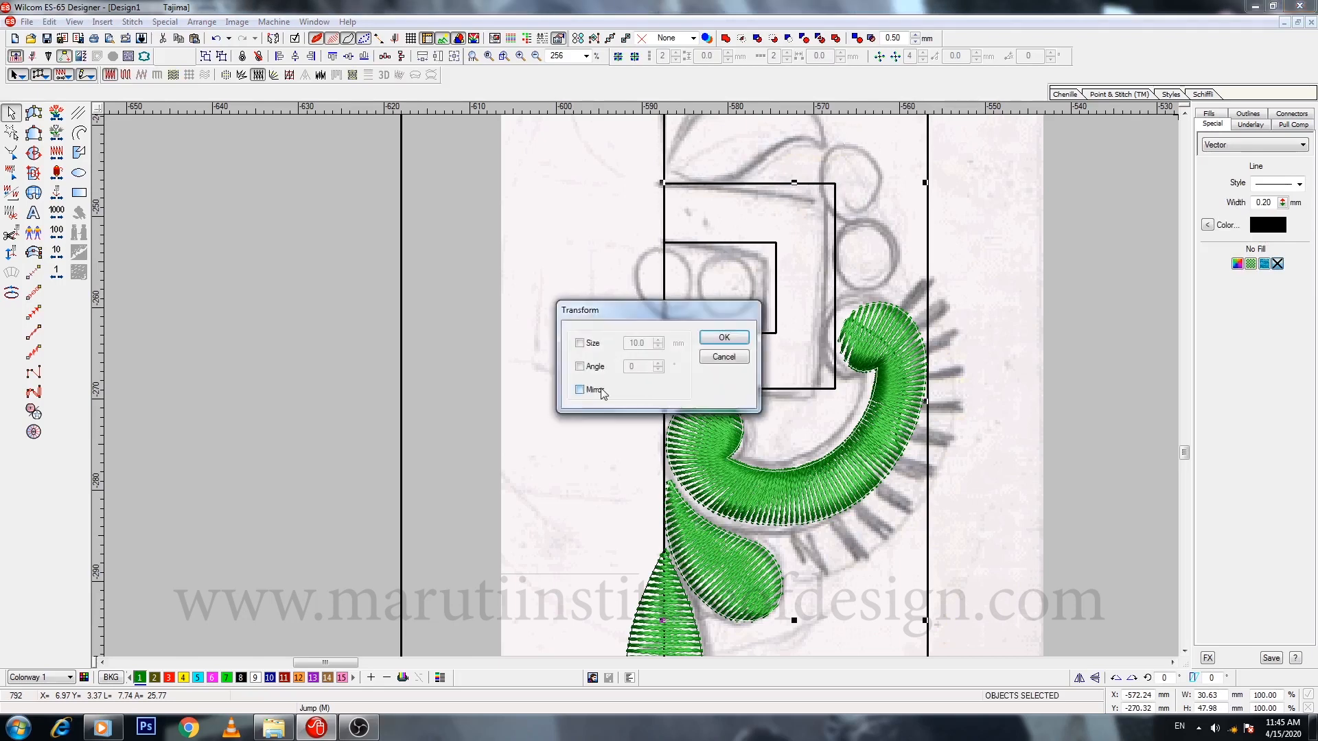
pyautogui.click(717, 341)
pyautogui.click(665, 412)
pyautogui.click(666, 316)
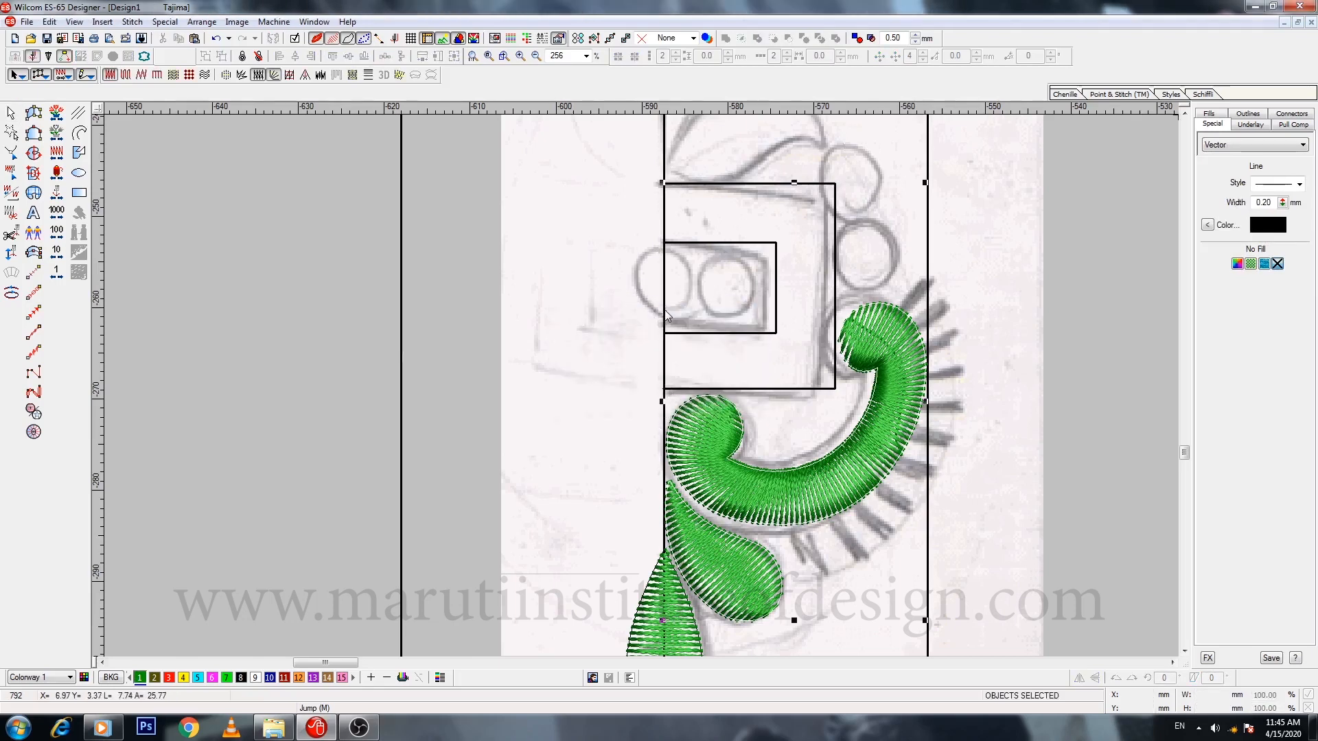
pyautogui.press('Escape')
pyautogui.scroll(-1, 715, 386)
pyautogui.scroll(1, 711, 389)
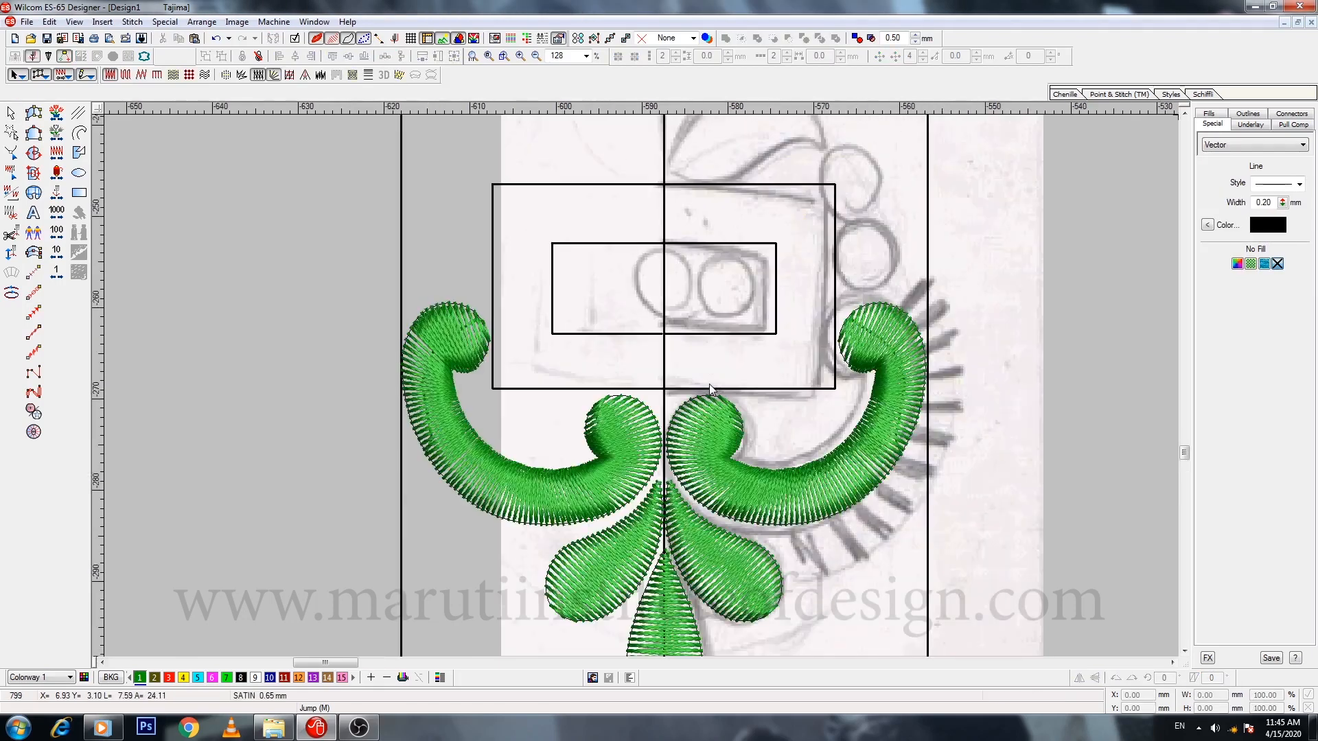
# Step: Weld the two halves of the inner rectangle and the two halves of the outer rectangle into closed polygons
pyautogui.click(665, 340)
pyautogui.keyDown('ctrl'); pyautogui.click(639, 335); pyautogui.keyUp('ctrl')
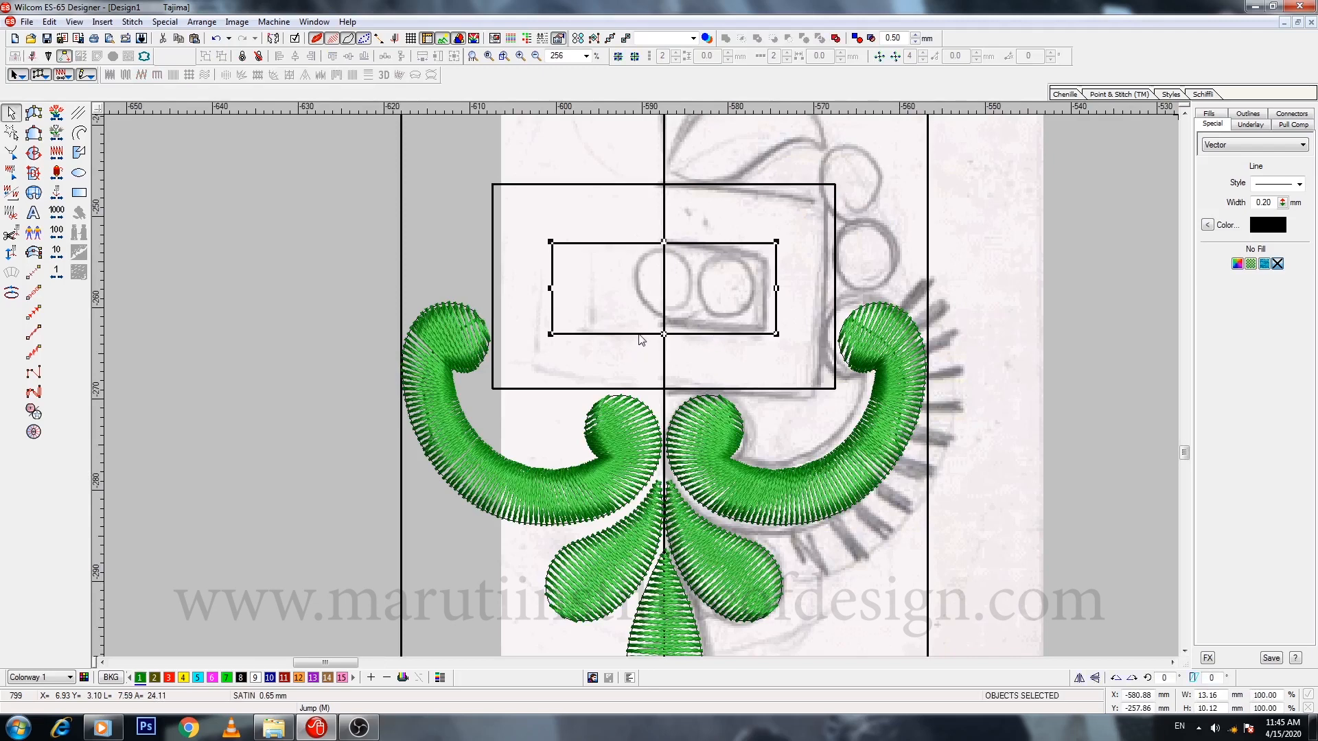
pyautogui.click(725, 39)
pyautogui.keyDown('ctrl'); pyautogui.click(757, 388); pyautogui.keyUp('ctrl')
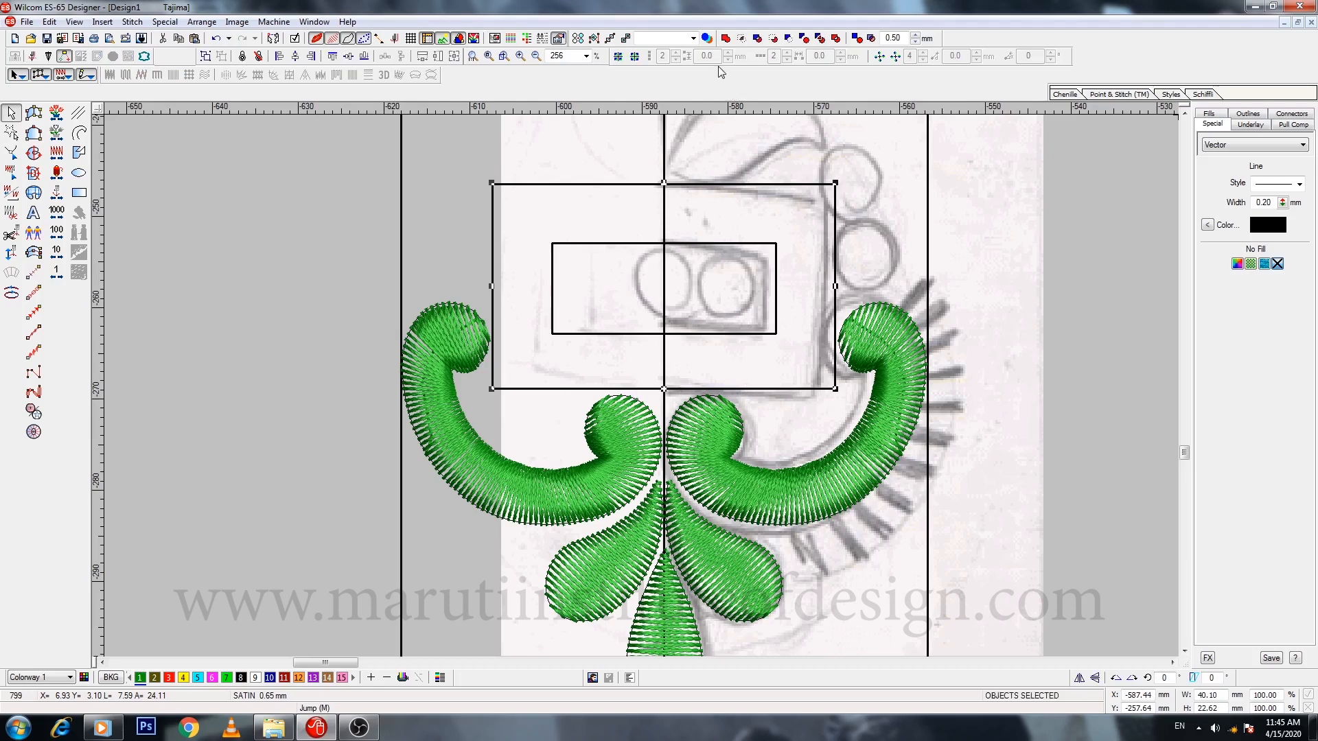
# Step: Combine the inner and outer rectangles into one composite vector outline
pyautogui.click(753, 335)
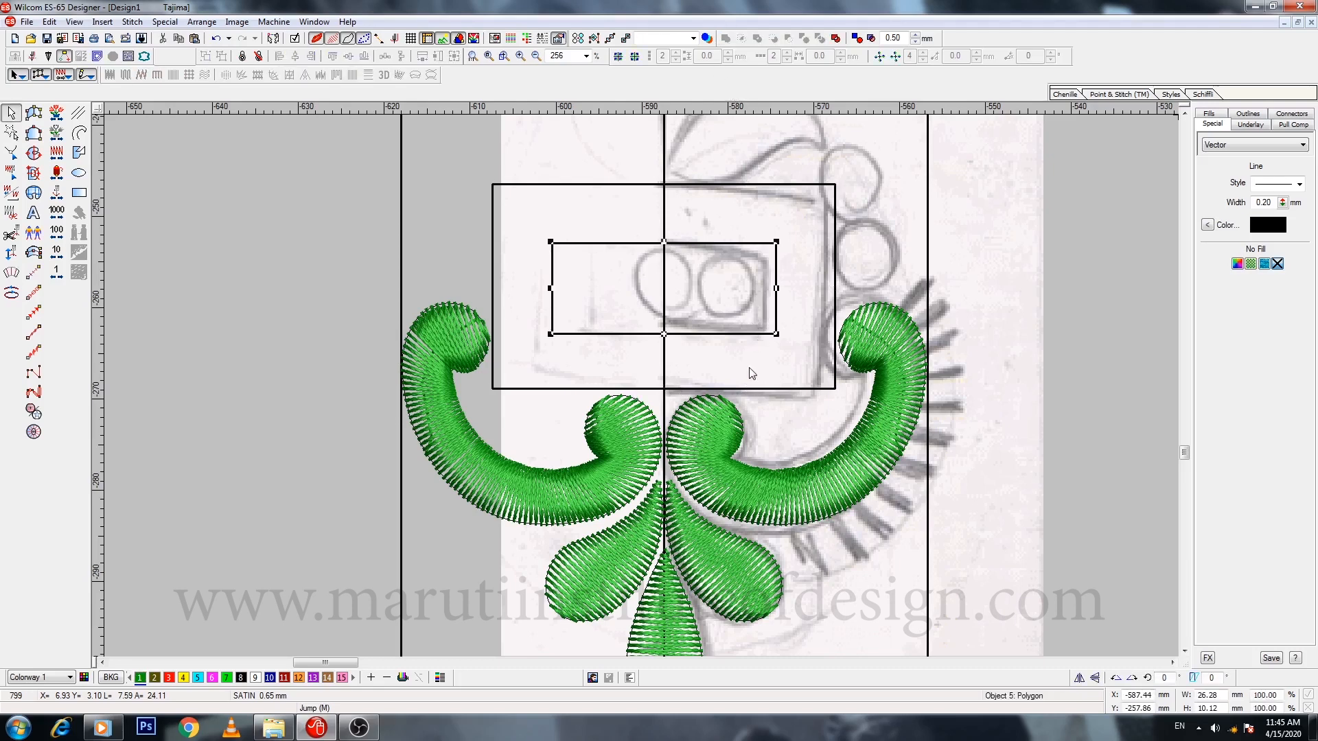
pyautogui.keyDown('ctrl'); pyautogui.click(769, 389); pyautogui.keyUp('ctrl')
pyautogui.click(836, 38)
# Step: Try moving the rectangle outlines up from their position, and undo the moves
pyautogui.click(755, 230)
pyautogui.moveTo(751, 184); pyautogui.dragTo(762, 169)
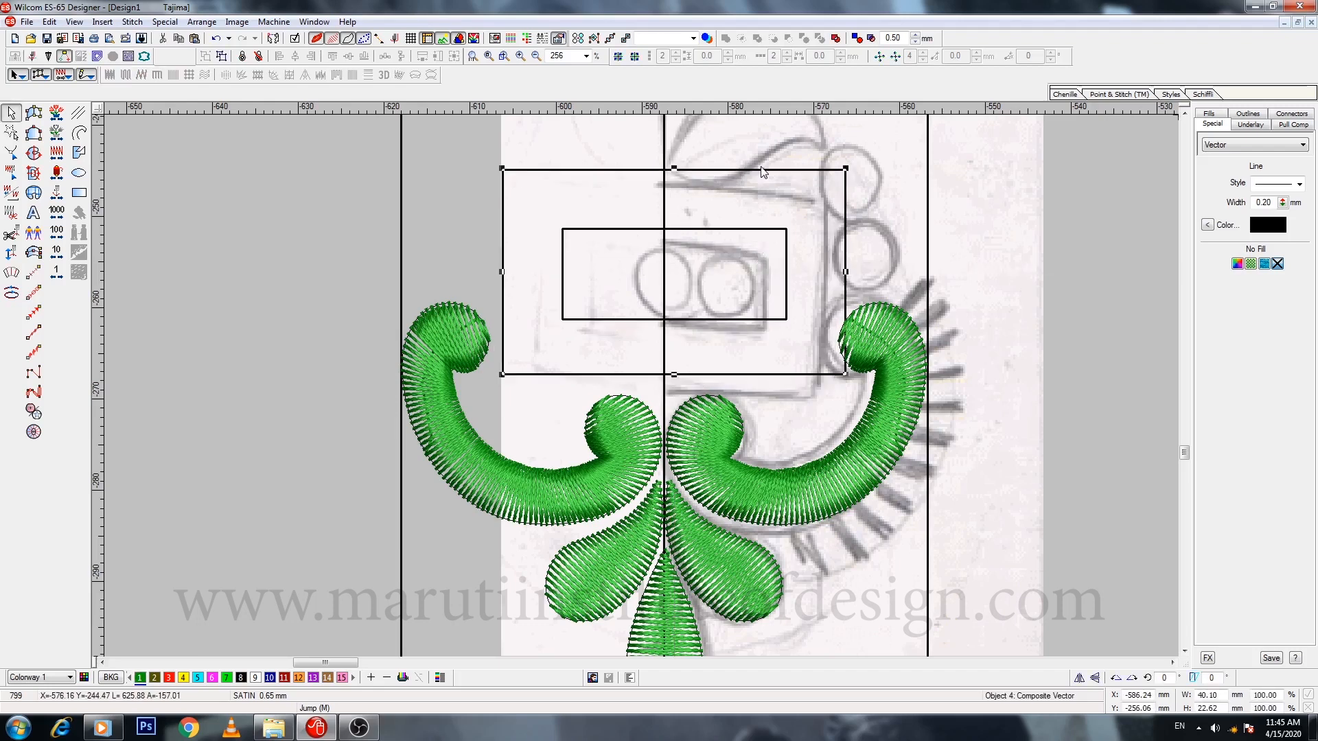
pyautogui.hotkey('ctrl', 'z')
pyautogui.moveTo(743, 235); pyautogui.dragTo(753, 210)
pyautogui.hotkey('ctrl', 'z')
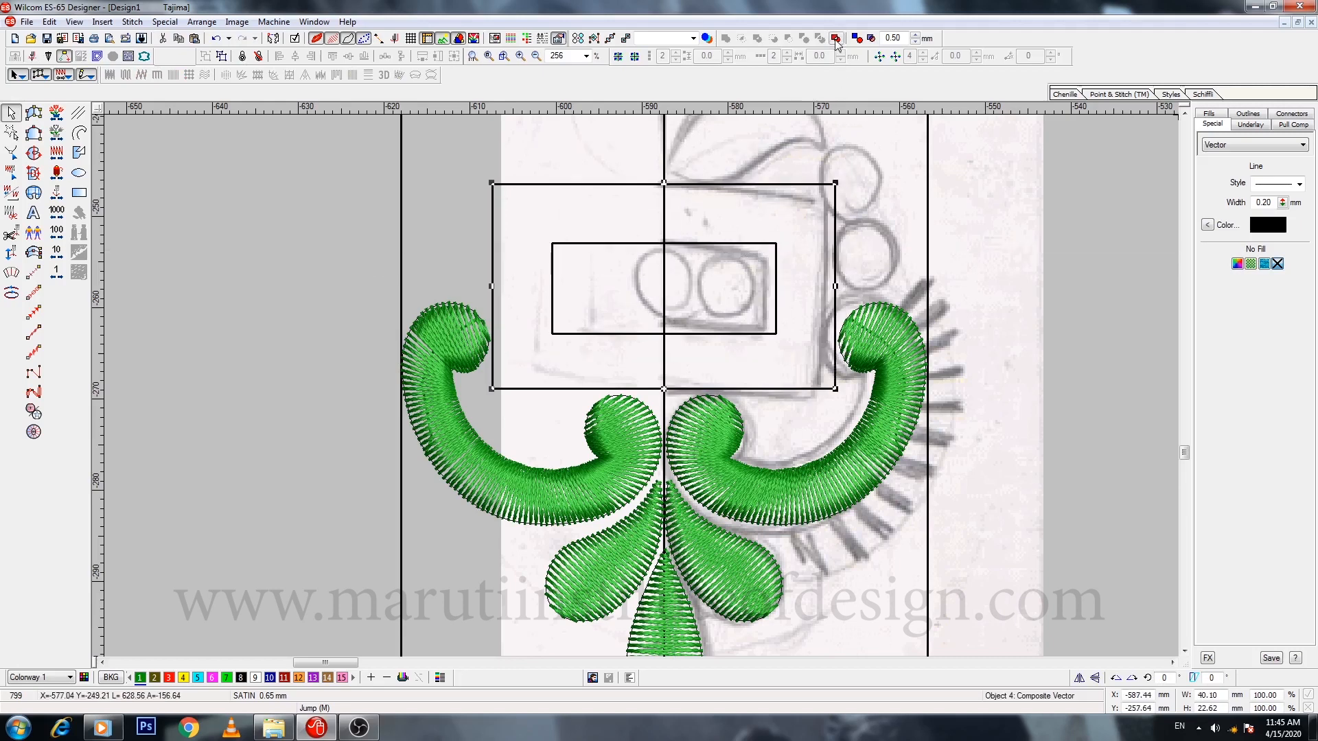
# Step: Fill the band between the two rectangles with a satin Fusion Fill and add a stitch angle across the middle of each side
pyautogui.click(33, 154)
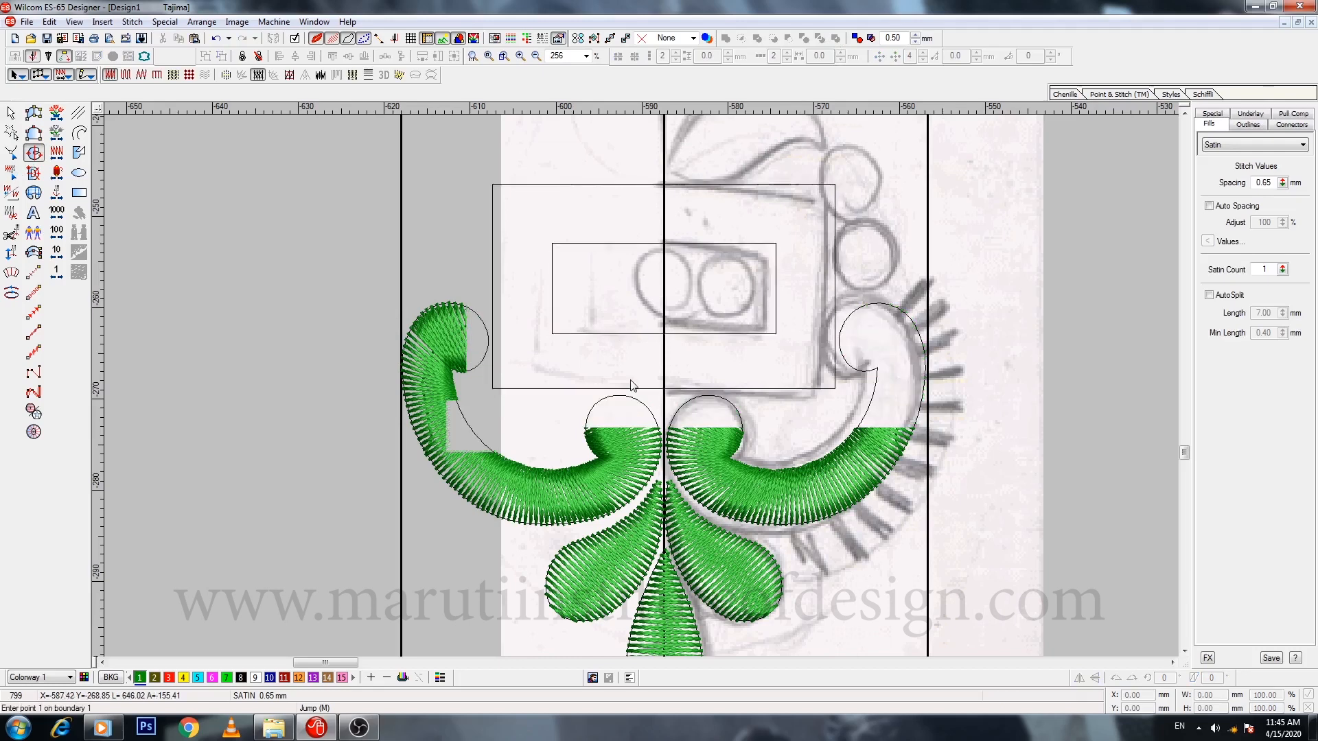
pyautogui.click(9, 273)
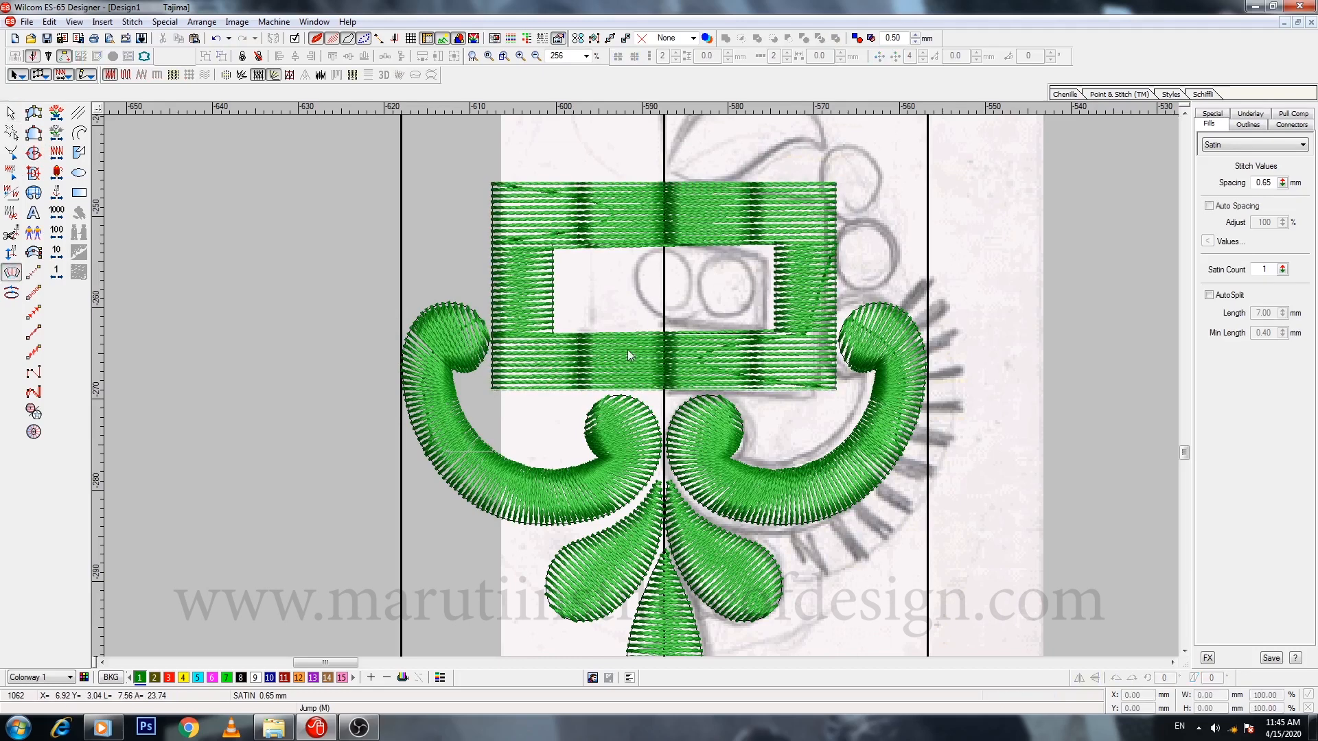
pyautogui.click(846, 300)
pyautogui.click(766, 300)
pyautogui.click(660, 317)
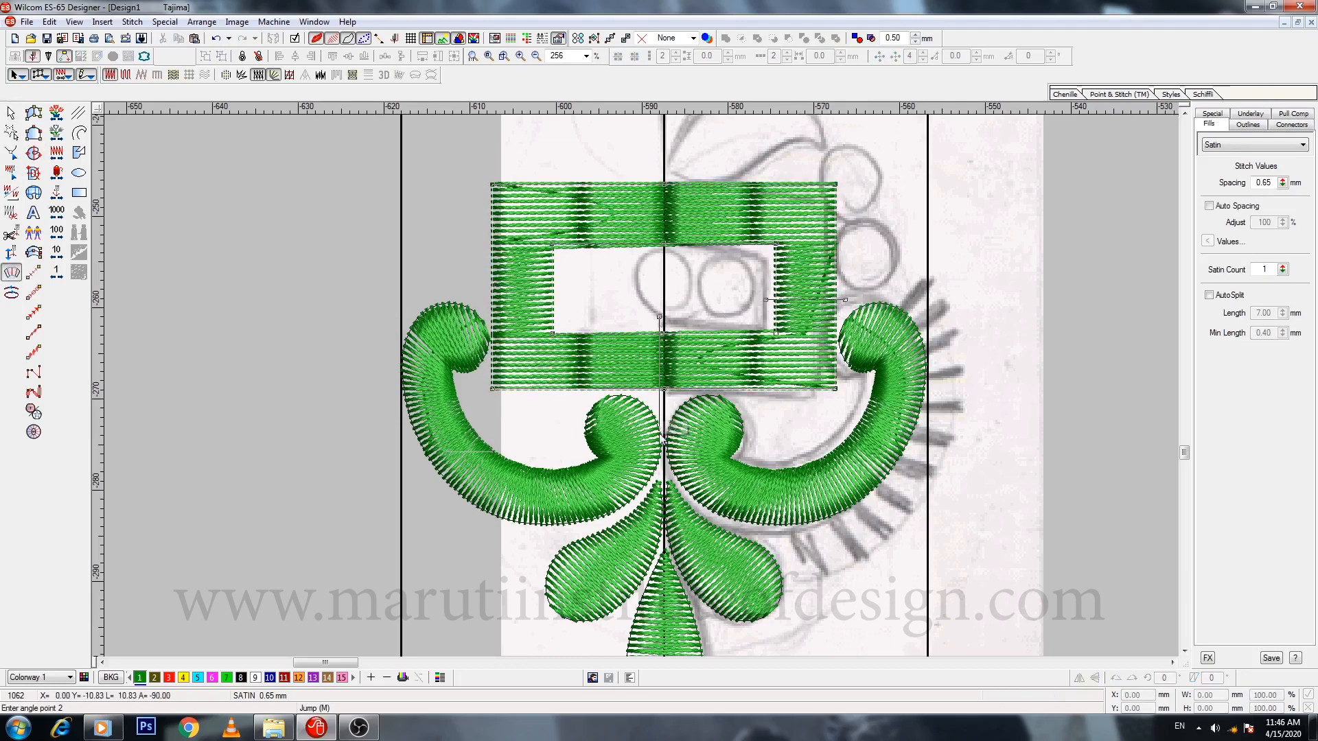
pyautogui.click(660, 398)
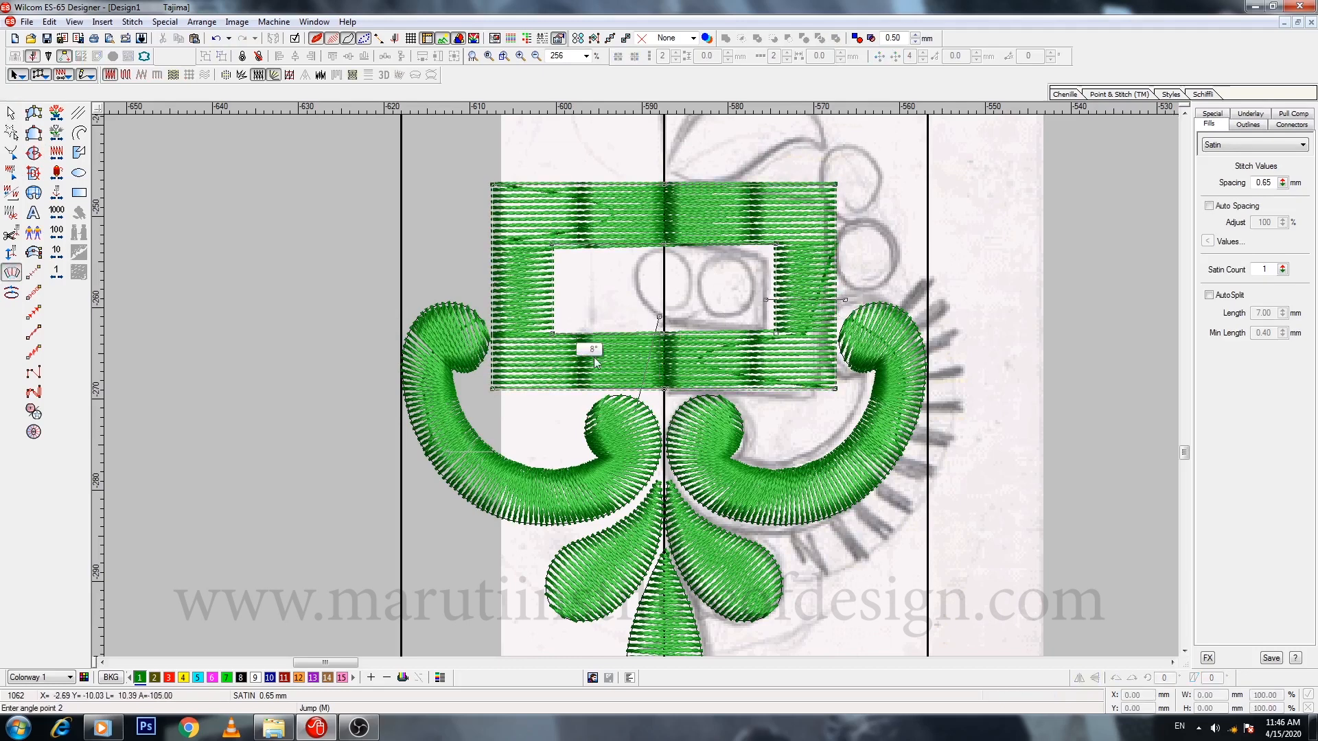
pyautogui.click(482, 289)
pyautogui.click(562, 289)
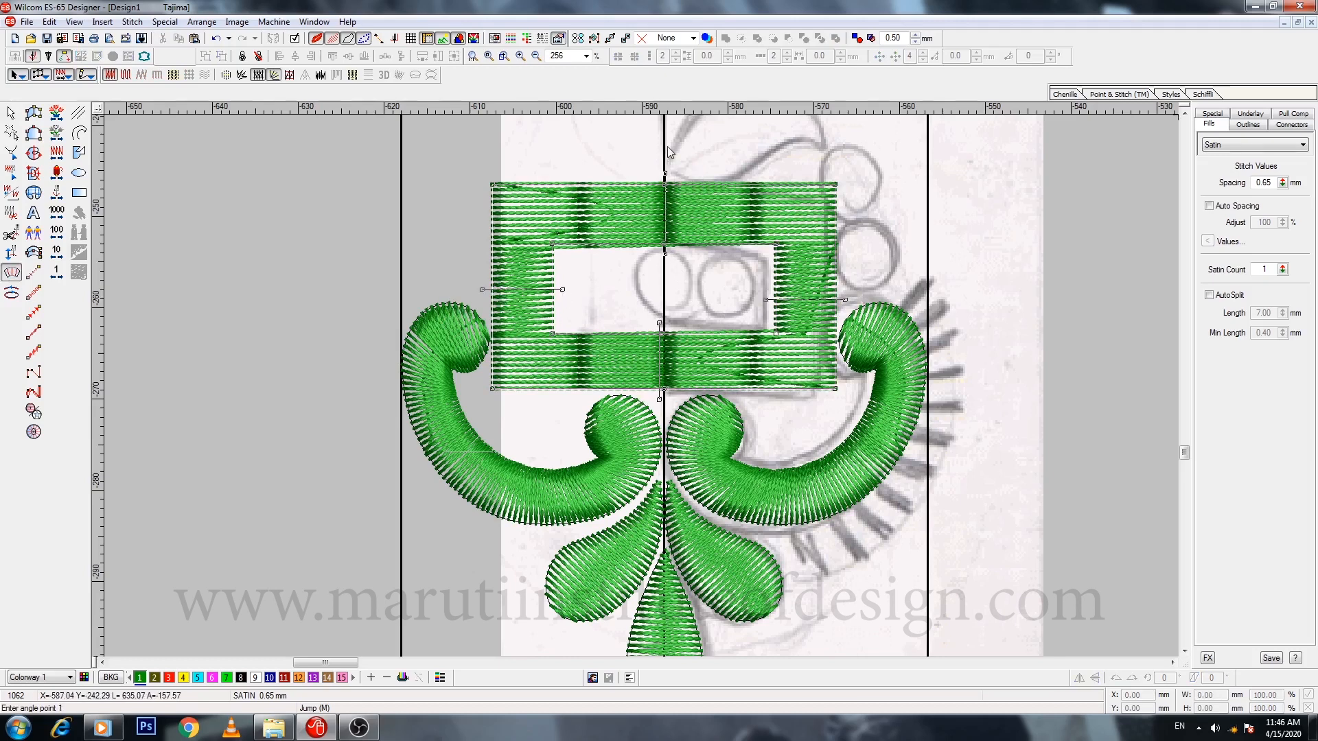
pyautogui.press('Return')
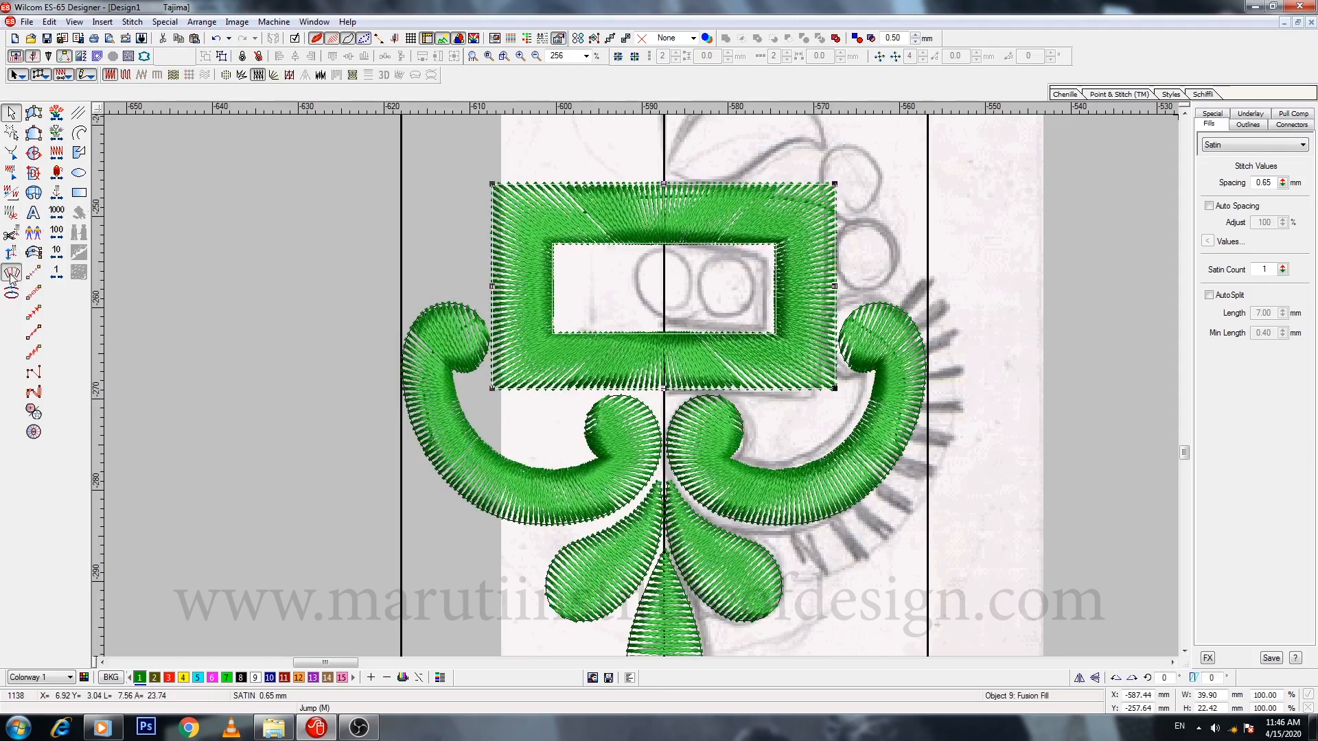
# Step: Add stitch angles across the frame's upper and lower bands near the inner rectangle's corners
pyautogui.click(11, 272)
pyautogui.click(571, 253)
pyautogui.click(571, 173)
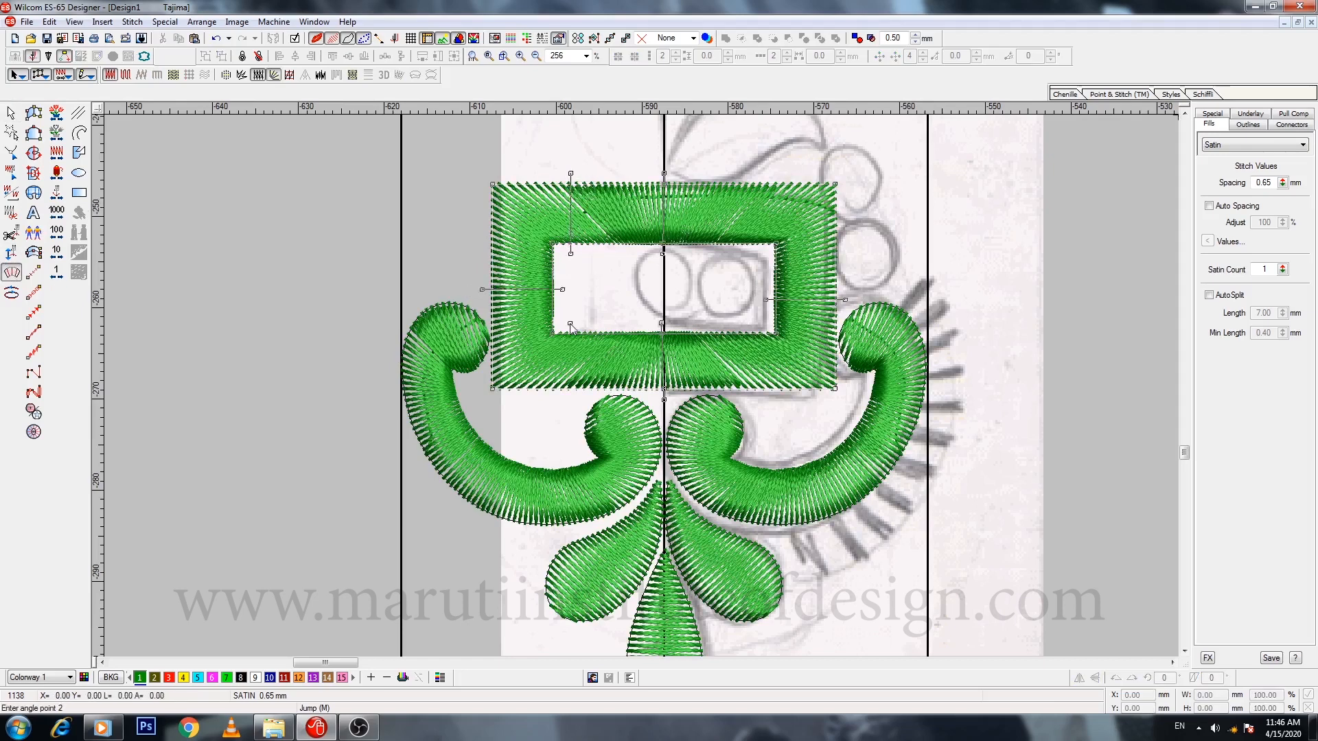
pyautogui.click(570, 398)
pyautogui.click(737, 322)
pyautogui.click(737, 399)
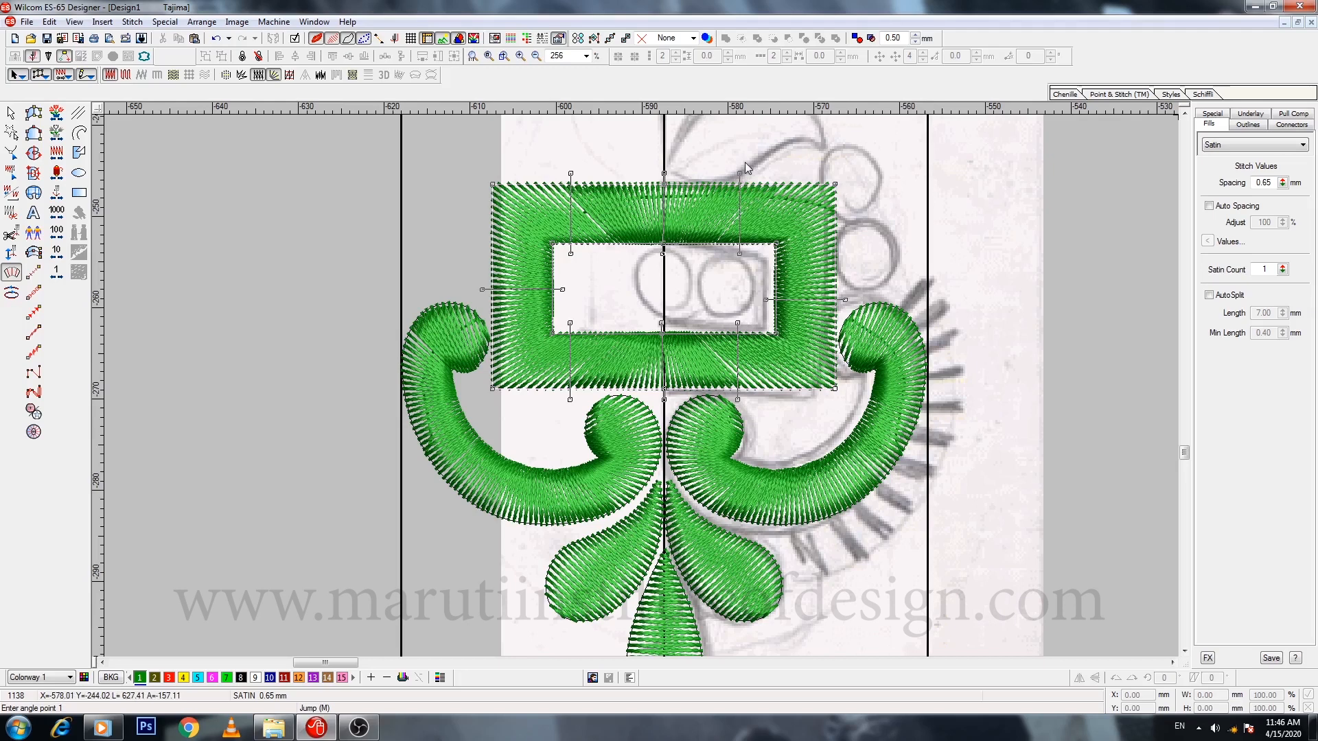
pyautogui.press('Return')
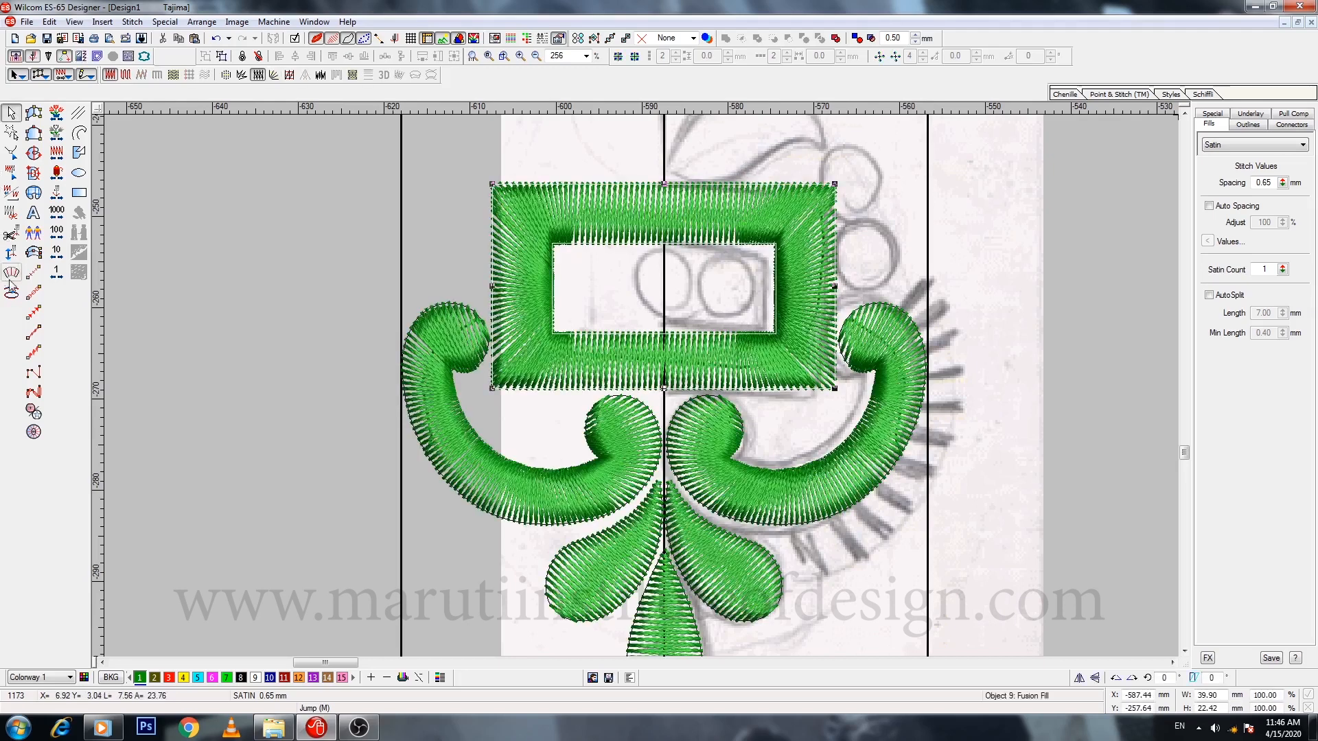
pyautogui.click(11, 276)
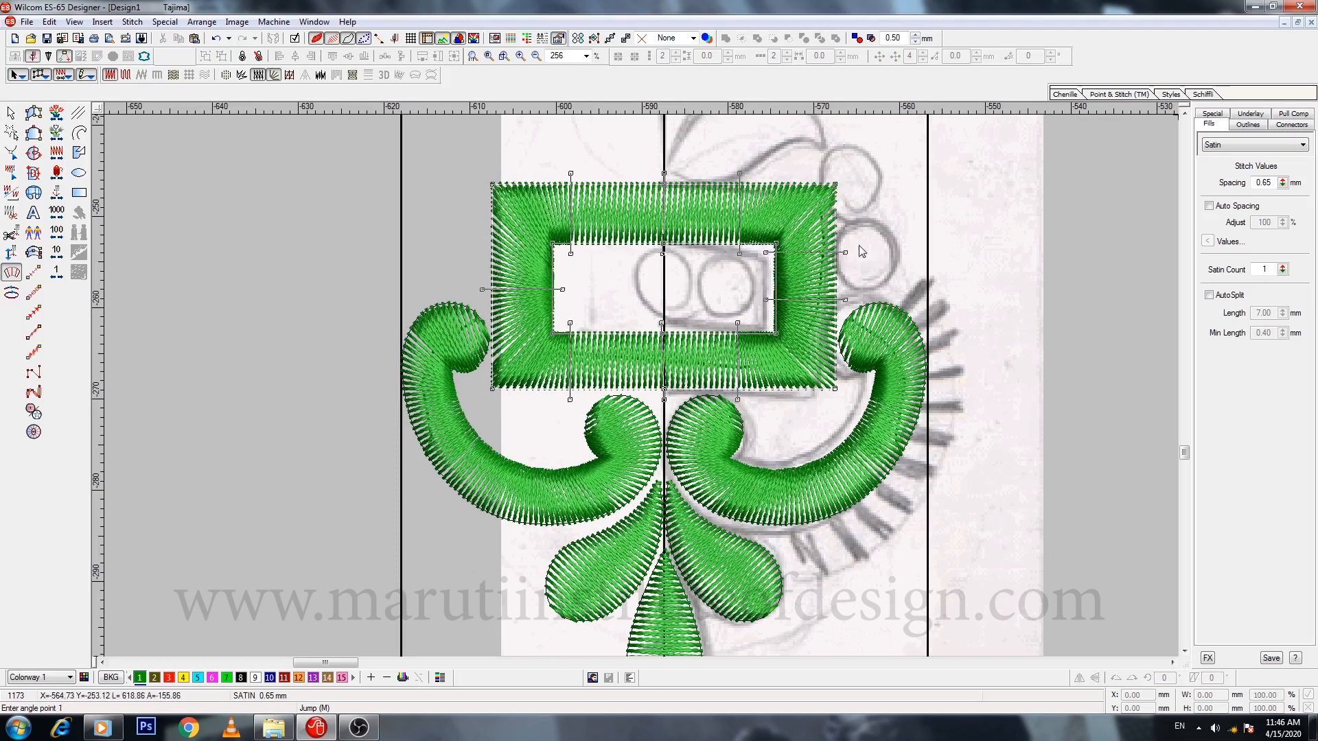
pyautogui.press('Escape')
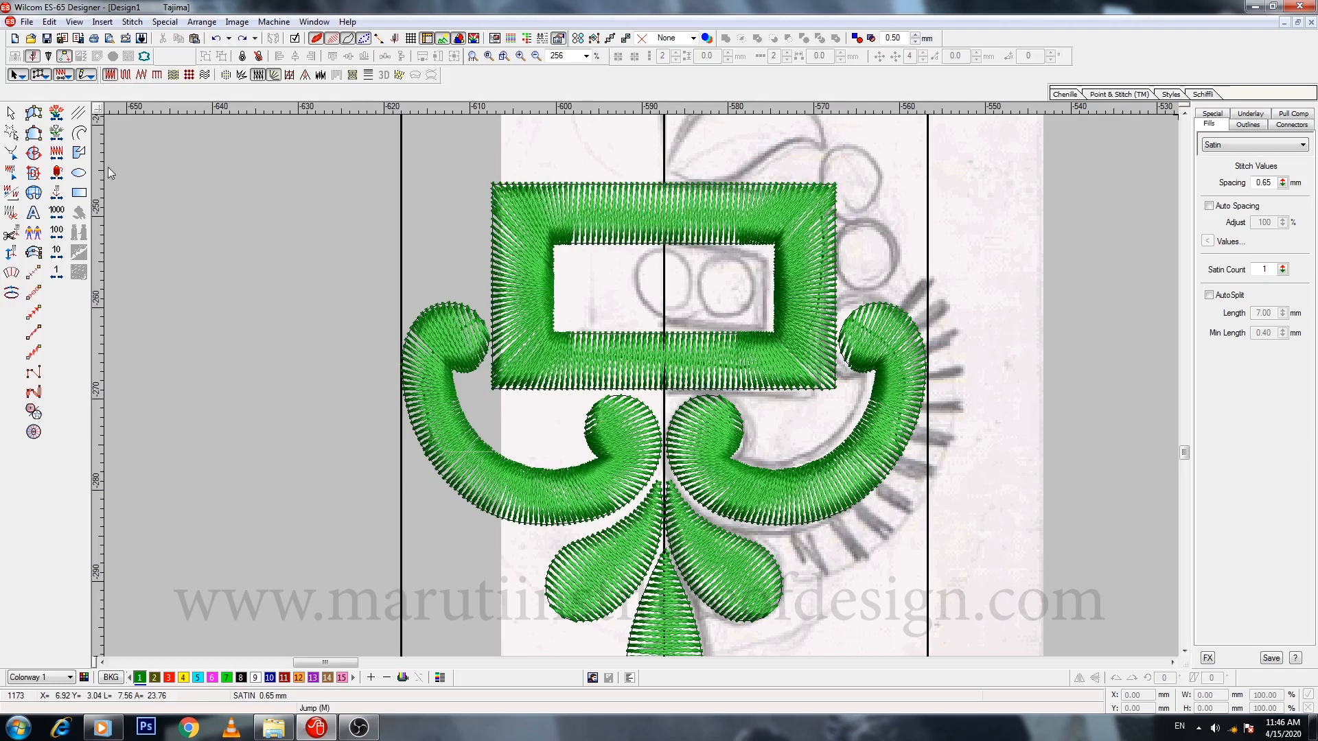
# Step: Create a zigzag star inside the rectangular frame and set its width and height to 6 mm
pyautogui.click(34, 412)
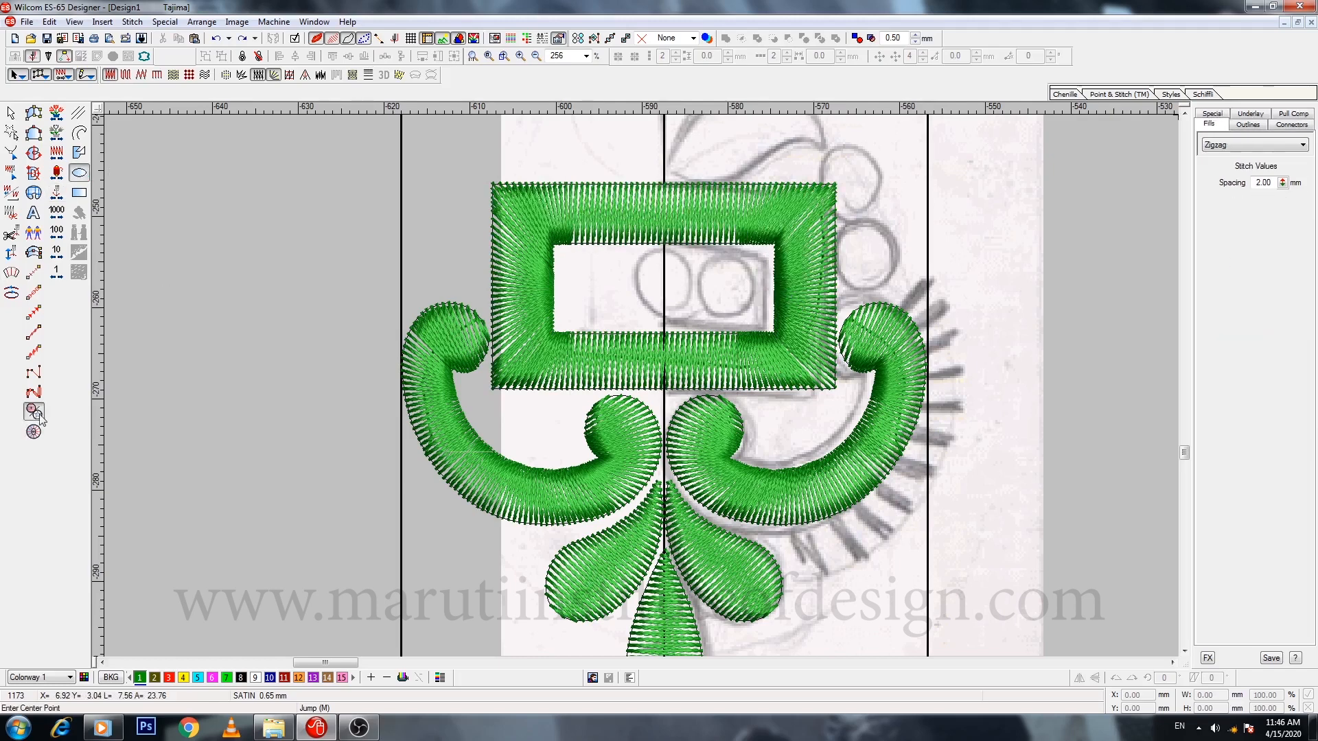
pyautogui.click(692, 294)
pyautogui.click(696, 316)
pyautogui.press('Return')
pyautogui.press('Escape')
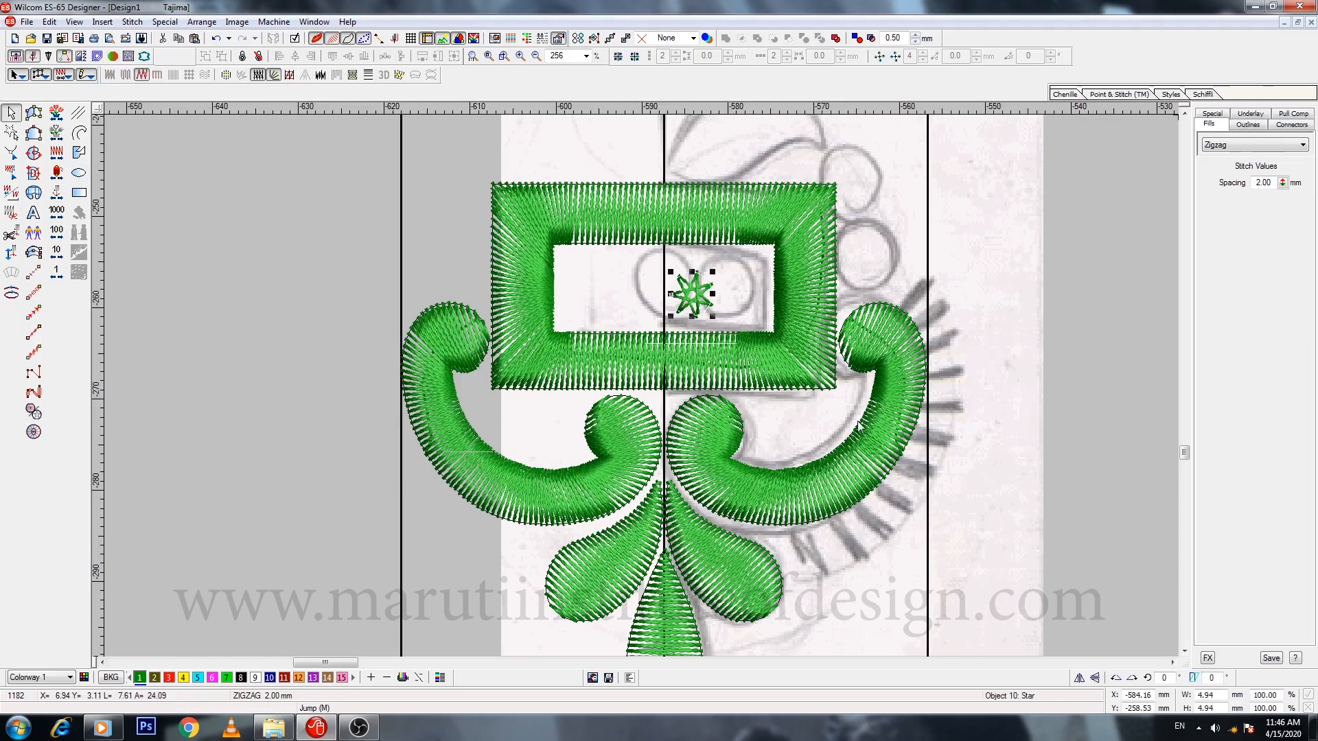
pyautogui.write('6')
pyautogui.write('6')
pyautogui.press('Return')
pyautogui.press('z')
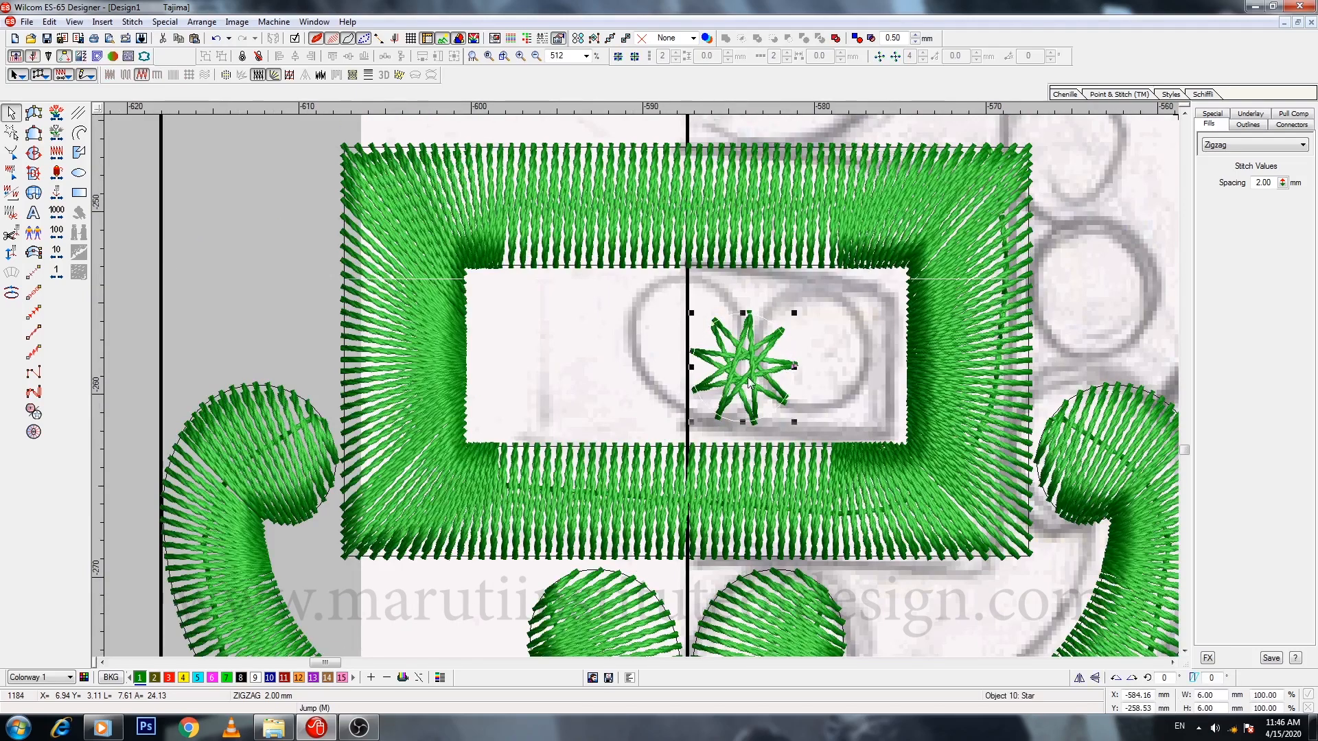
# Step: Centre the star on the vertical centre line over the sketched circle and enlarge it to about 6.2 mm
pyautogui.moveTo(748, 385); pyautogui.dragTo(699, 370)
pyautogui.moveTo(739, 311); pyautogui.dragTo(742, 307)
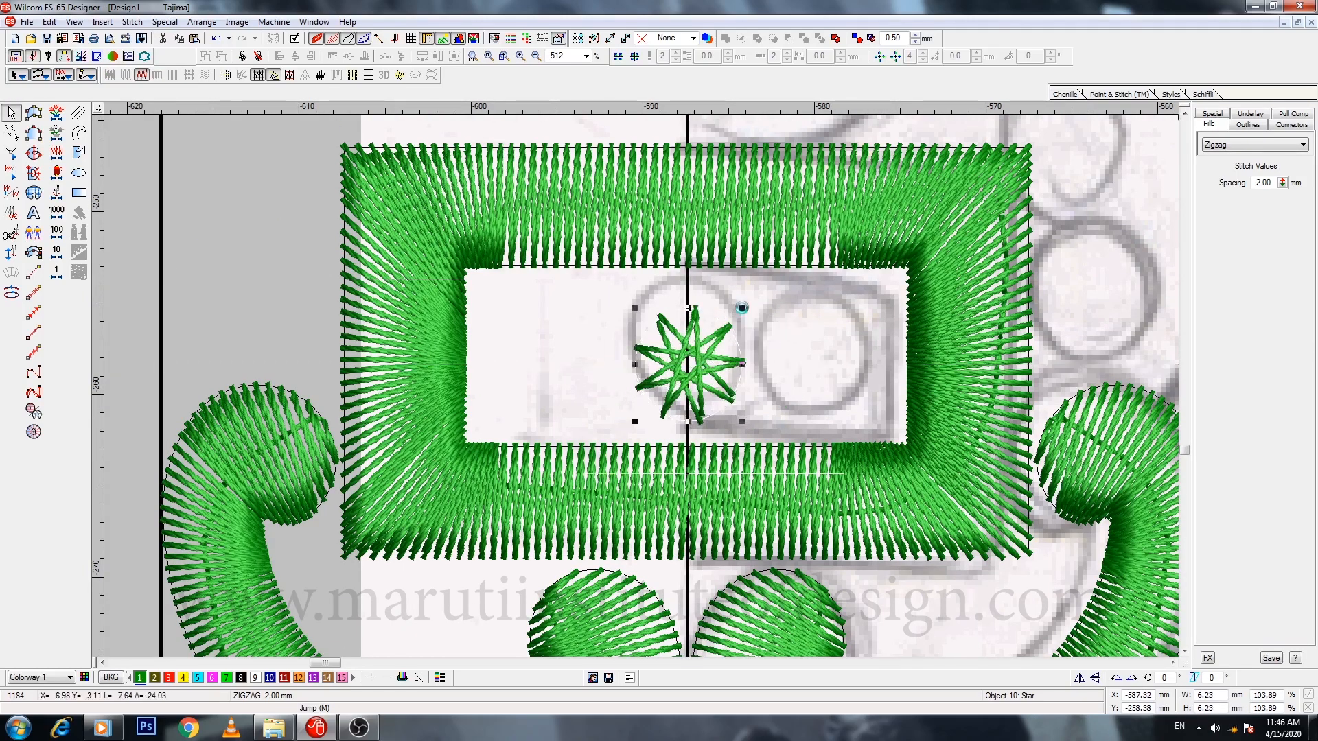
pyautogui.moveTo(718, 350); pyautogui.dragTo(717, 341)
pyautogui.press('Left')
pyautogui.press('Left')
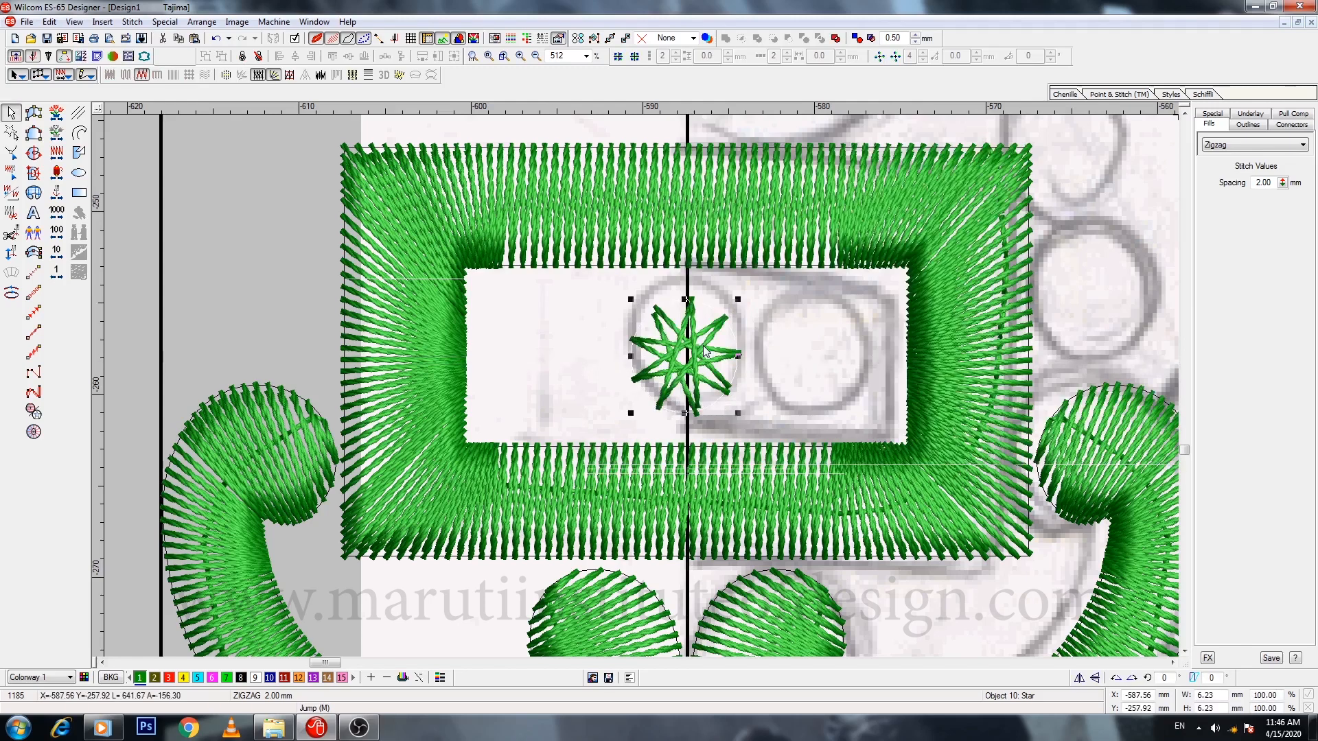
pyautogui.press('Right')
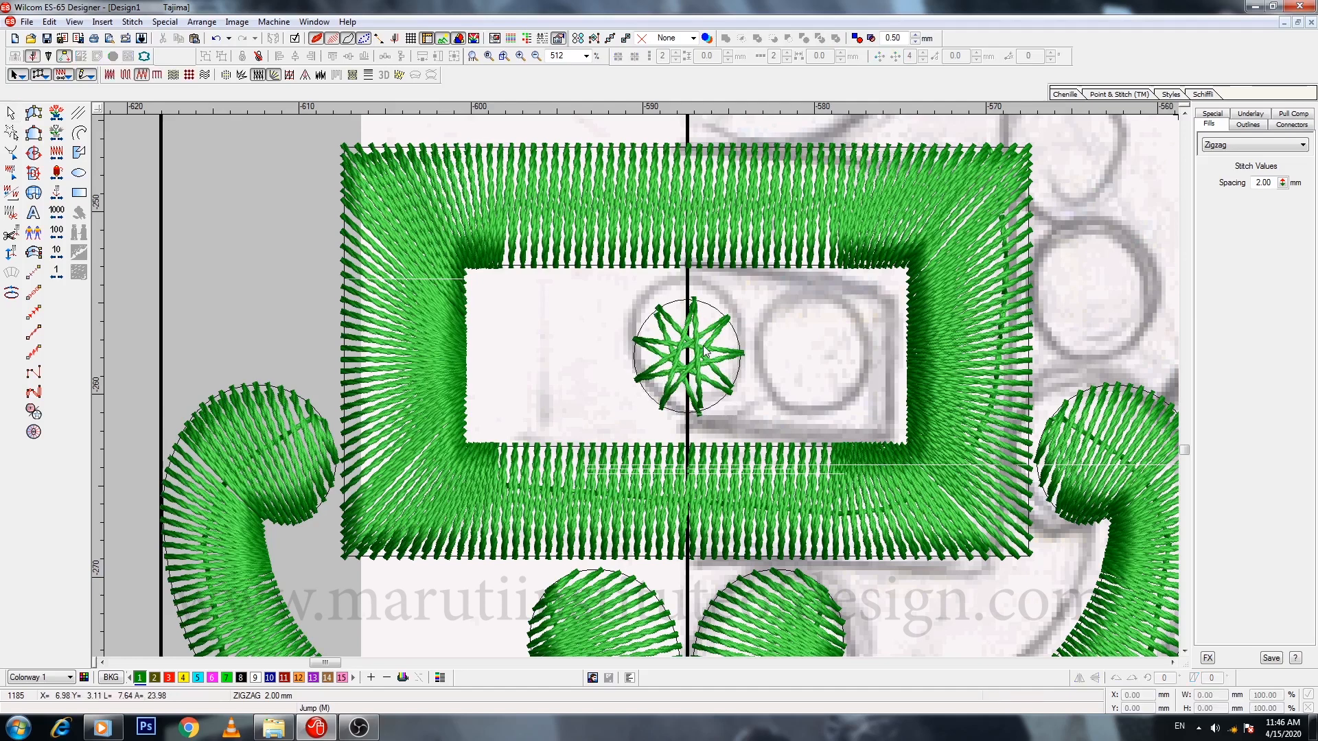
# Step: Draw a circle outline about 5.4 mm across beside the star and set its width and height to 7.5 mm
pyautogui.press('Escape')
pyautogui.click(79, 174)
pyautogui.click(801, 356)
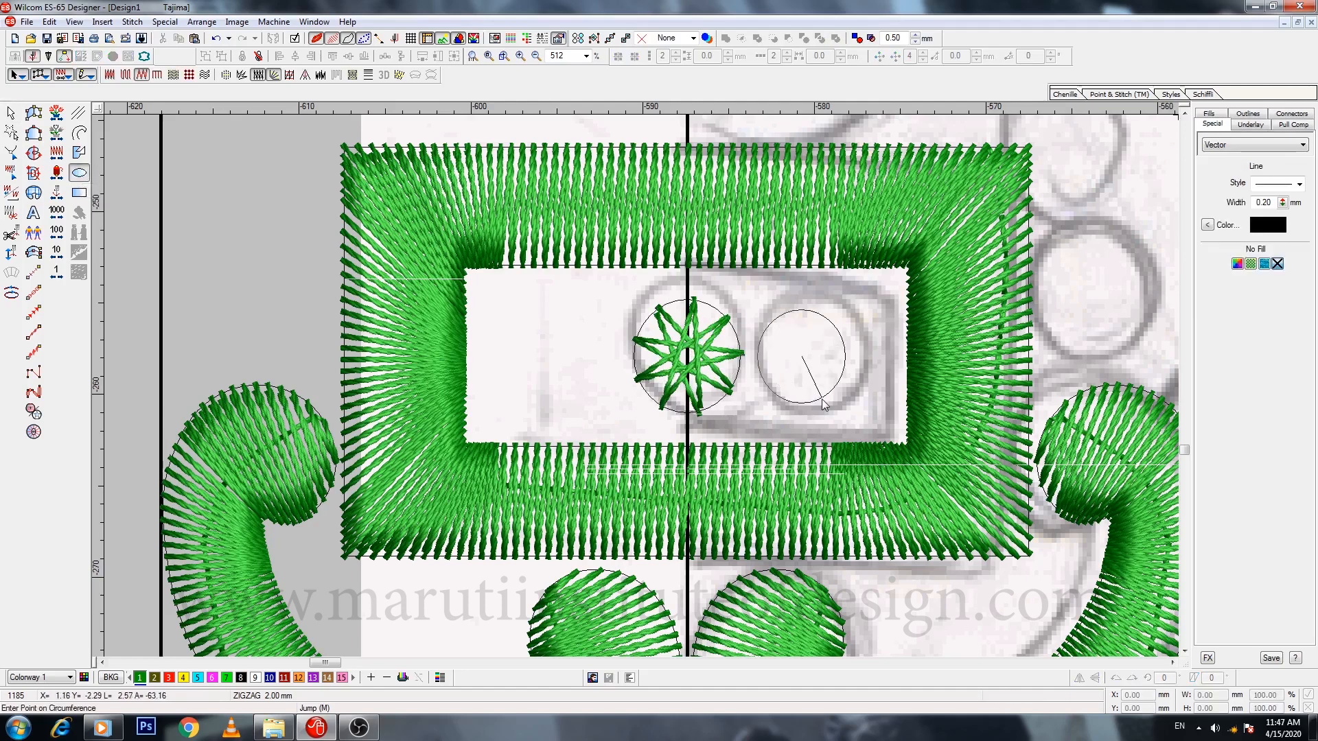
pyautogui.click(824, 405)
pyautogui.press('Escape')
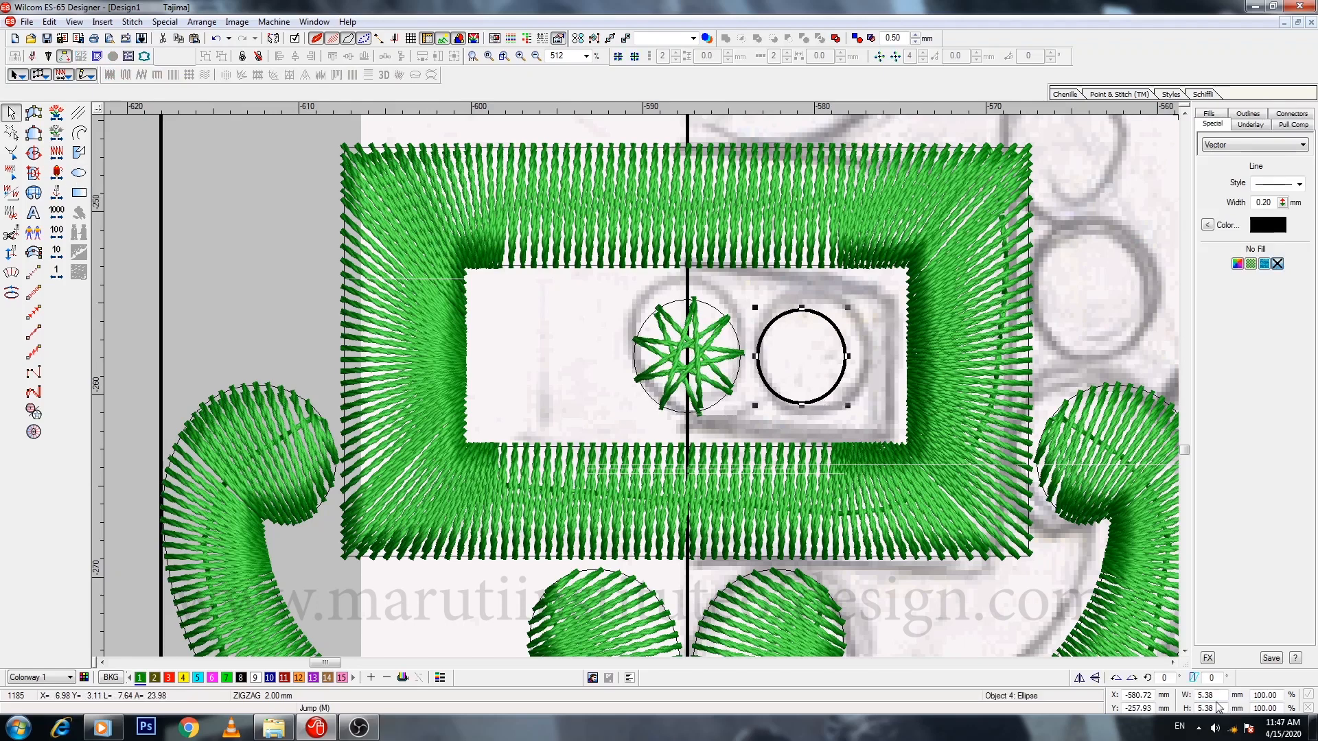
pyautogui.write('7.5')
pyautogui.press('Tab')
pyautogui.write('7.5')
pyautogui.press('Return')
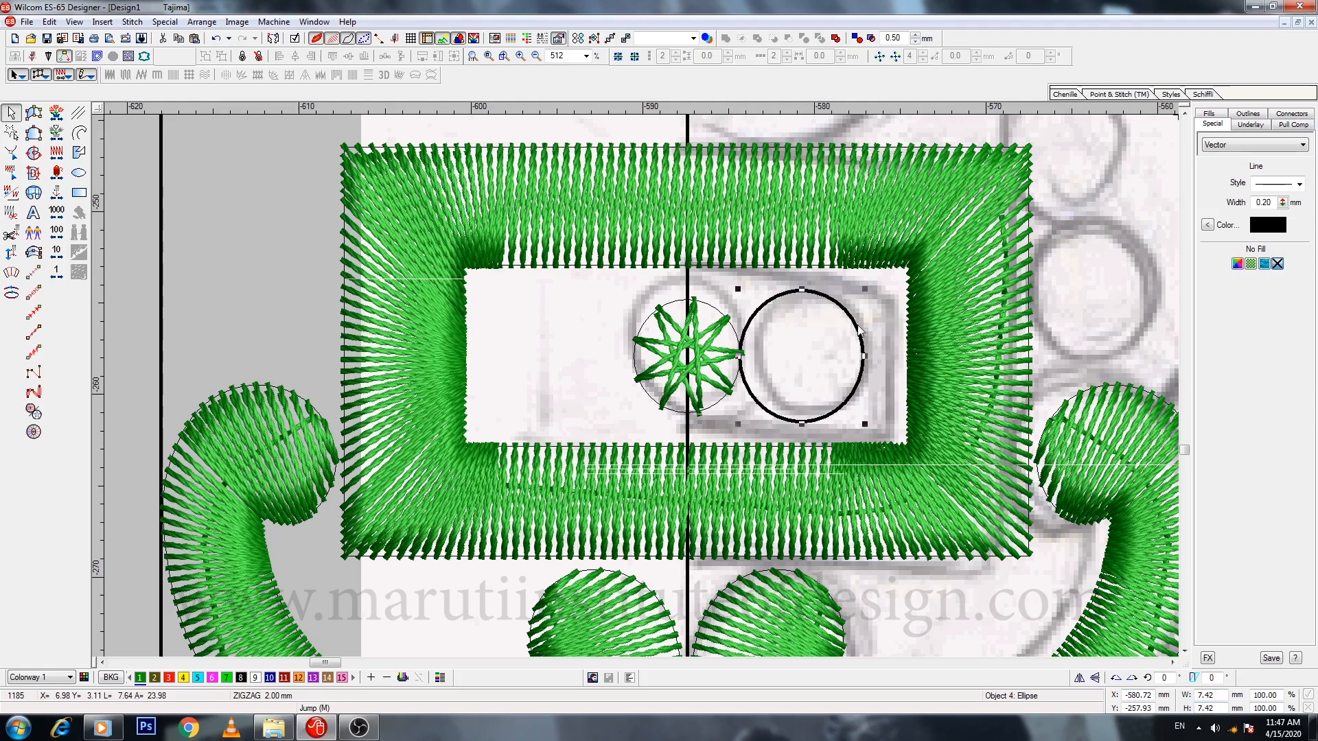
# Step: Move the circle outline onto the star and align the two objects on their centres
pyautogui.moveTo(860, 331); pyautogui.dragTo(745, 326)
pyautogui.click(615, 290)
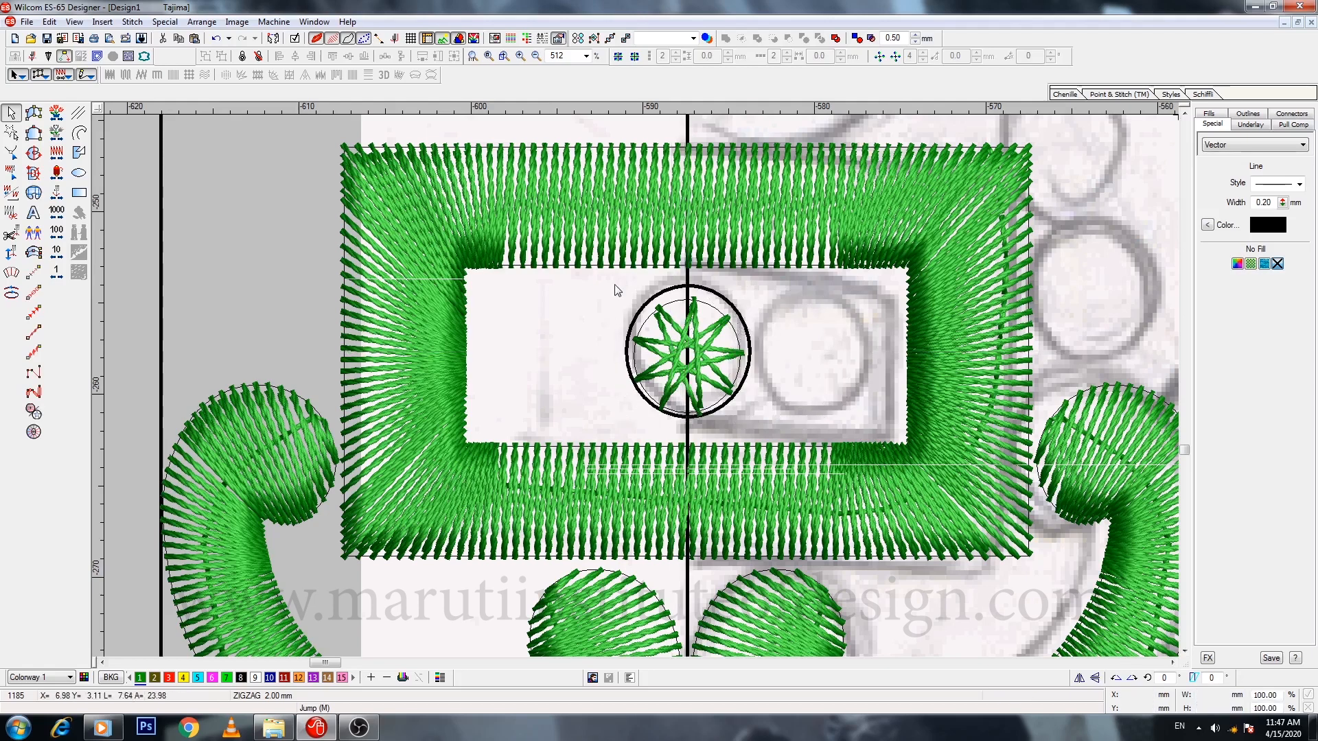
pyautogui.moveTo(585, 274); pyautogui.dragTo(772, 434)
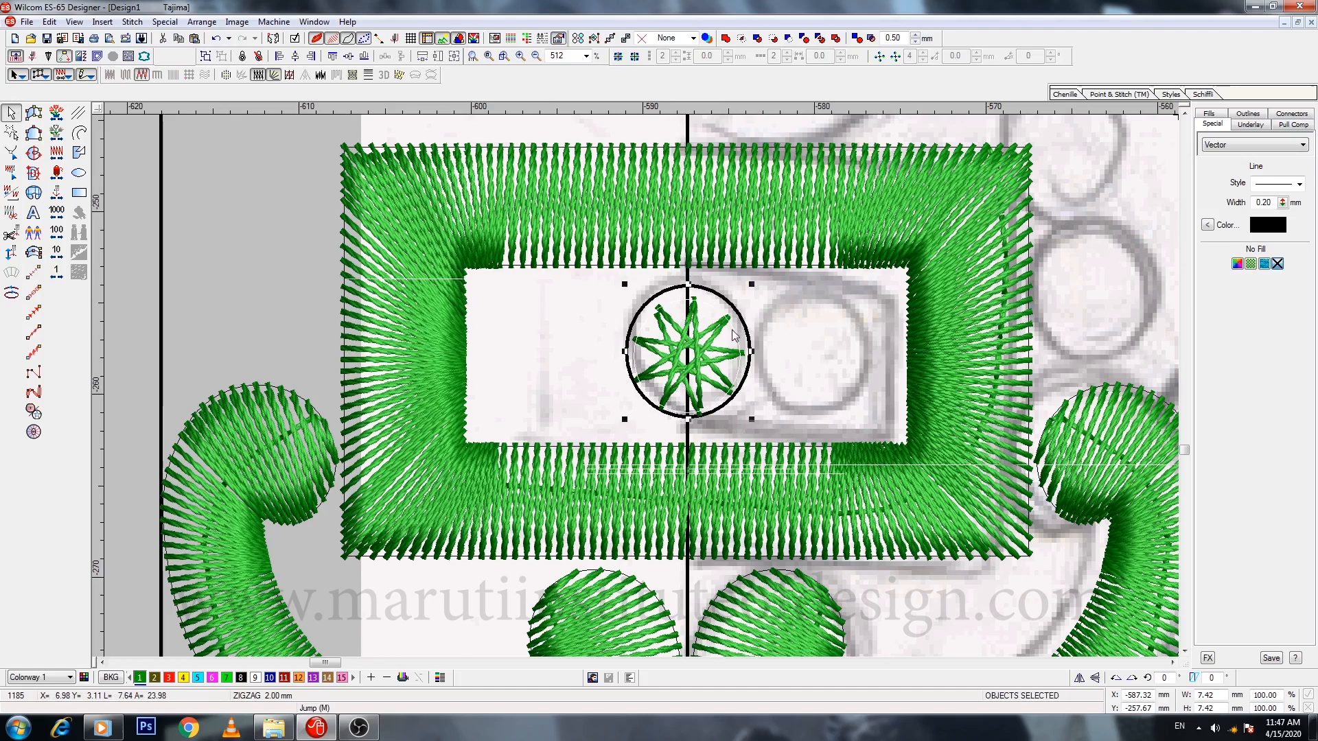
pyautogui.click(296, 57)
pyautogui.click(348, 57)
pyautogui.press('Escape')
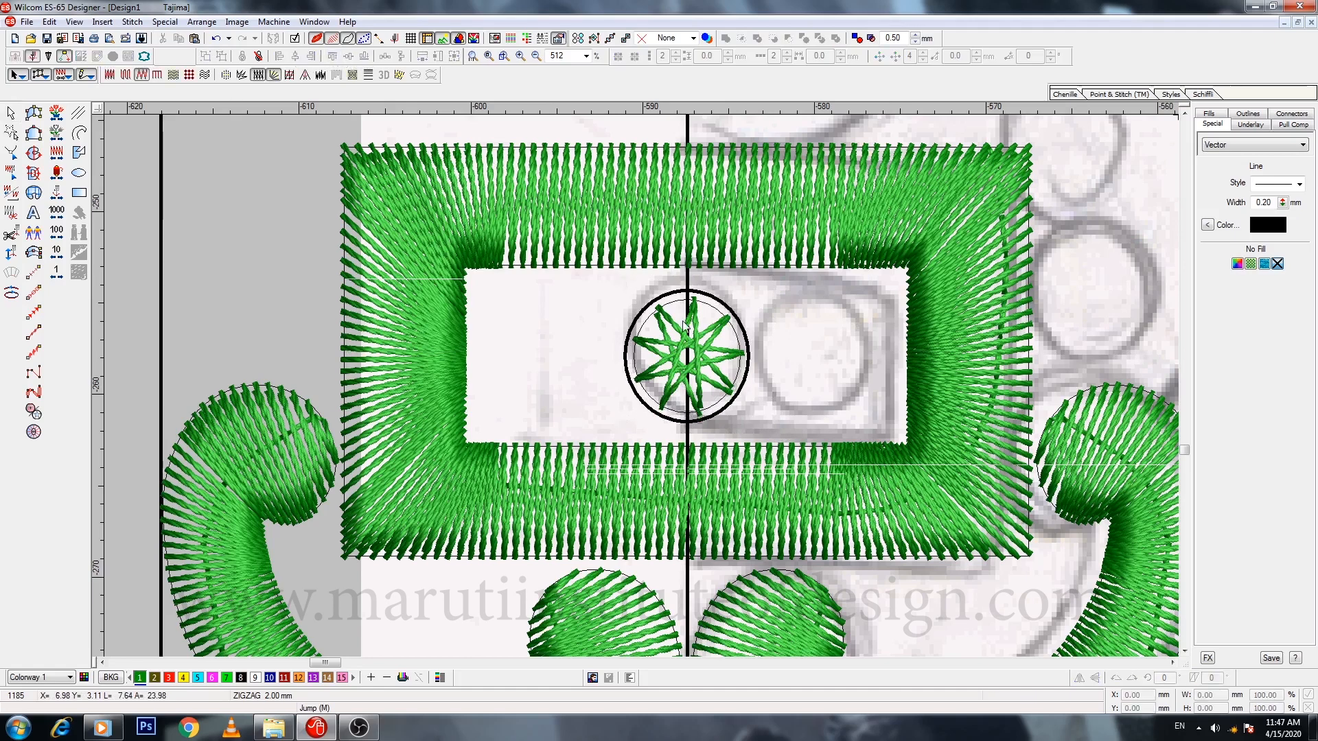
# Step: Enlarge the circle outline around the star to about 7.8 mm, keeping its centre
pyautogui.scroll(1, 718, 335)
pyautogui.click(760, 256)
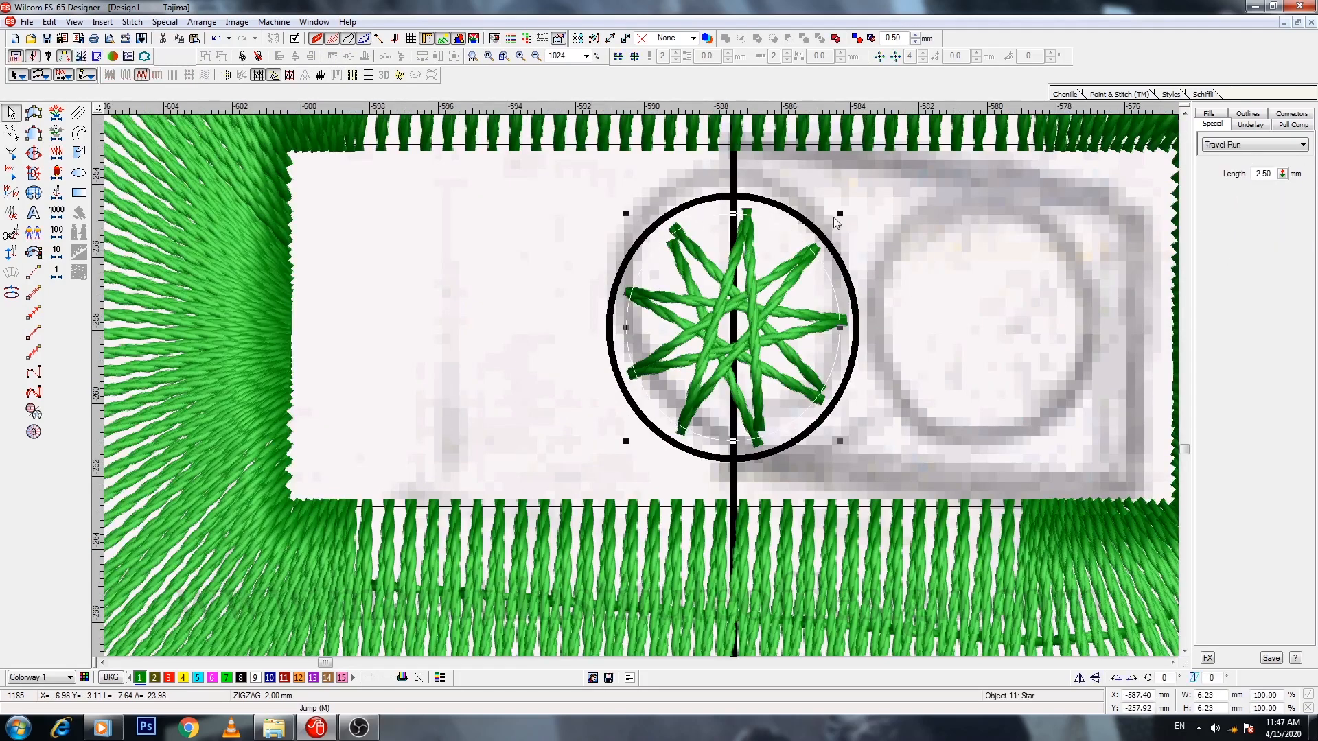
pyautogui.moveTo(840, 213); pyautogui.dragTo(868, 188)
pyautogui.press('Escape')
pyautogui.click(809, 219)
pyautogui.press('Escape')
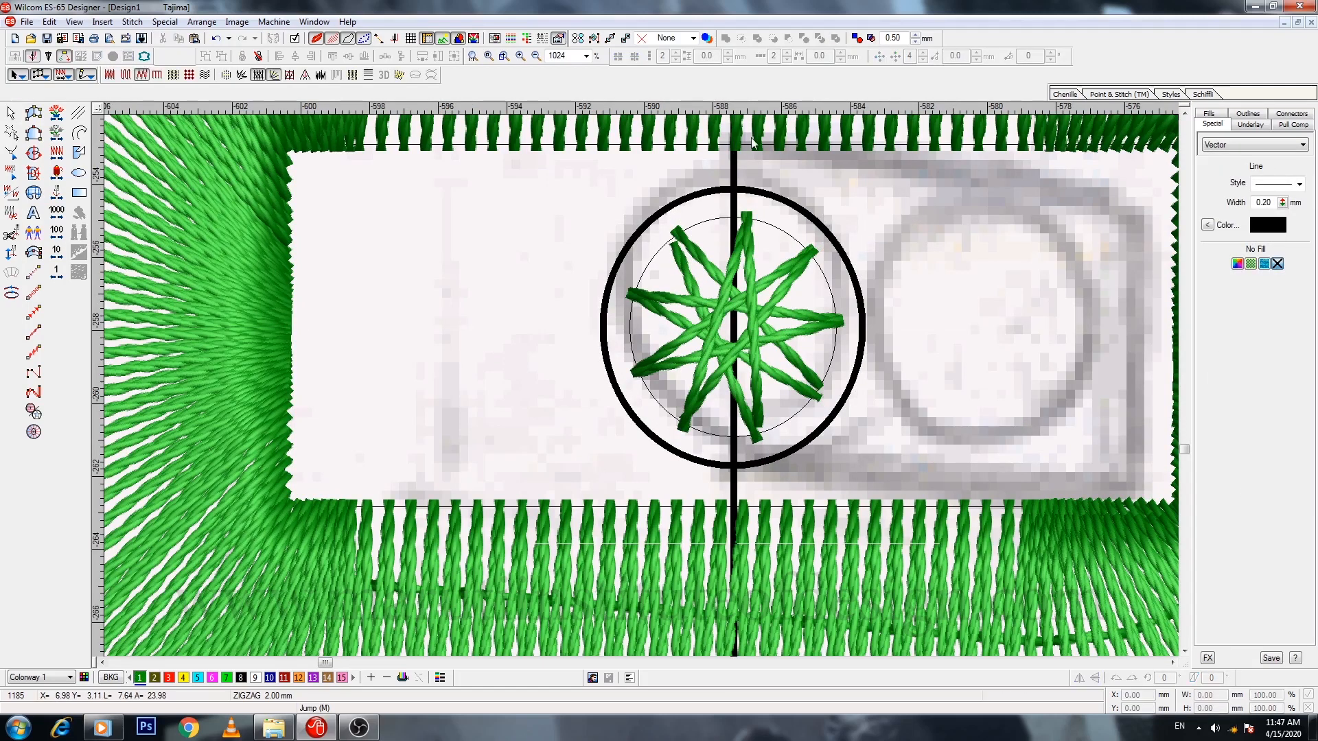
pyautogui.click(788, 203)
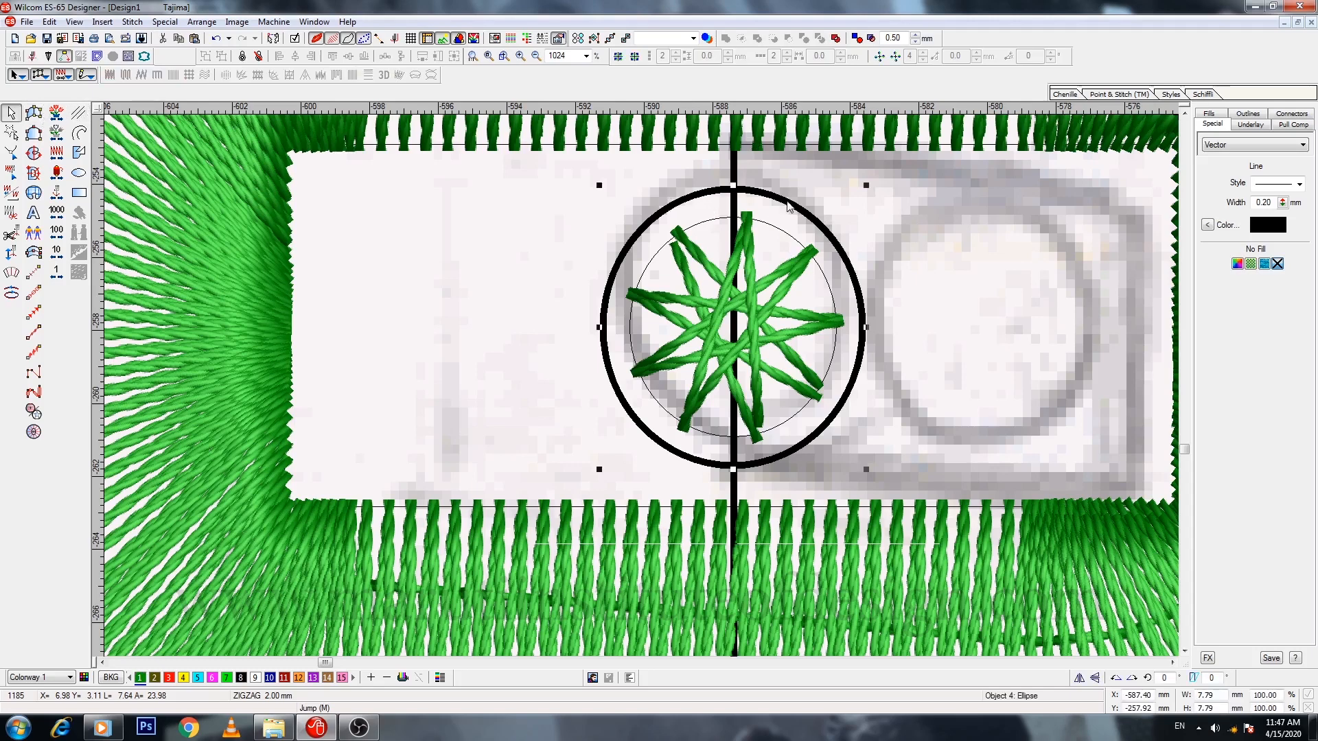
pyautogui.press('Escape')
# Step: Digitize a closed ring-shaped column about 7.5 mm across around the star, between the black circle outline and the star's edge
pyautogui.click(34, 114)
pyautogui.click(619, 391)
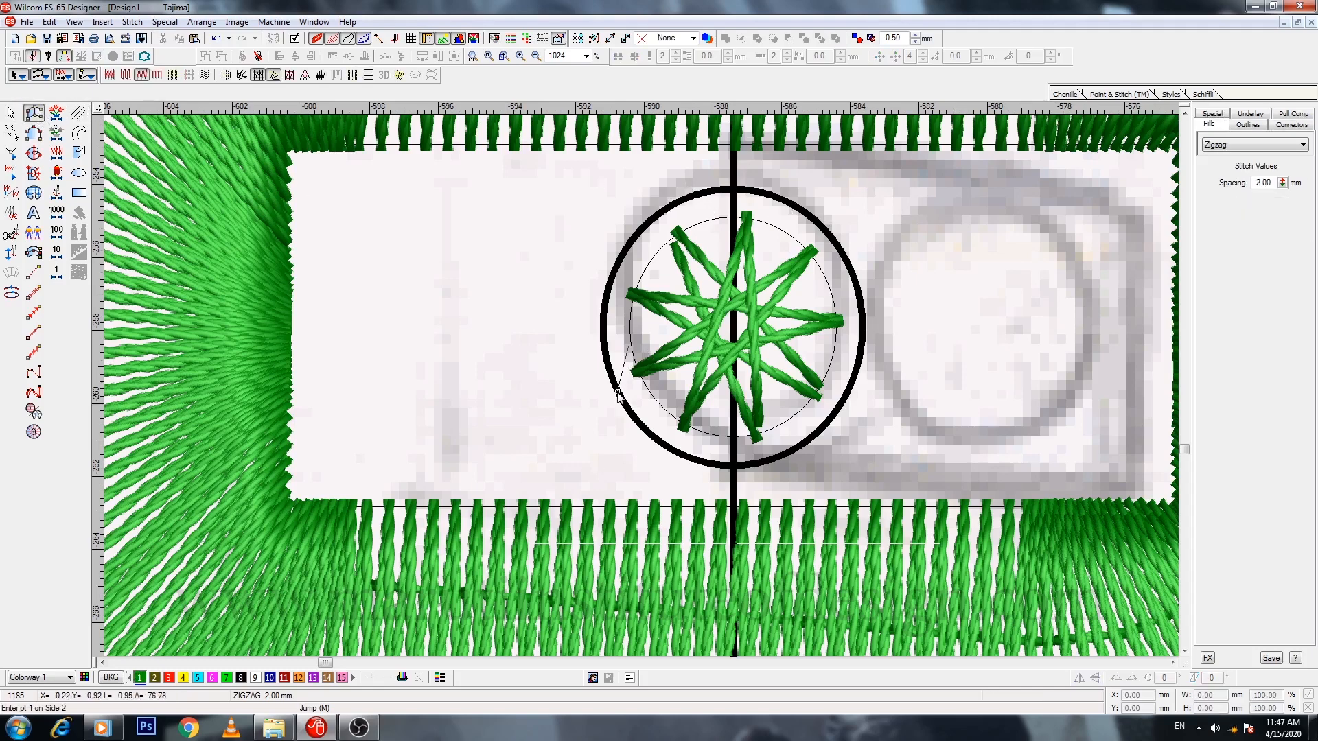
pyautogui.click(665, 208)
pyautogui.click(609, 298)
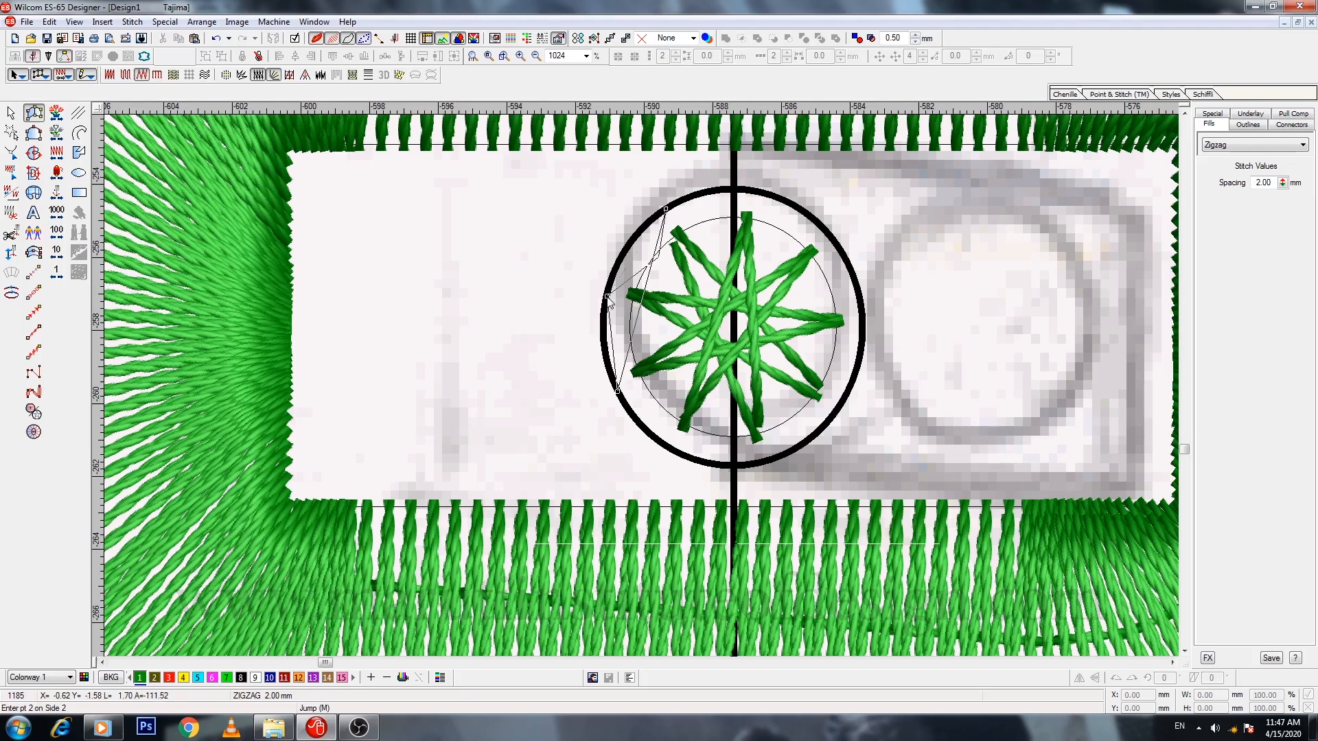
pyautogui.click(754, 190)
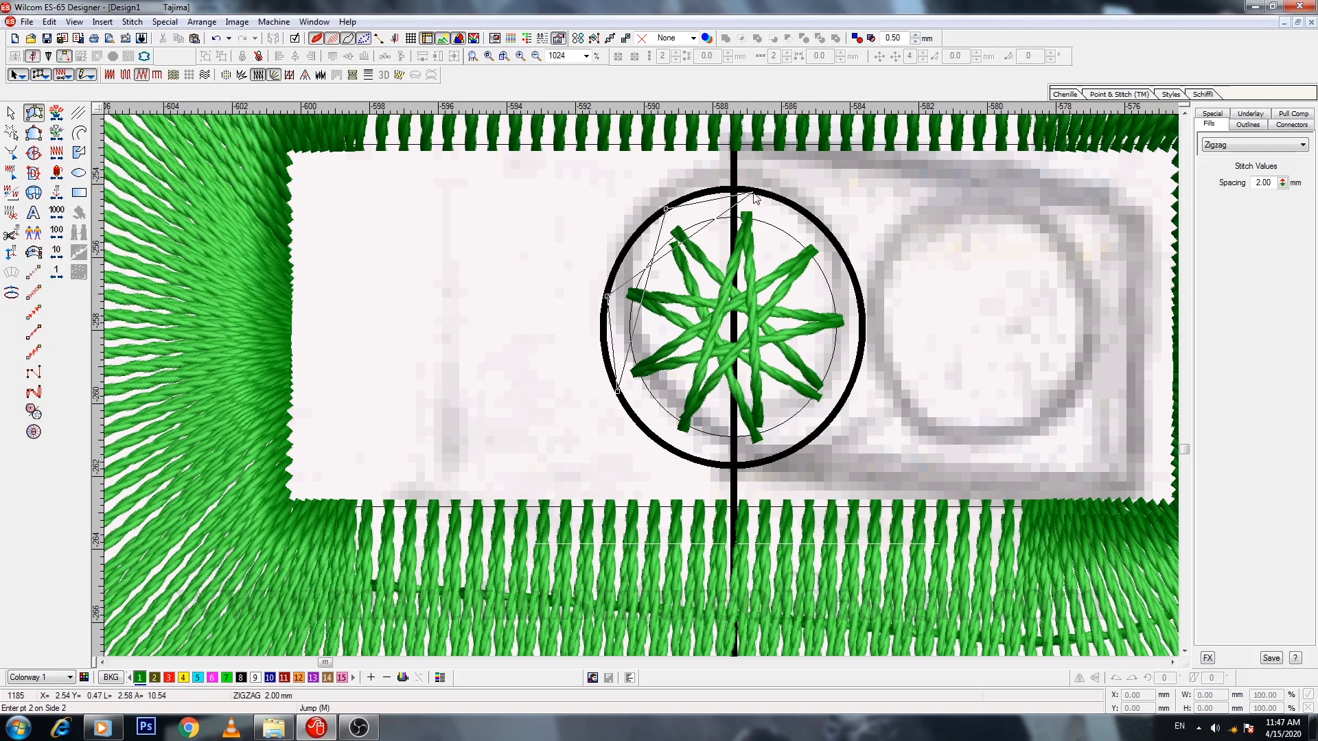
pyautogui.click(828, 237)
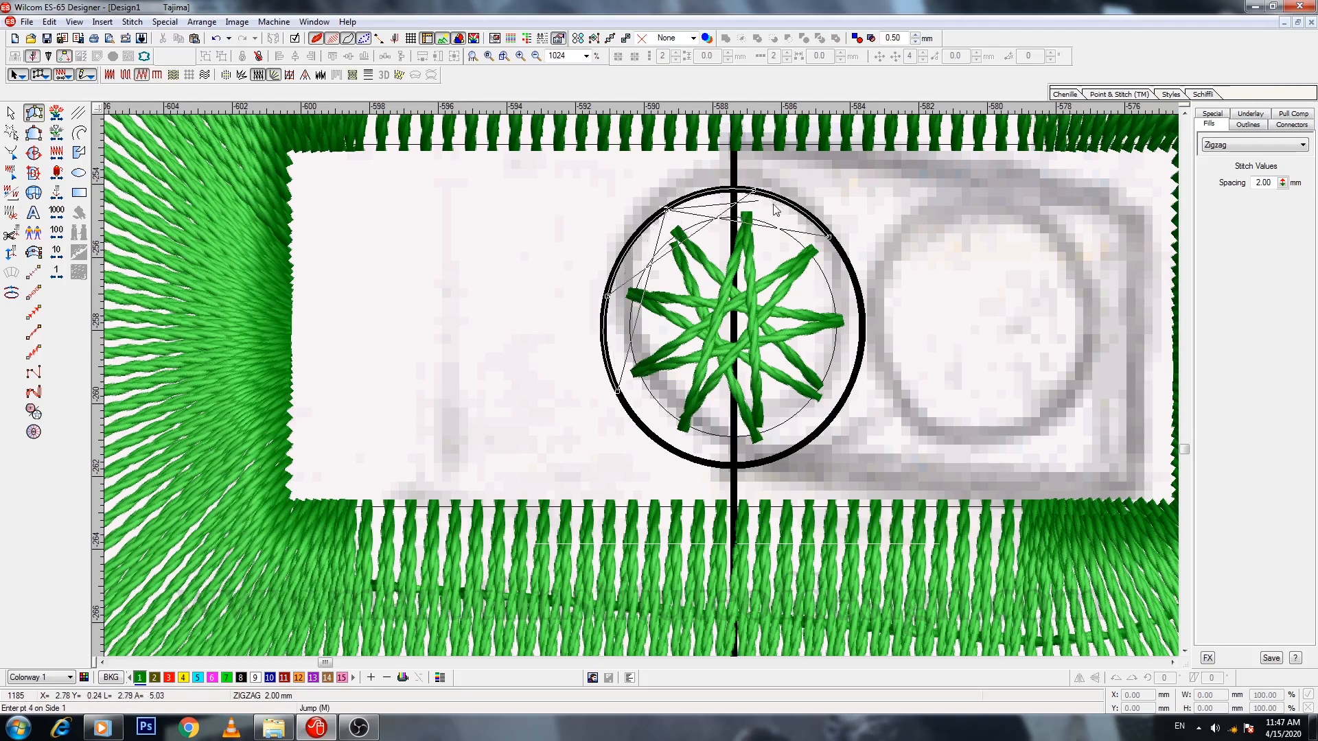
pyautogui.click(861, 328)
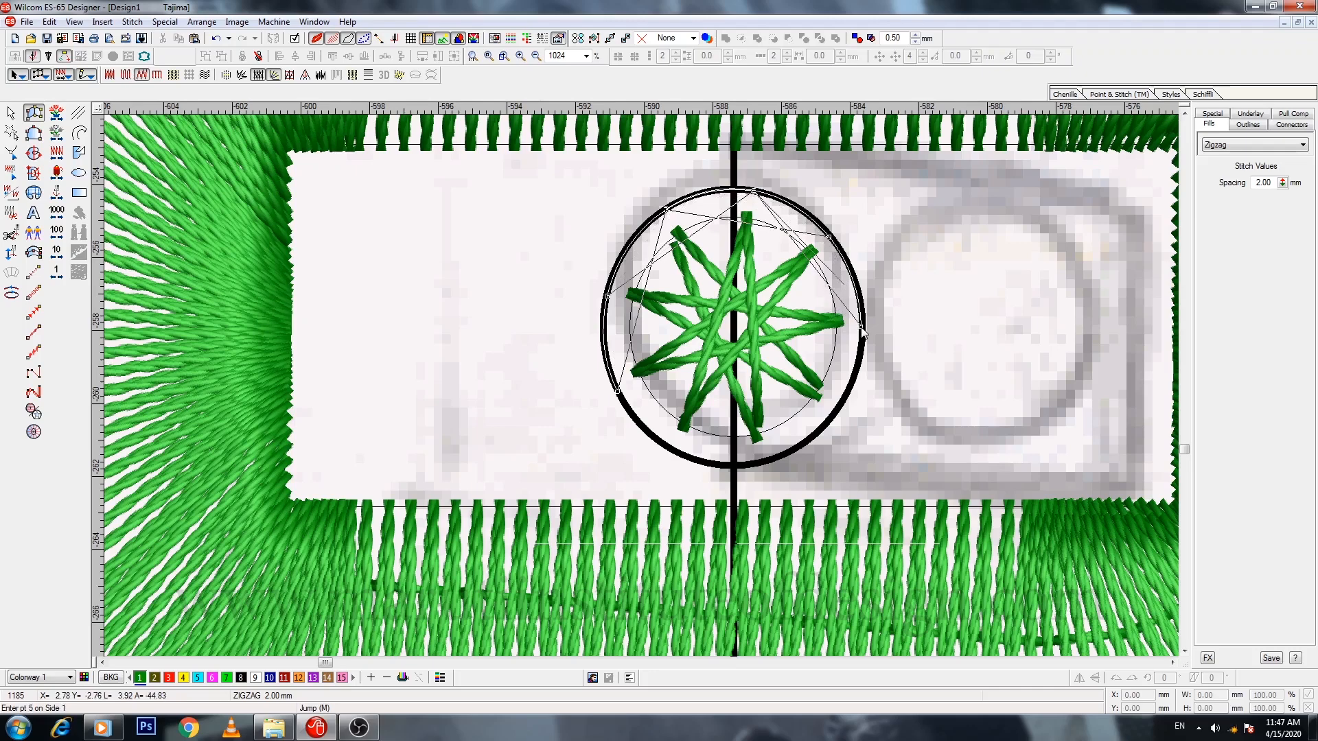
pyautogui.click(833, 413)
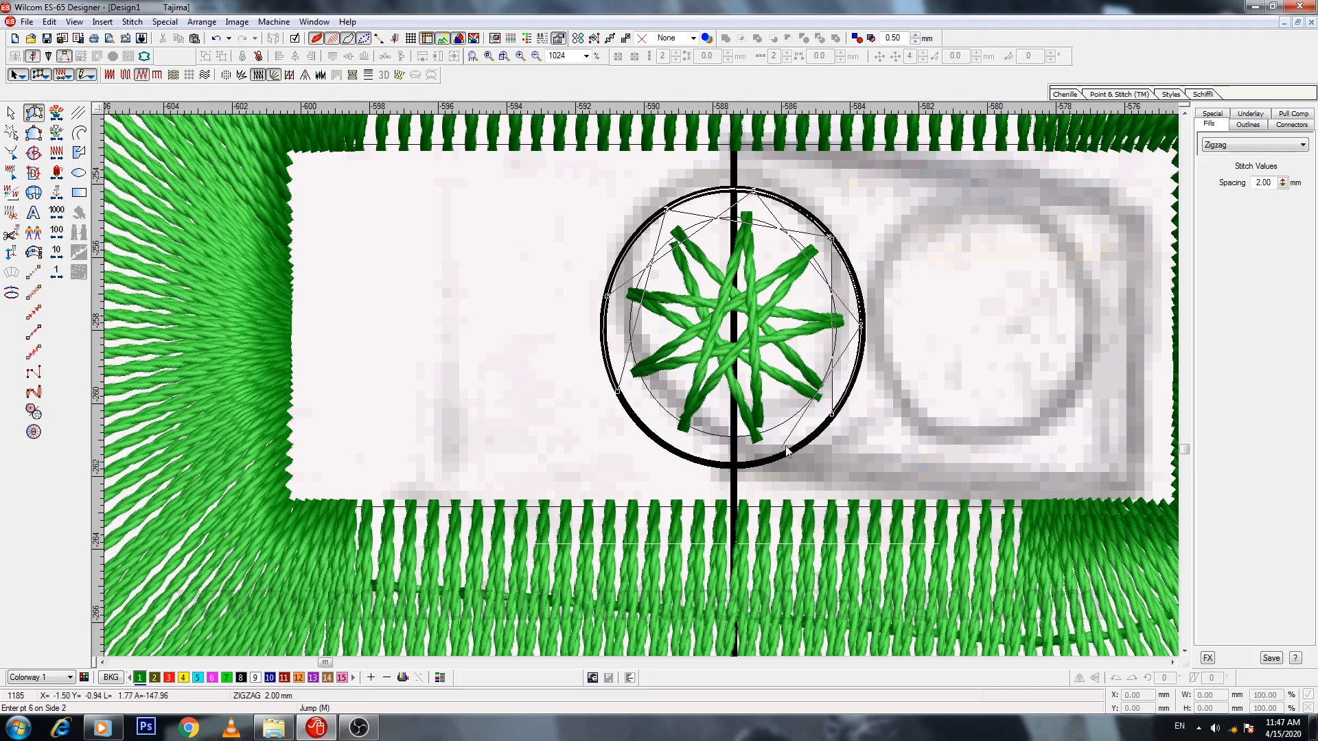
pyautogui.click(757, 466)
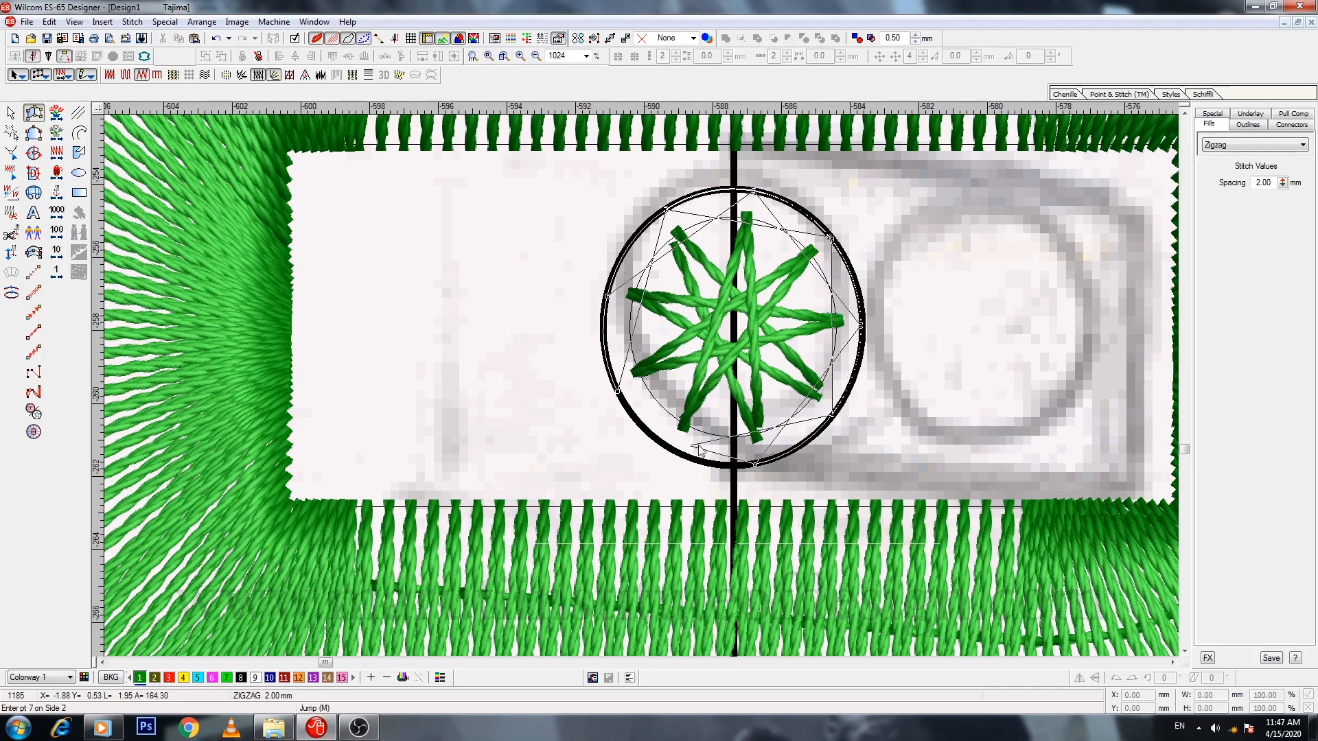
pyautogui.click(669, 451)
pyautogui.click(608, 375)
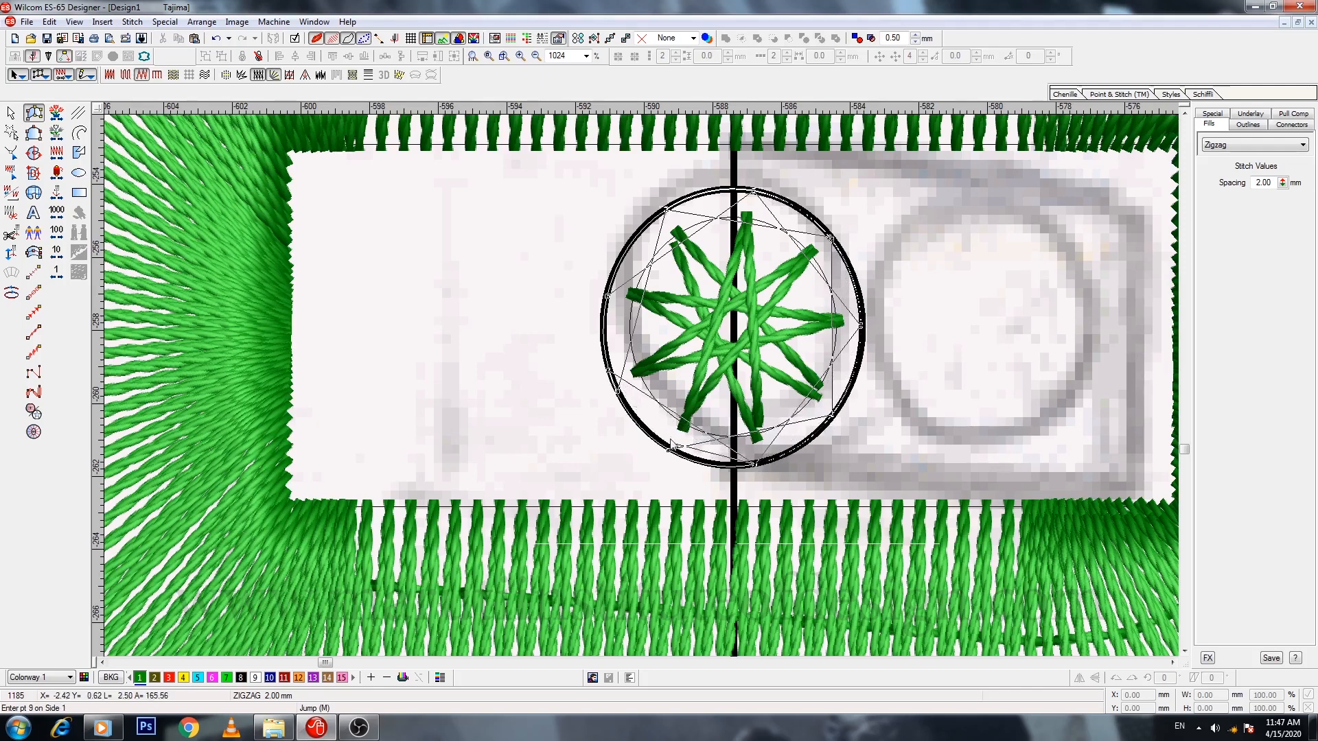
pyautogui.click(614, 271)
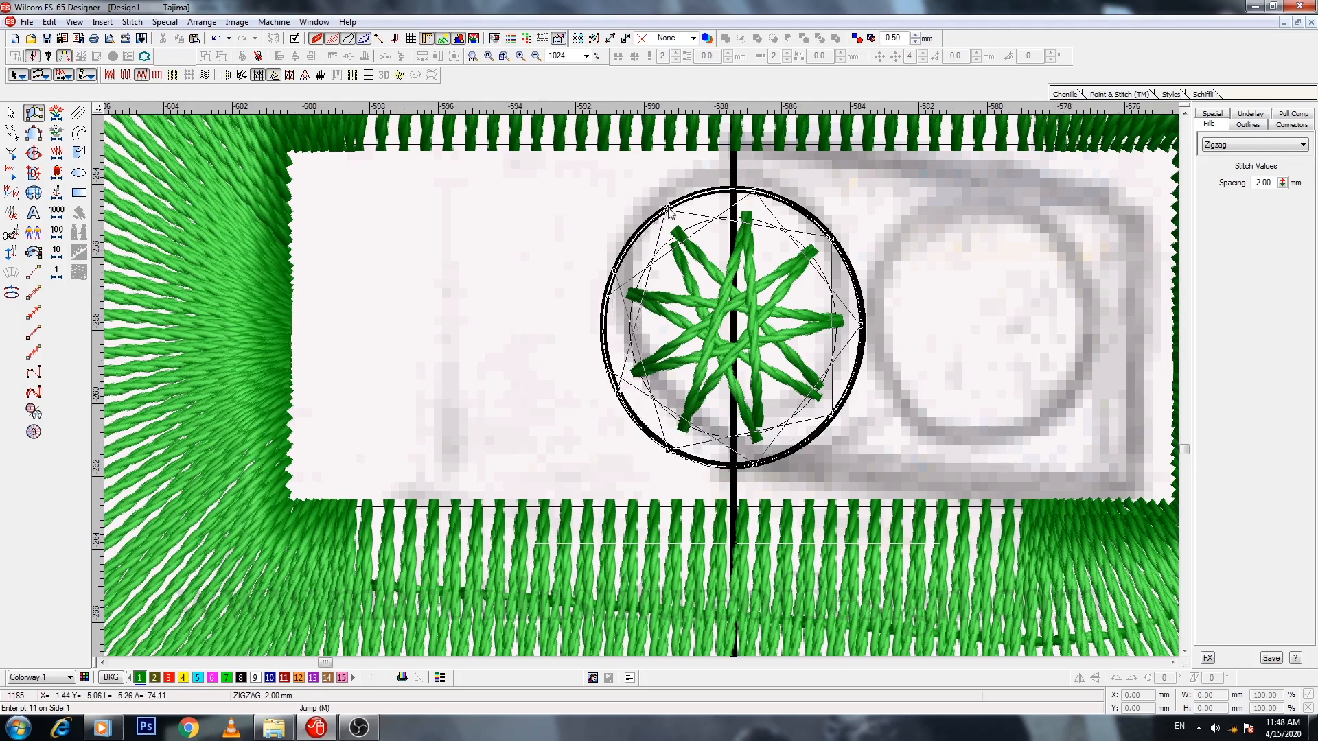
pyautogui.press('Return')
pyautogui.press('Escape')
# Step: Change the ring's fill from Zigzag to Satin and recolour the ring red
pyautogui.click(1228, 144)
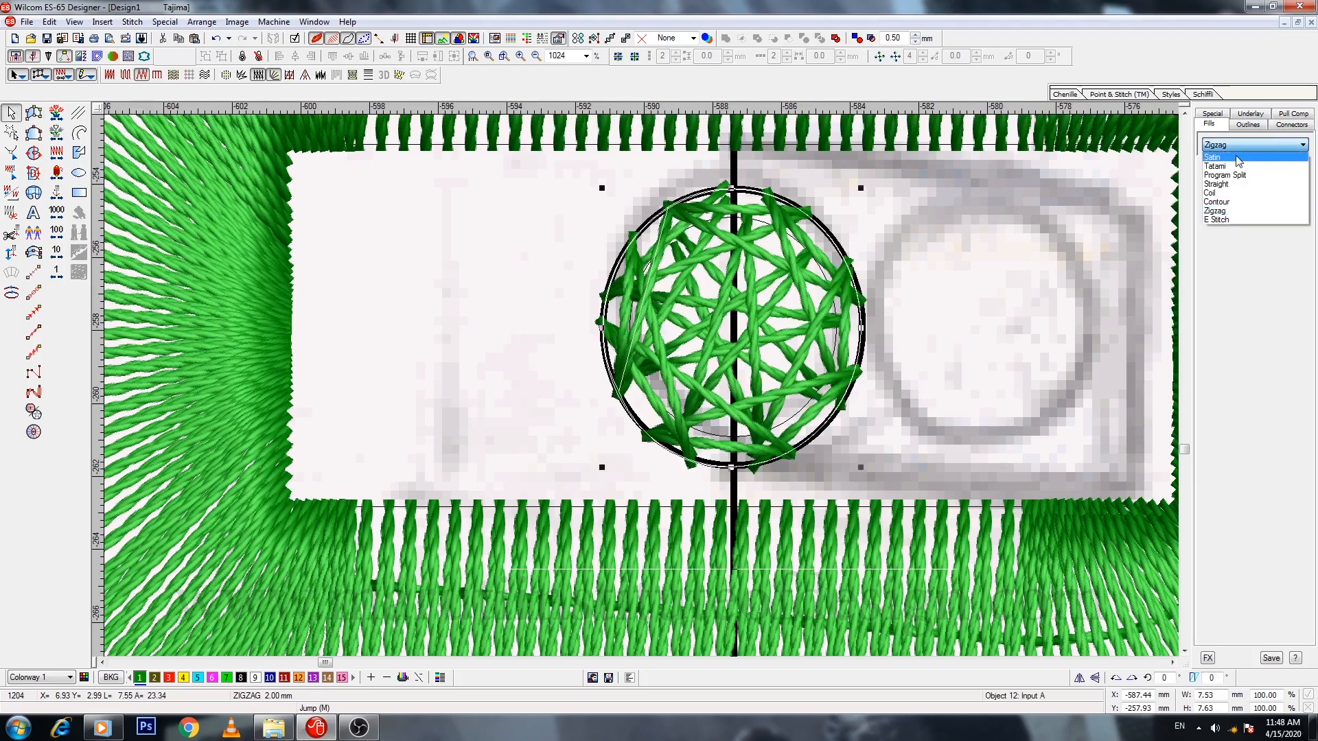
pyautogui.click(1204, 170)
pyautogui.press('Escape')
pyautogui.hotkey('shift', 'z')
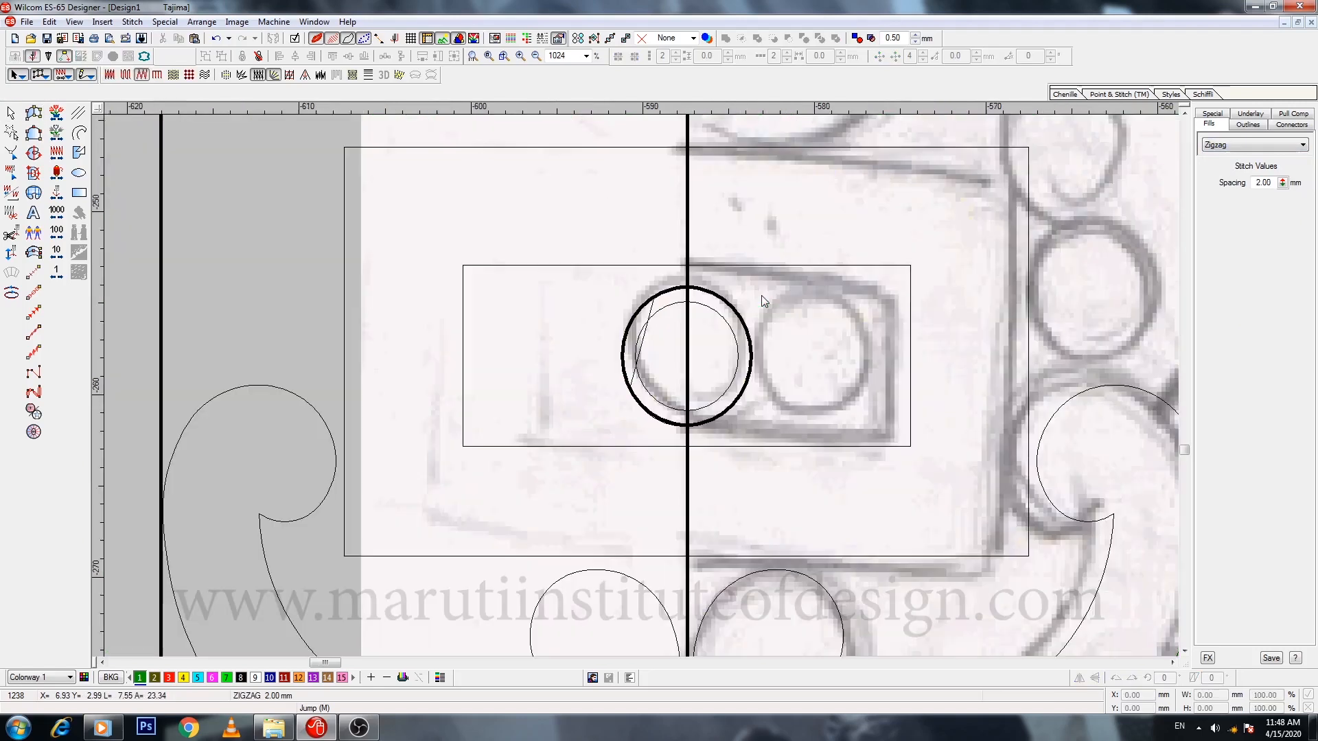
pyautogui.click(730, 309)
pyautogui.click(168, 678)
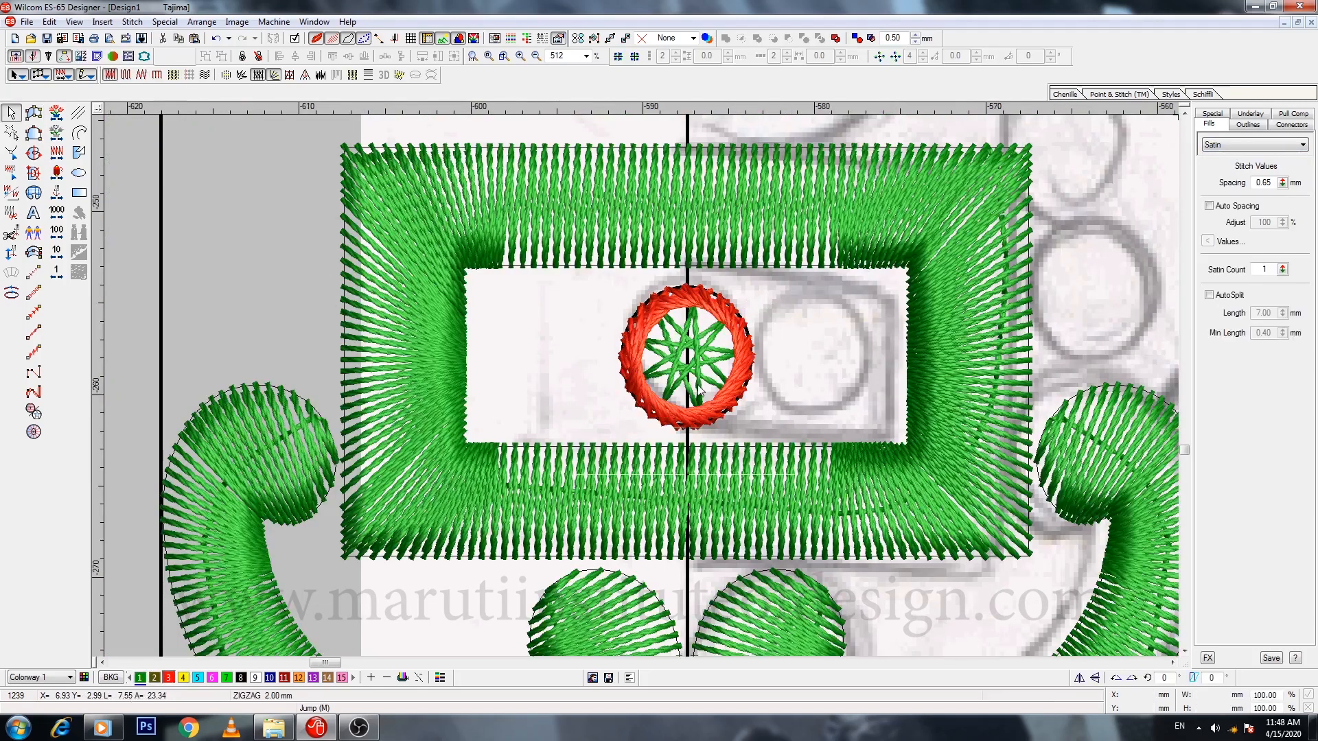
# Step: Group the green star with the red ring around it
pyautogui.click(699, 367)
pyautogui.keyDown('ctrl'); pyautogui.click(713, 296); pyautogui.keyUp('ctrl')
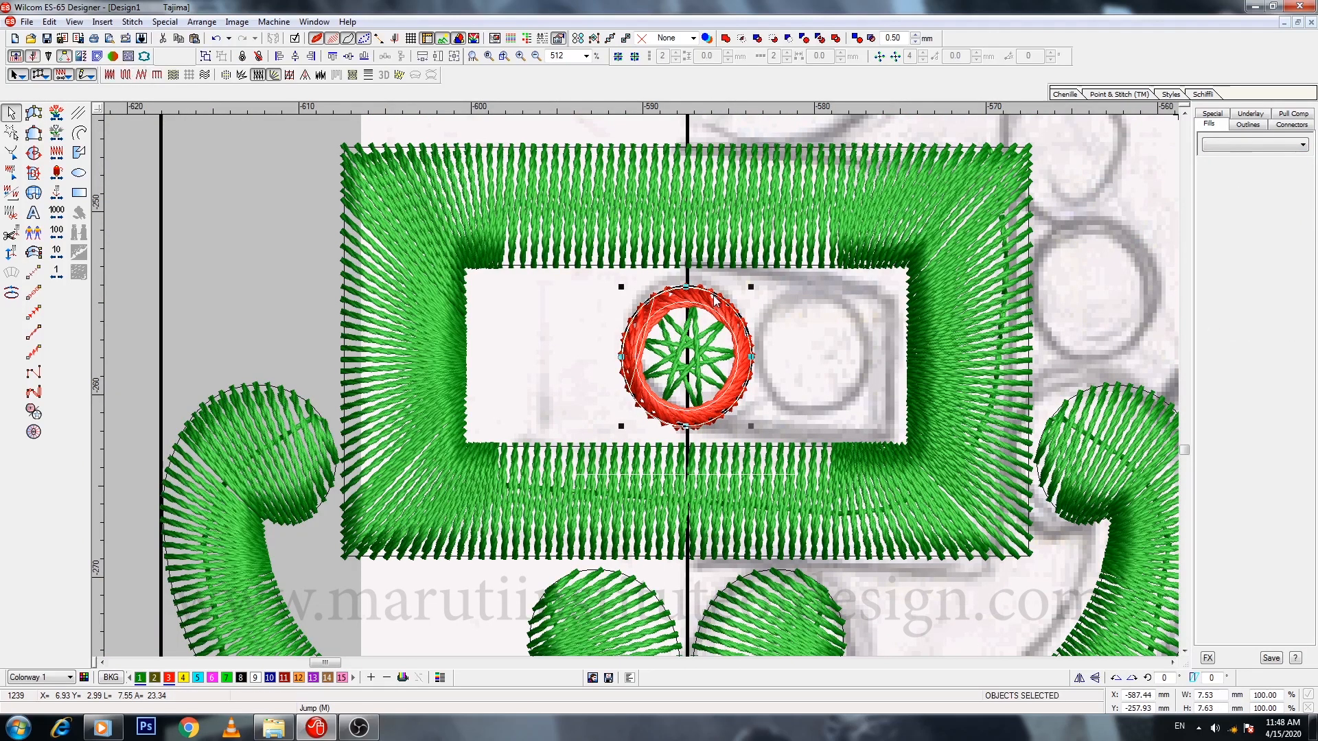
pyautogui.hotkey('ctrl', 'g')
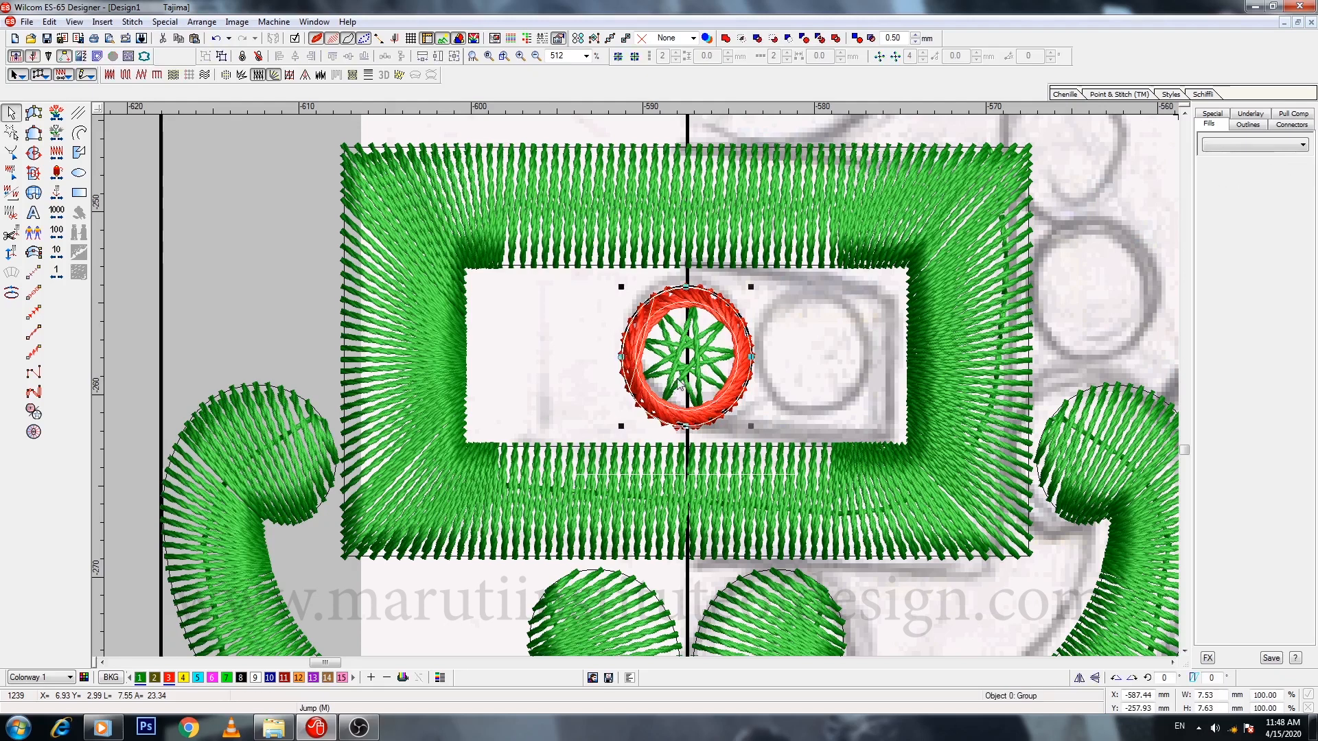
# Step: Place copies of the star-and-ring group on both sides of the original inside the rectangle and align all three in a level row
pyautogui.moveTo(679, 381); pyautogui.dragTo(836, 371)
pyautogui.click(837, 369)
pyautogui.keyDown('ctrl'); pyautogui.click(690, 373); pyautogui.keyUp('ctrl')
pyautogui.keyDown('ctrl'); pyautogui.click(546, 374); pyautogui.keyUp('ctrl')
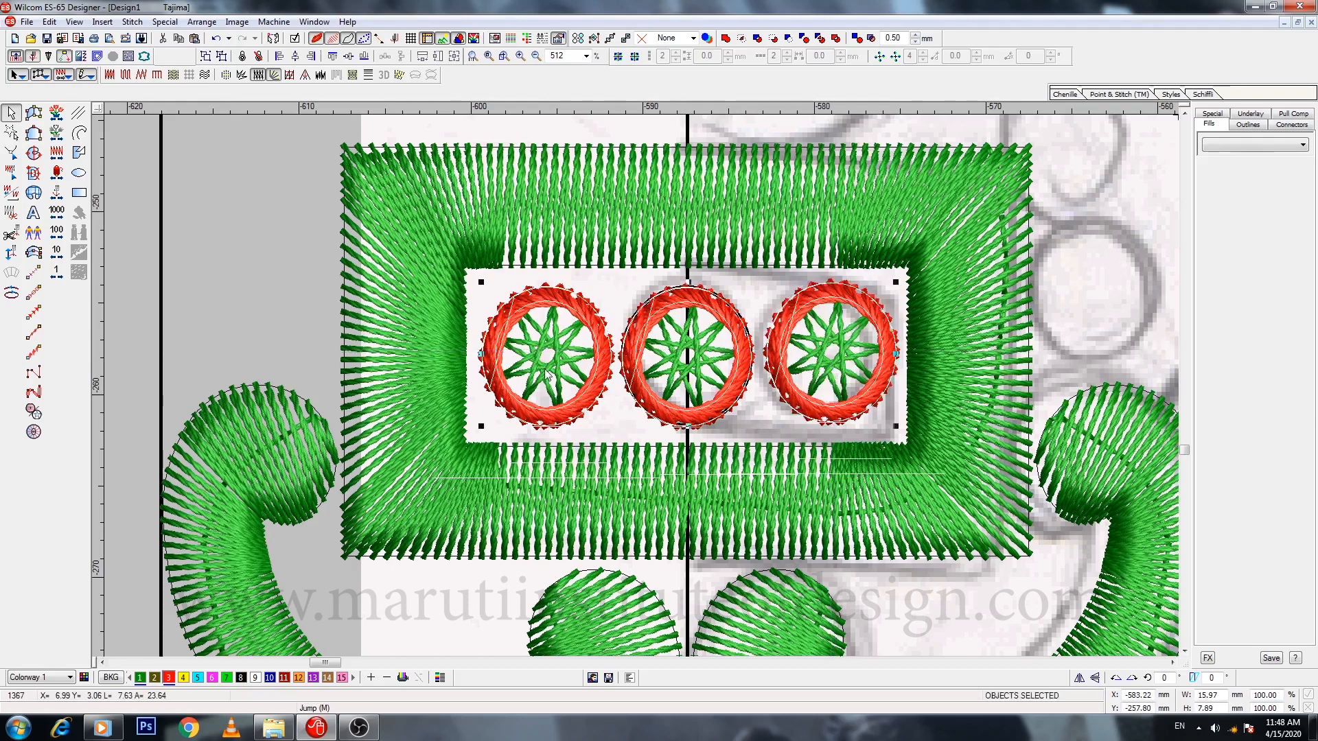
pyautogui.click(364, 56)
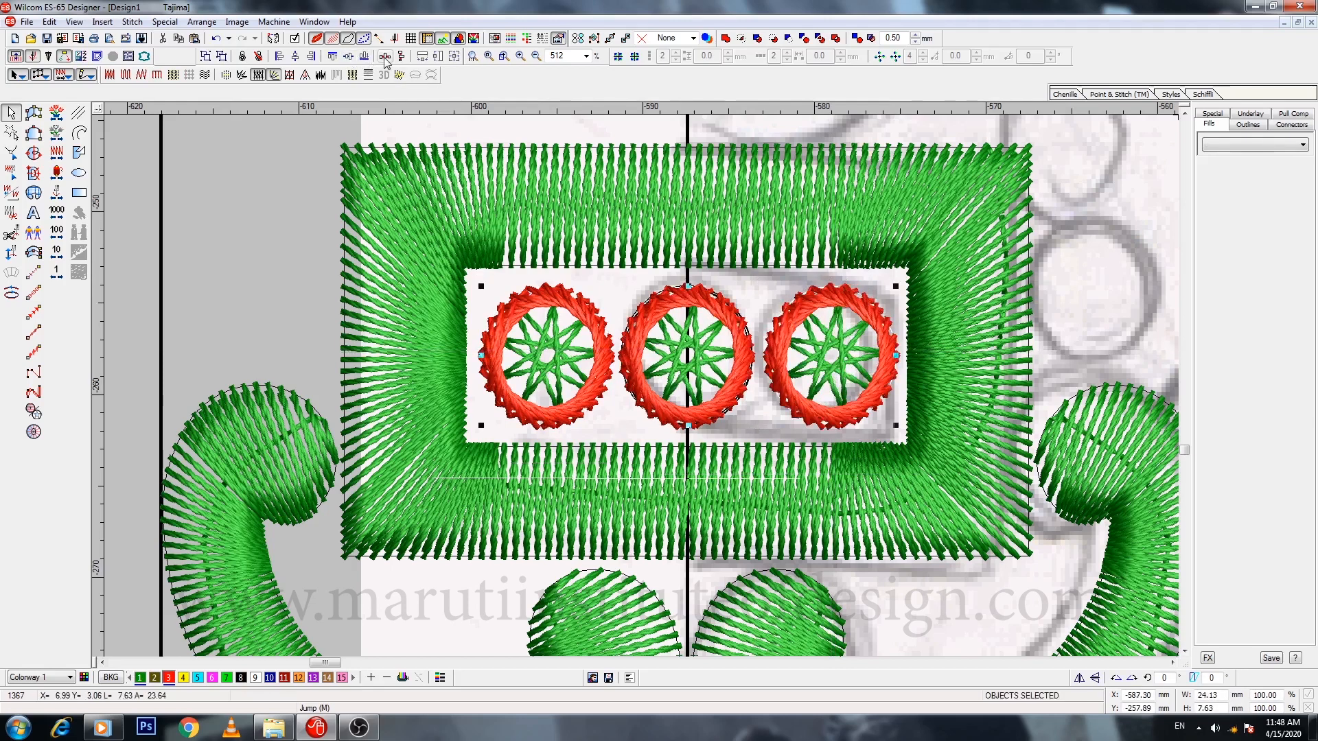
pyautogui.press('Escape')
# Step: Group the three satin petals at the bottom of the motif
pyautogui.hotkey('shift', 'z')
pyautogui.hotkey('shift', 'z')
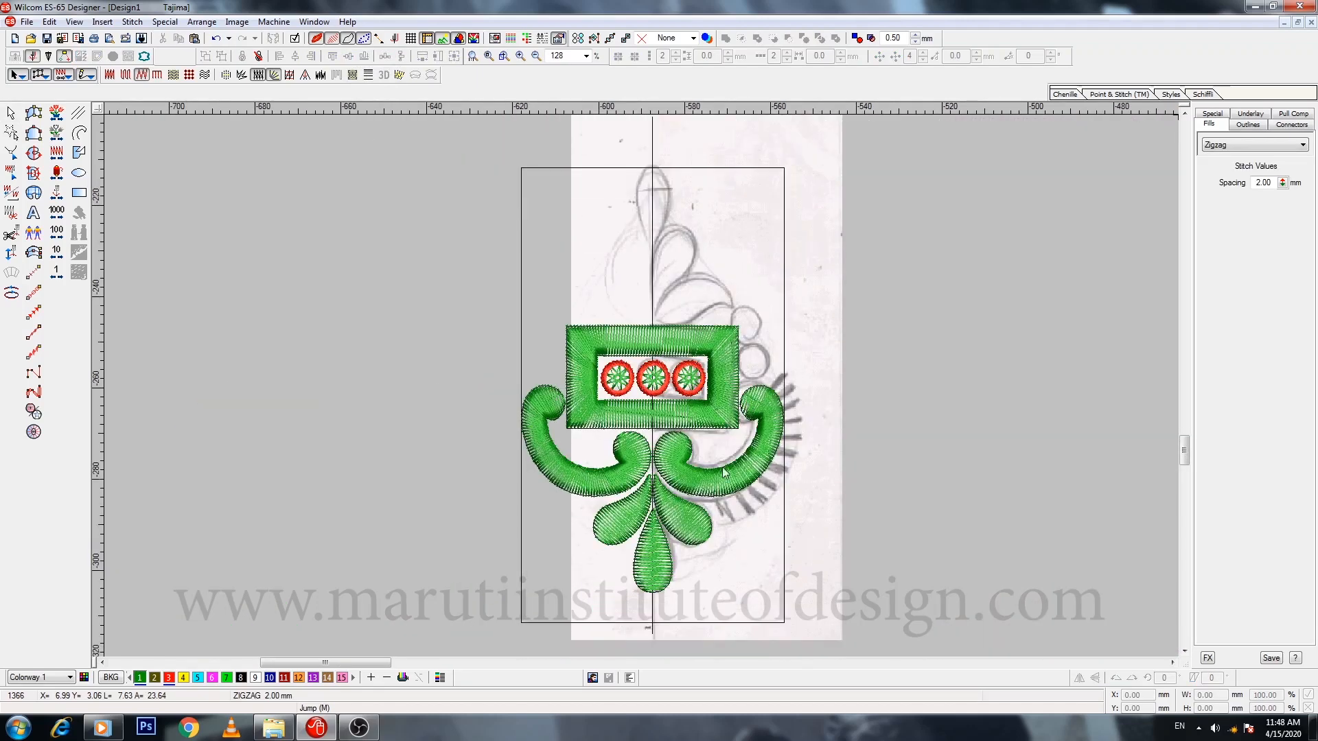
pyautogui.click(689, 532)
pyautogui.keyDown('ctrl'); pyautogui.click(621, 525); pyautogui.keyUp('ctrl')
pyautogui.keyDown('ctrl'); pyautogui.click(669, 572); pyautogui.keyUp('ctrl')
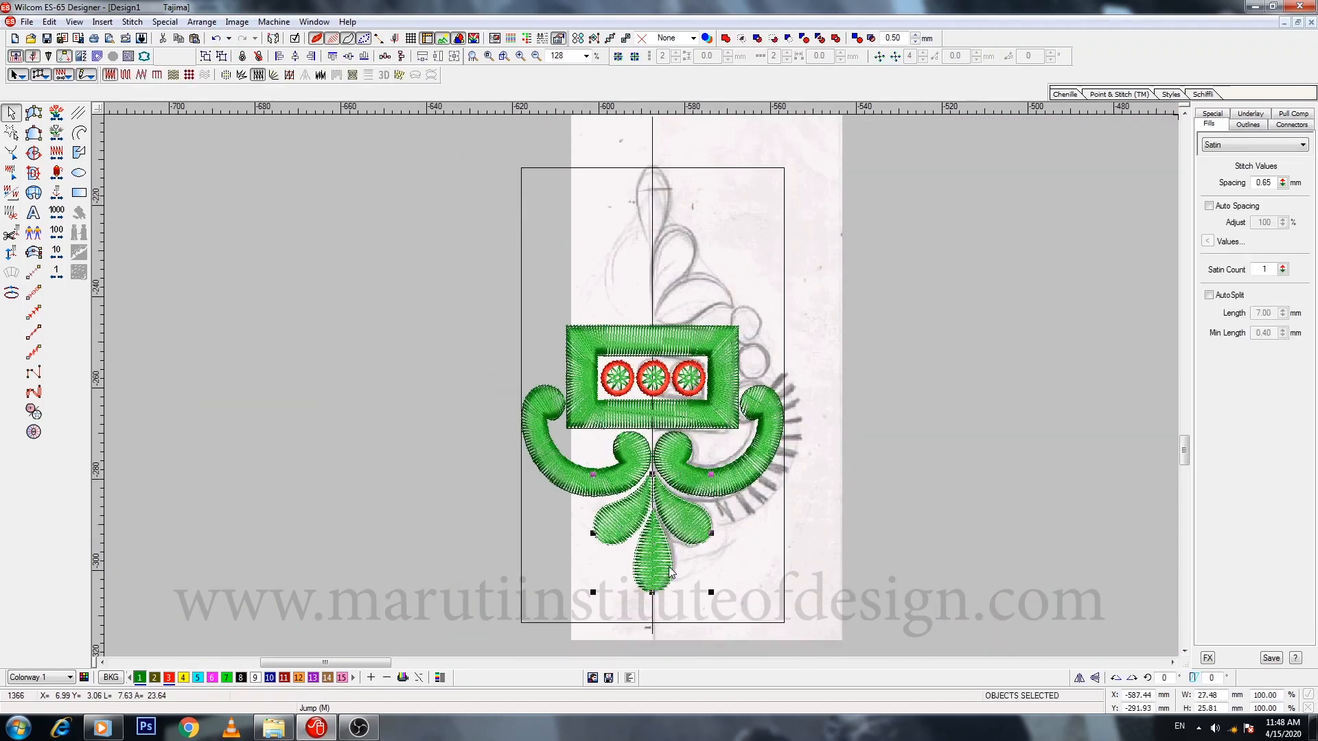
pyautogui.hotkey('ctrl', 'g')
# Step: Place a copy of the petal group above the rectangle on the centre line and flip it vertically
pyautogui.scroll(1, 672, 490)
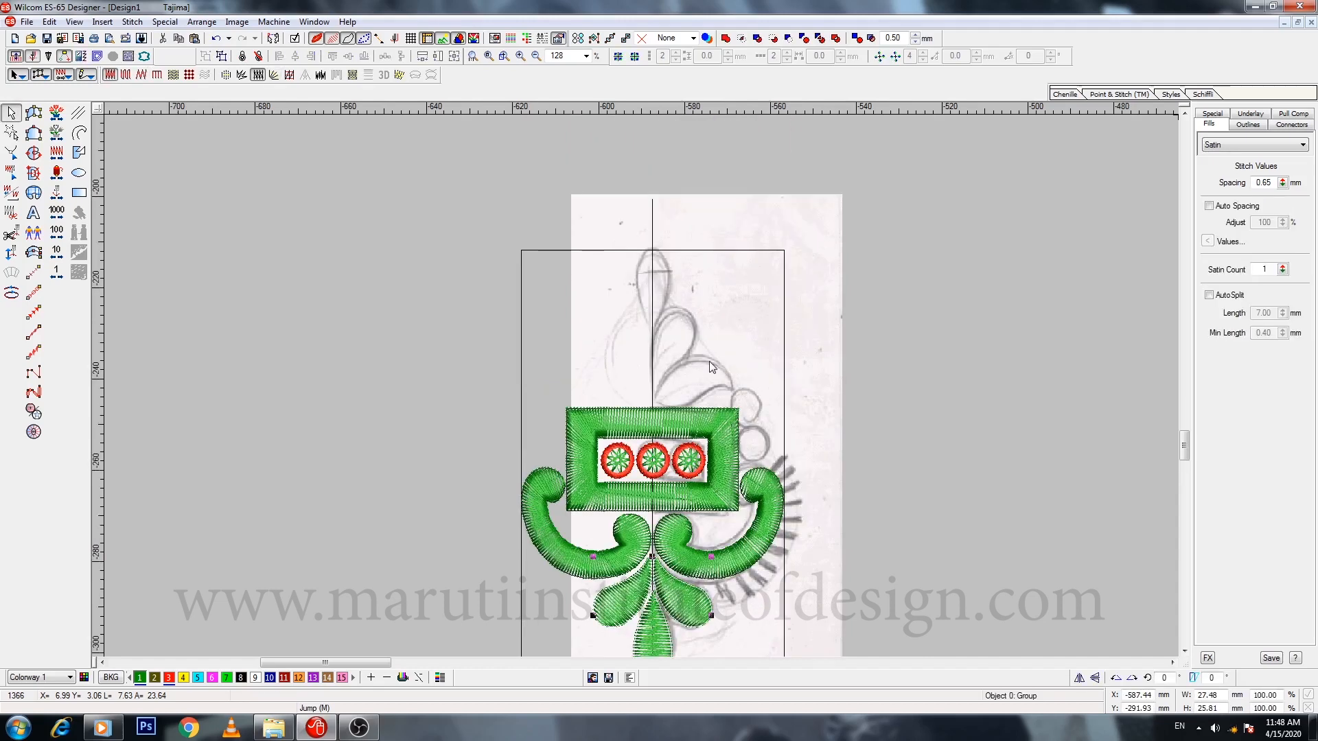
pyautogui.moveTo(710, 362); pyautogui.dragTo(673, 308)
pyautogui.click(1095, 679)
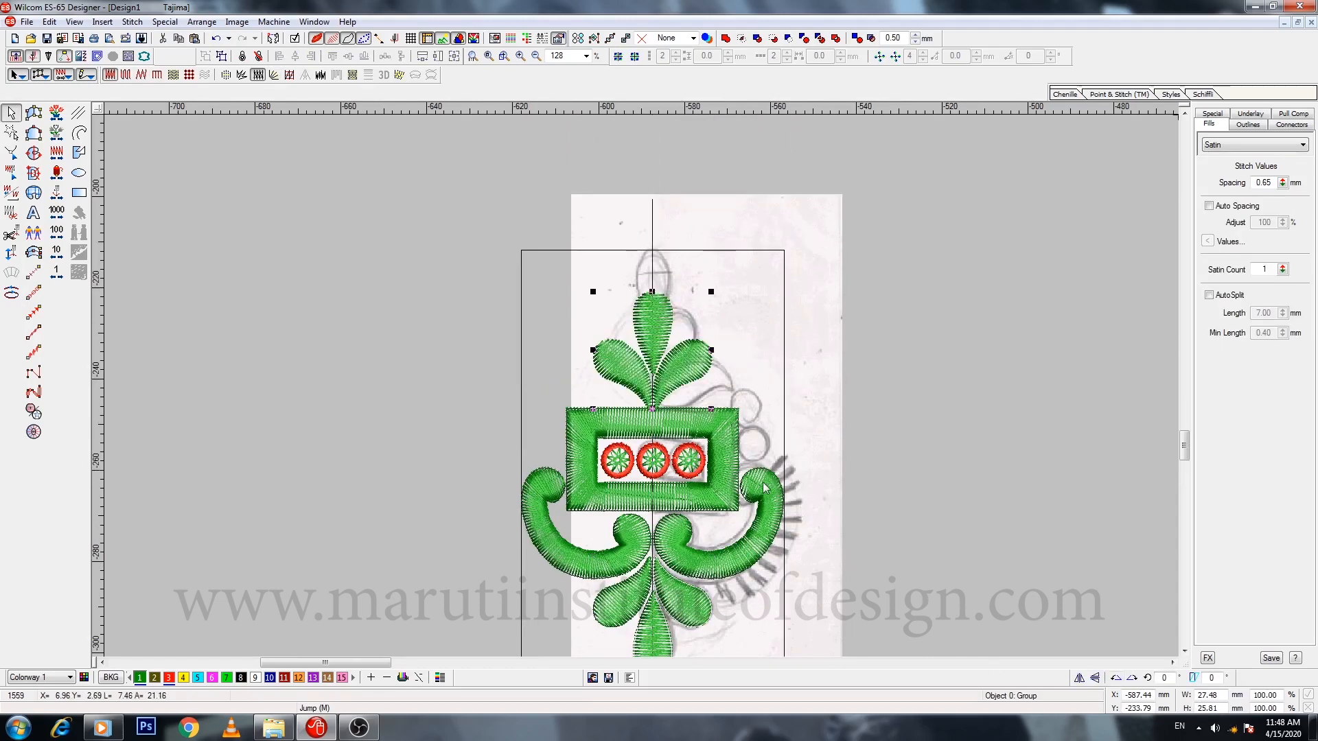
# Step: Shift the flipped petal group upward along the centre line and nudge it into position just inside the frame's top edge
pyautogui.press('Up')
pyautogui.moveTo(652, 340); pyautogui.dragTo(652, 296)
pyautogui.press('z')
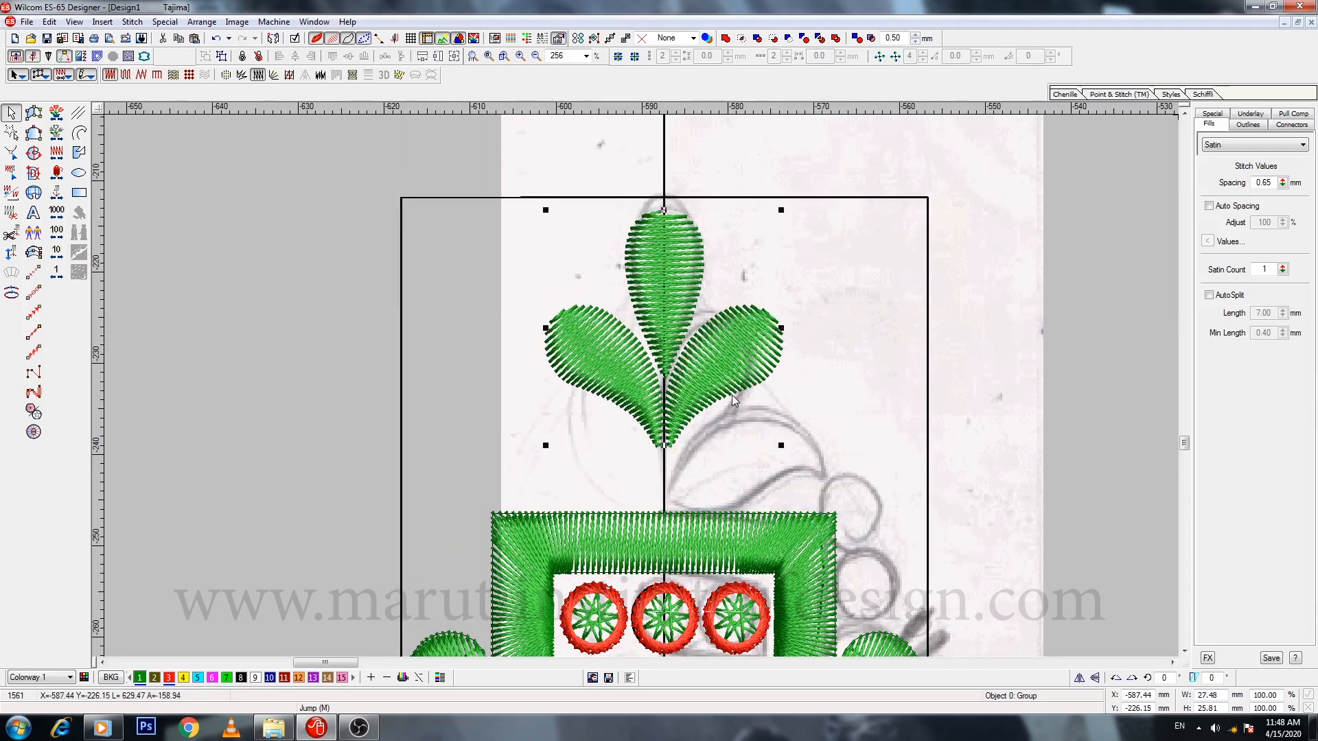
pyautogui.press('Down')
pyautogui.press('Down')
pyautogui.press('Down')
pyautogui.press('Down')
pyautogui.press('Down')
pyautogui.press('Down')
pyautogui.press('Down')
pyautogui.press('Down')
pyautogui.press('Down')
pyautogui.press('Down')
pyautogui.press('Escape')
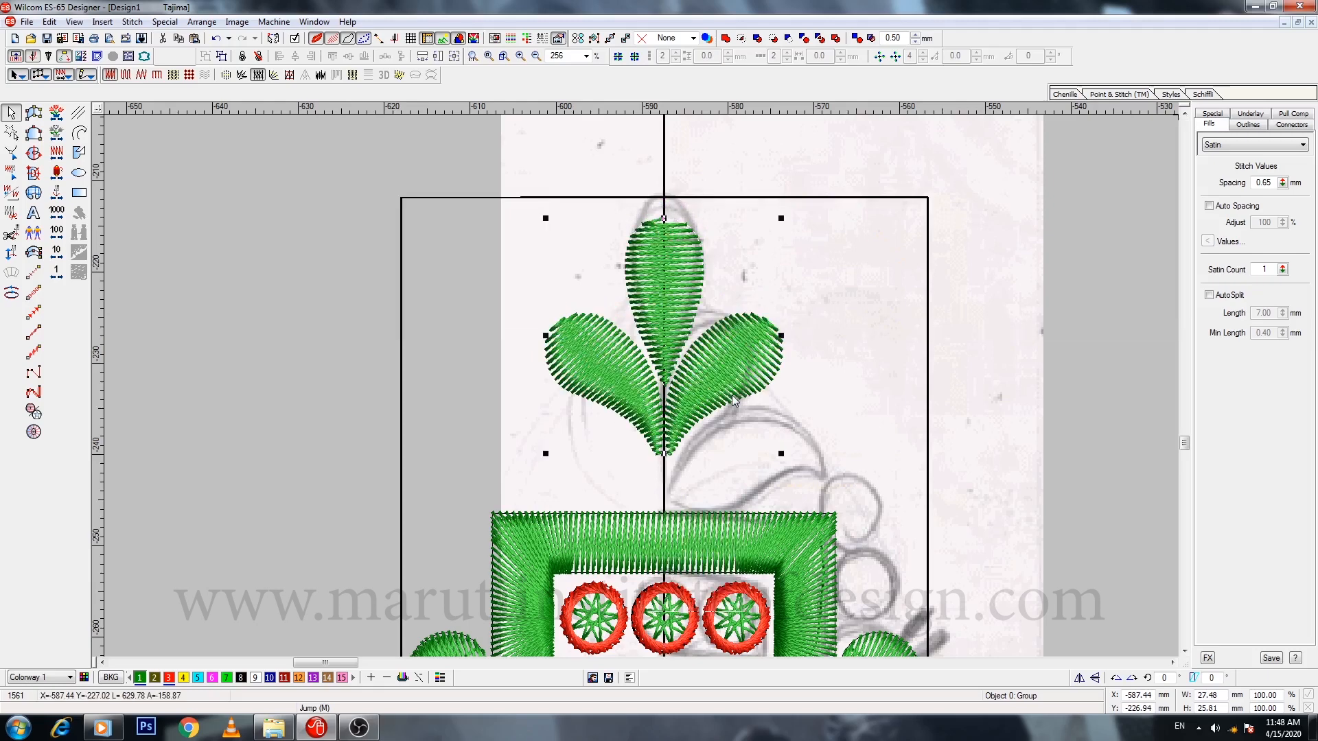
# Step: Digitize the sketched curved leaf to the right of the centre line above the rectangle as a column shape about 18.7 mm wide
pyautogui.click(34, 113)
pyautogui.scroll(-2, 685, 455)
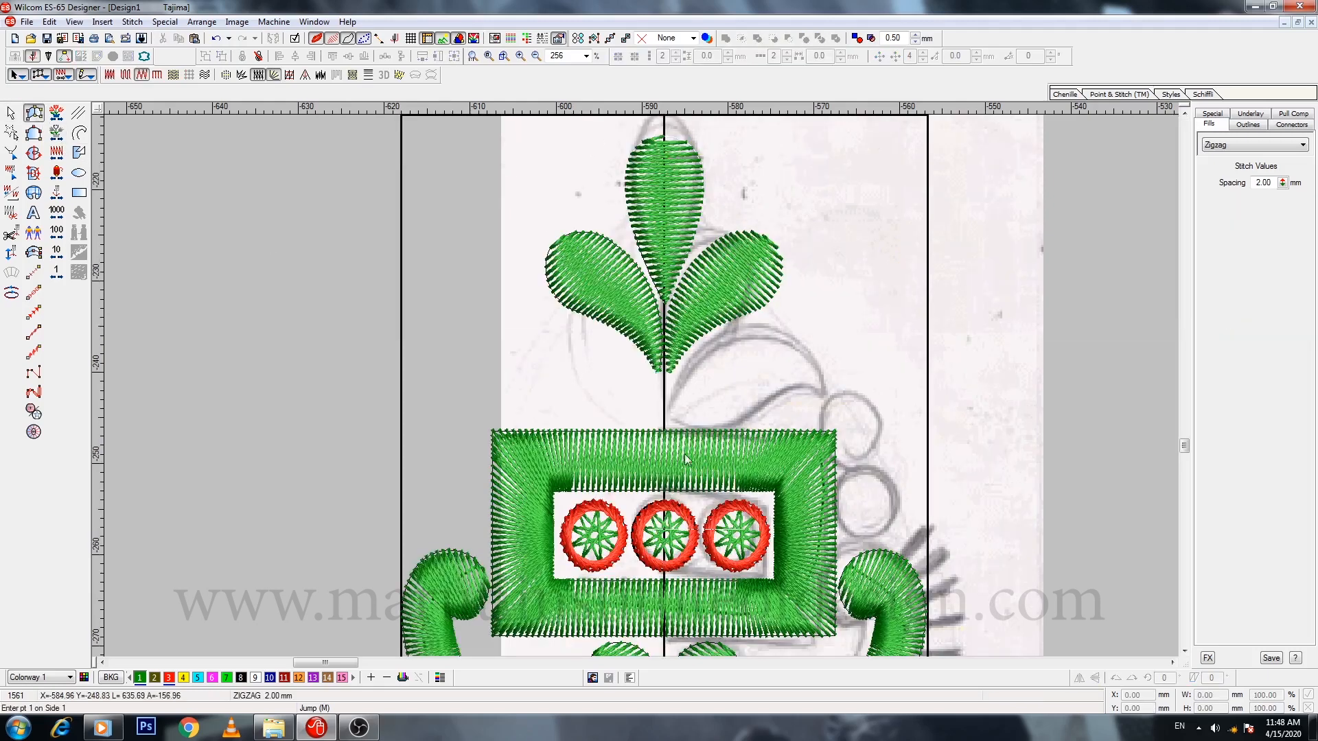
pyautogui.click(689, 365)
pyautogui.click(719, 343)
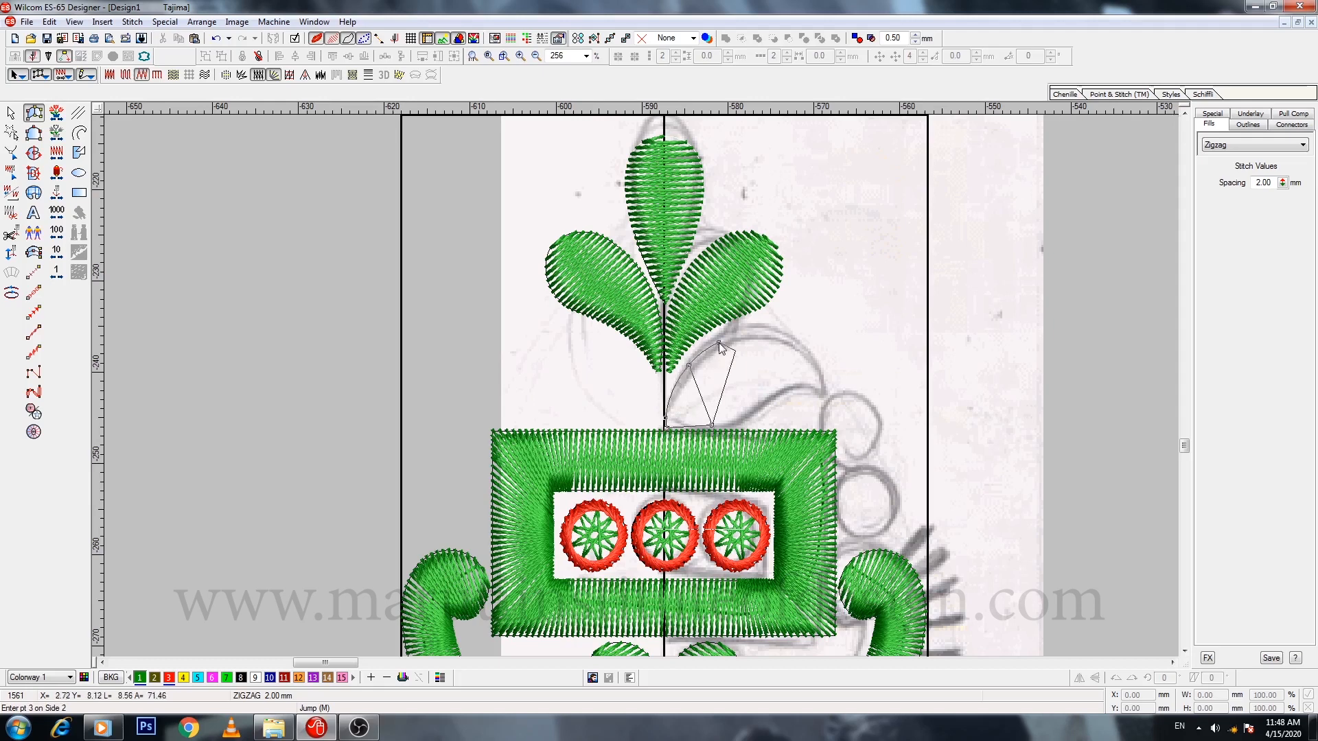
pyautogui.click(753, 415)
pyautogui.click(769, 333)
pyautogui.click(778, 390)
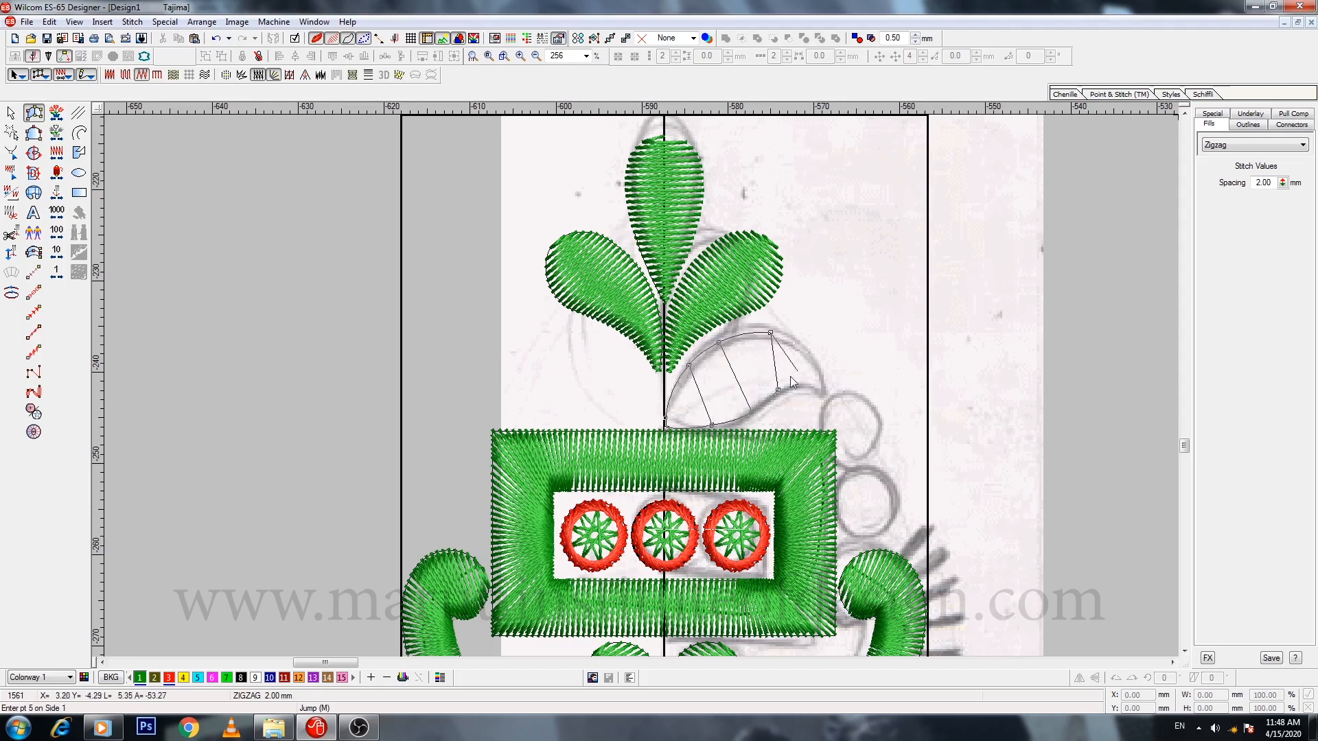
pyautogui.click(807, 381)
pyautogui.click(825, 390)
pyautogui.press('Return')
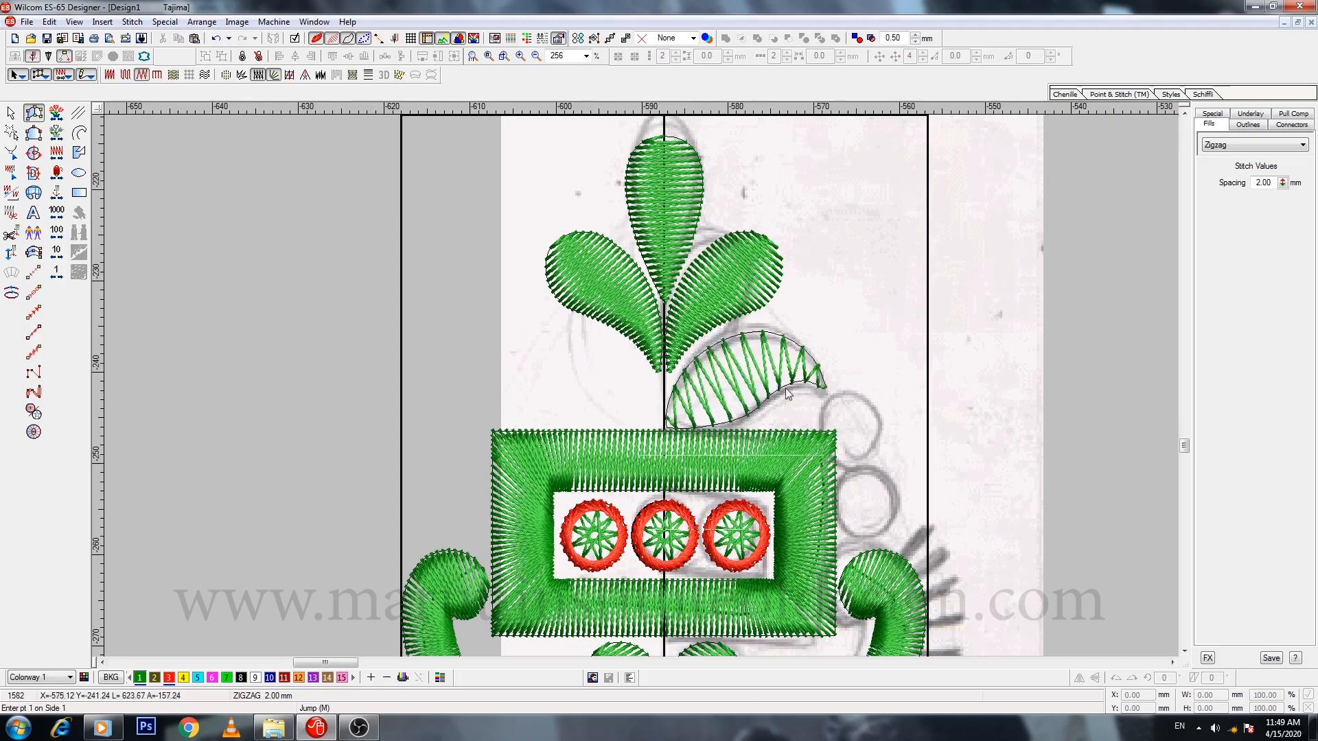
pyautogui.press('Escape')
# Step: Change the new curved leaf's fill from Zigzag to Satin
pyautogui.click(1235, 145)
pyautogui.click(1218, 149)
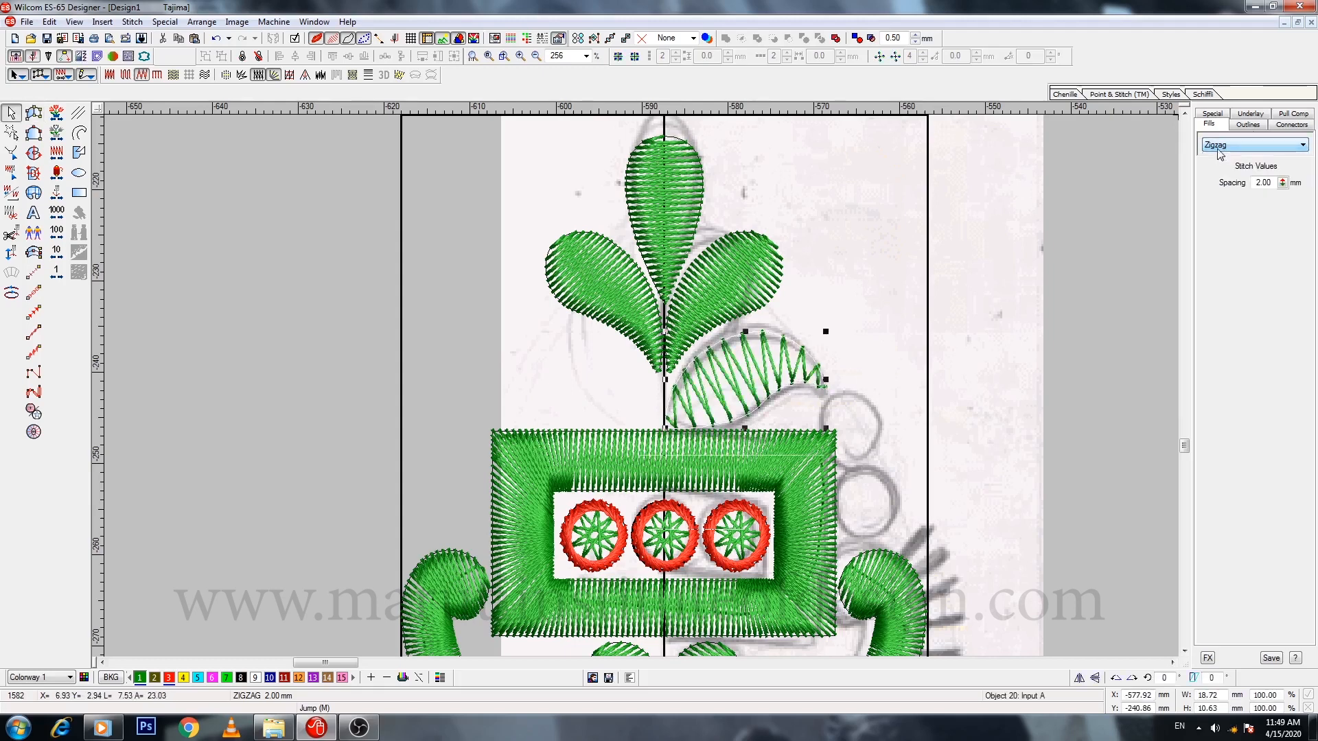
pyautogui.click(1218, 150)
pyautogui.click(1215, 157)
# Step: Reshape the leaf's lower edge outward to the rectangle's top edge and shift the leaf slightly upward, giving a height of about 11.1 mm
pyautogui.press('z')
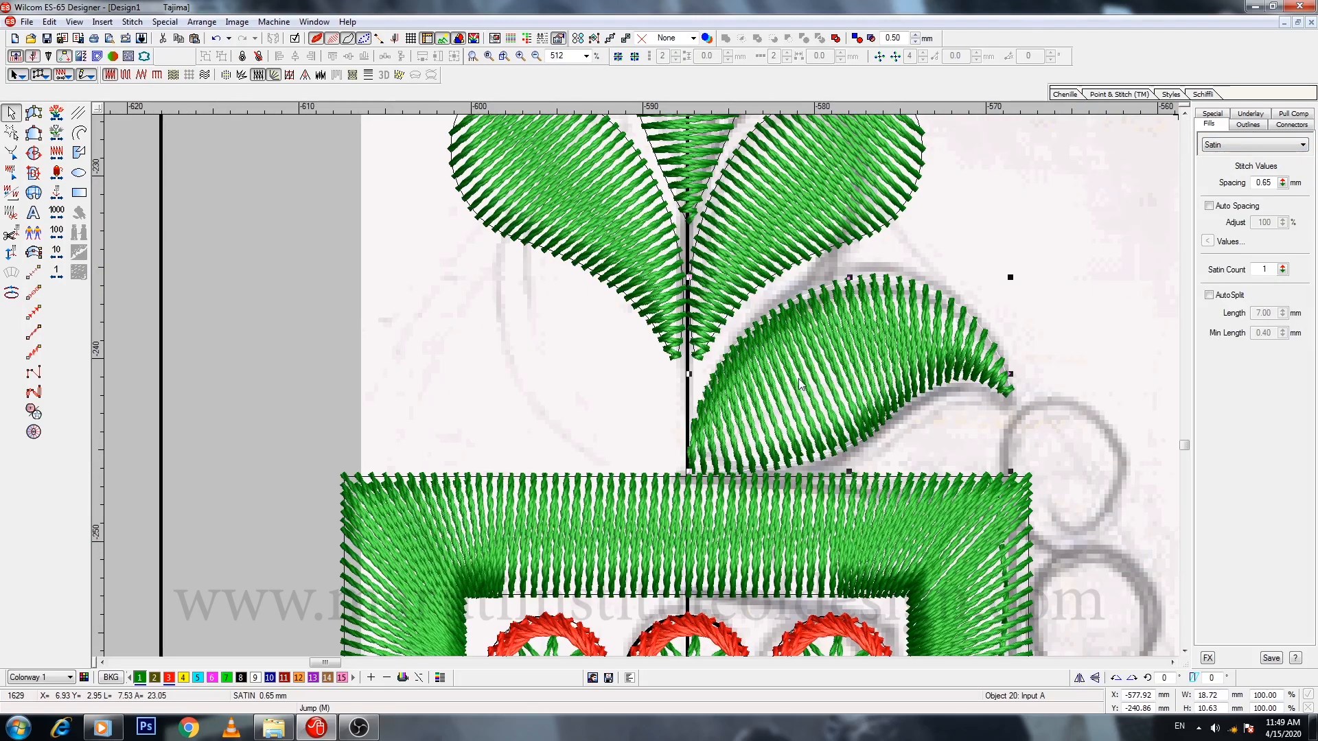
pyautogui.press('h')
pyautogui.moveTo(688, 450); pyautogui.dragTo(689, 471)
pyautogui.moveTo(786, 465); pyautogui.dragTo(800, 468)
pyautogui.moveTo(871, 443); pyautogui.dragTo(876, 445)
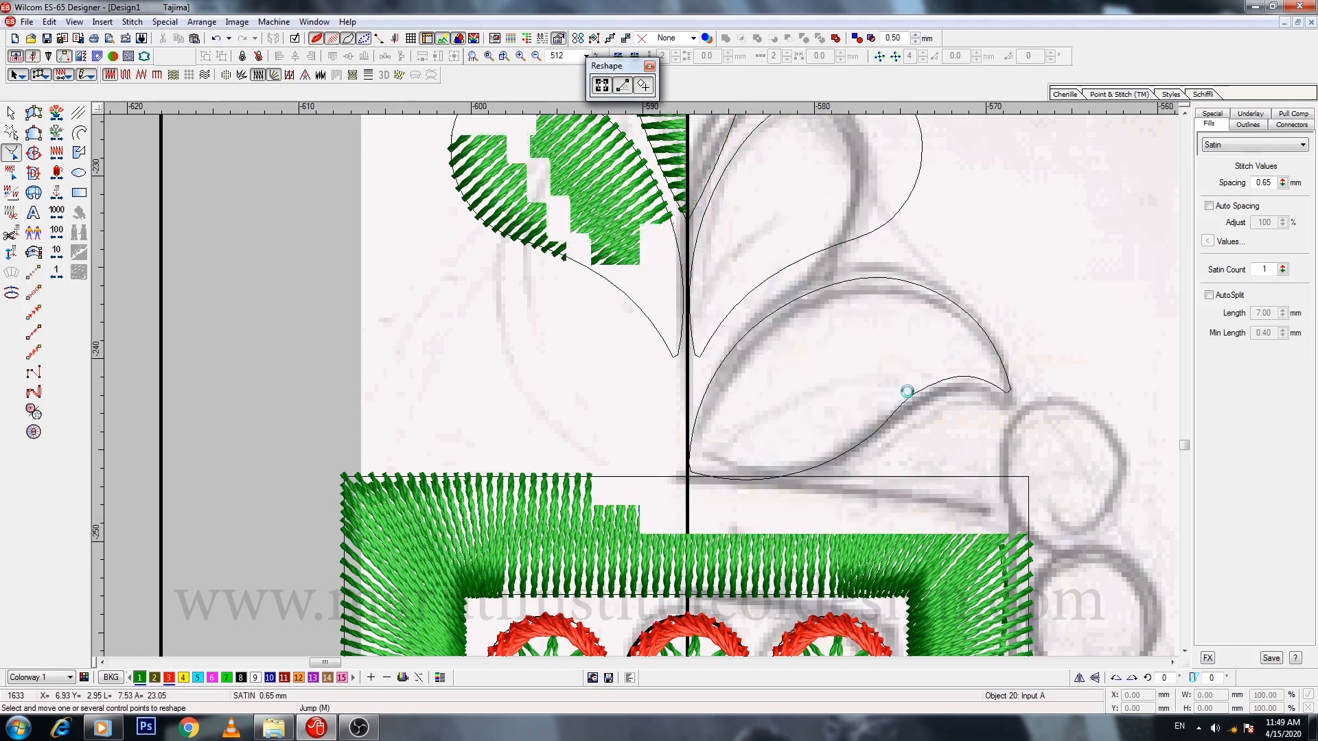
pyautogui.press('Escape')
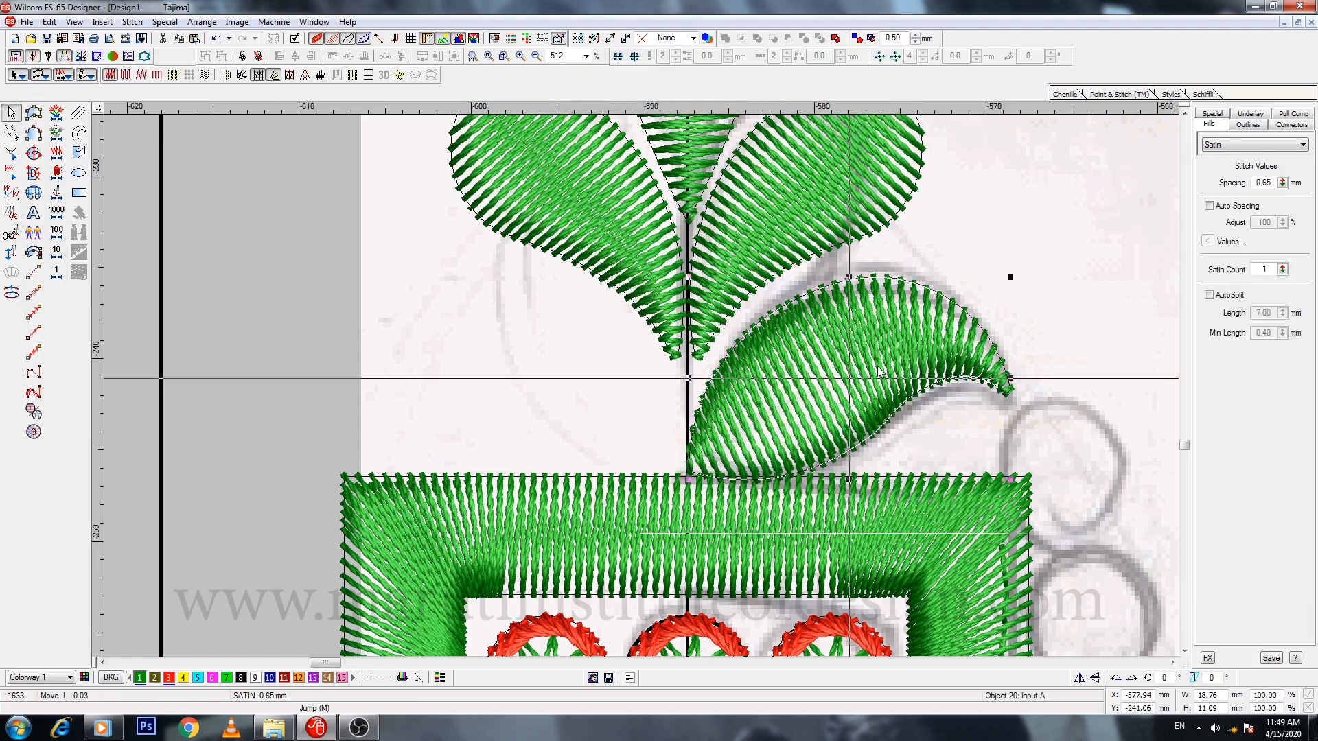
pyautogui.click(927, 375)
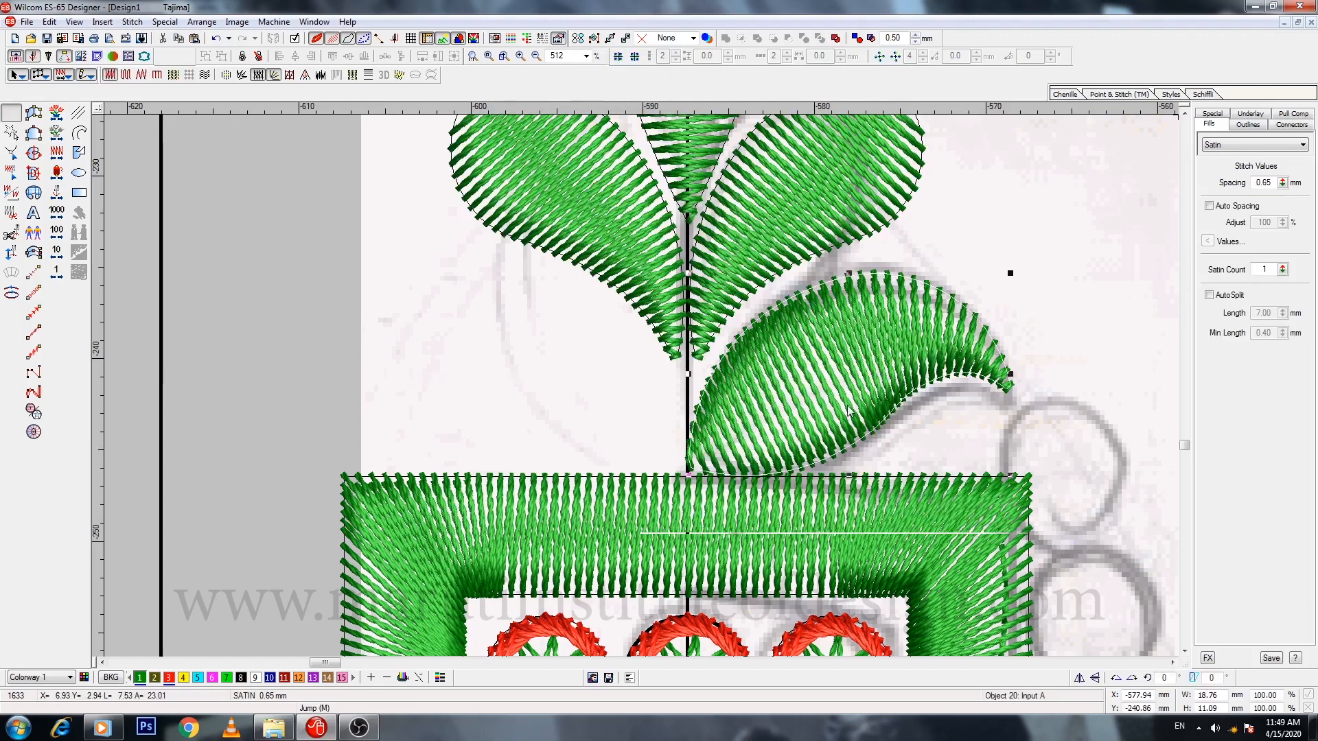
# Step: Mirror a copy of the curved leaf across the vertical centre line to form a symmetric pair above the rectangle
pyautogui.hotkey('shift', 'z')
pyautogui.click(744, 395)
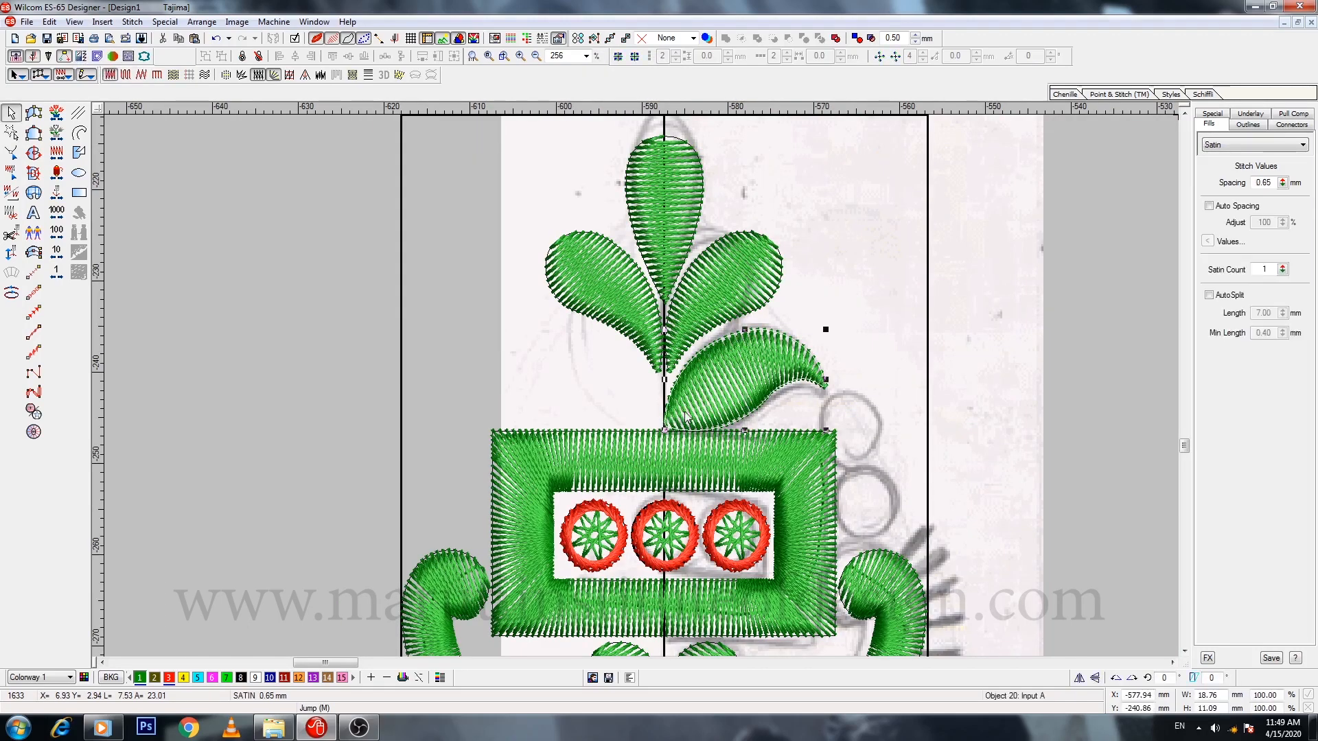
pyautogui.hotkey('ctrl', 'd')
pyautogui.hotkey('ctrl', 't')
pyautogui.click(741, 342)
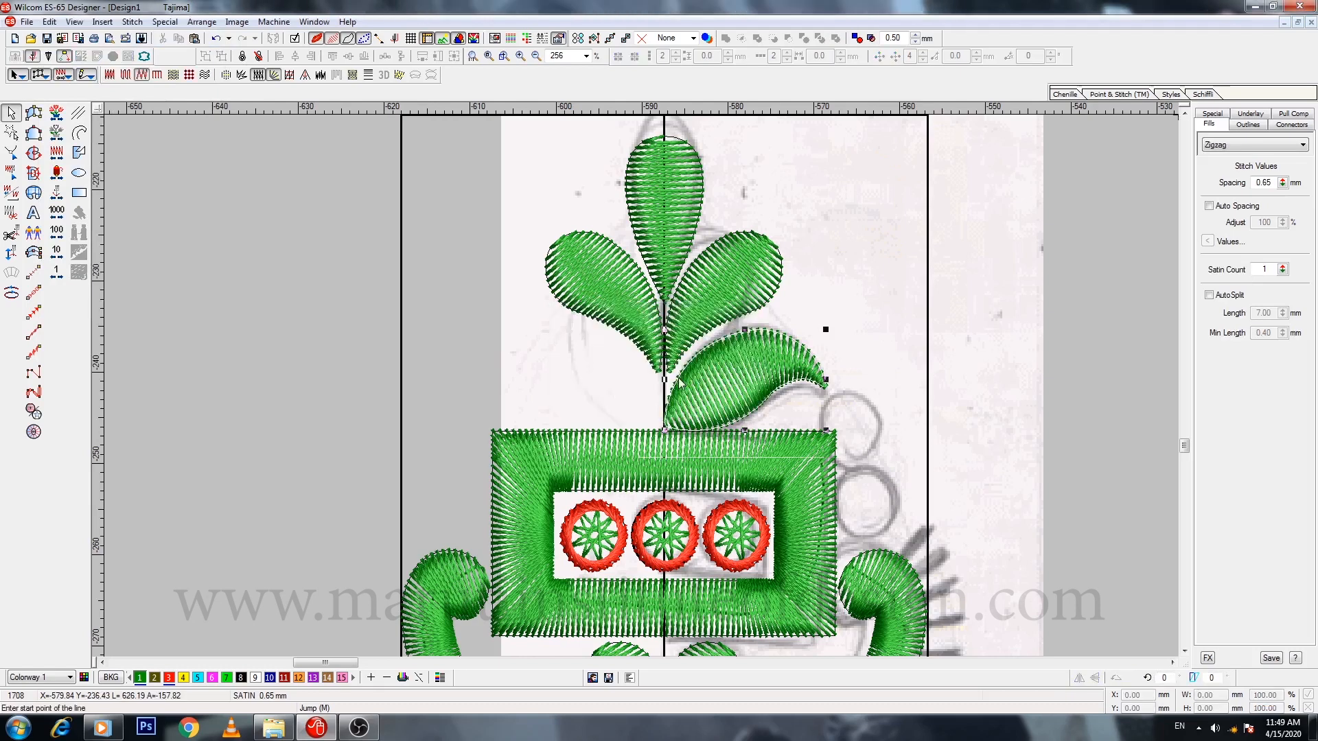
pyautogui.press('Escape')
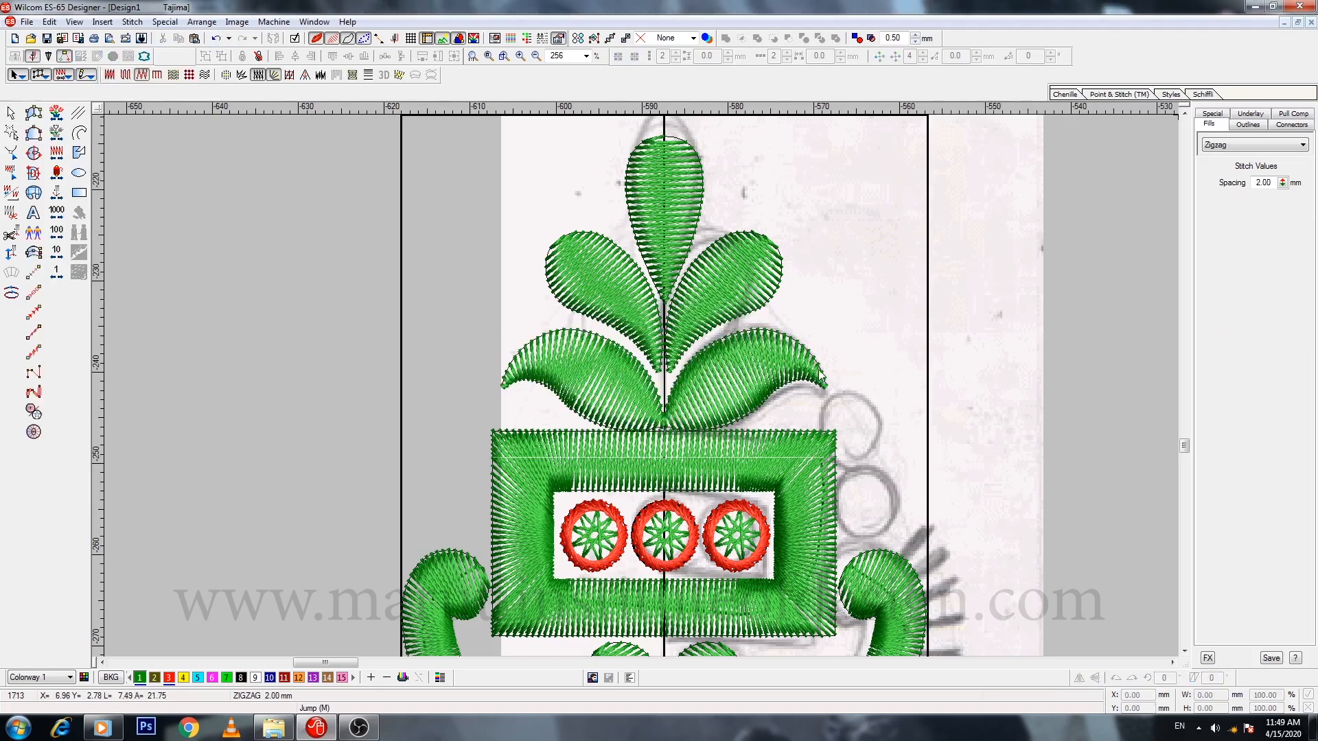
pyautogui.hotkey('shift', 'z')
pyautogui.scroll(-1, 741, 368)
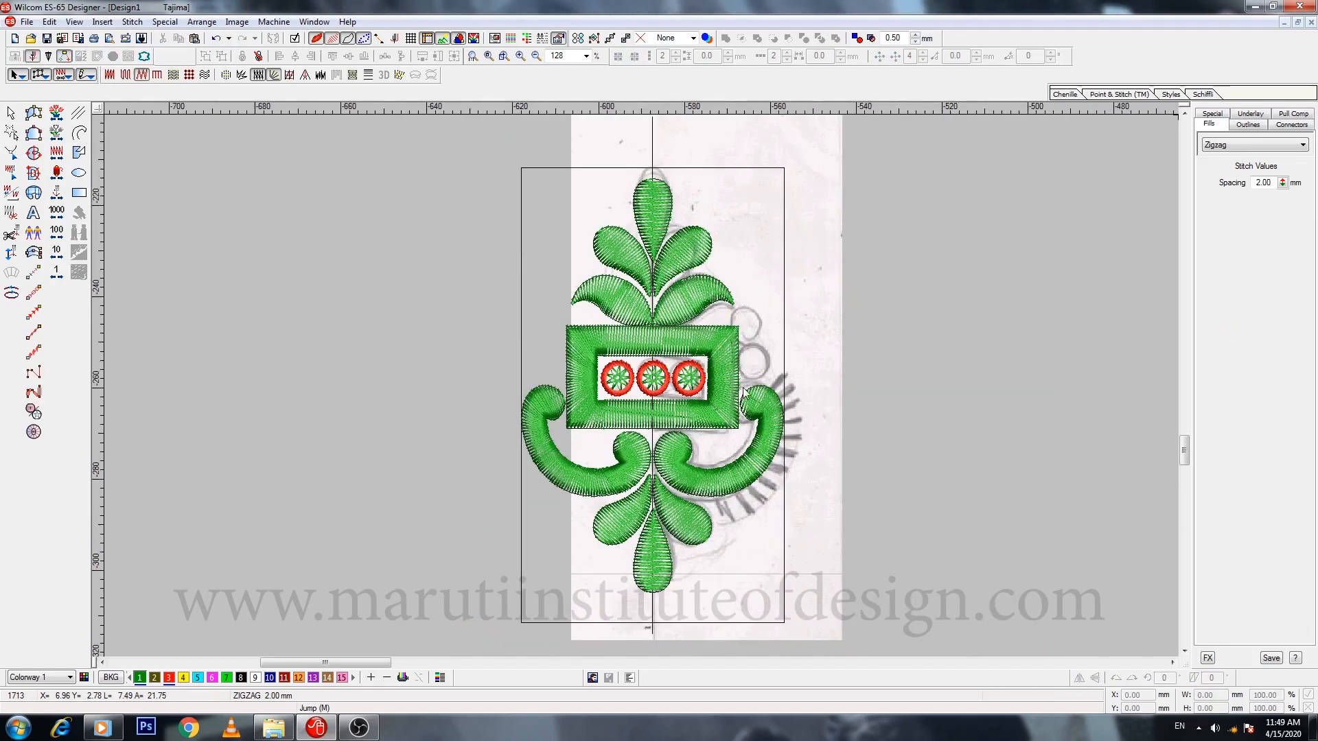
# Step: Place copies of the right ringed star on the two sketched circles beside the rectangle's upper right side
pyautogui.click(690, 384)
pyautogui.moveTo(689, 385); pyautogui.dragTo(756, 367)
pyautogui.press('z')
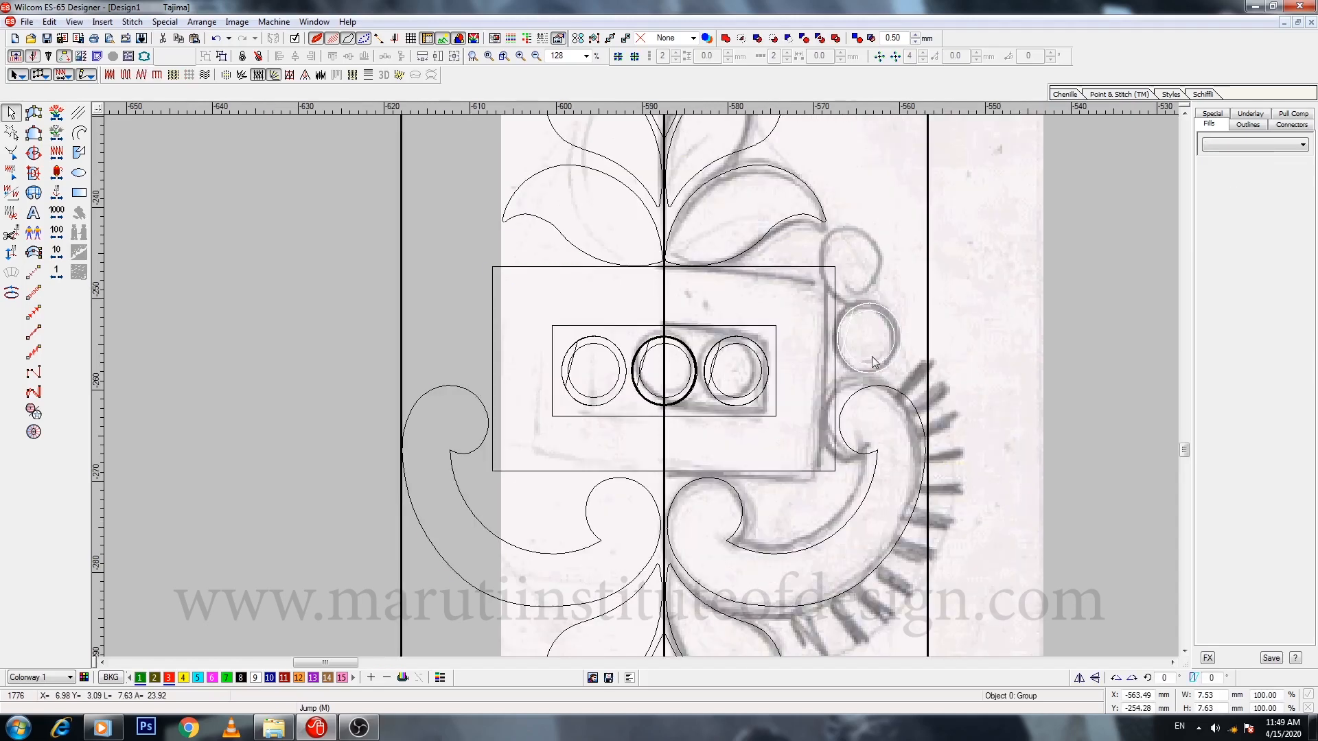
pyautogui.moveTo(884, 426); pyautogui.dragTo(875, 330)
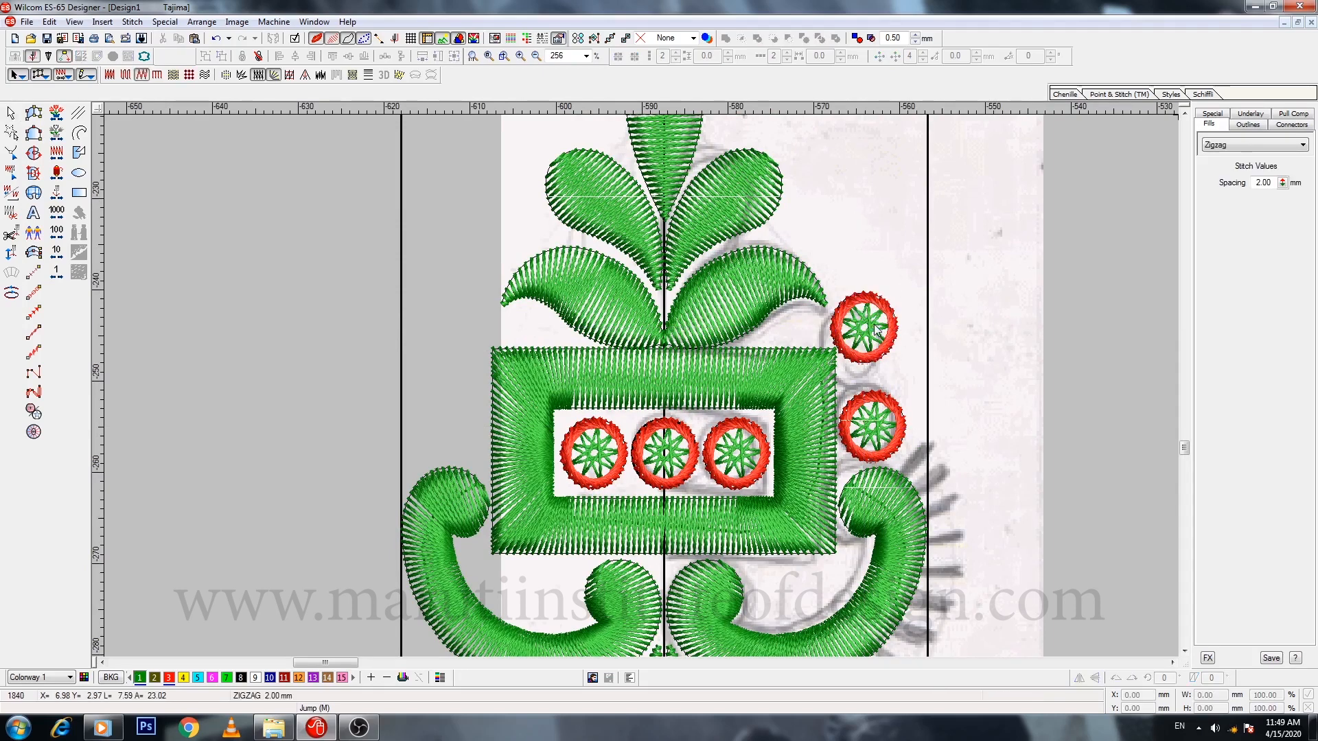
pyautogui.scroll(-2, 875, 330)
pyautogui.moveTo(877, 254); pyautogui.dragTo(882, 273)
pyautogui.hotkey('ctrl', 'z')
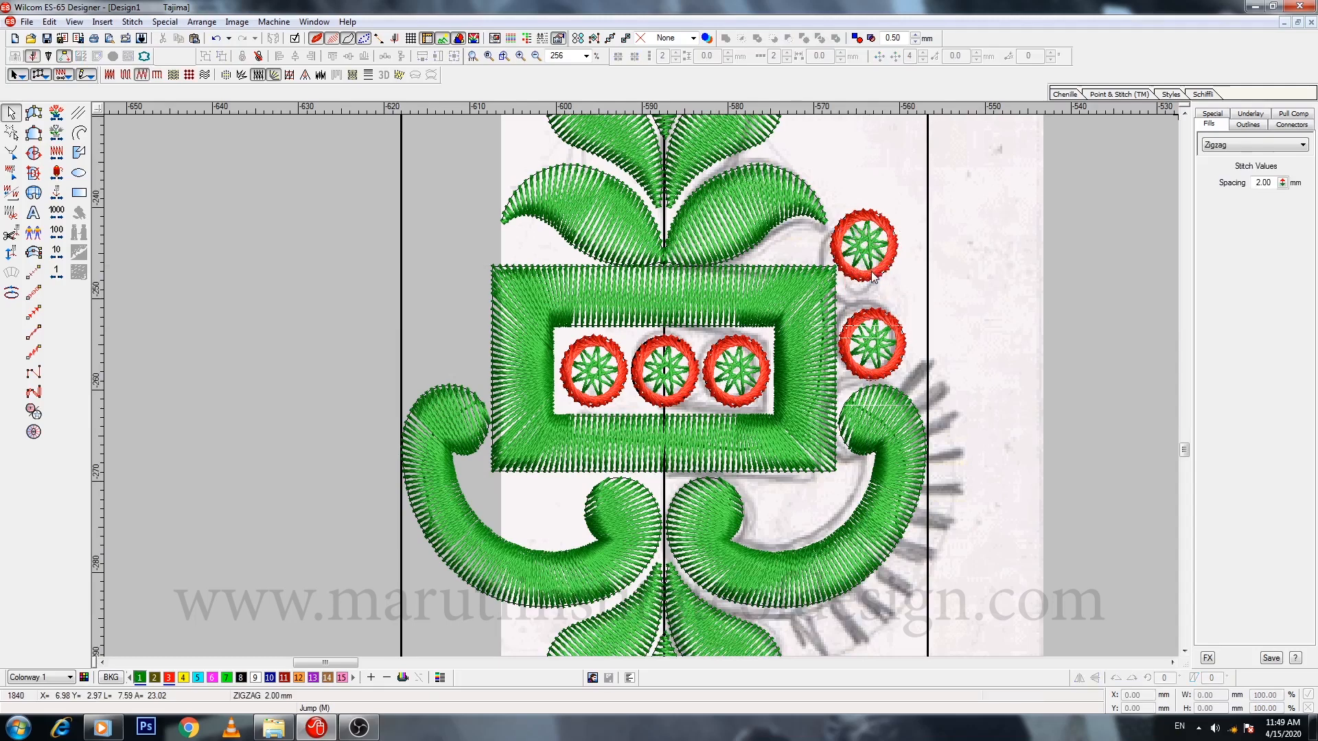
# Step: Draw an upright vector rectangle about 2.28 mm wide beside the sketch and set its height to 7.07 mm
pyautogui.scroll(-4, 877, 345)
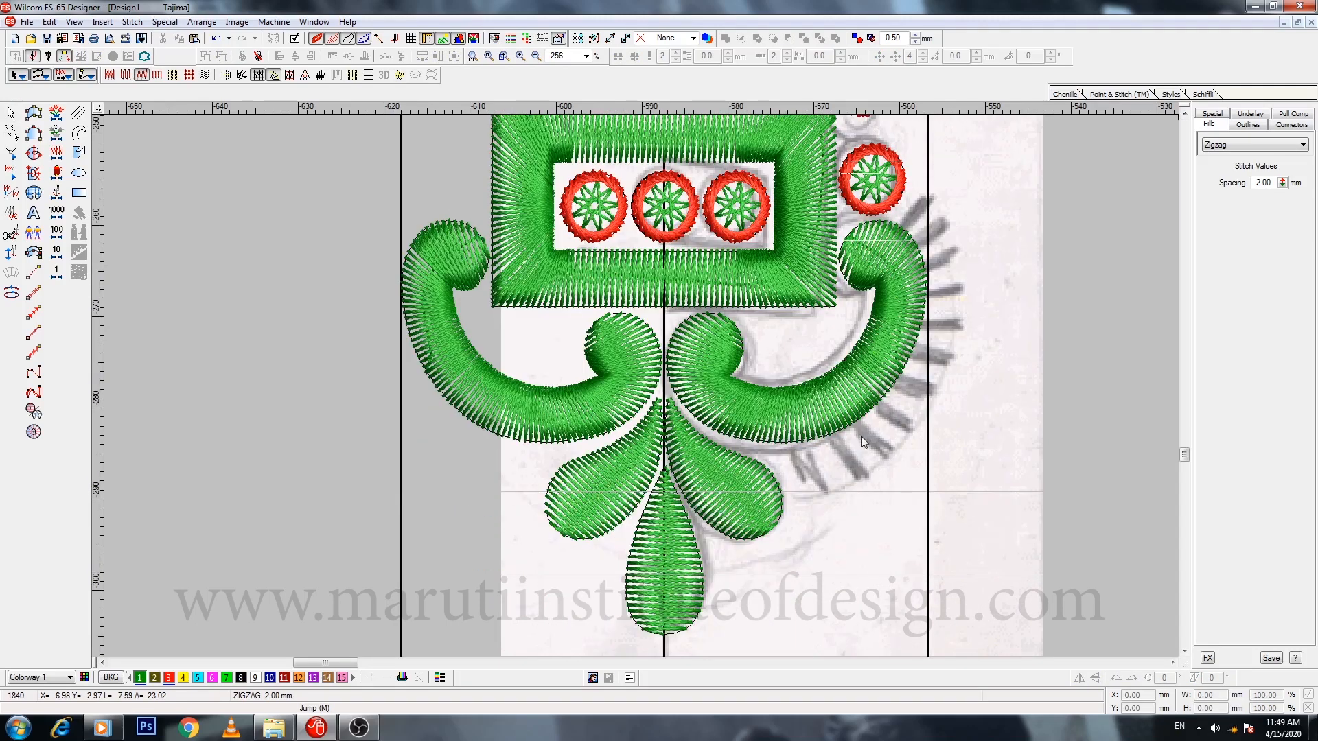
pyautogui.click(79, 193)
pyautogui.click(1064, 324)
pyautogui.click(1082, 414)
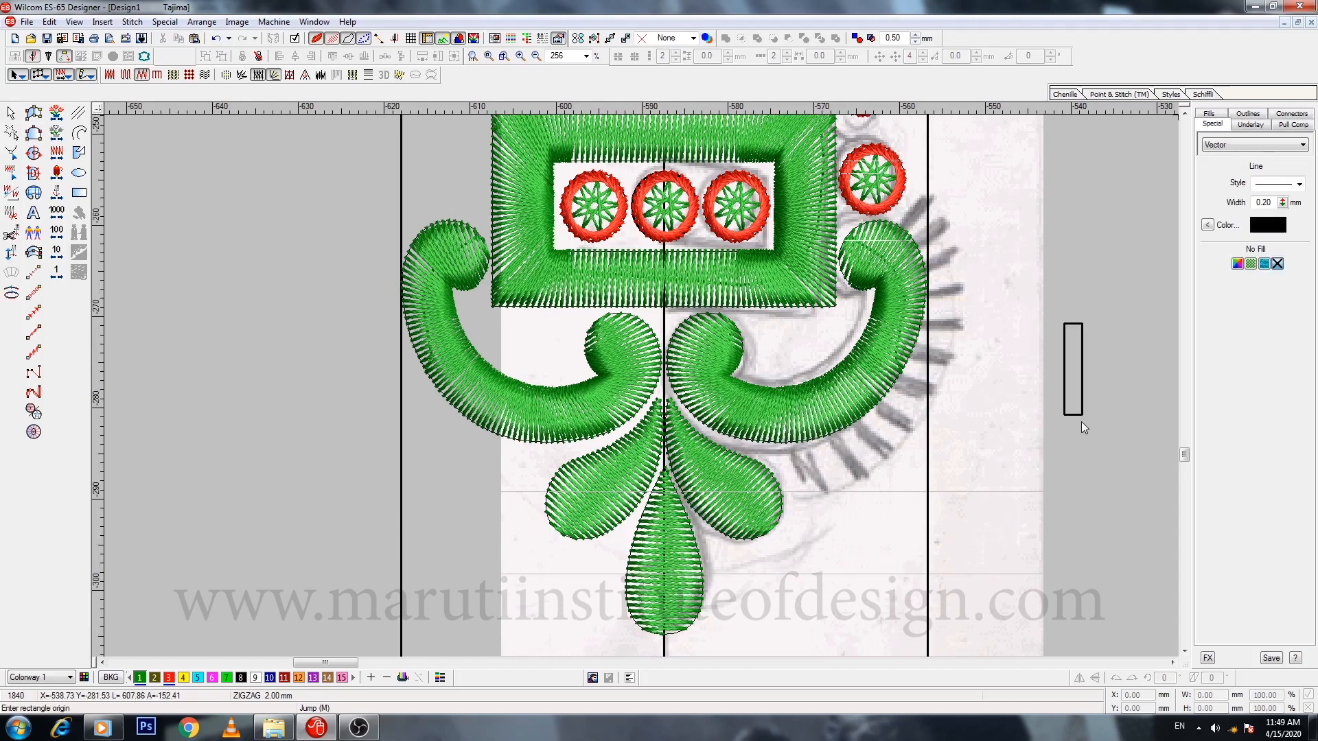
pyautogui.press('Escape')
pyautogui.write('7.07')
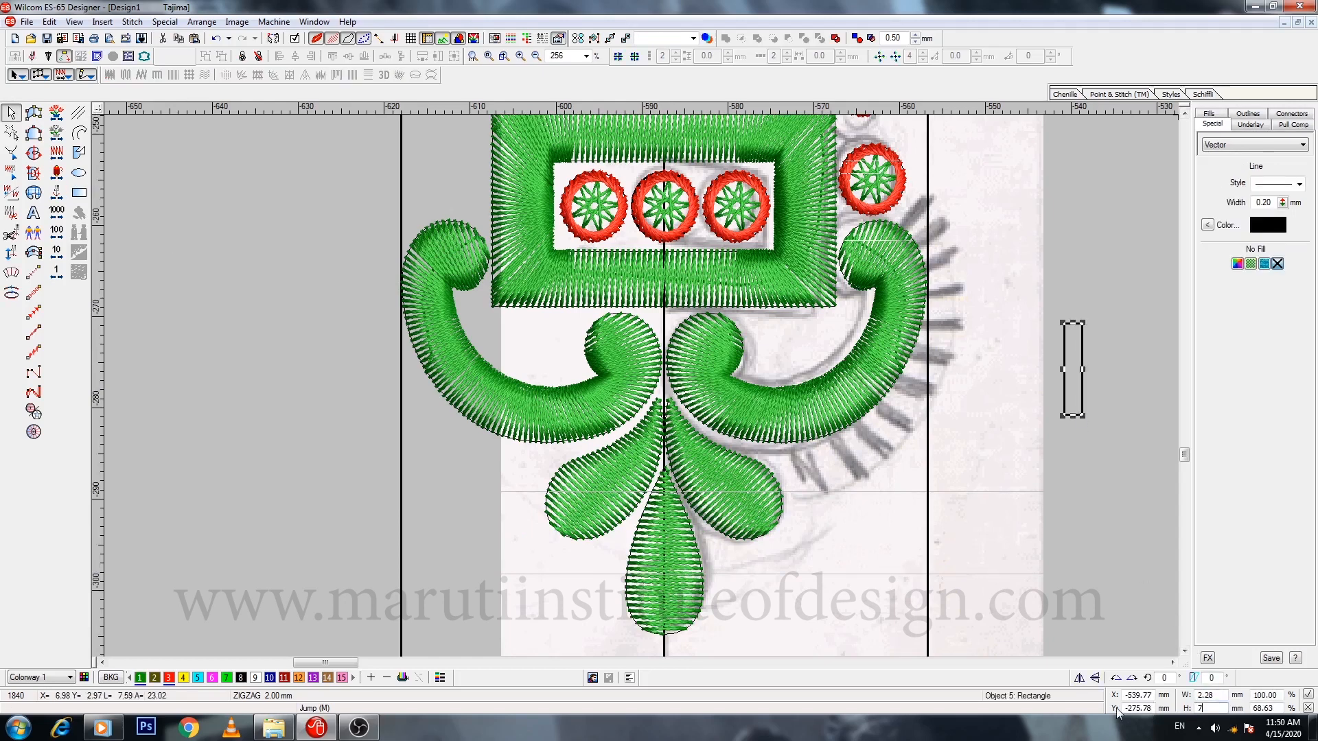
pyautogui.press('Return')
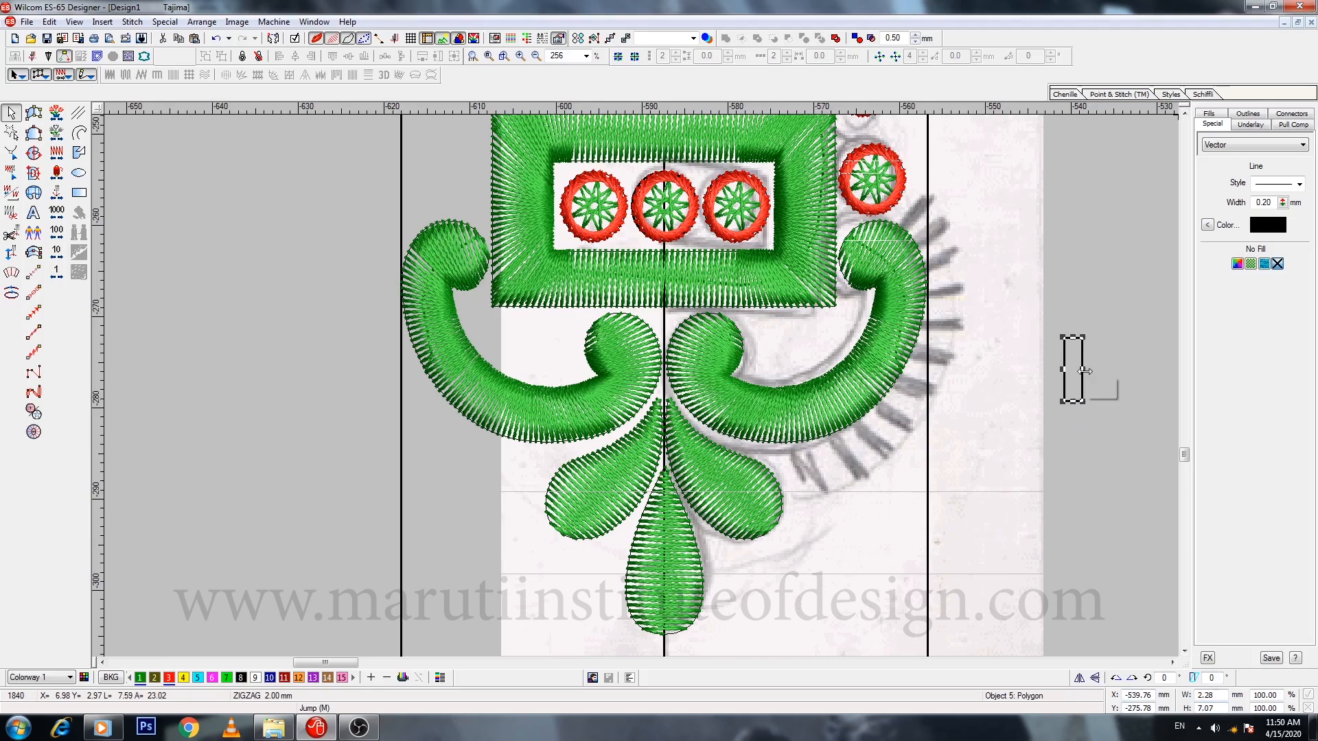
# Step: Narrow the small vector rectangle symmetrically to about 1.41 mm wide
pyautogui.moveTo(1083, 370); pyautogui.dragTo(1081, 372)
pyautogui.press('b')
pyautogui.moveTo(1023, 289); pyautogui.dragTo(1091, 445)
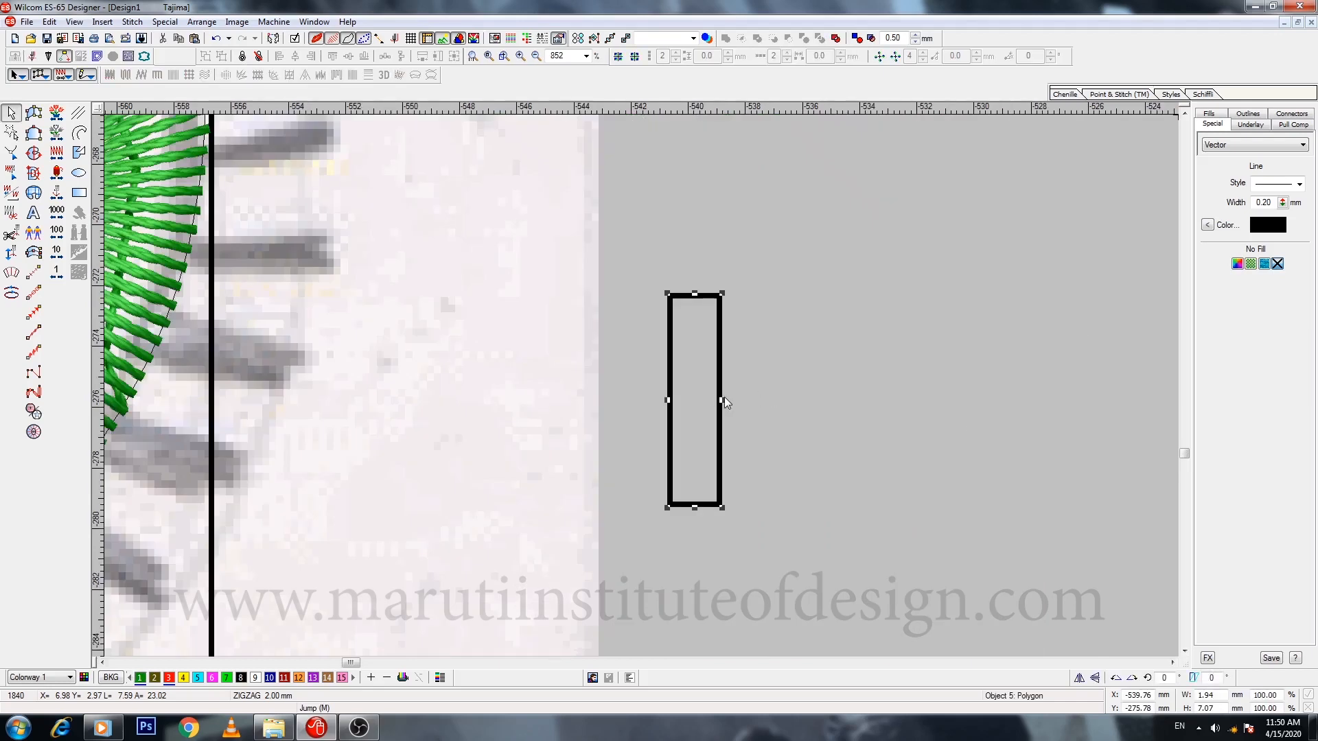
pyautogui.moveTo(723, 400); pyautogui.dragTo(716, 403)
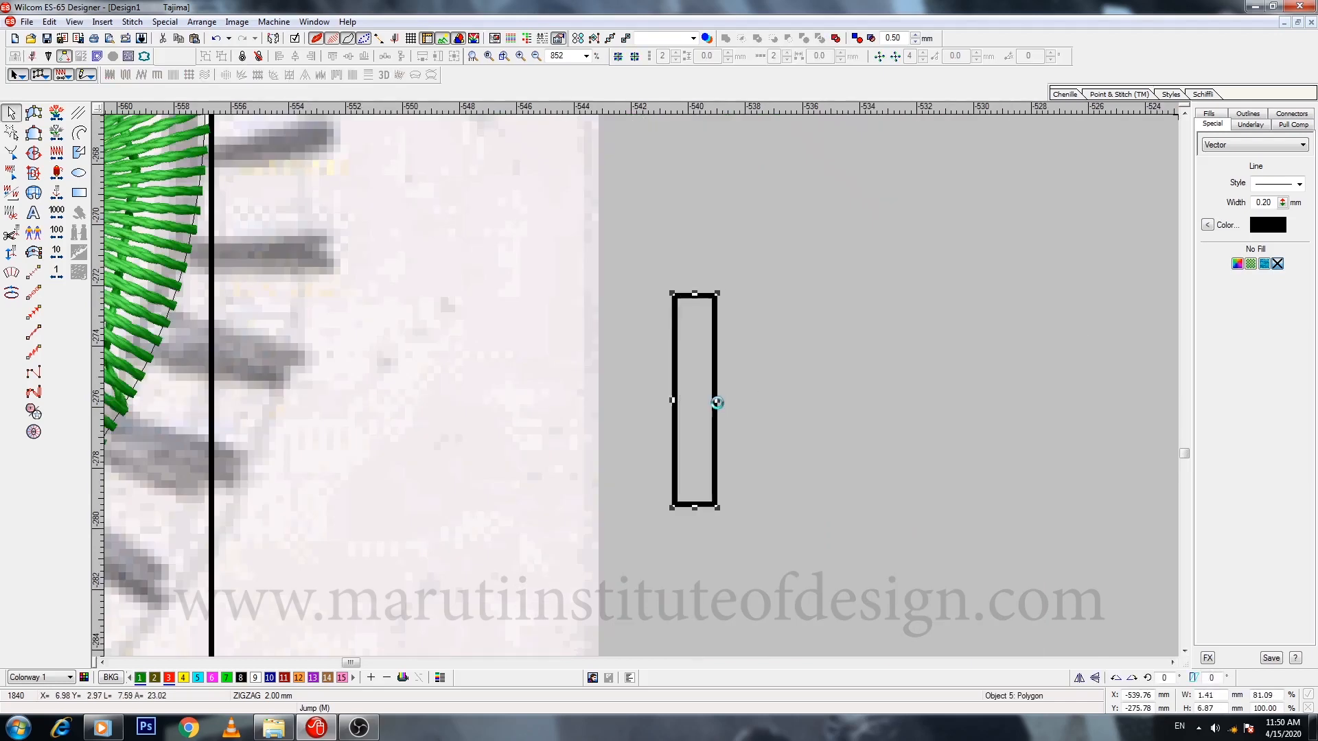
# Step: Digitize an Input A column shape inside the small rectangle, following its corners
pyautogui.click(33, 112)
pyautogui.click(674, 503)
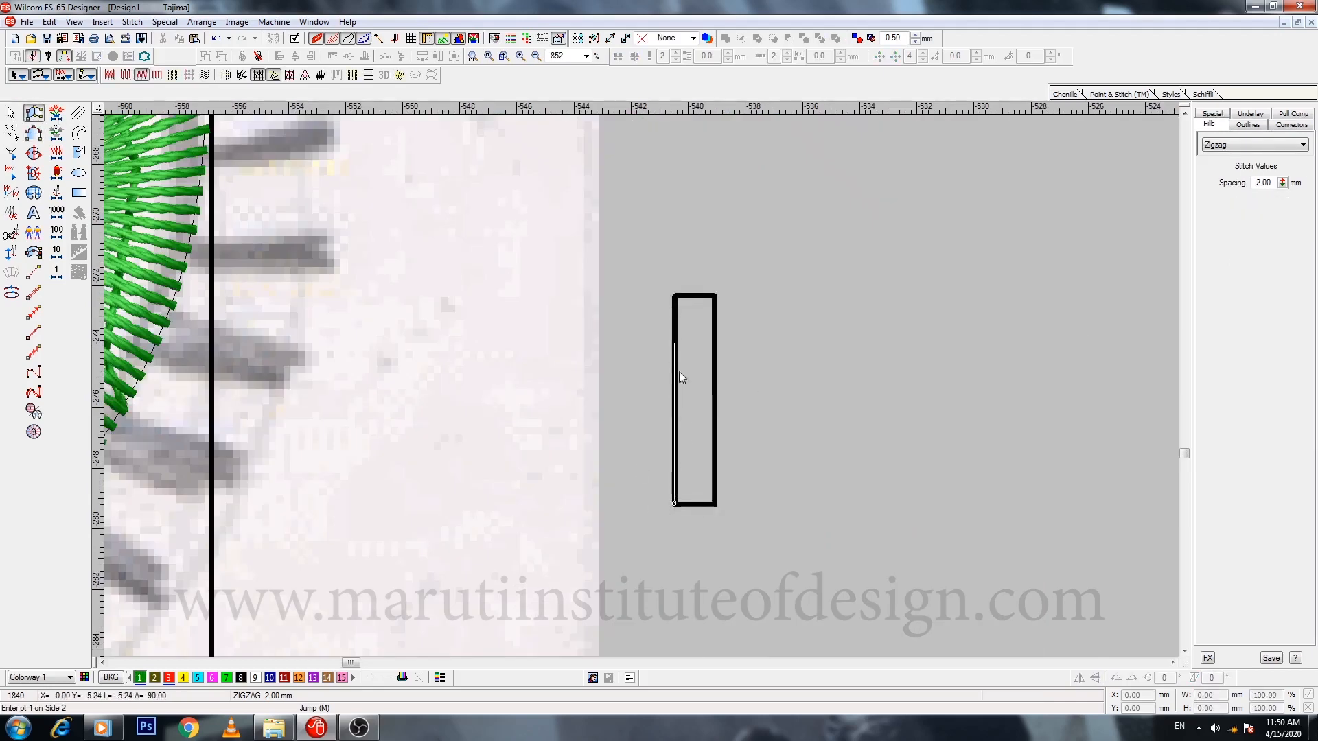
pyautogui.click(714, 504)
pyautogui.press('Return')
pyautogui.press('Escape')
# Step: Change the small column's fill to Satin with 0.50 mm stitch spacing
pyautogui.click(694, 372)
pyautogui.click(1221, 145)
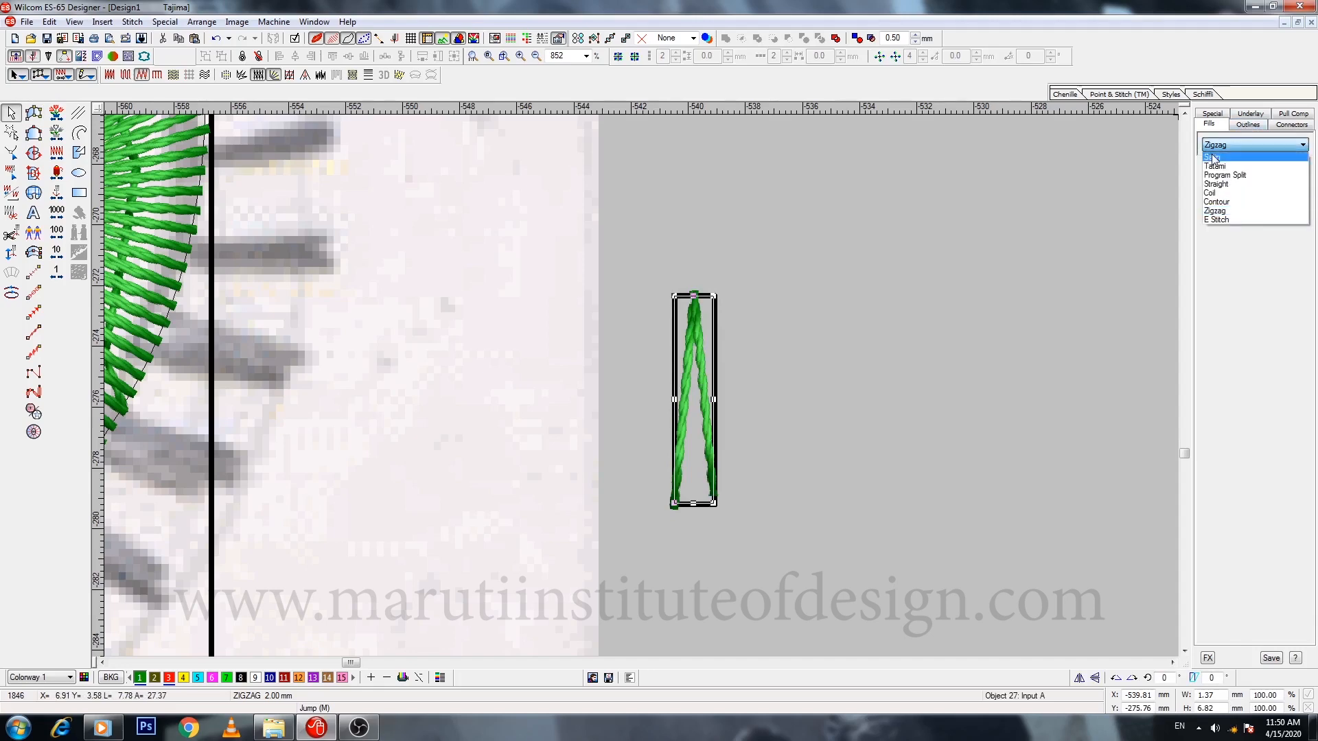
pyautogui.click(1212, 157)
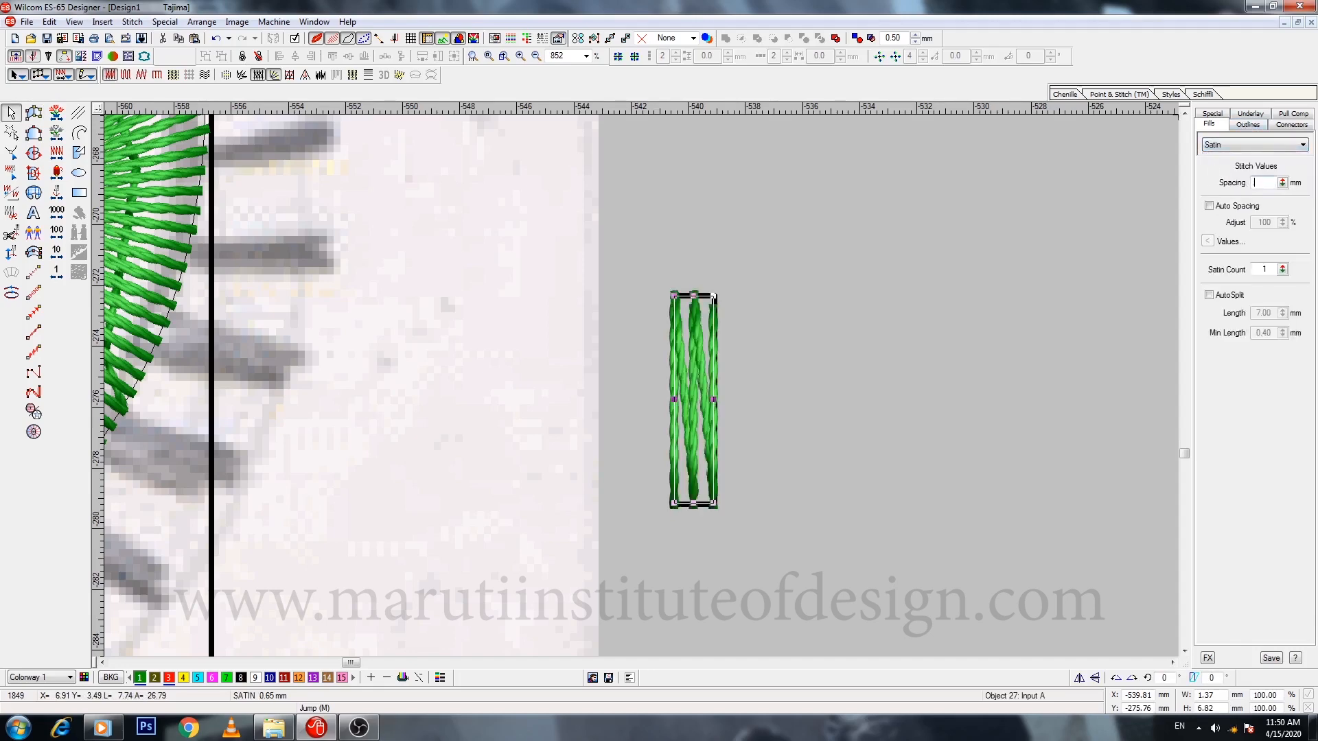
pyautogui.press('Return')
pyautogui.press('Escape')
# Step: Move the satin bar beside the sketched fringe and reshape it so its stitching ends at its bottom right corner
pyautogui.hotkey('shift', 'z')
pyautogui.hotkey('shift', 'z')
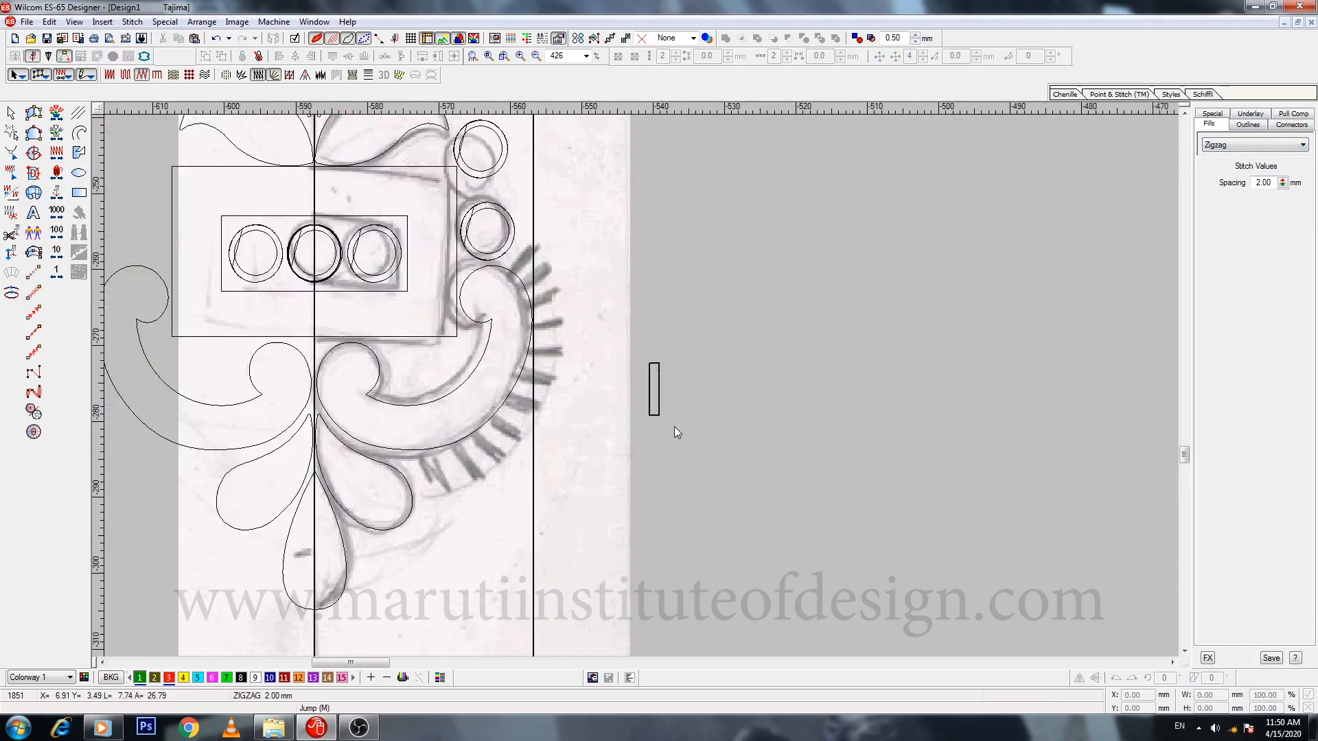
pyautogui.moveTo(655, 390); pyautogui.dragTo(583, 347)
pyautogui.press('b')
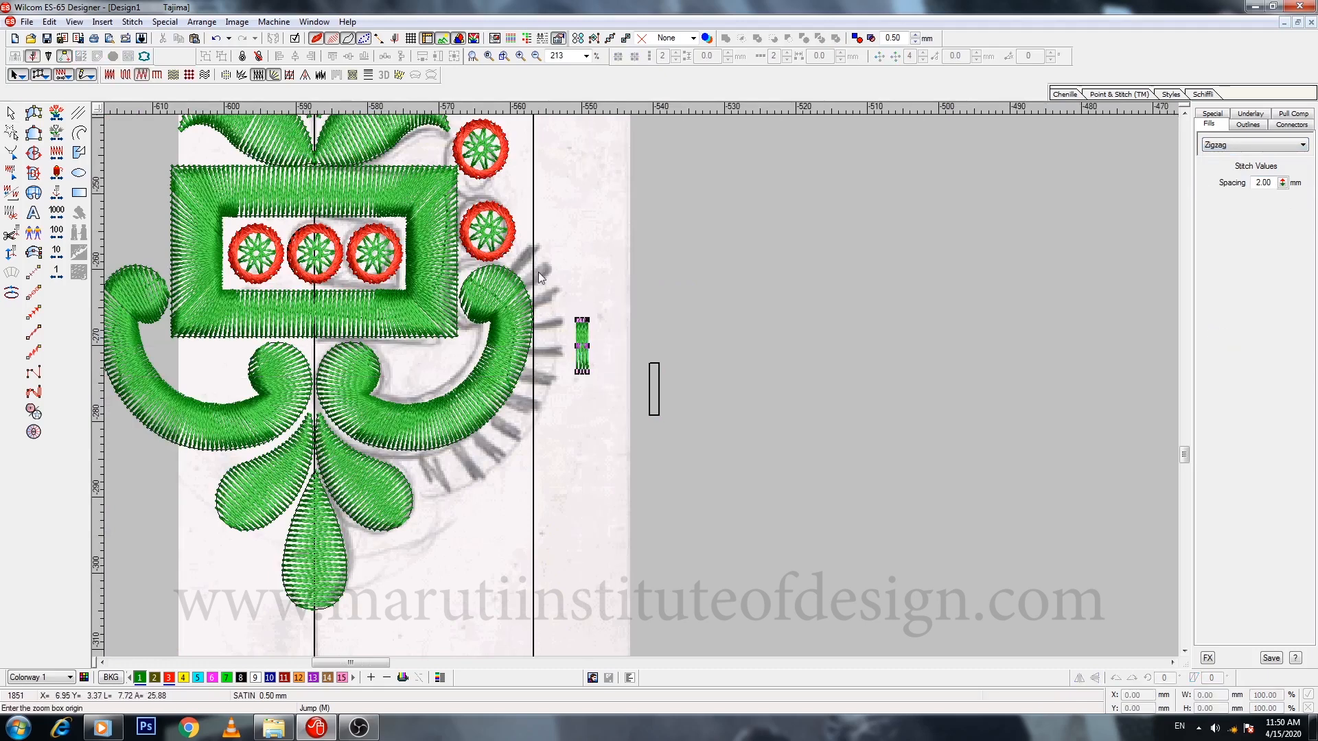
pyautogui.moveTo(523, 279); pyautogui.dragTo(650, 404)
pyautogui.press('h')
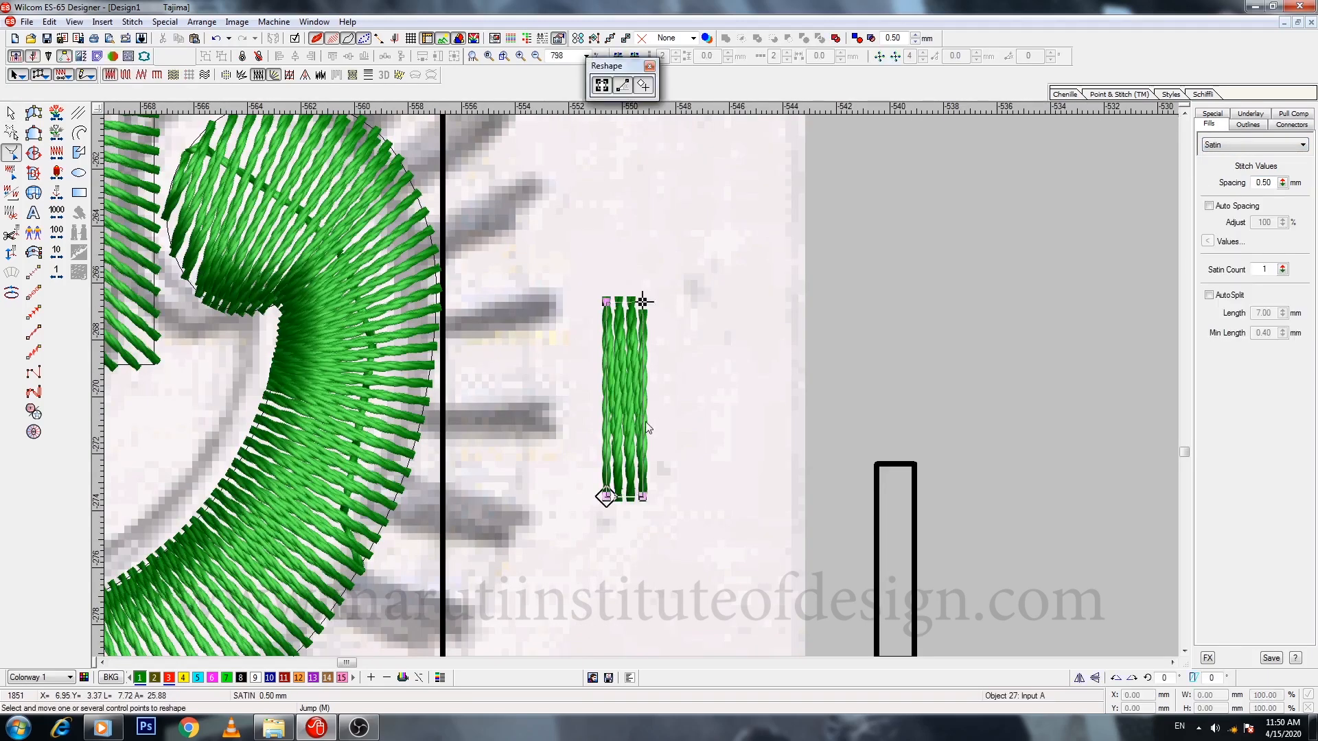
pyautogui.moveTo(643, 302)
pyautogui.mouseDown()
pyautogui.moveTo(669, 334)
pyautogui.moveTo(657, 340)
pyautogui.moveTo(659, 305)
pyautogui.moveTo(656, 491)
pyautogui.mouseUp()
pyautogui.press('Escape')
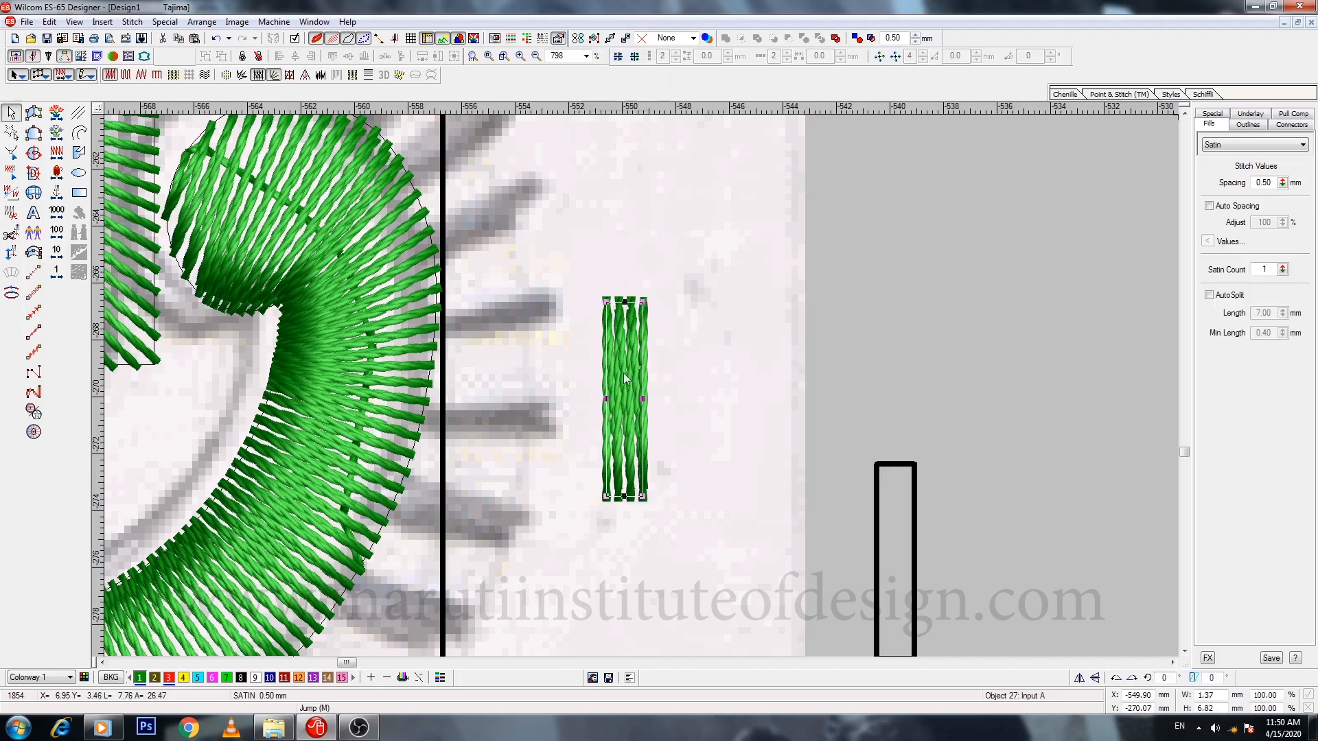
# Step: Make the satin bar motif 1 in a new motif set abcd, using its two bottom corners as reference points
pyautogui.click(166, 21)
pyautogui.click(199, 74)
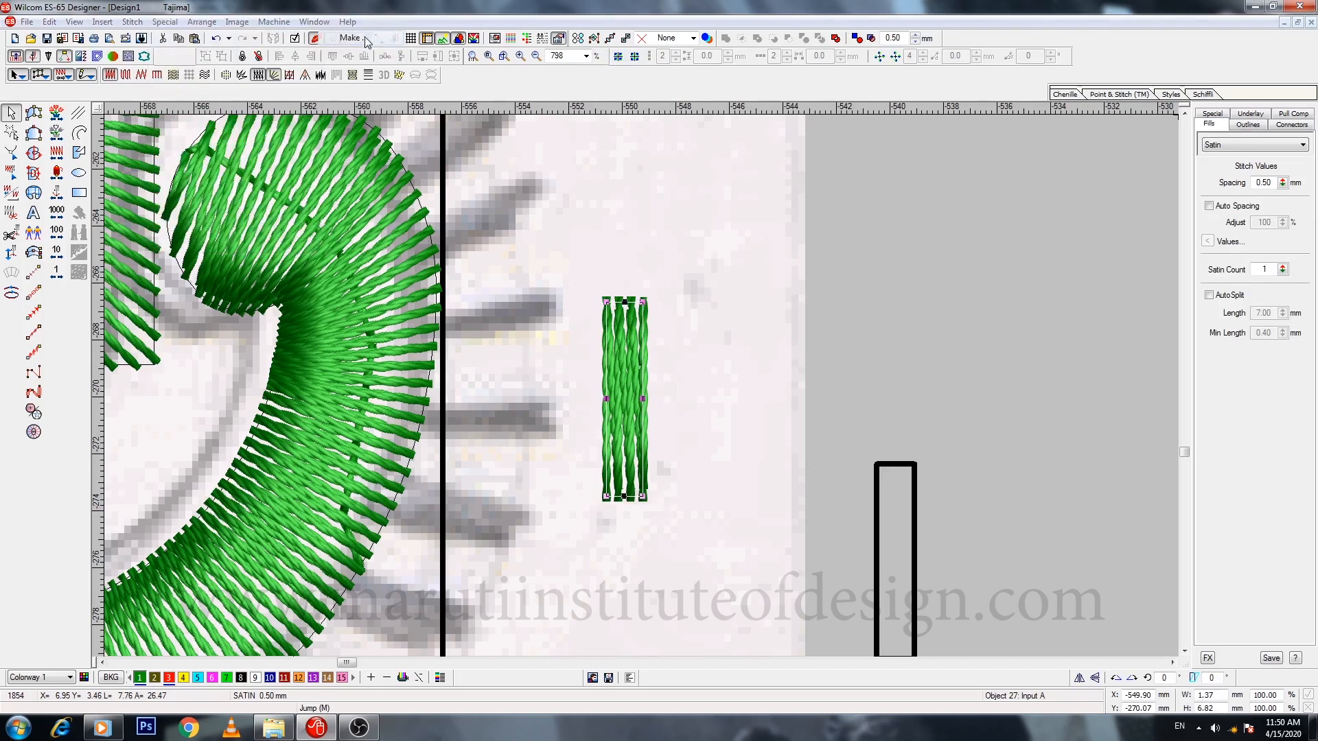
pyautogui.click(707, 344)
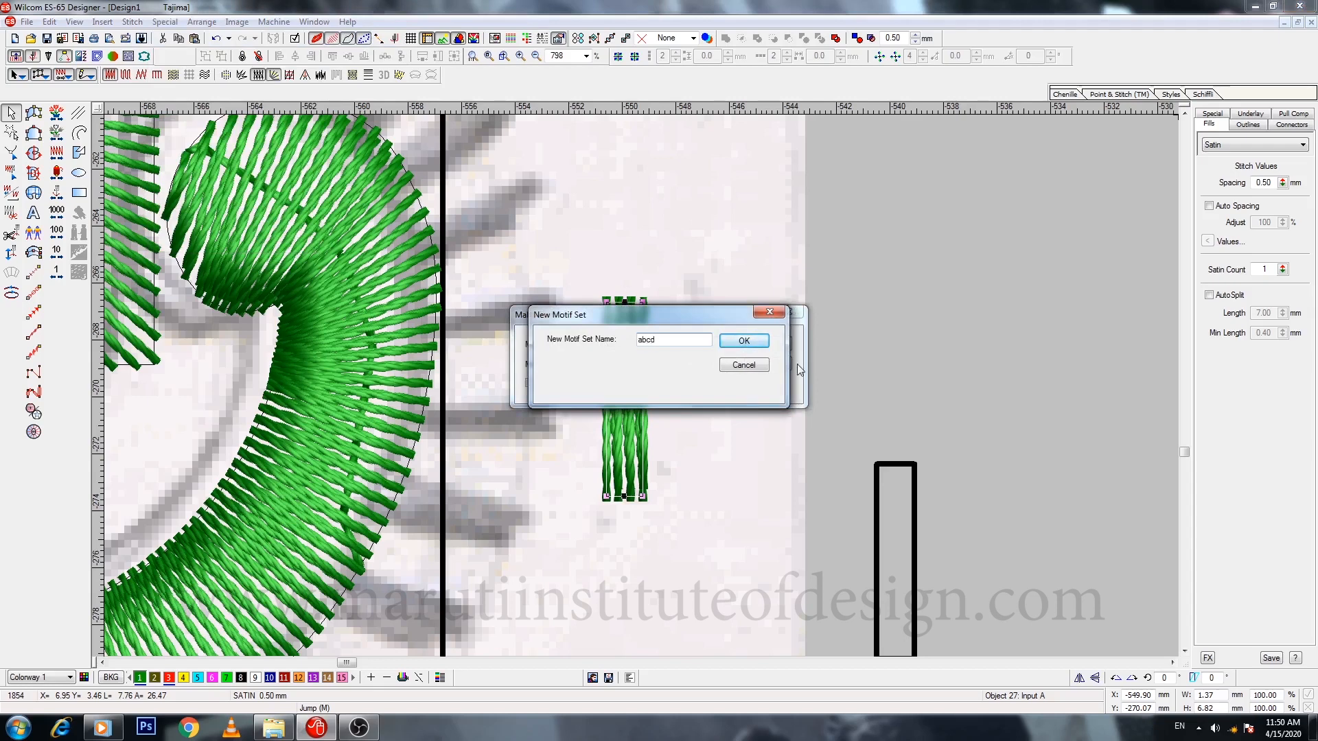
pyautogui.click(744, 340)
pyautogui.click(625, 362)
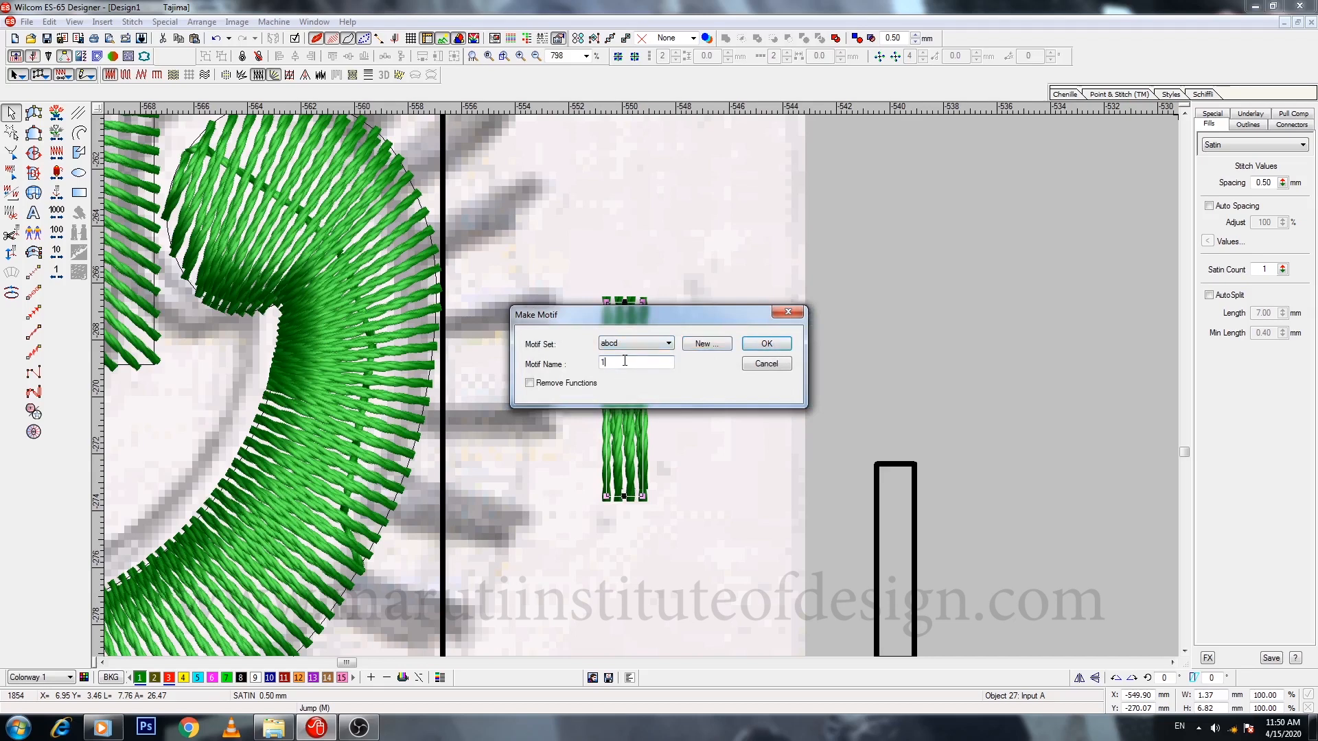
pyautogui.write('1')
pyautogui.click(766, 345)
pyautogui.click(605, 495)
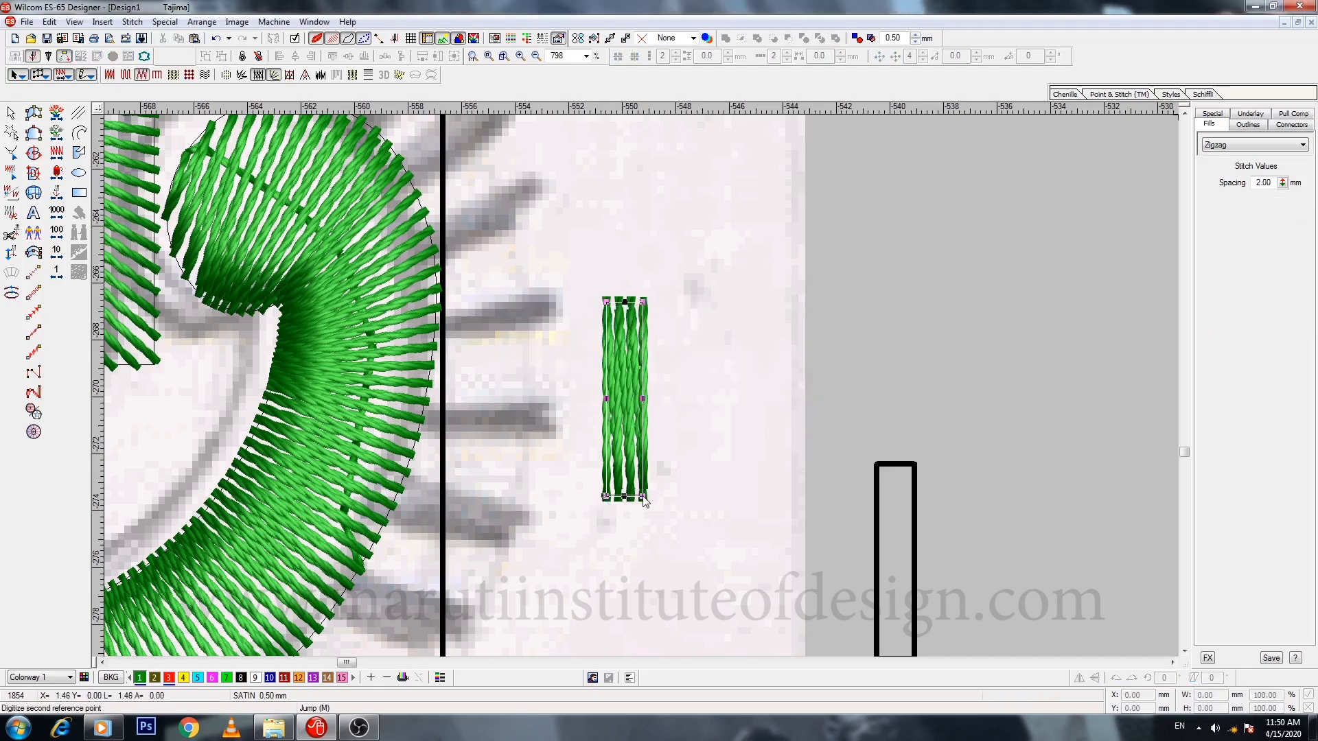
pyautogui.click(643, 496)
pyautogui.press('Return')
# Step: Move the satin bar off the sketch to the empty area past the small vector rectangle
pyautogui.hotkey('shift', 'z')
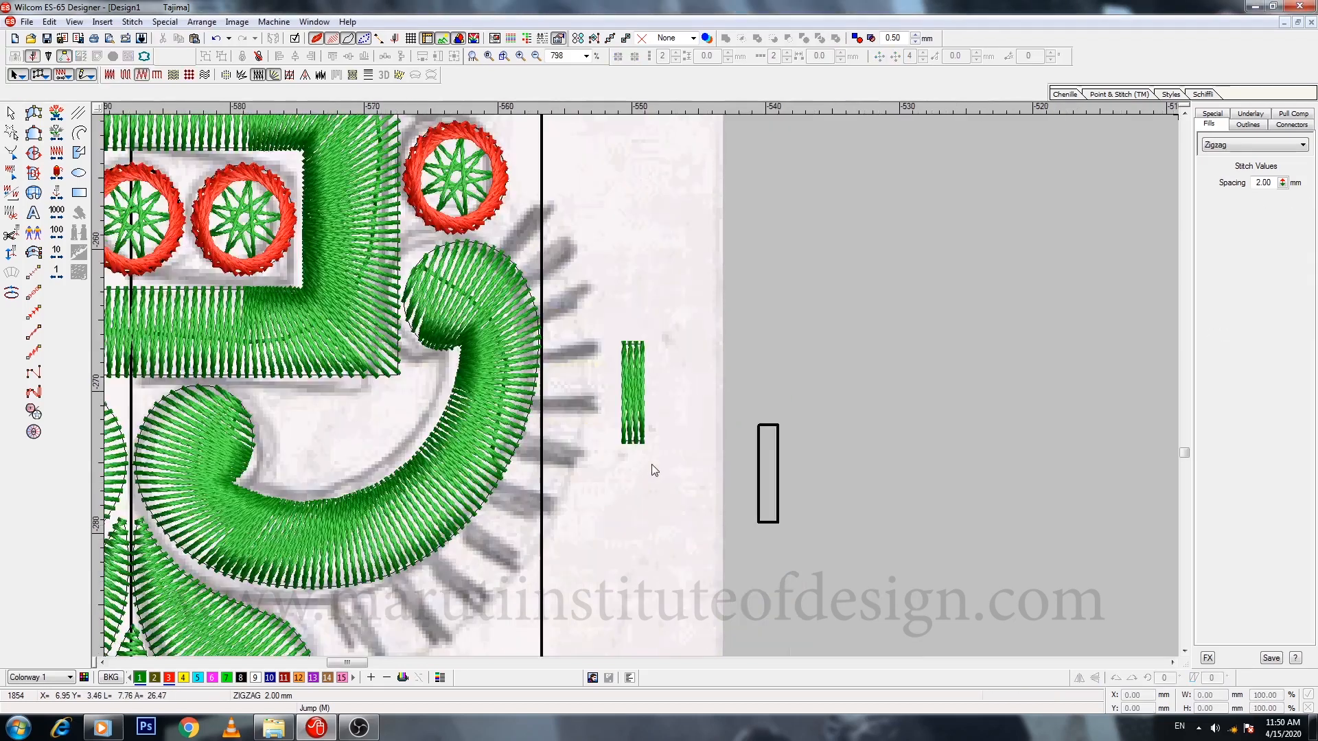
pyautogui.moveTo(622, 422); pyautogui.dragTo(885, 414)
pyautogui.moveTo(361, 665); pyautogui.dragTo(354, 665)
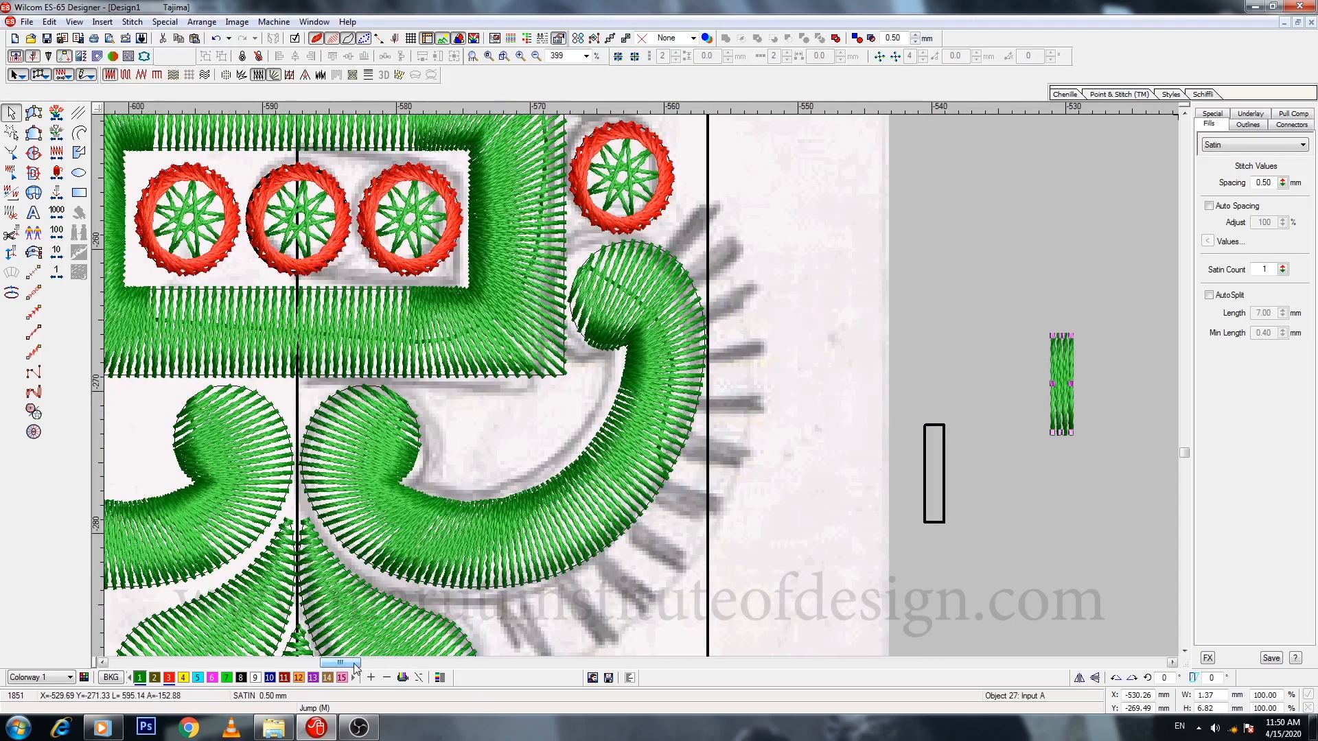
pyautogui.press('Escape')
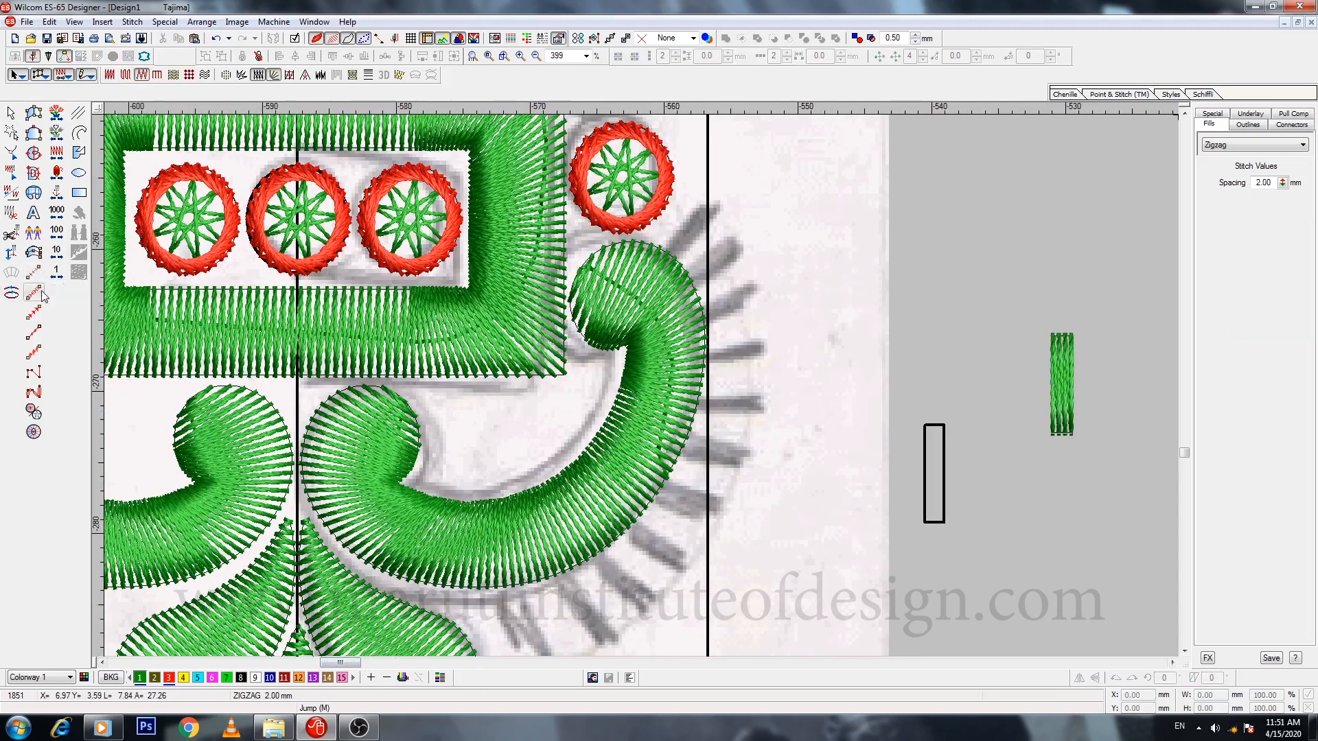
# Step: Digitize a Run line about 16.65 × 23.57 mm along the right scroll's outer edge, from its upper curve to its lowest point
pyautogui.click(36, 272)
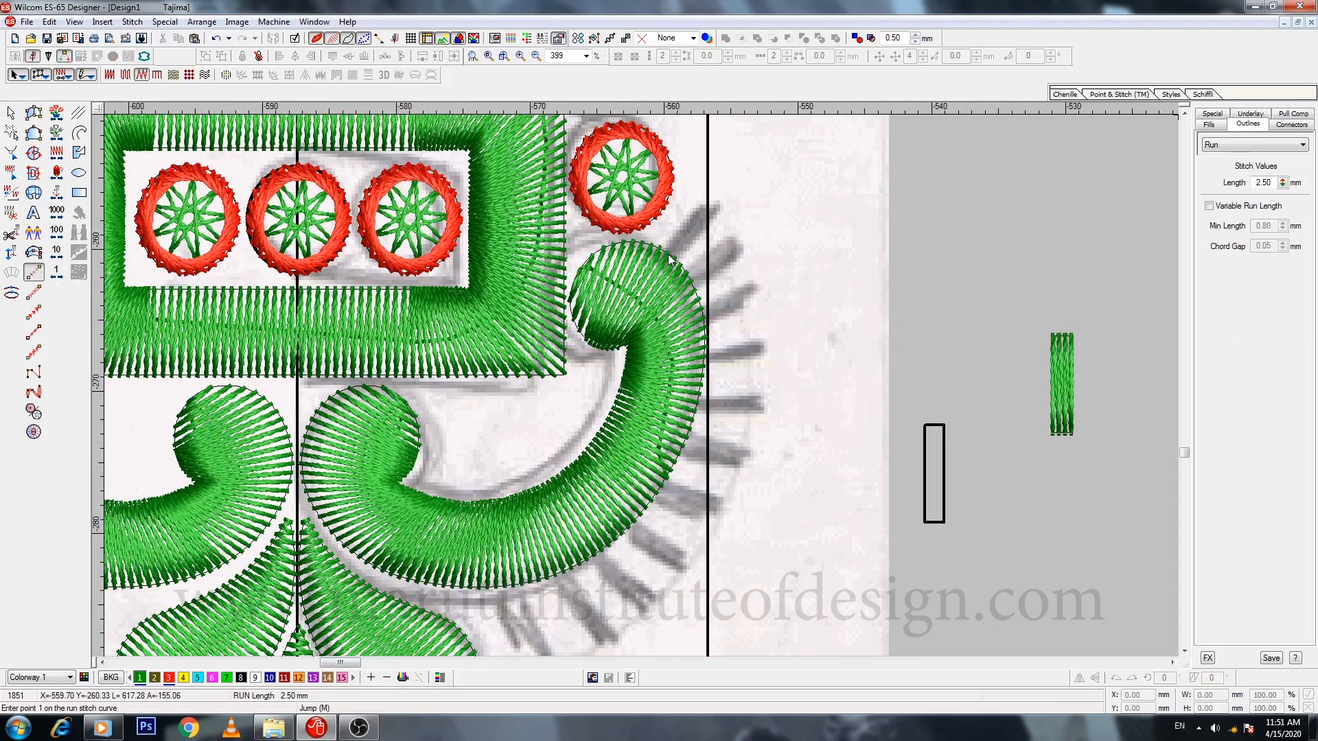
pyautogui.press('s')
pyautogui.press('d')
pyautogui.press('z')
pyautogui.scroll(1, 670, 254)
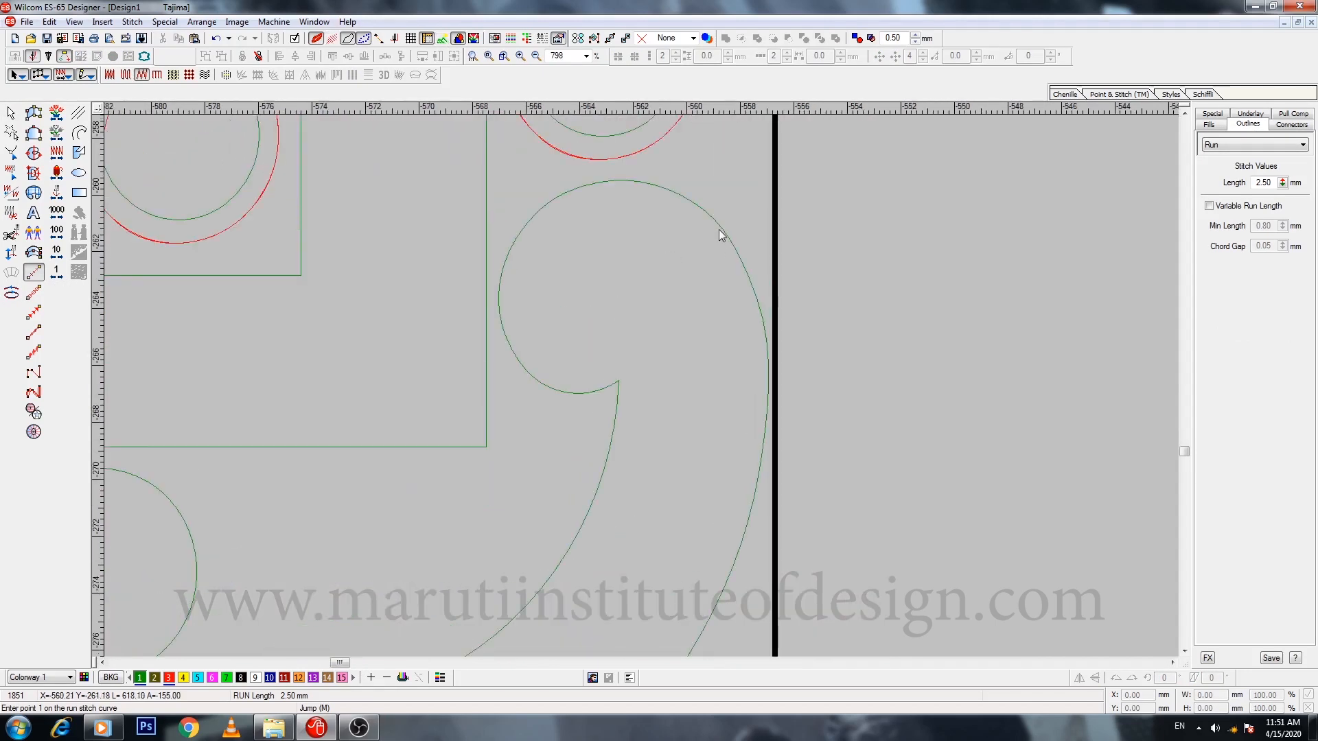
pyautogui.press('d')
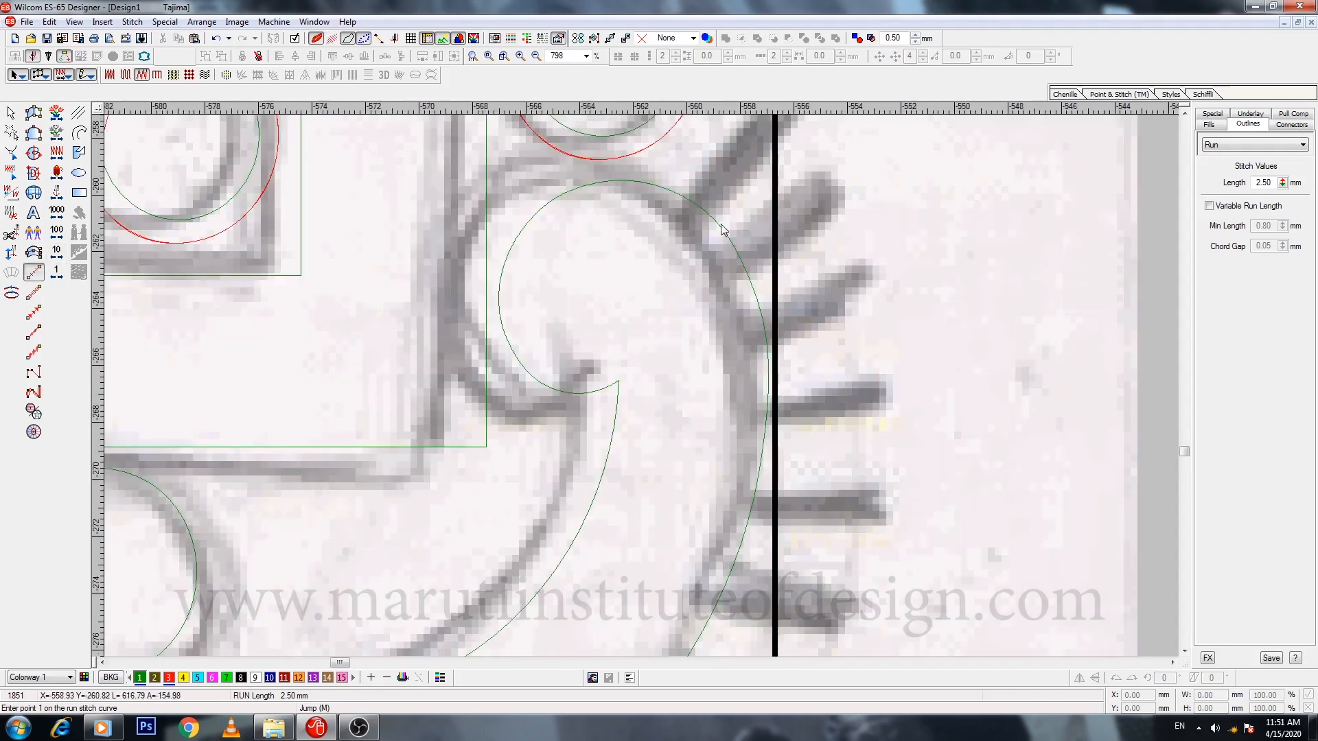
pyautogui.press('d')
pyautogui.click(690, 201)
pyautogui.click(749, 274)
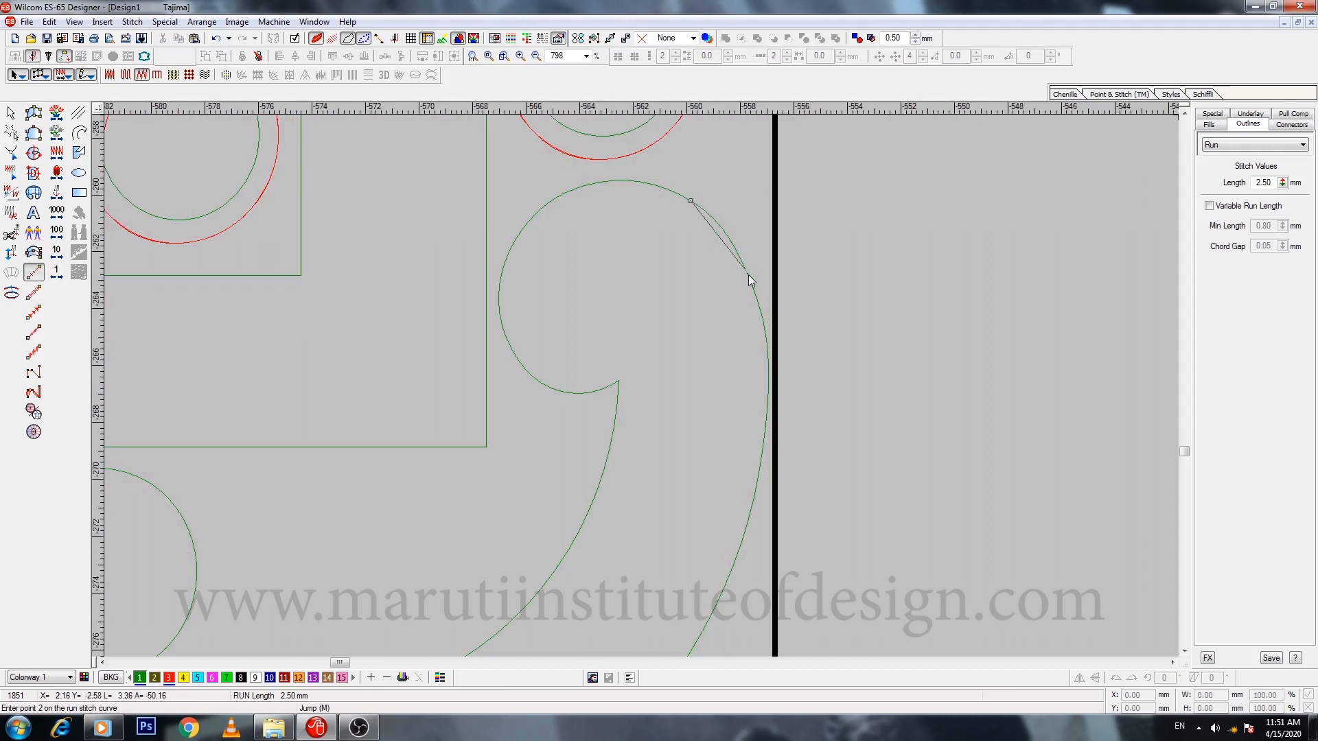
pyautogui.click(768, 389)
pyautogui.scroll(-1, 767, 389)
pyautogui.scroll(-1, 768, 389)
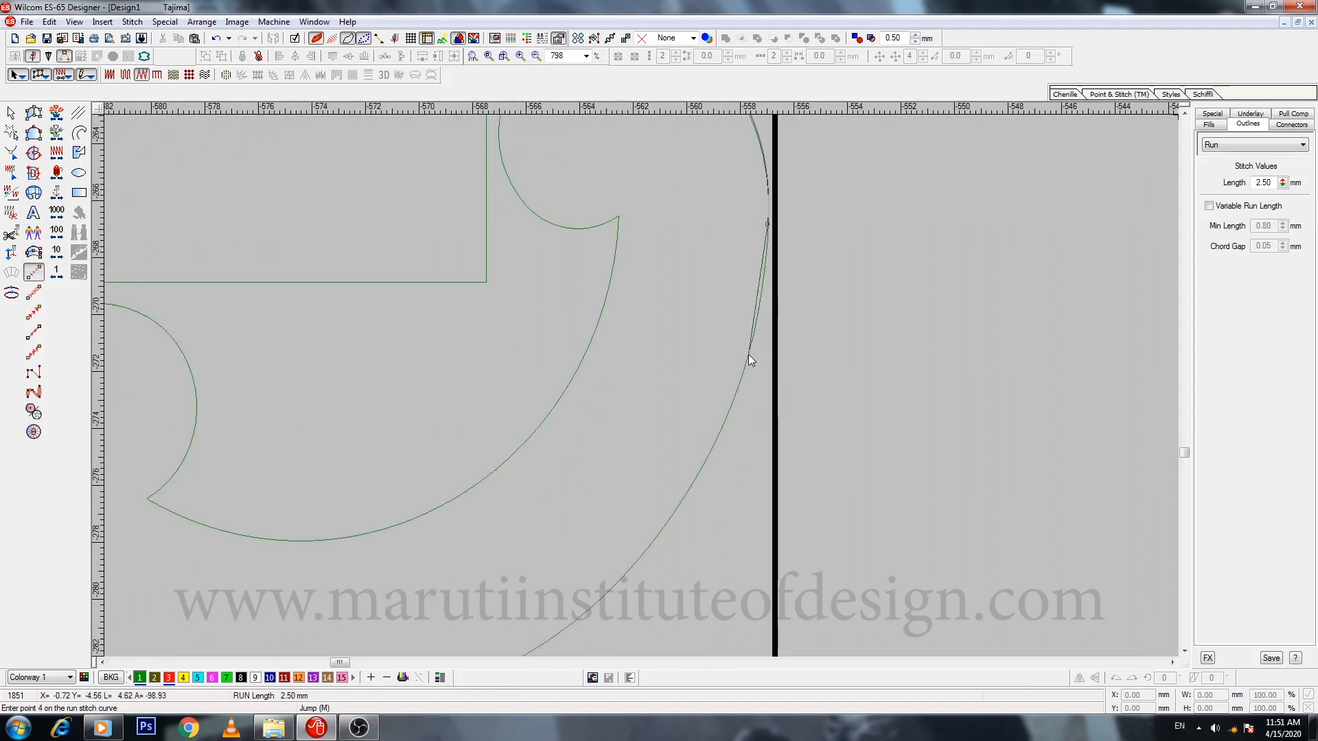
pyautogui.click(748, 354)
pyautogui.click(702, 466)
pyautogui.scroll(-1, 702, 467)
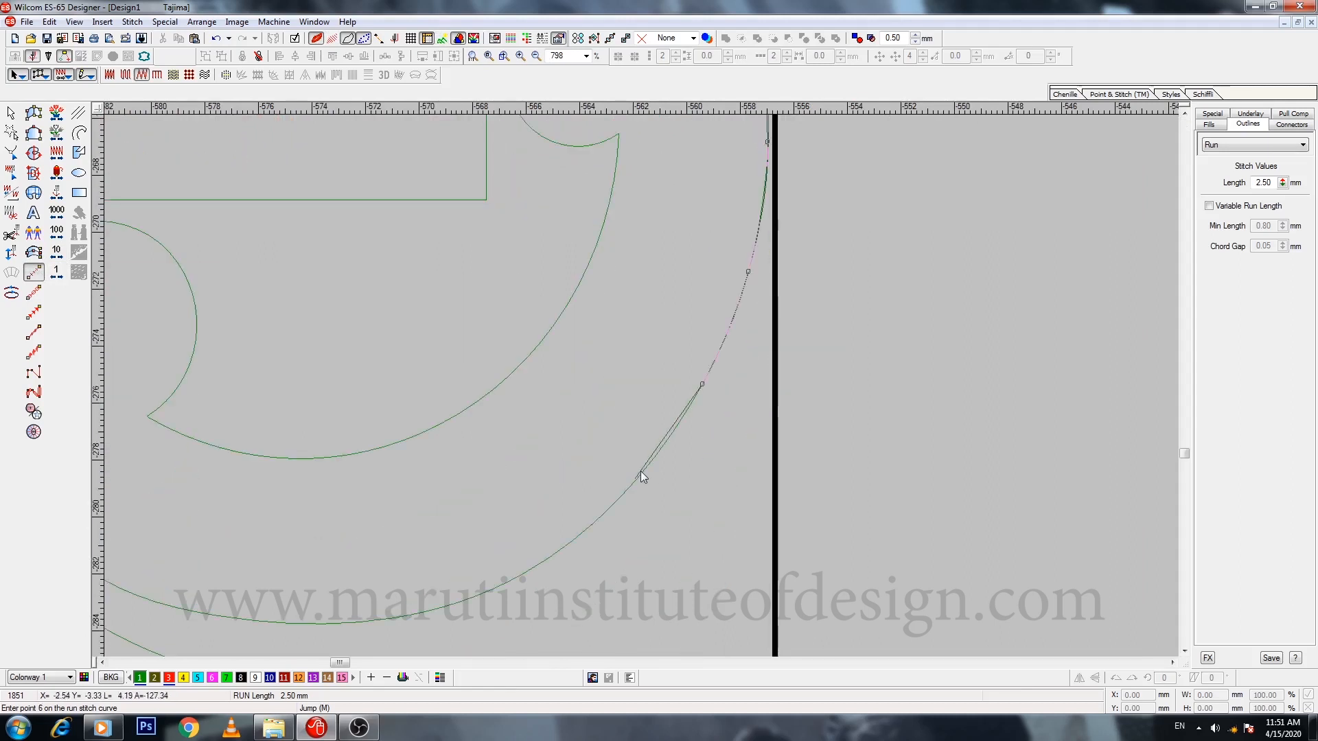
pyautogui.click(629, 486)
pyautogui.click(484, 595)
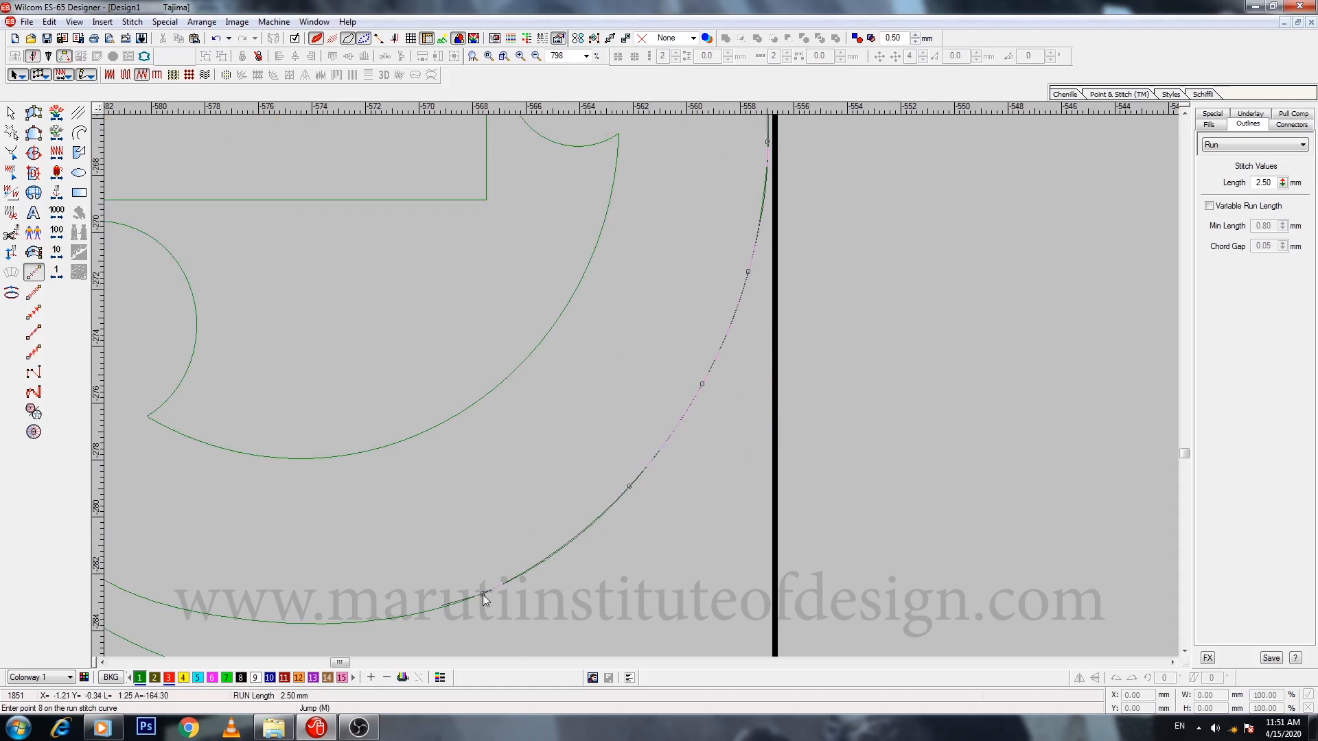
pyautogui.scroll(-1, 484, 595)
pyautogui.click(471, 502)
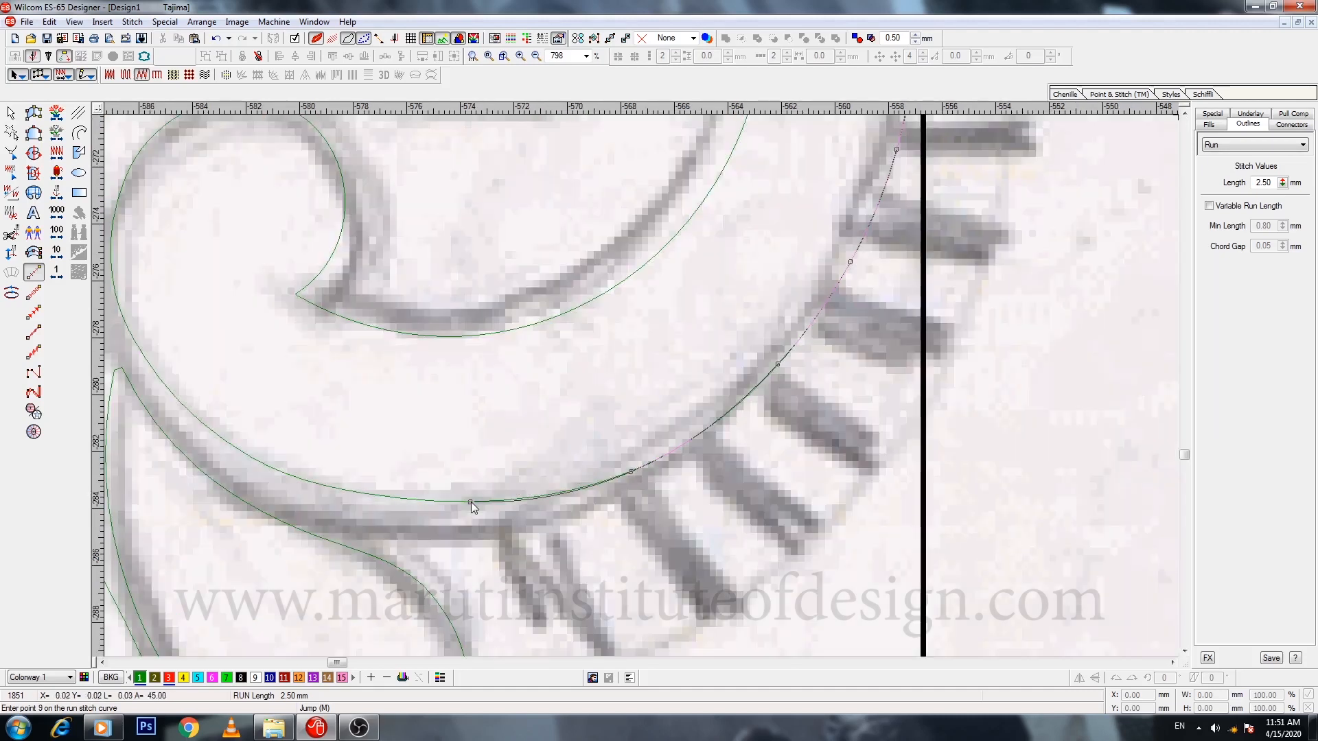
pyautogui.press('Return')
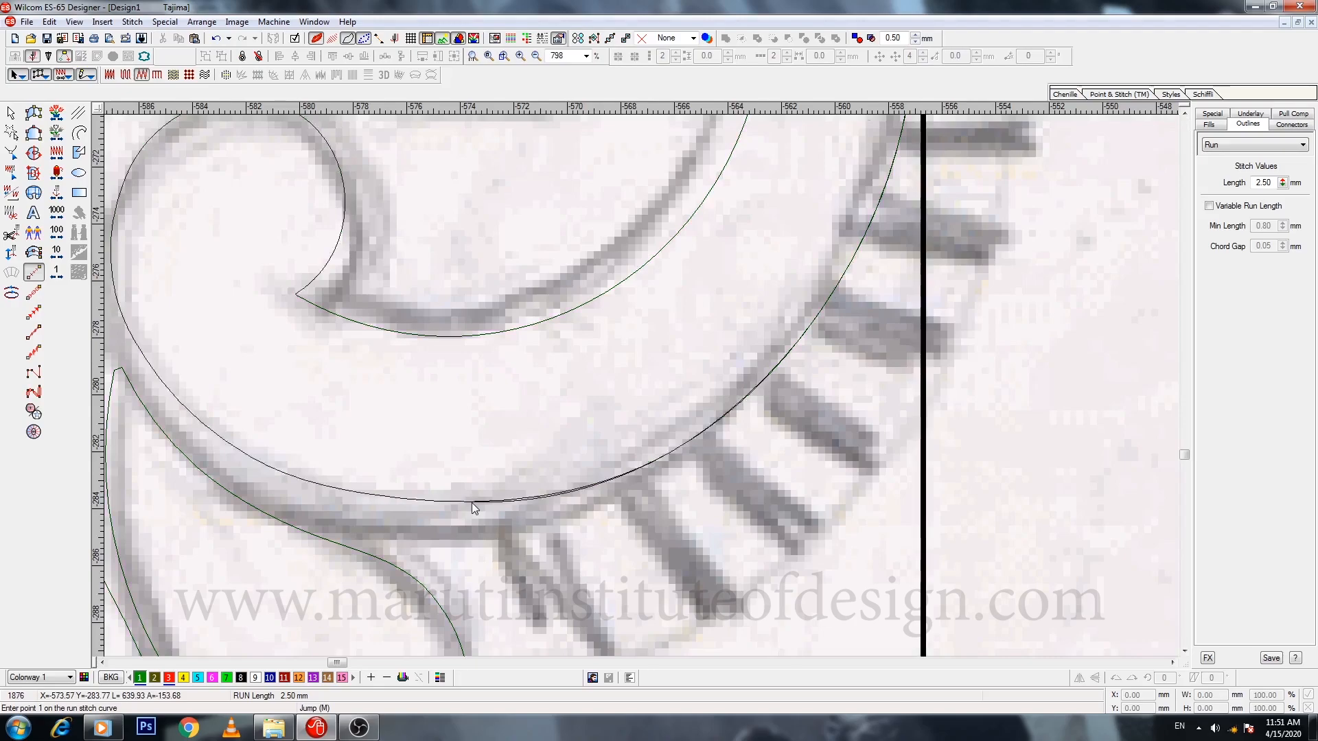
# Step: Change the new line along the scroll's outer edge to a Motif Run using motif 1 from set abcd
pyautogui.press('t')
pyautogui.hotkey('shift', 'z')
pyautogui.scroll(2, 724, 422)
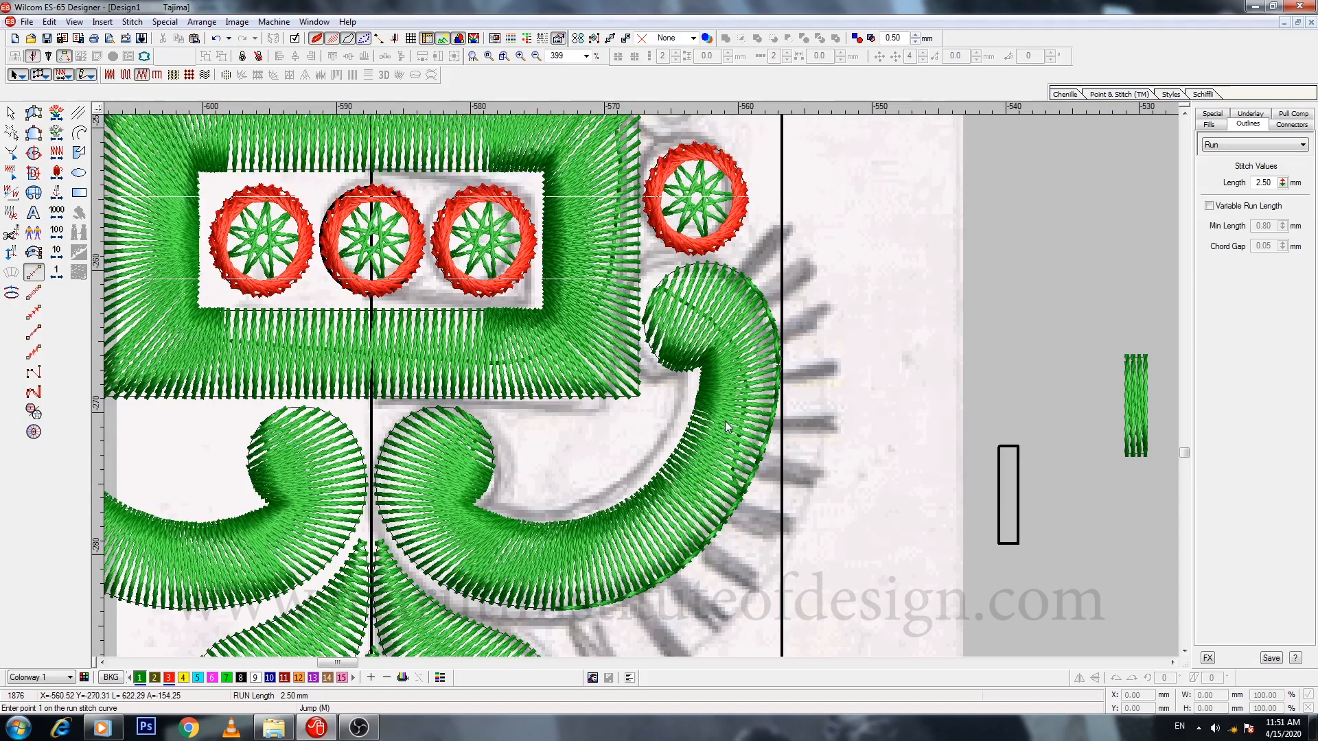
pyautogui.press('Escape')
pyautogui.press('o')
pyautogui.click(1293, 145)
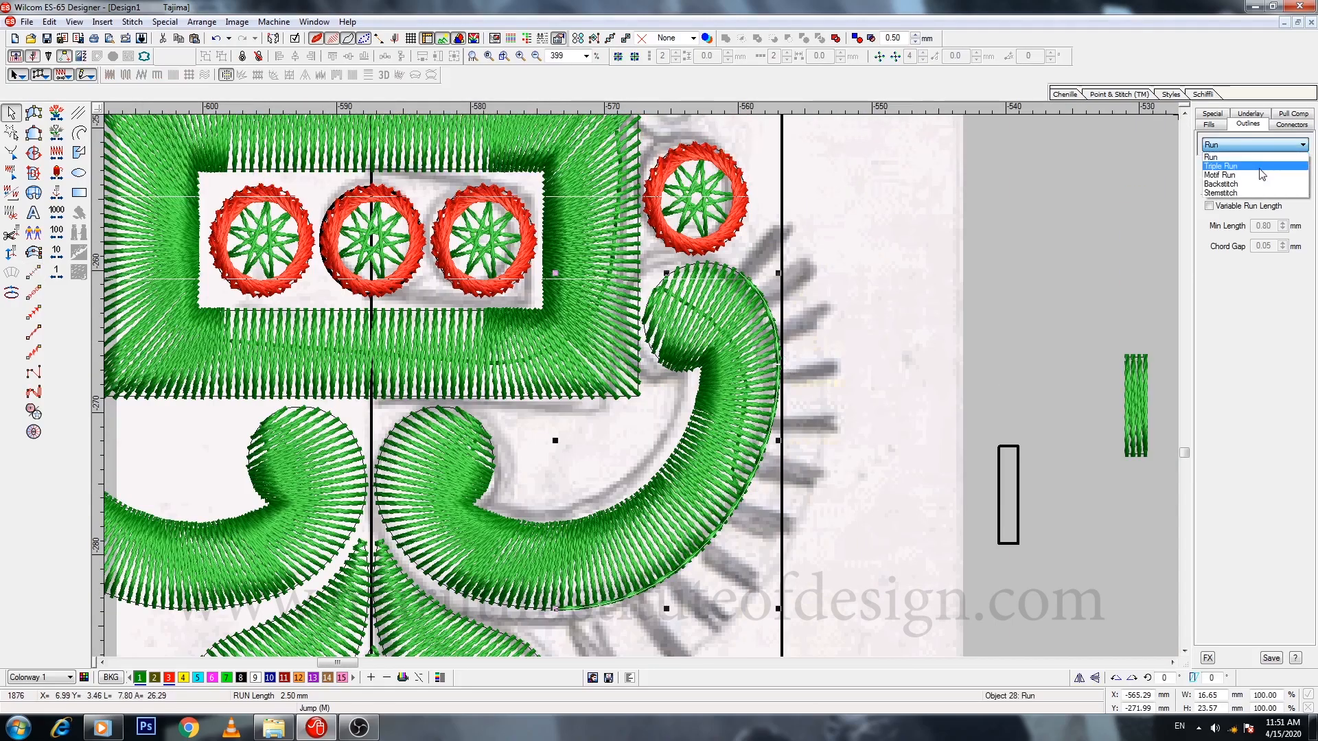
pyautogui.click(1252, 181)
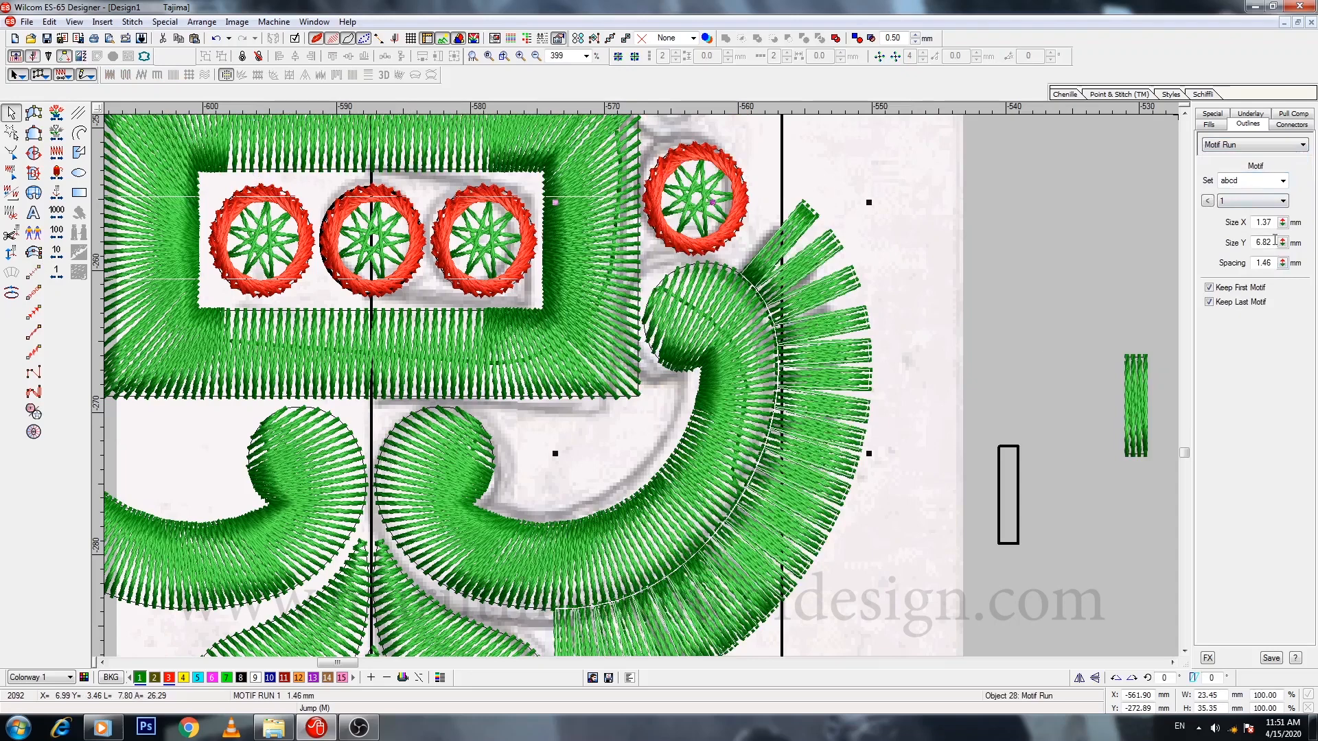
# Step: Try a motif spacing of 4 mm on the fringe along the right scroll, and settle on 3 mm
pyautogui.write('4')
pyautogui.press('Return')
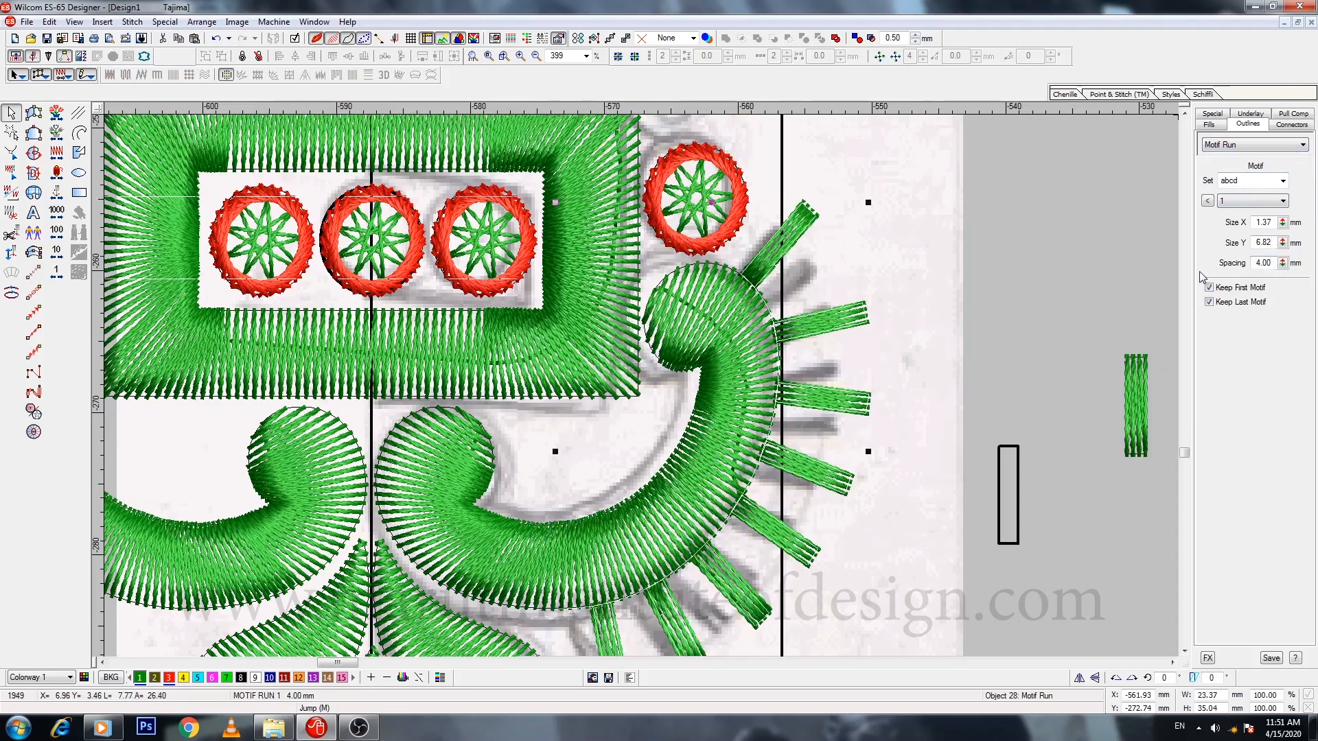
pyautogui.hotkey('shift', 'z')
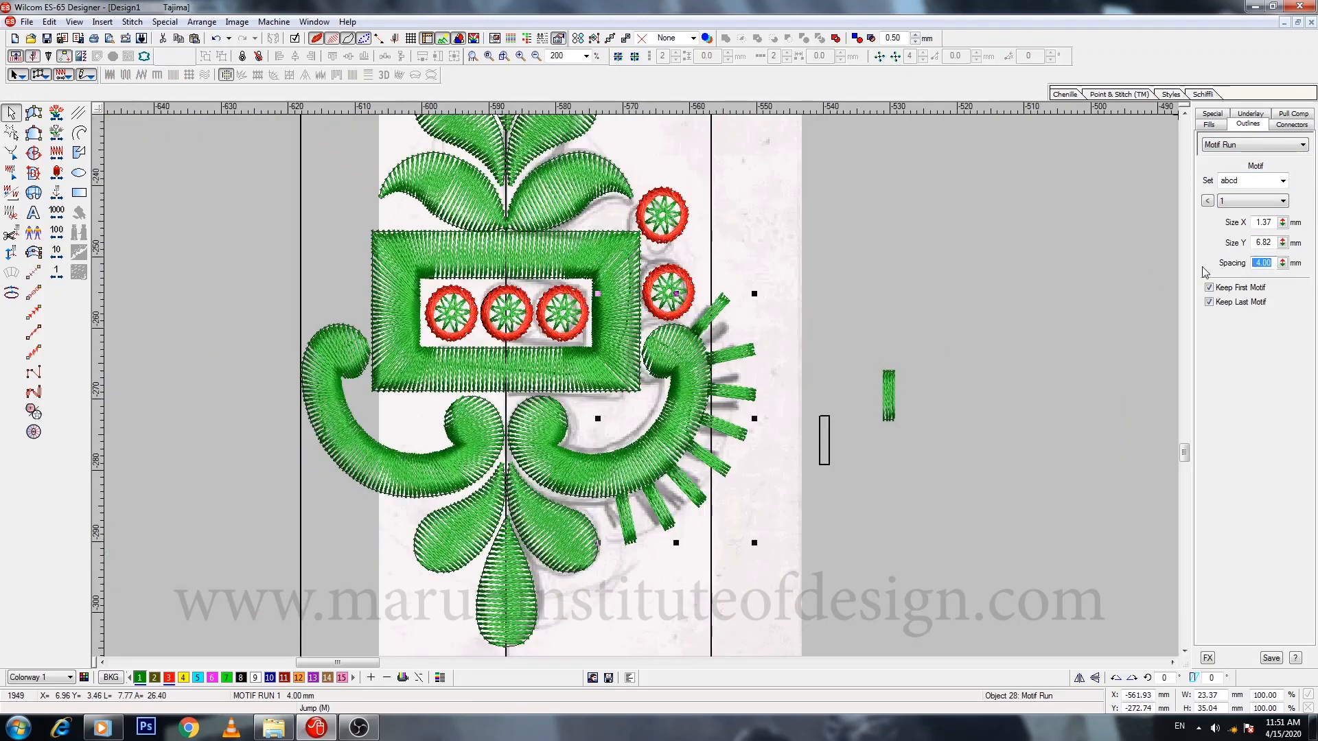
pyautogui.write('3')
pyautogui.press('Return')
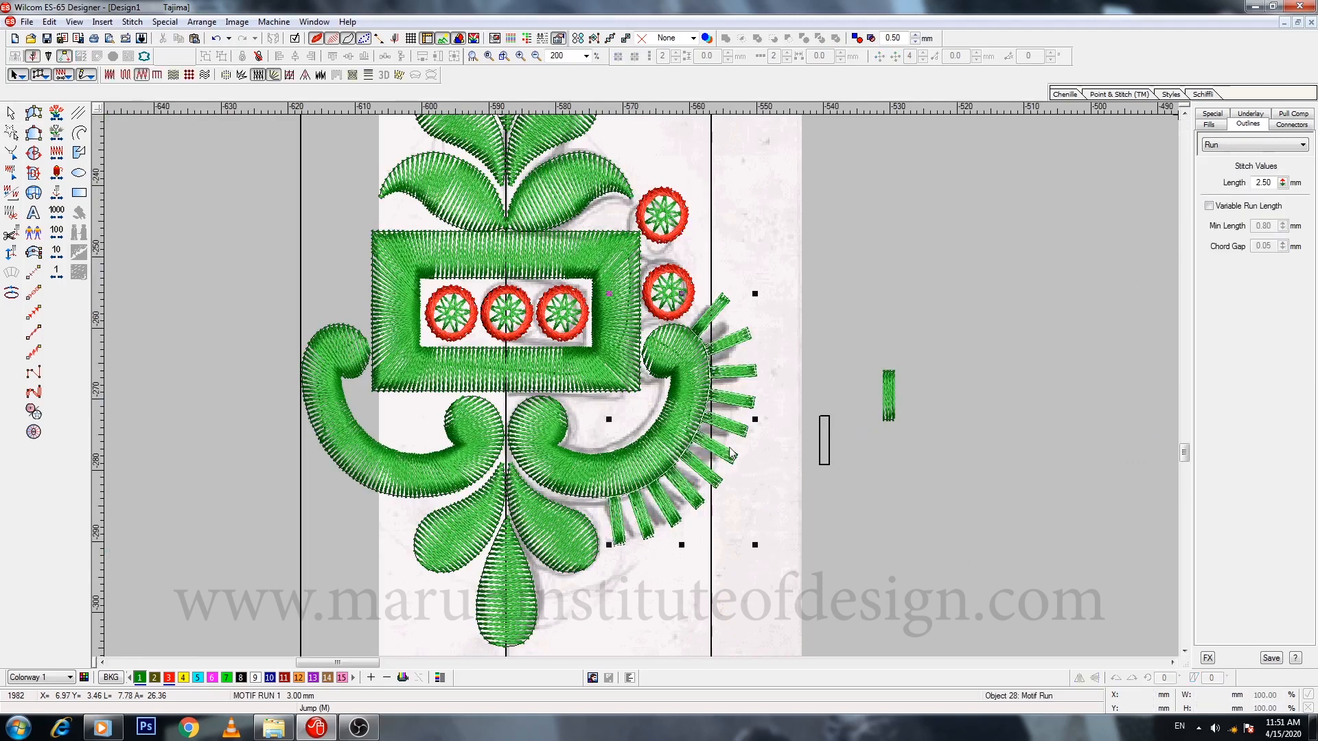
# Step: Recolor the motif-run fringe with red color 3 and hide the scanned sketch
pyautogui.click(166, 679)
pyautogui.press('Escape')
pyautogui.press('d')
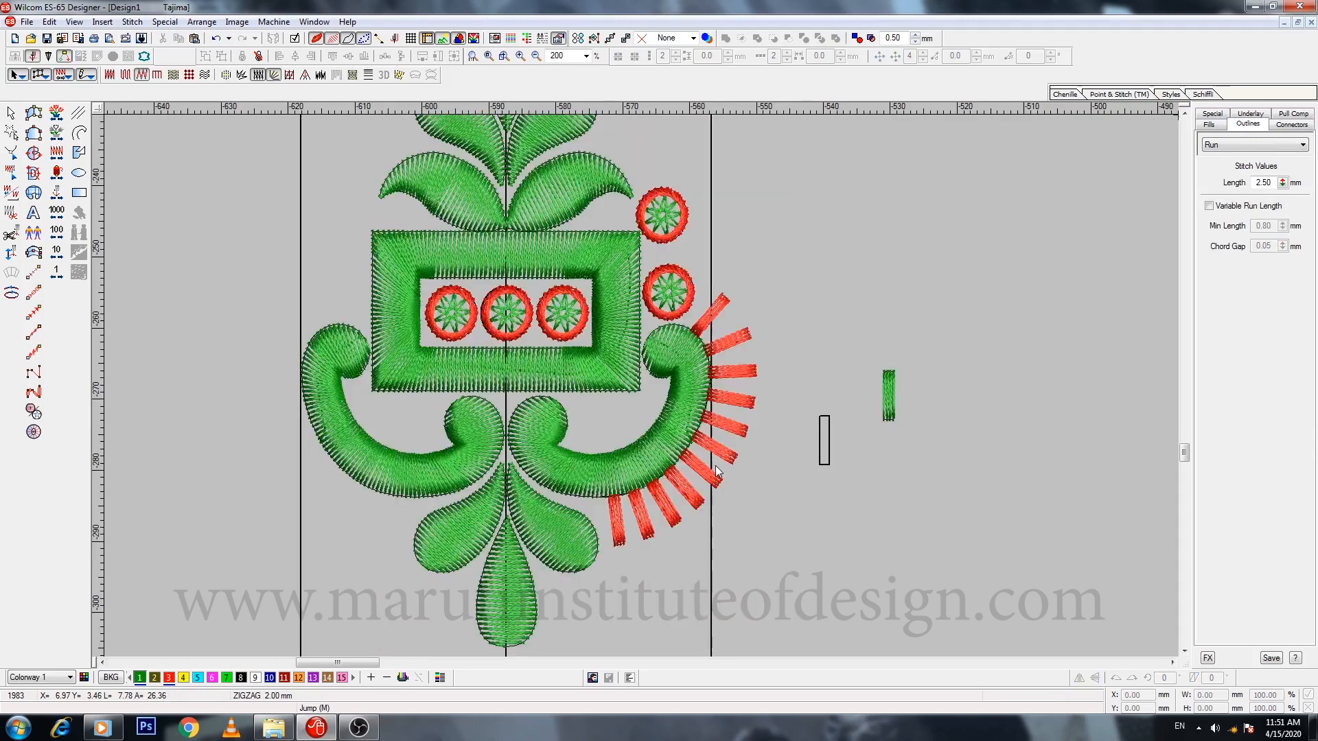
pyautogui.click(753, 386)
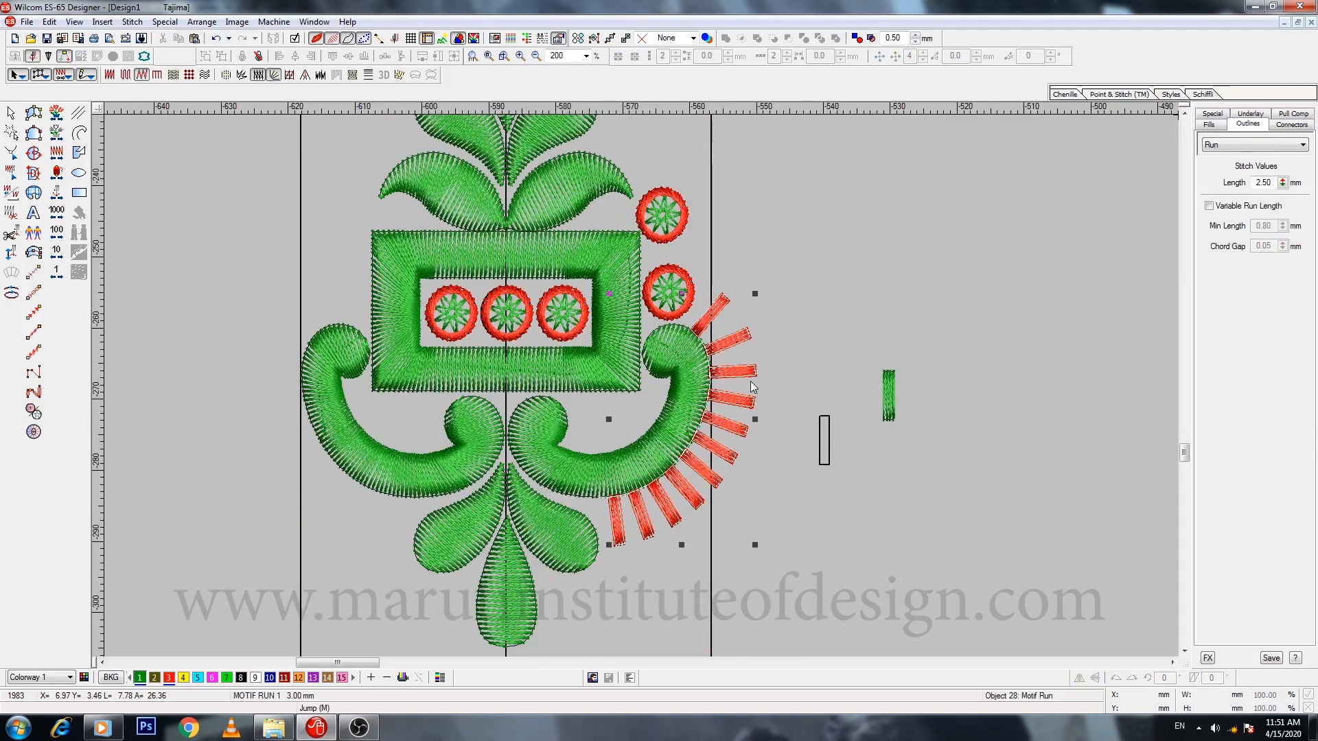
pyautogui.keyDown('ctrl'); pyautogui.click(672, 299); pyautogui.keyUp('ctrl')
pyautogui.keyDown('ctrl'); pyautogui.click(664, 219); pyautogui.keyUp('ctrl')
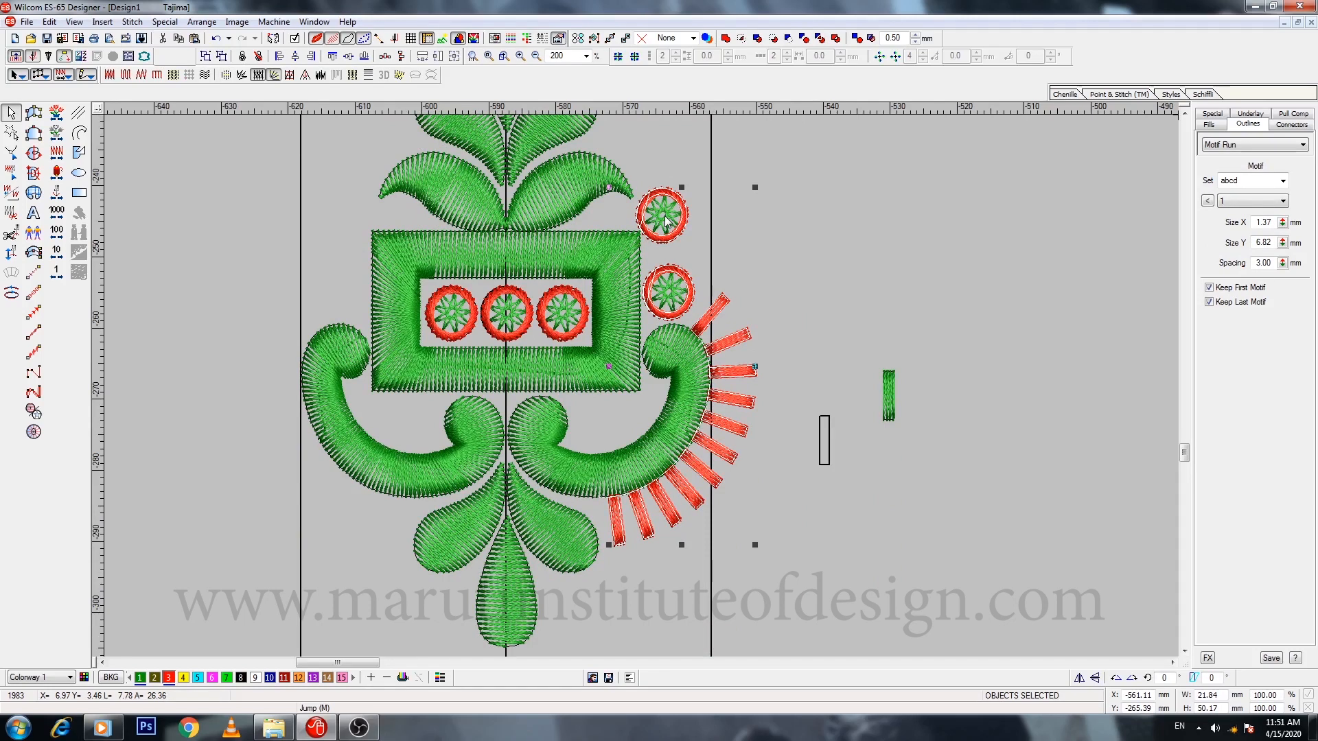
pyautogui.press('Escape')
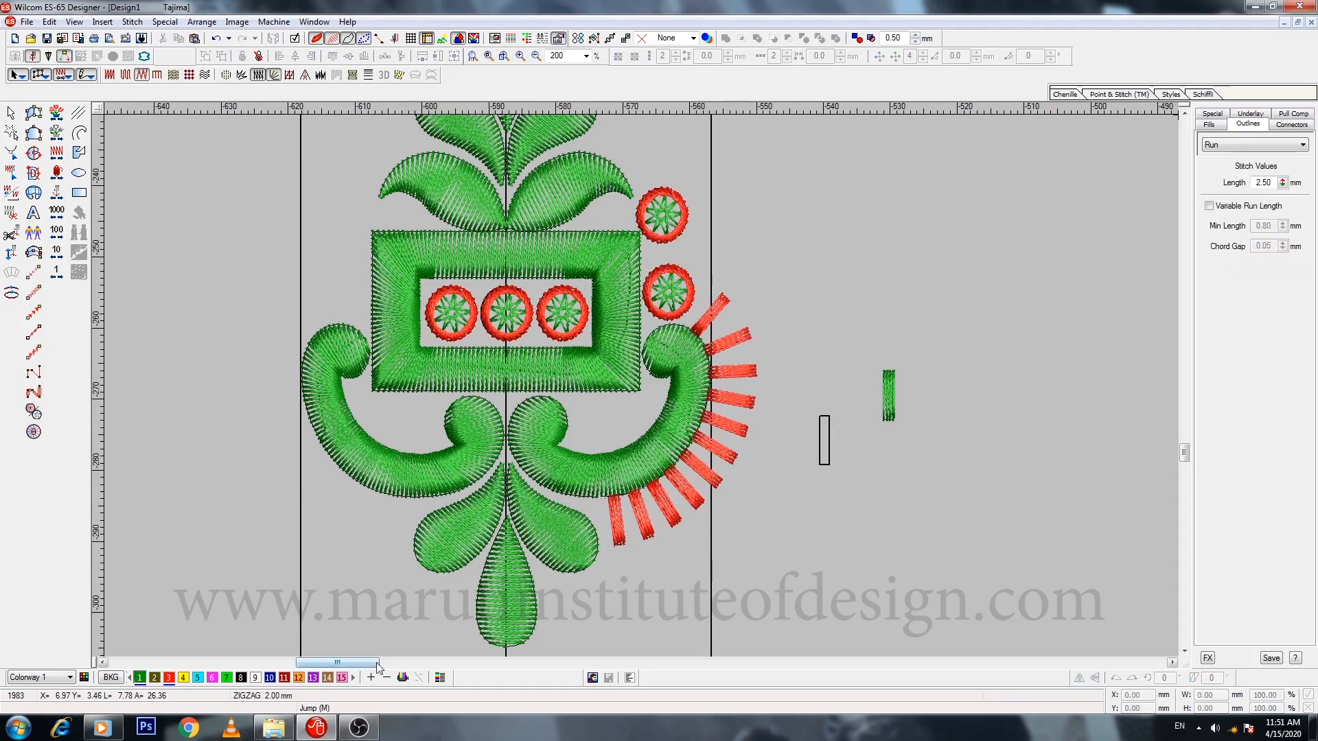
pyautogui.moveTo(375, 663); pyautogui.dragTo(370, 663)
pyautogui.press('o')
pyautogui.moveTo(745, 498); pyautogui.dragTo(772, 528)
pyautogui.moveTo(766, 500); pyautogui.dragTo(801, 547)
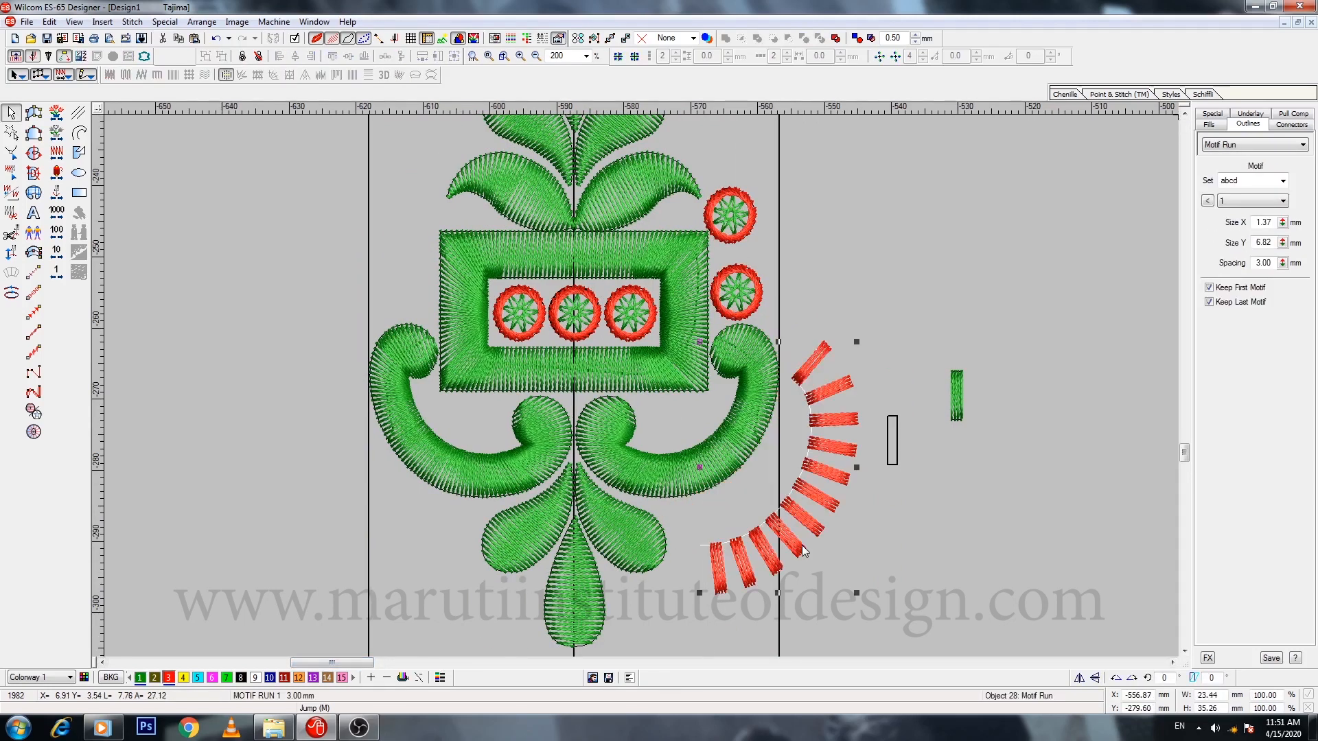
pyautogui.hotkey('ctrl', 'z')
# Step: Move the small satin bar into the right scroll's hollow and delete it
pyautogui.moveTo(956, 410); pyautogui.dragTo(652, 424)
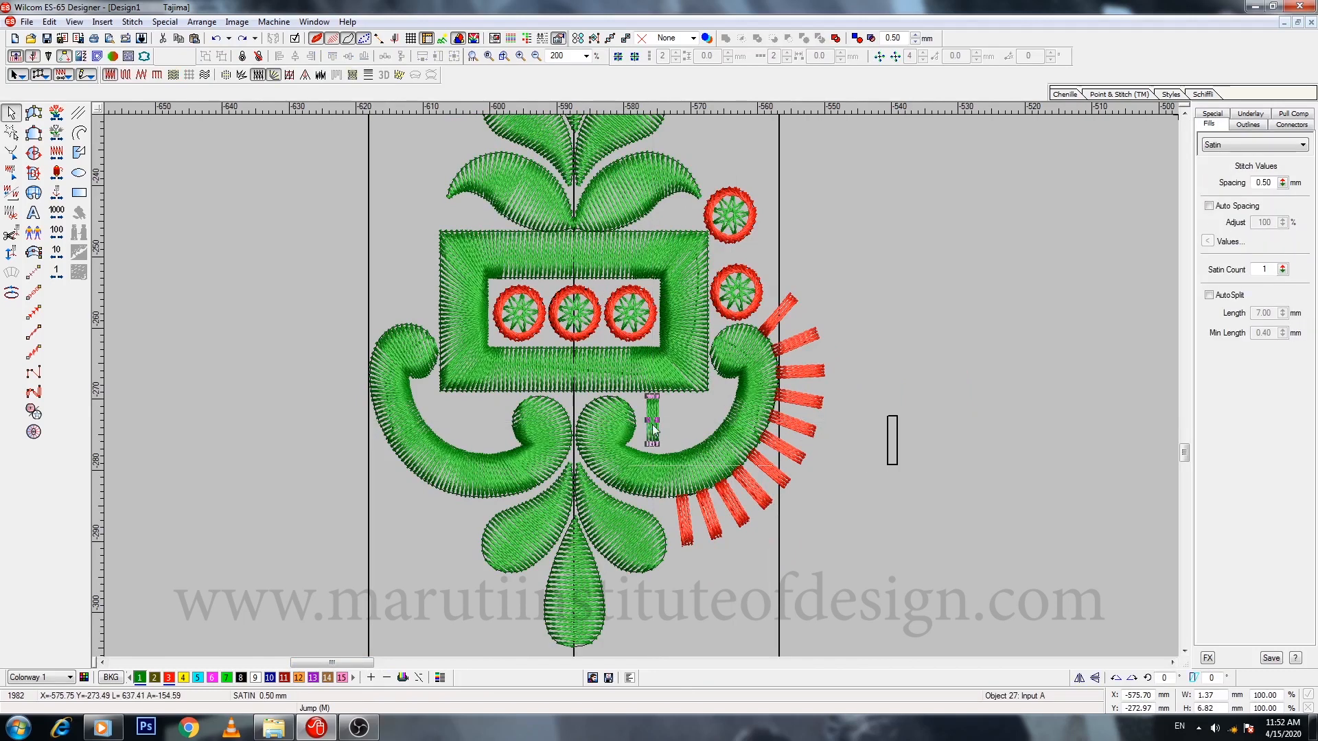
pyautogui.scroll(2, 669, 424)
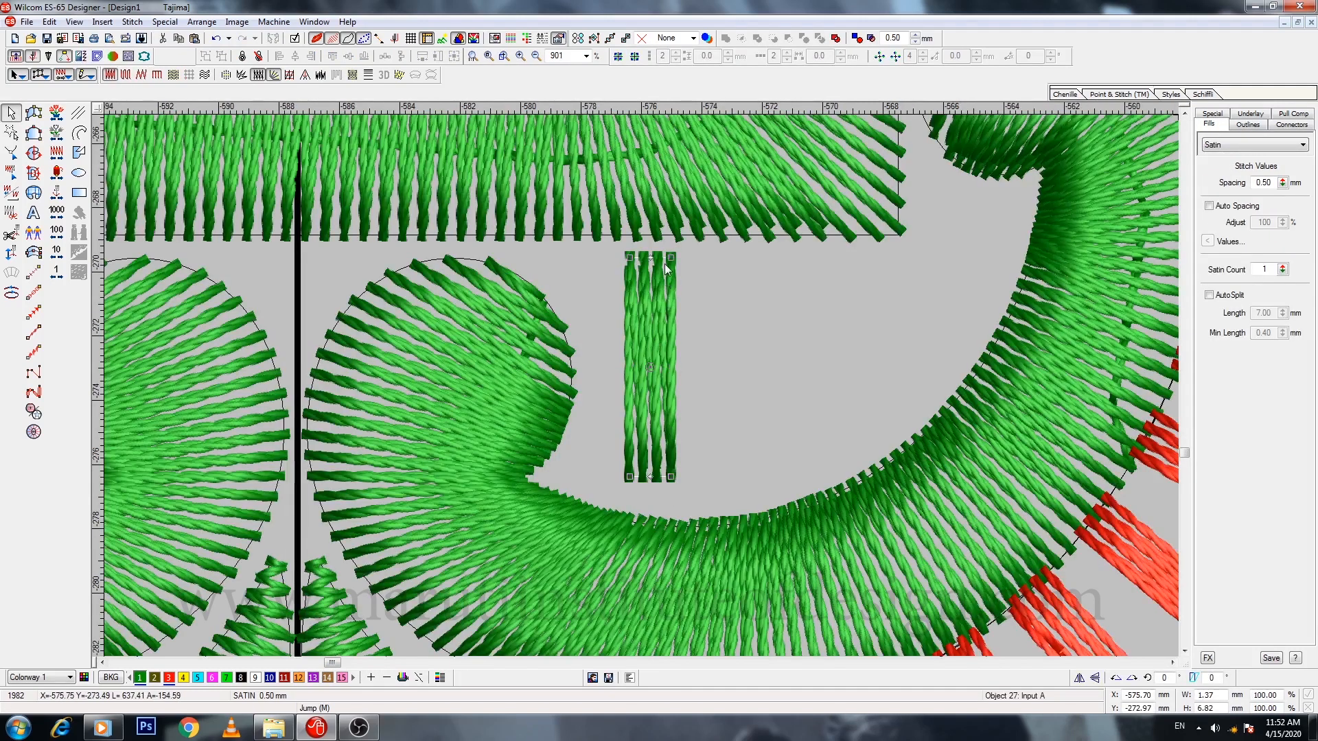
pyautogui.moveTo(665, 268); pyautogui.dragTo(669, 329)
pyautogui.press('Delete')
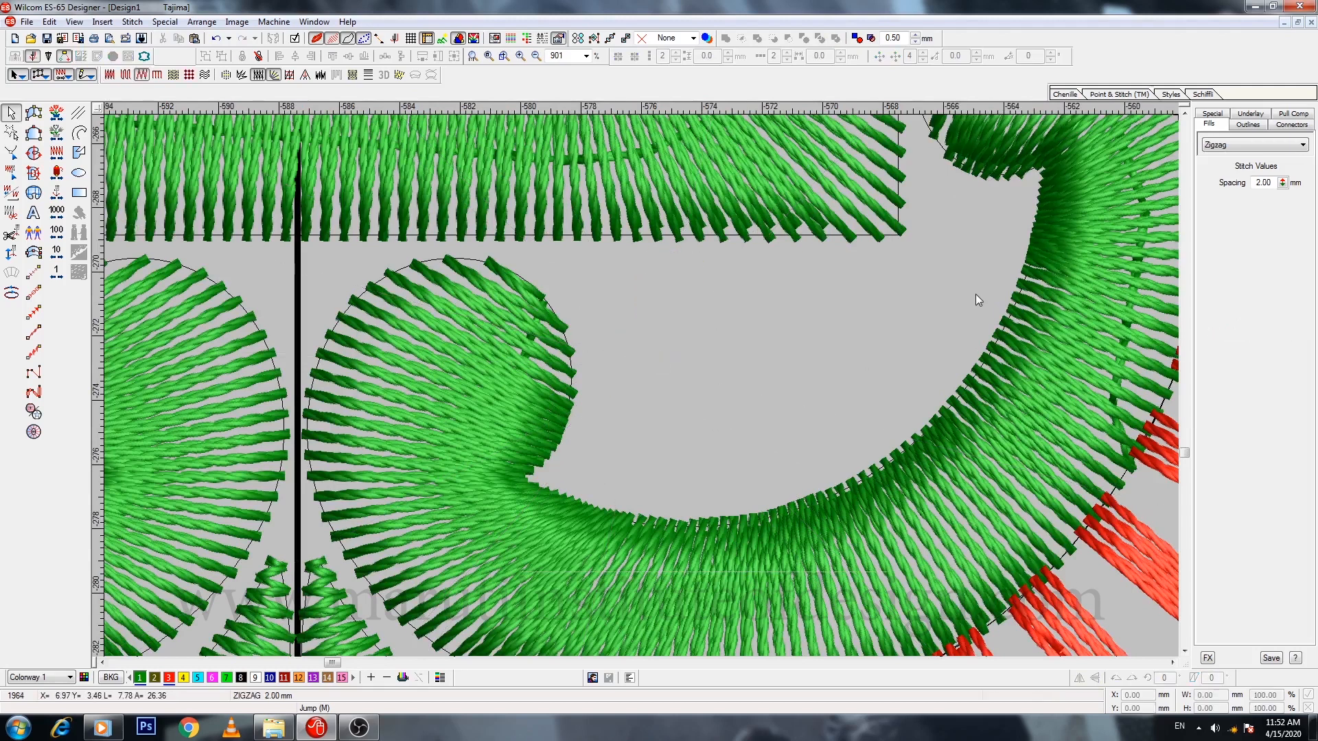
# Step: Digitize an Input B drop about 3.15 × 7.03 mm, narrow at the right scroll's inner edge and rounded at its upper end
pyautogui.click(33, 133)
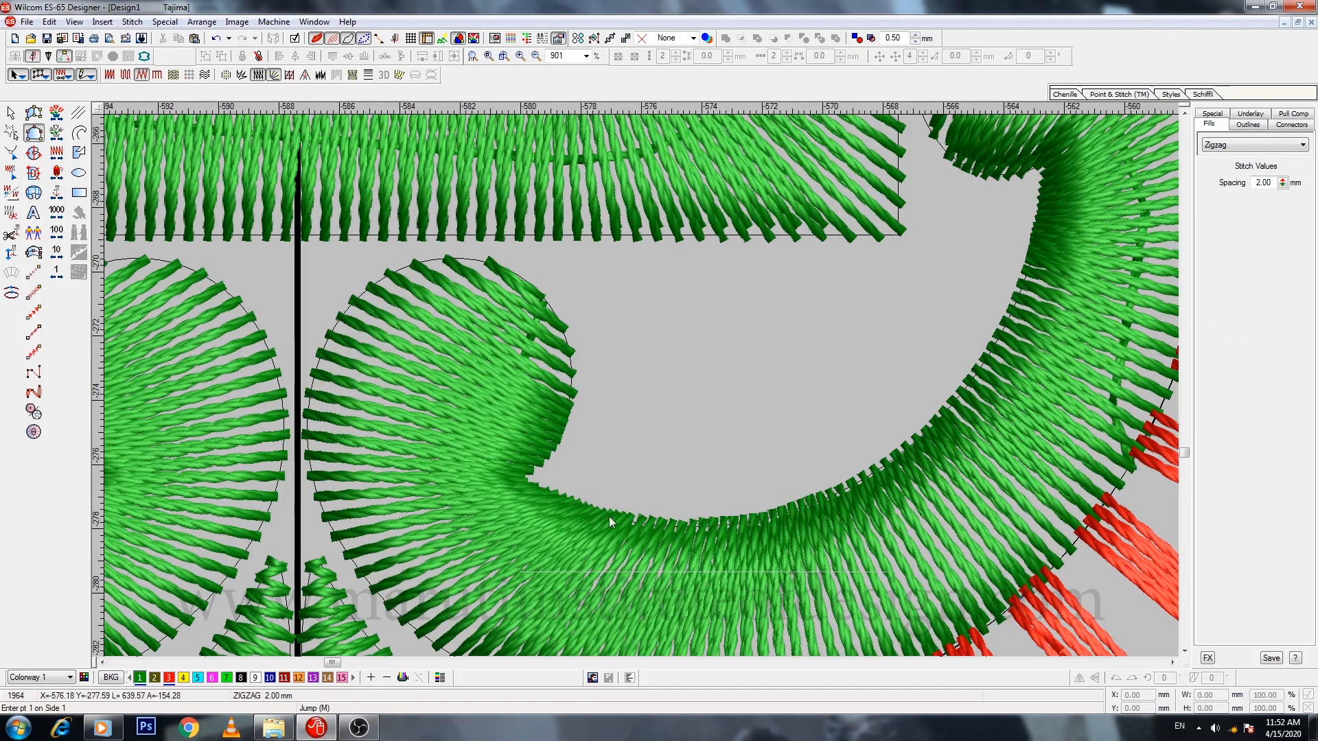
pyautogui.click(669, 526)
pyautogui.press('Return')
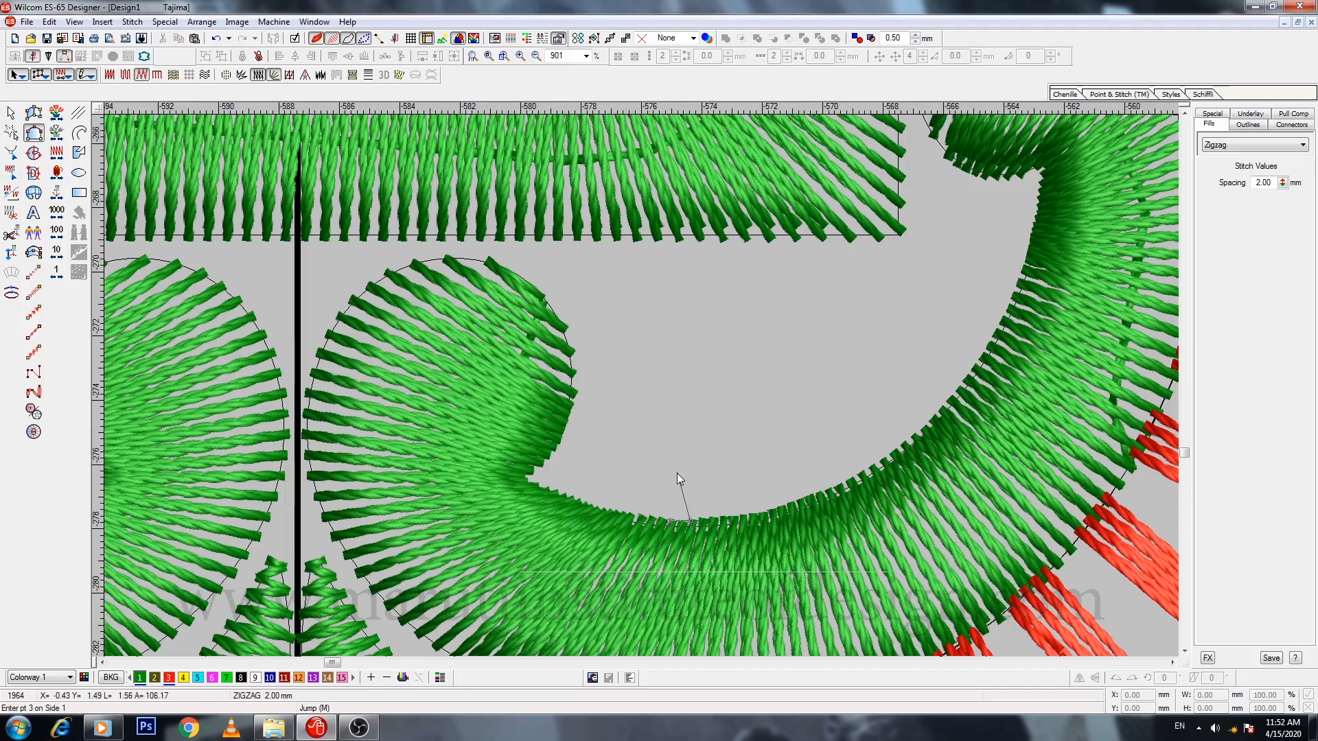
pyautogui.click(653, 396)
pyautogui.rightClick(668, 317)
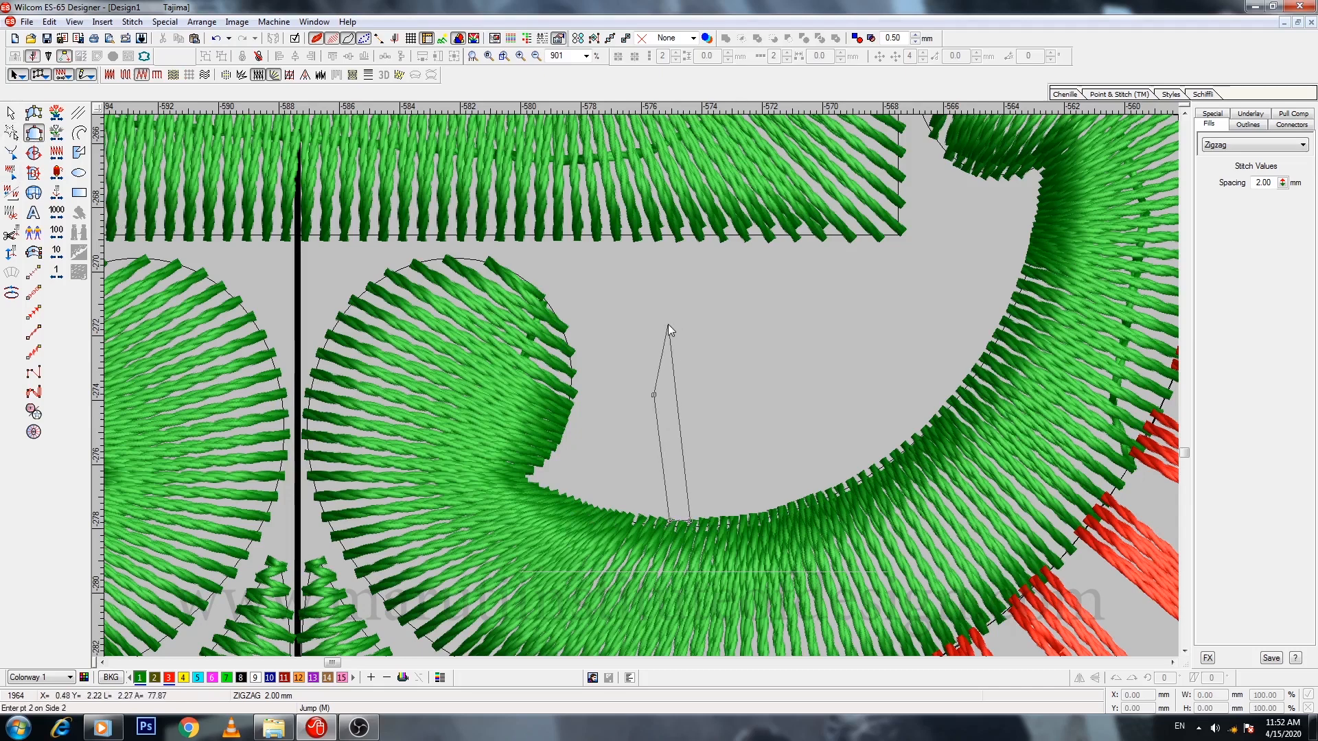
pyautogui.rightClick(686, 386)
pyautogui.press('BackSpace')
pyautogui.press('BackSpace')
pyautogui.click(641, 380)
pyautogui.rightClick(675, 295)
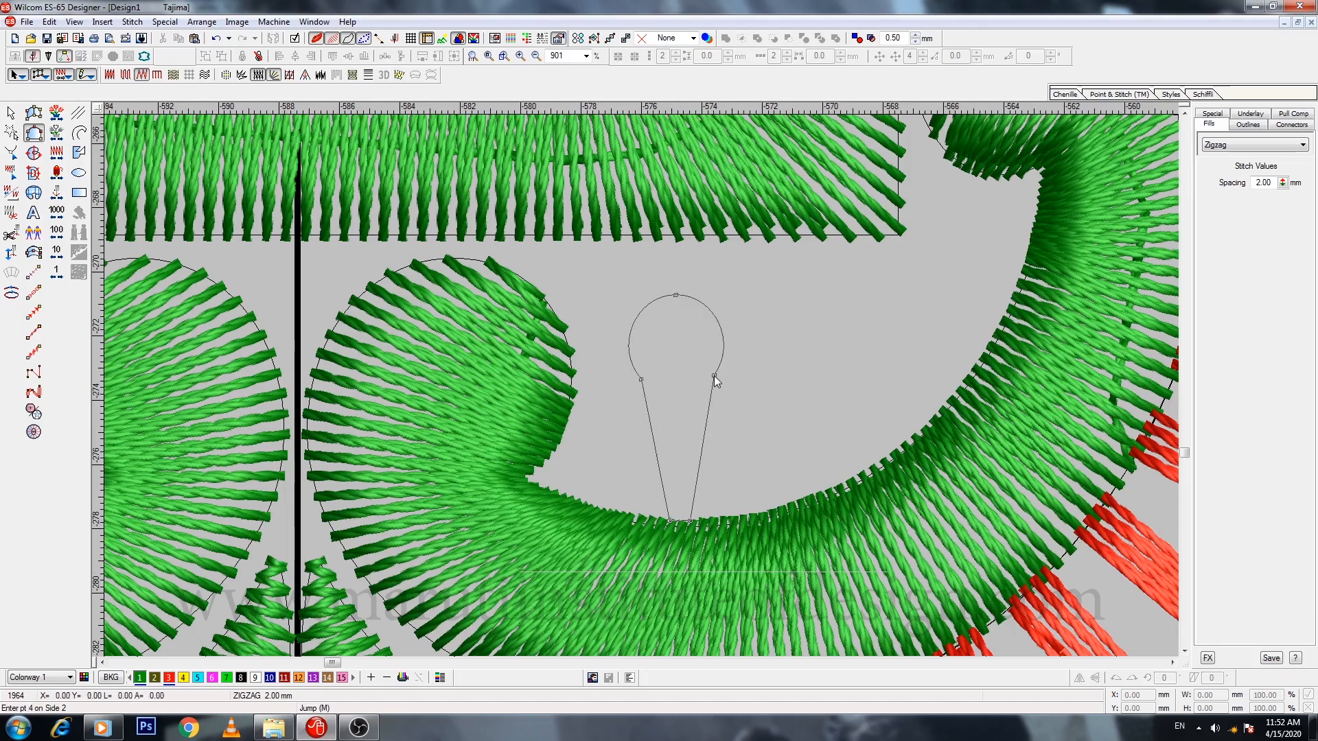
pyautogui.rightClick(714, 376)
pyautogui.press('Return')
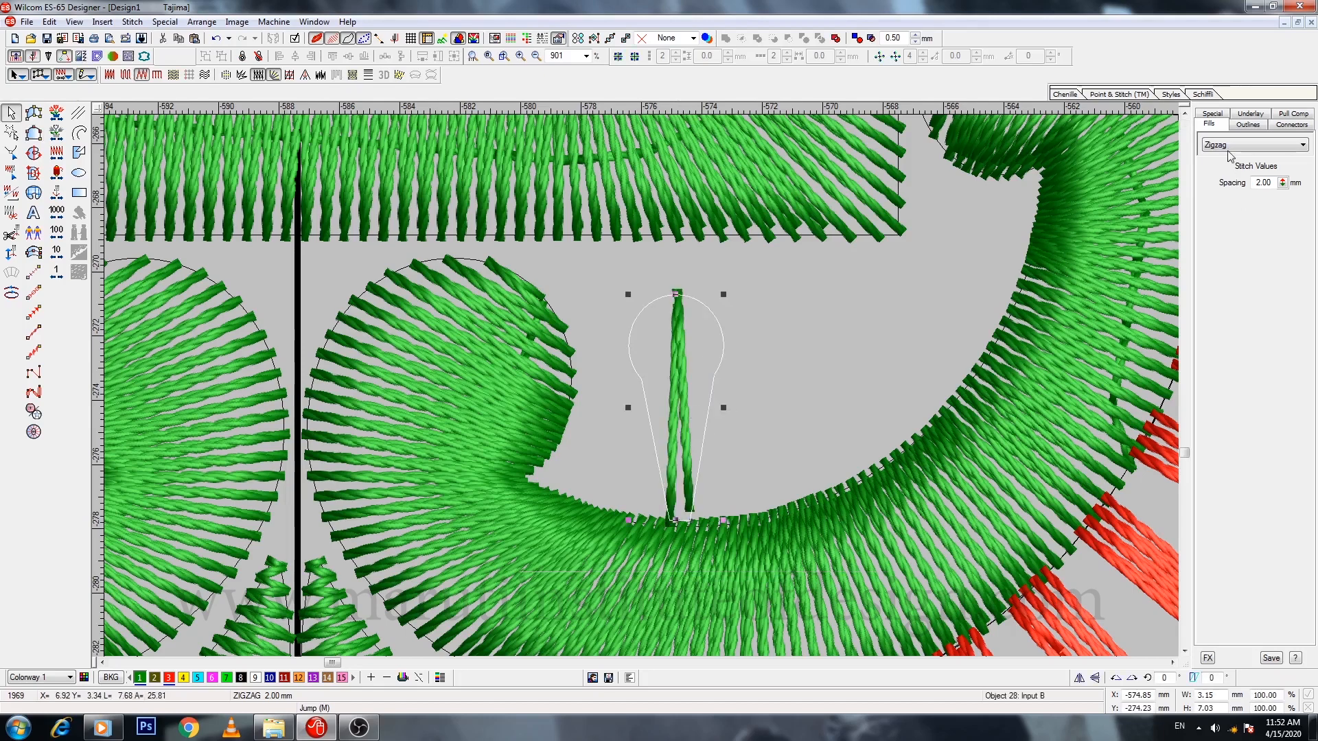
# Step: Change the drop's fill to Satin and reshape its rounded upper end to be narrower
pyautogui.click(1228, 147)
pyautogui.click(1223, 163)
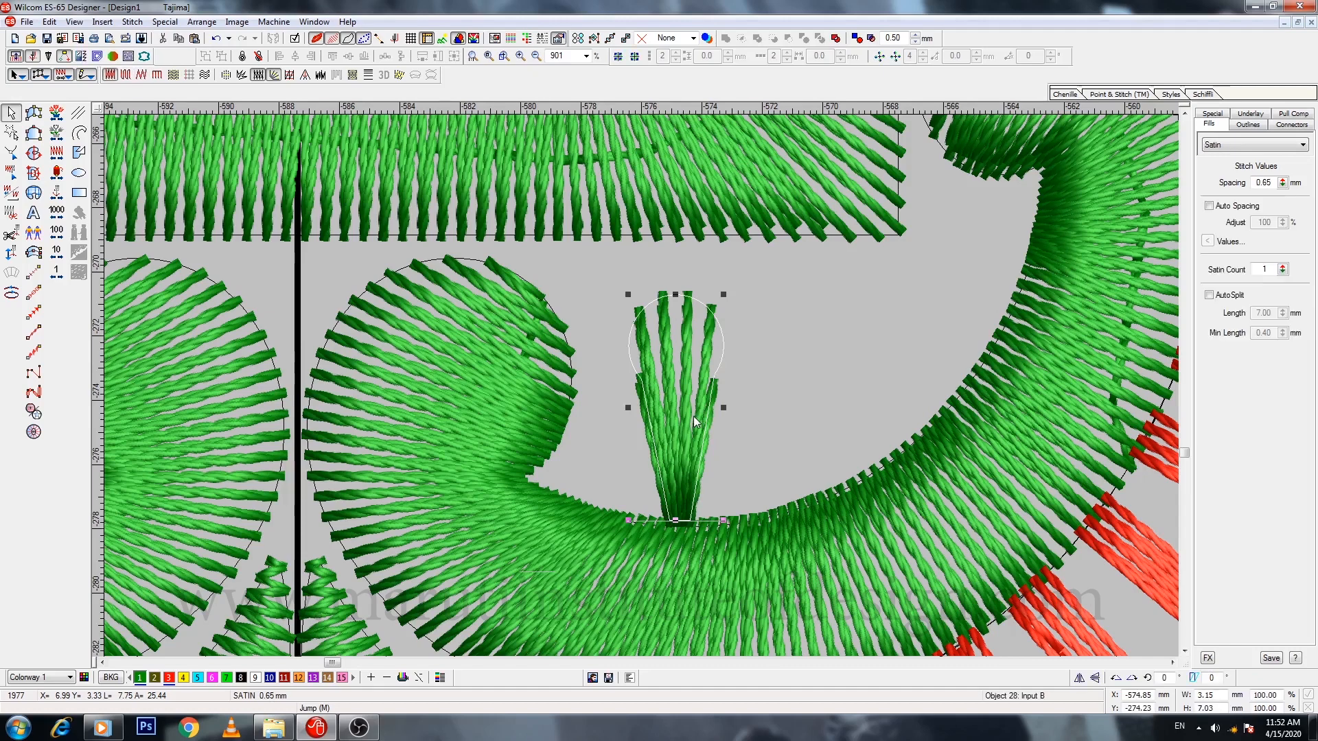
pyautogui.press('h')
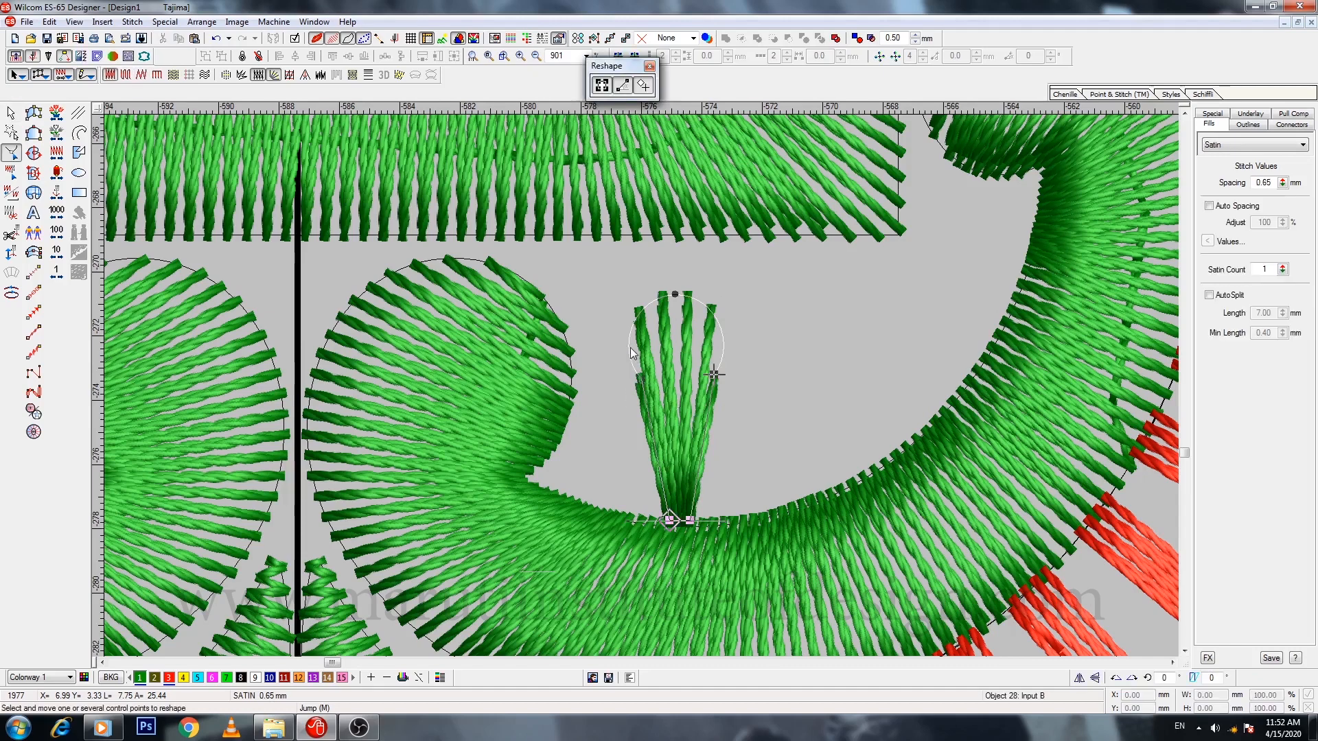
pyautogui.moveTo(631, 347); pyautogui.dragTo(637, 341)
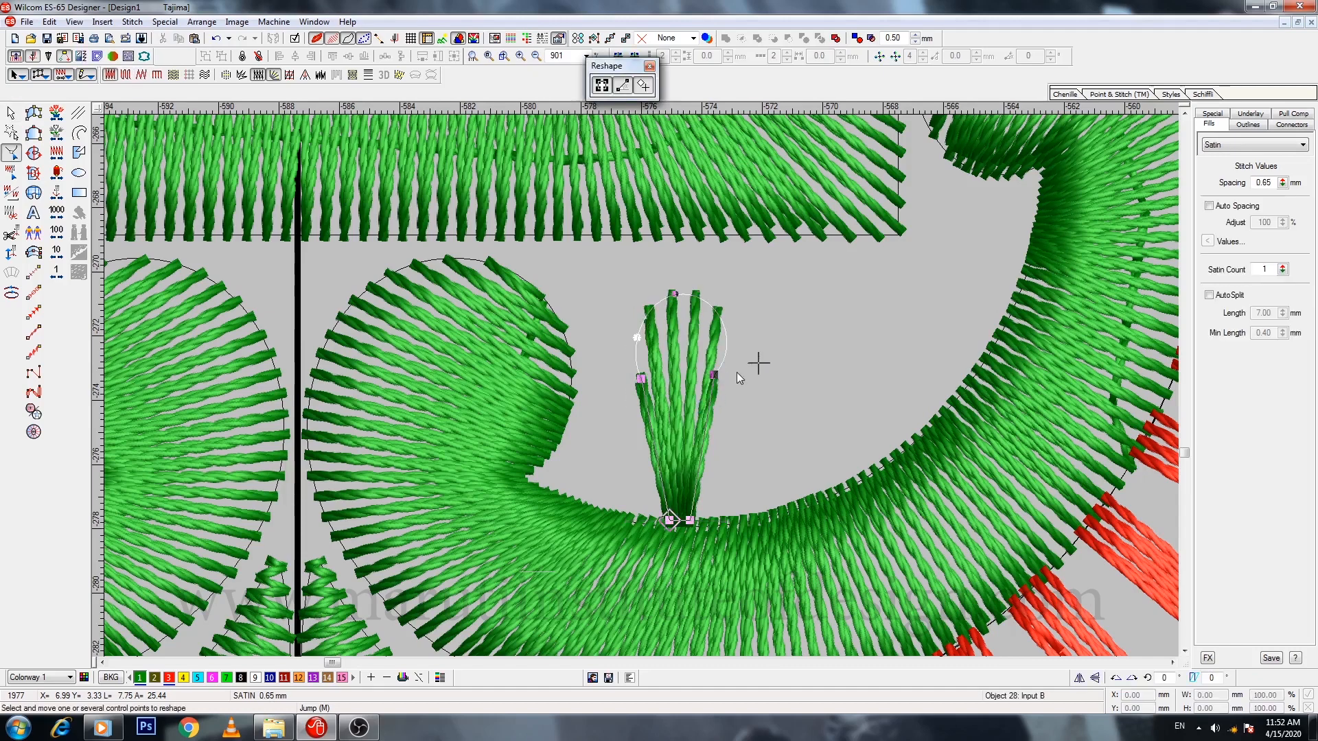
pyautogui.click(711, 338)
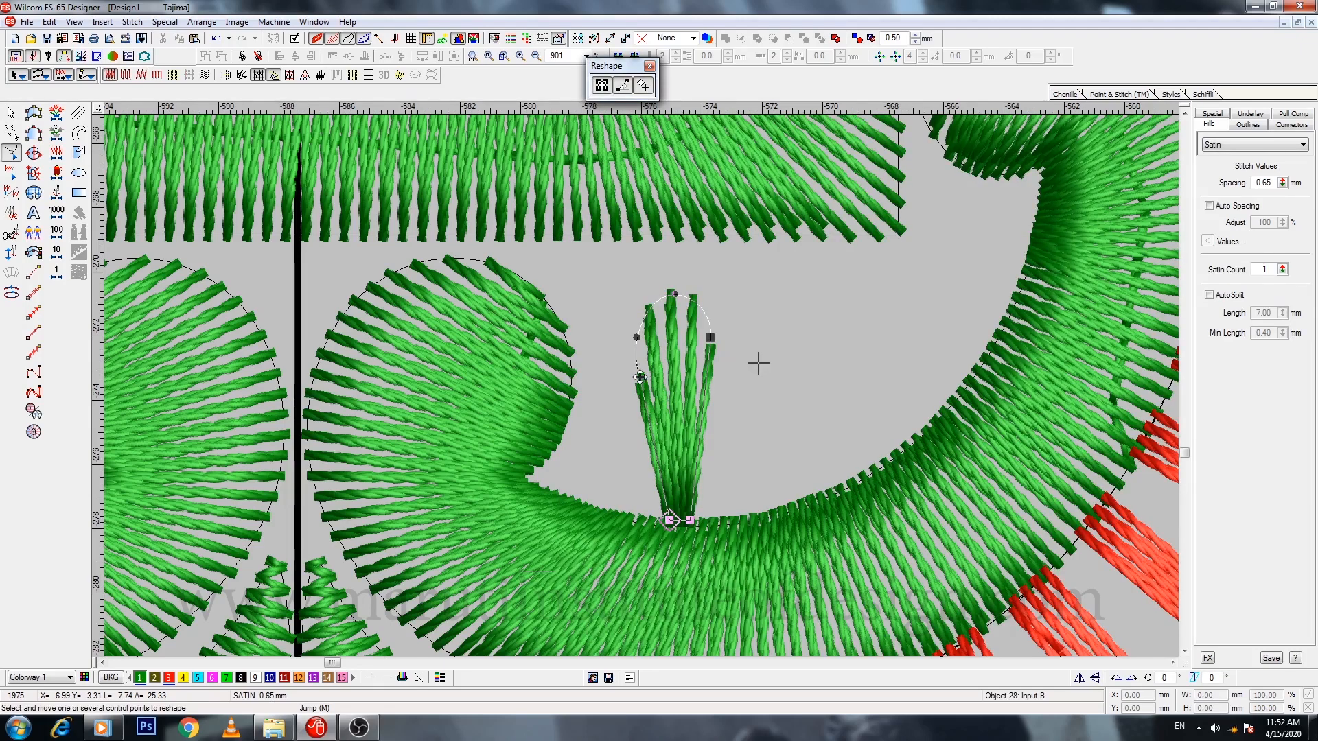
pyautogui.moveTo(639, 376); pyautogui.dragTo(748, 365)
pyautogui.press('Delete')
pyautogui.press('Escape')
# Step: Move and rotate the drop so its narrow end meets the right scroll's inner curl, with an overall extent of about 6.23 × 4.71 mm
pyautogui.moveTo(684, 420); pyautogui.dragTo(643, 409)
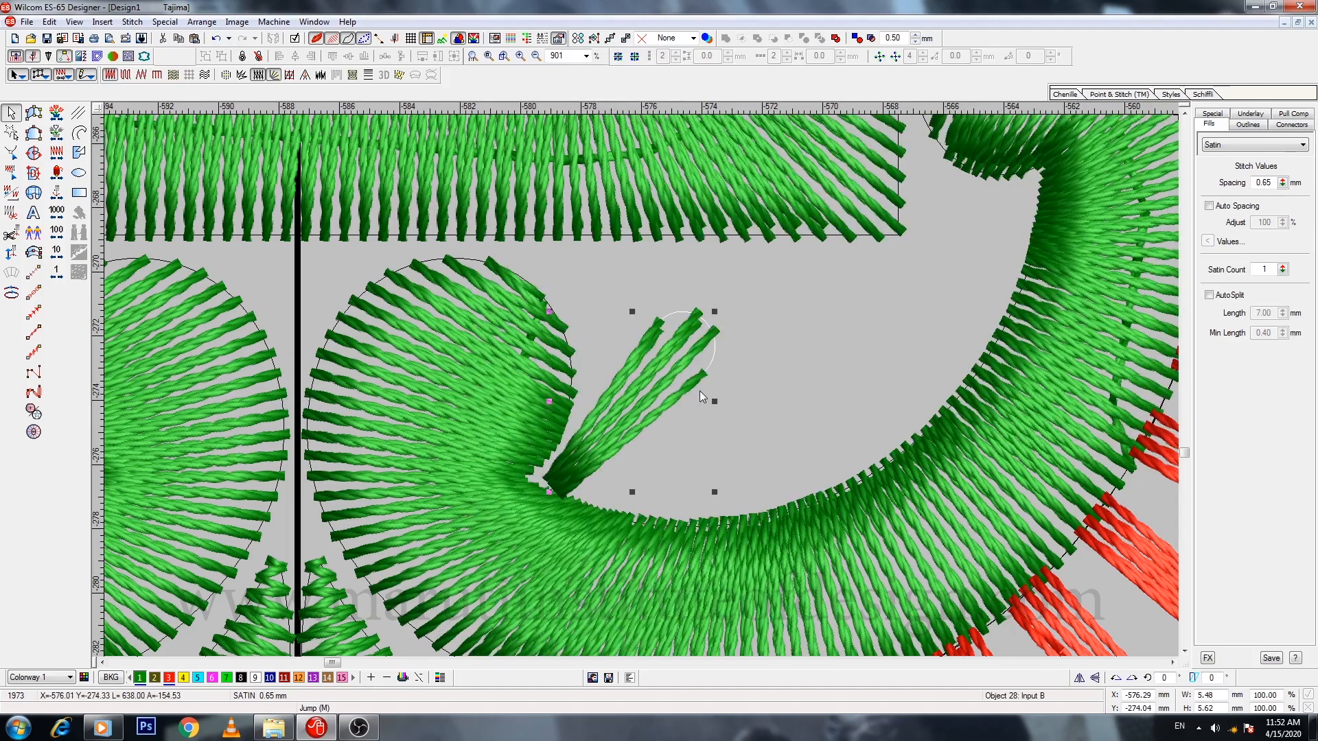
pyautogui.moveTo(704, 361); pyautogui.dragTo(710, 358)
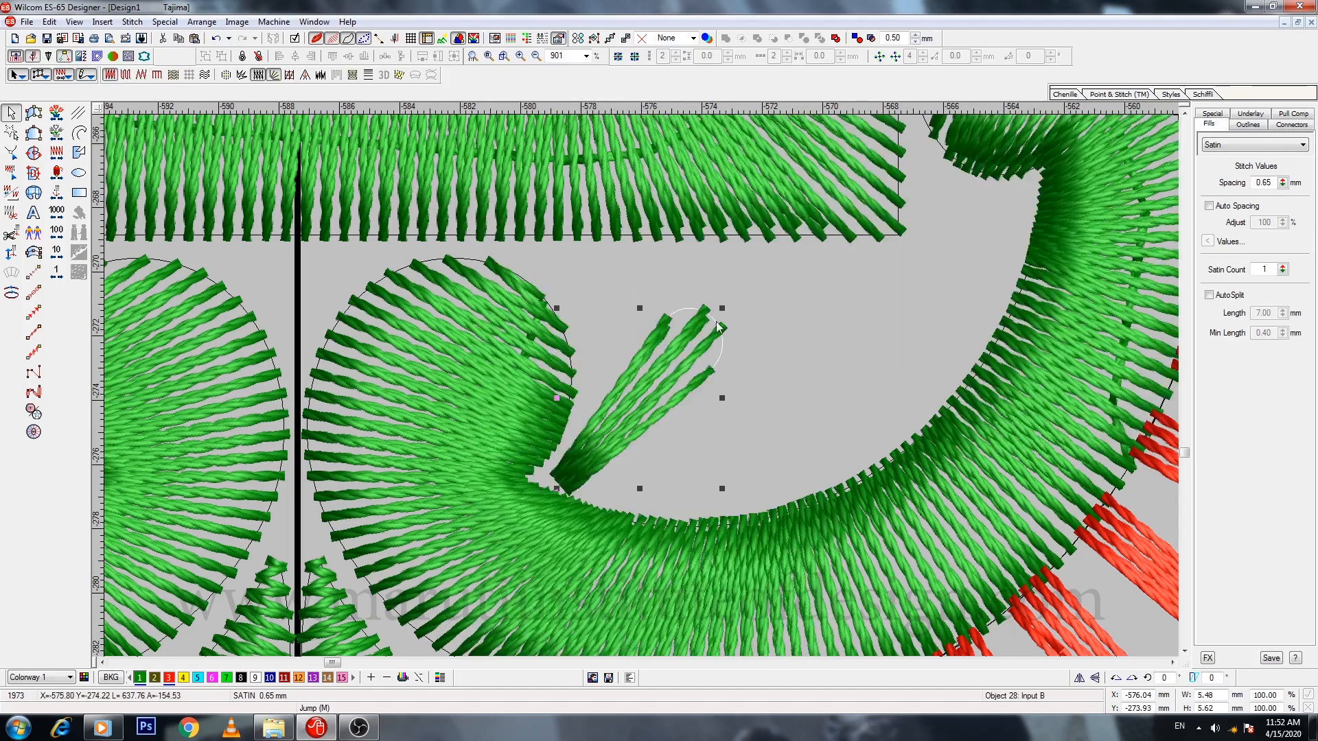
pyautogui.hotkey('shift', 'z')
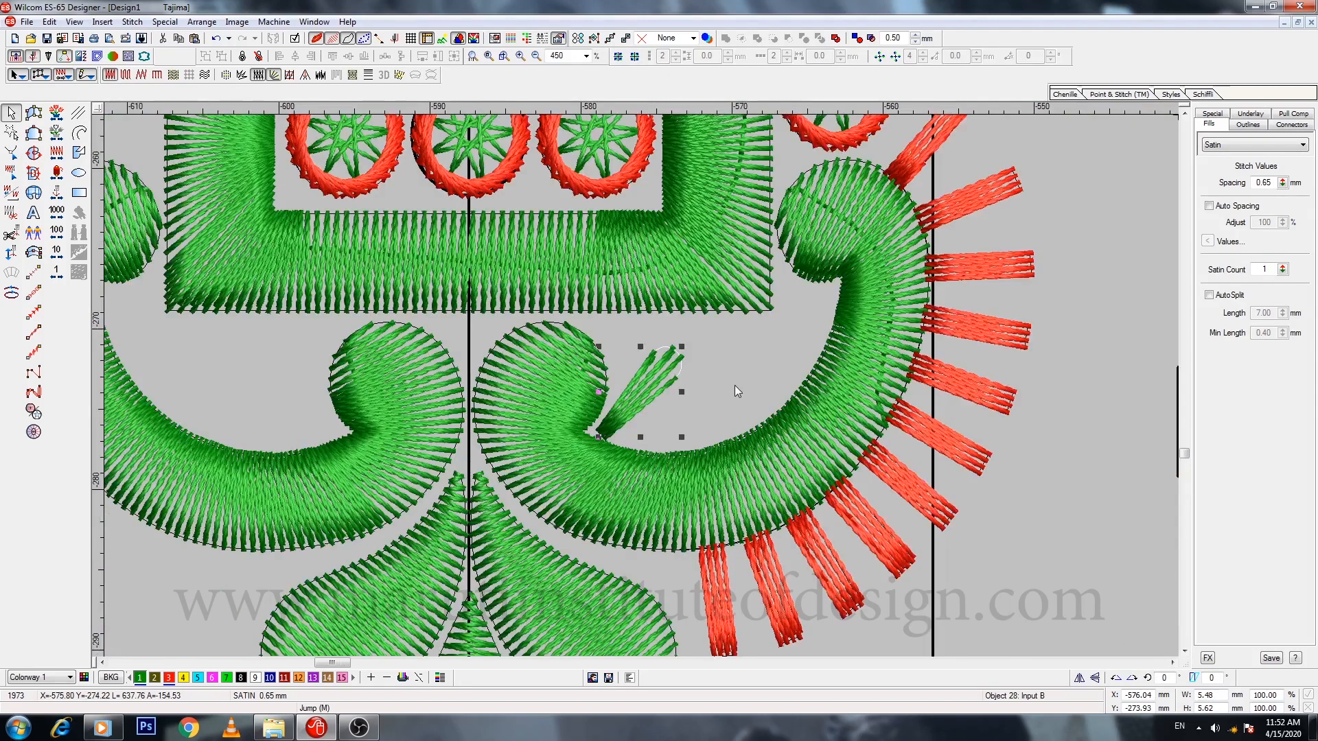
pyautogui.click(712, 430)
pyautogui.click(664, 379)
pyautogui.moveTo(681, 437); pyautogui.dragTo(736, 392)
pyautogui.moveTo(742, 376); pyautogui.dragTo(646, 400)
pyautogui.press('Escape')
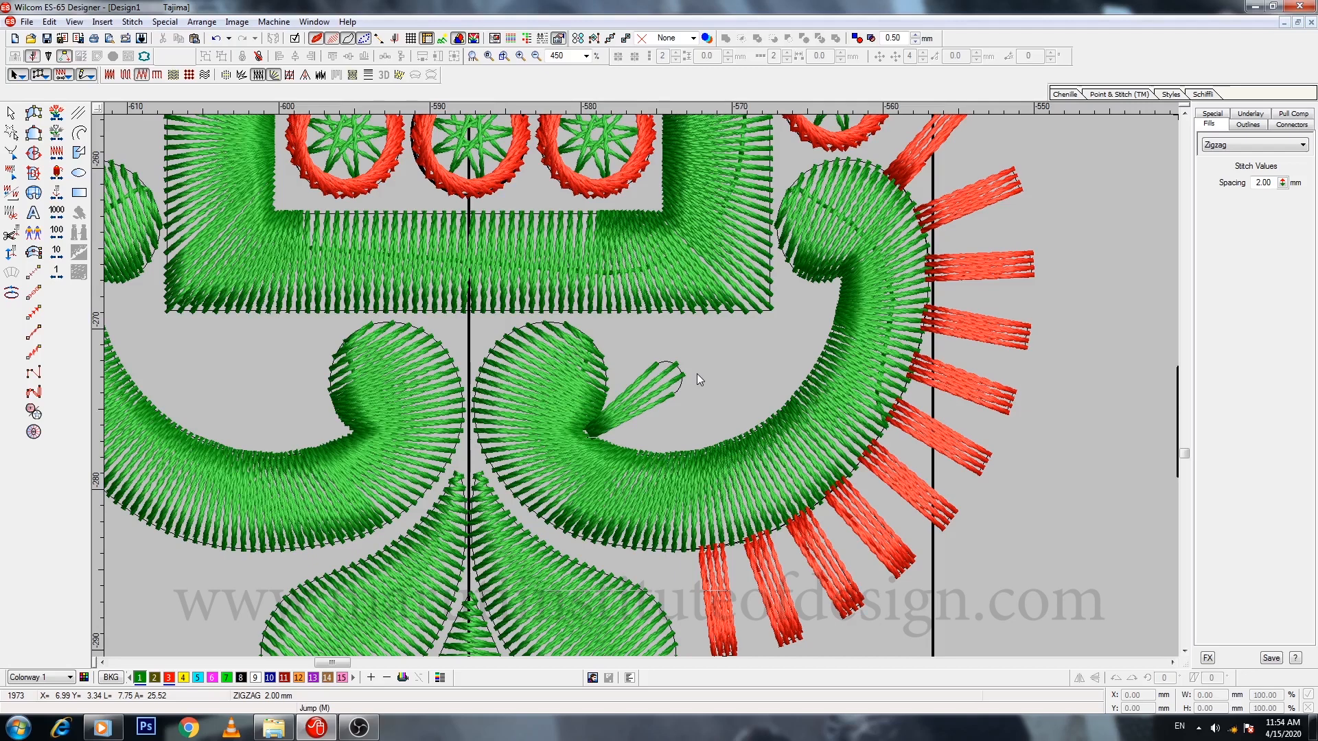
pyautogui.press('Escape')
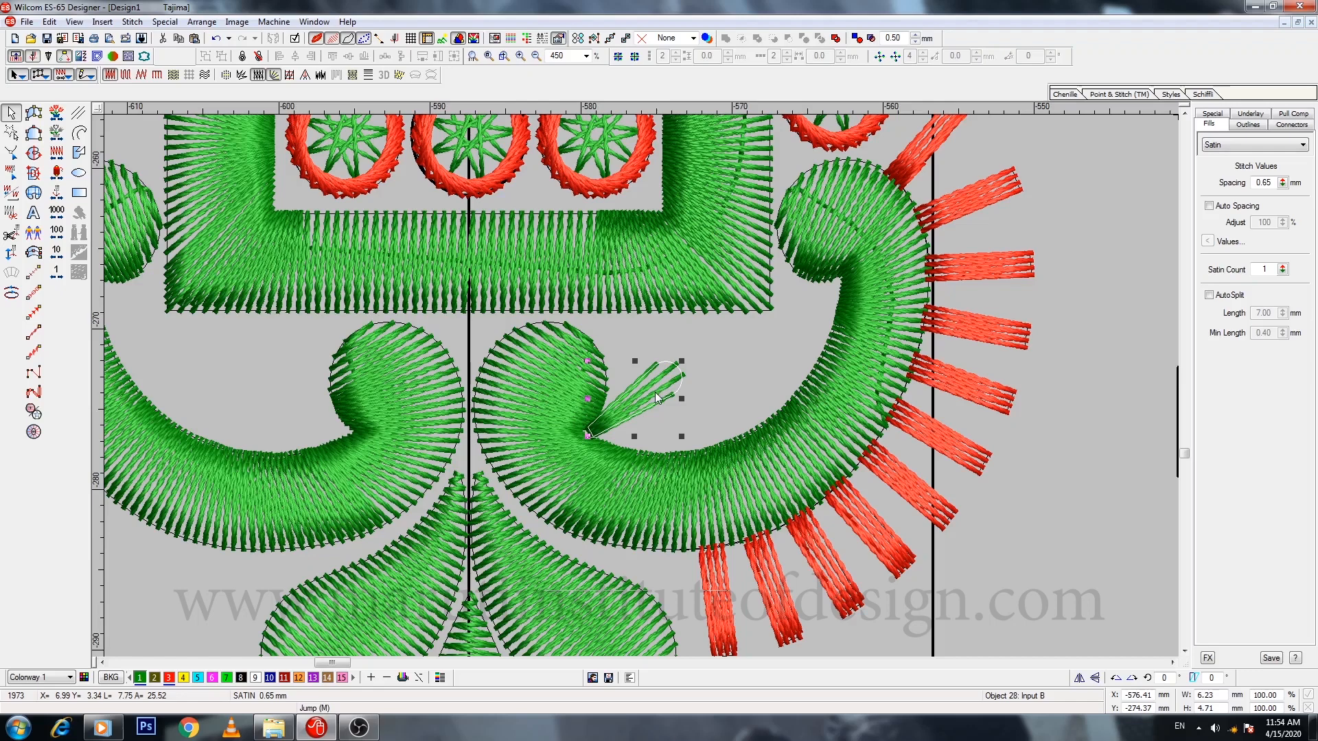
pyautogui.hotkey('ctrl', 'd')
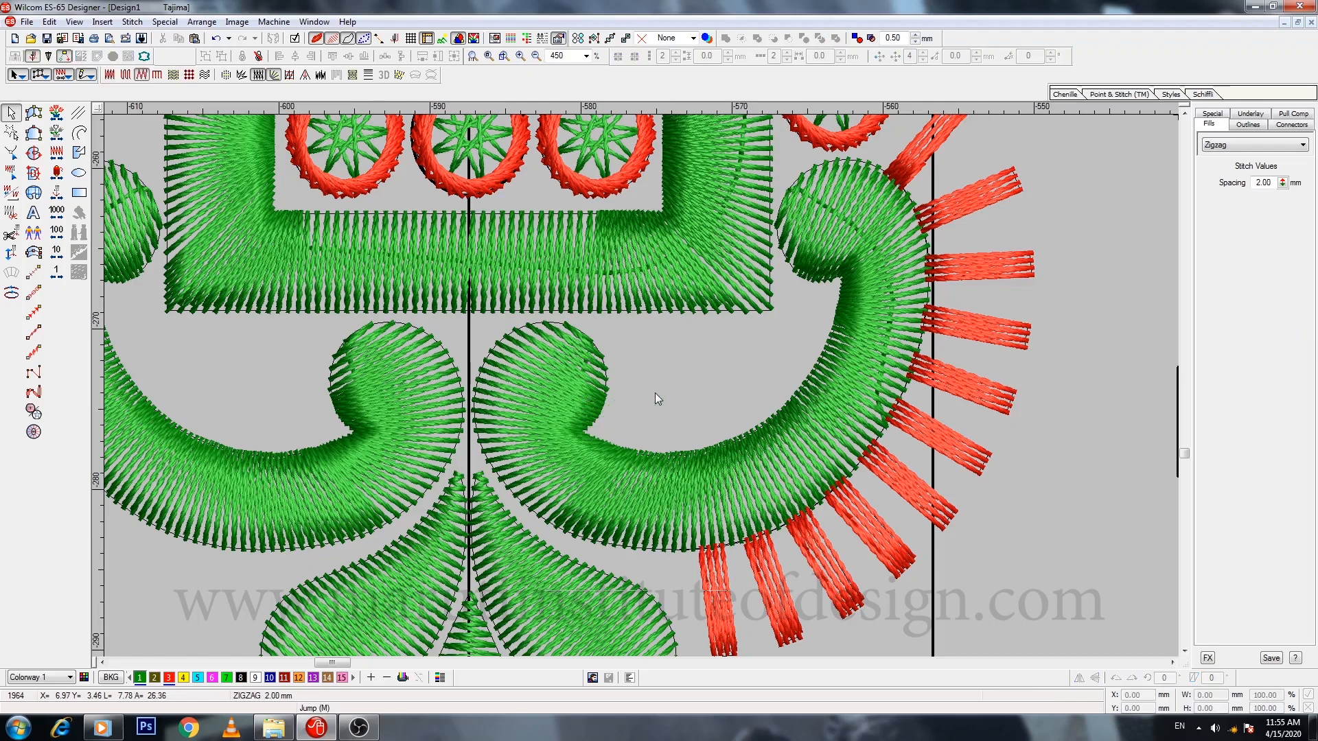
pyautogui.press('Escape')
pyautogui.hotkey('shift', 'z')
pyautogui.click(740, 240)
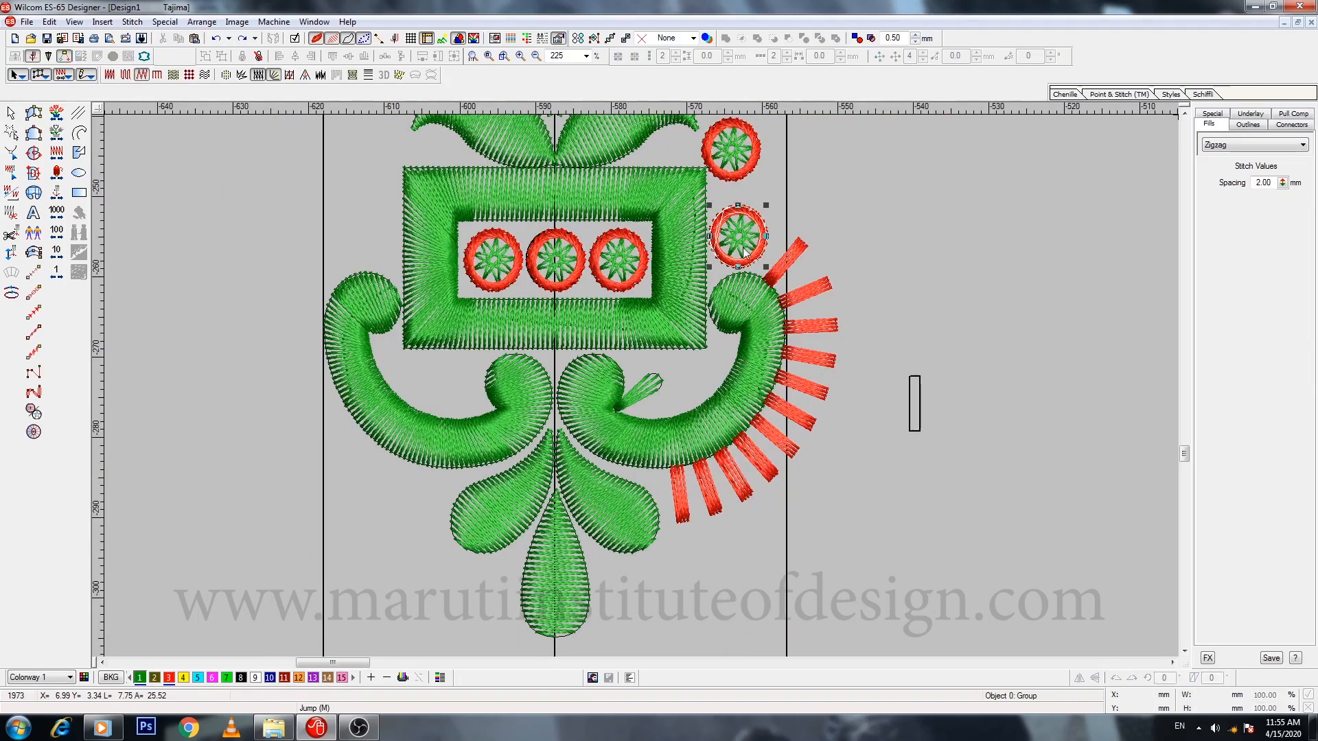
pyautogui.keyDown('ctrl'); pyautogui.click(739, 165); pyautogui.keyUp('ctrl')
# Step: Recolor the small drop beside the right scroll's curl with red color 3 and remove the unused colors from the palette
pyautogui.click(647, 393)
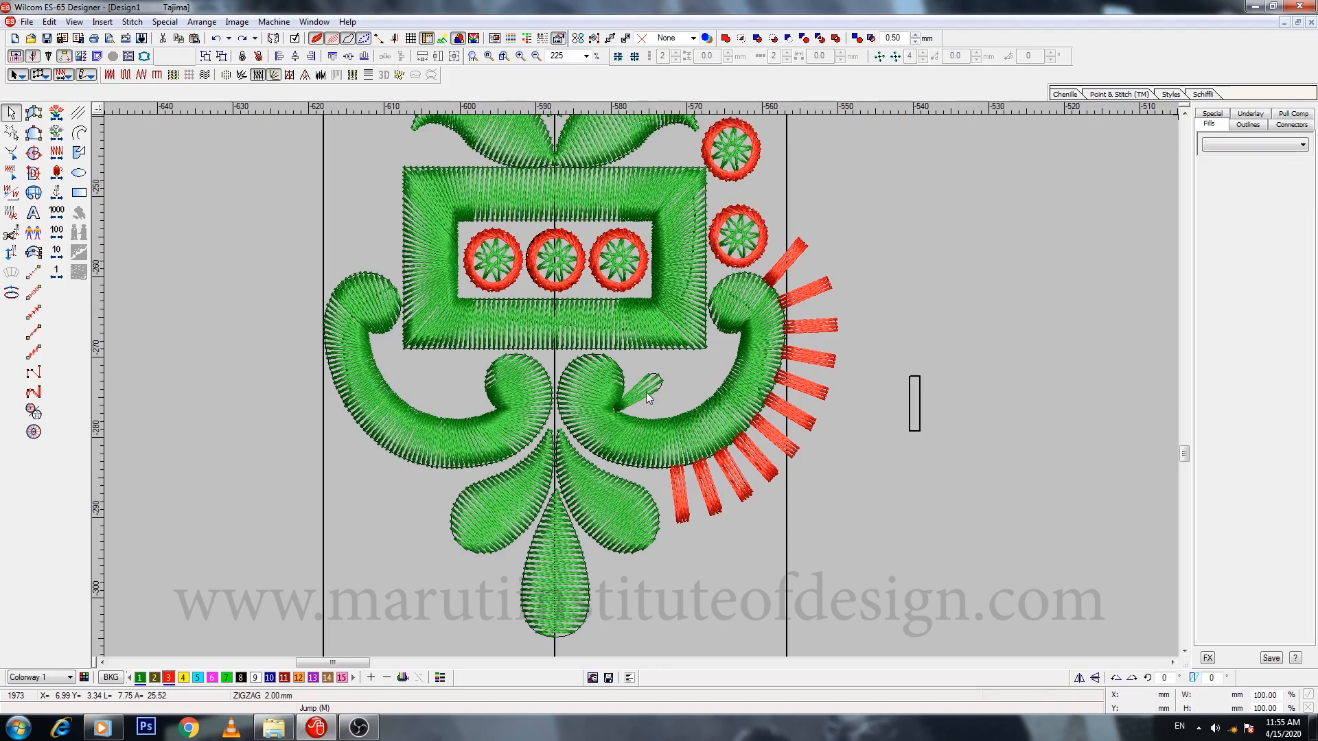
pyautogui.click(170, 678)
pyautogui.click(402, 678)
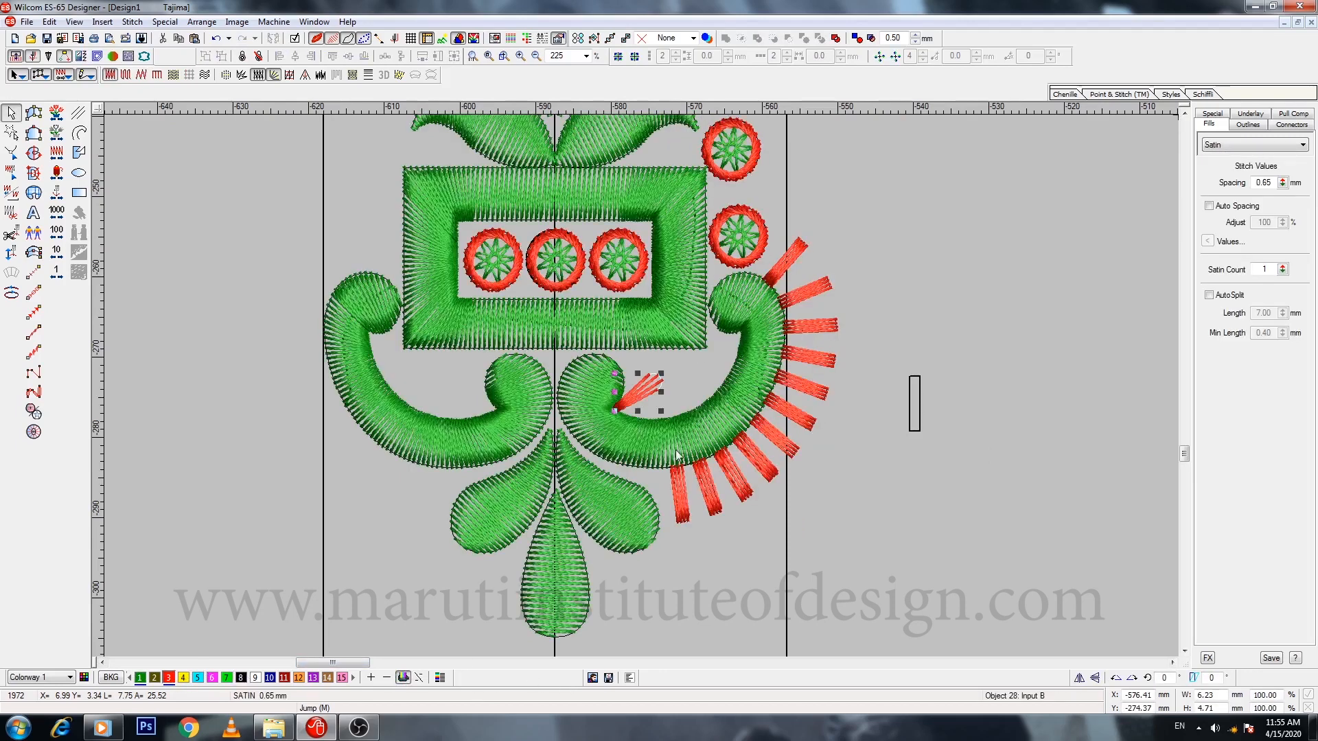
# Step: Mirror-copy the small drop, the fringe and the two outer ringed stars about the vertical center line
pyautogui.click(728, 495)
pyautogui.keyDown('ctrl'); pyautogui.click(742, 241); pyautogui.keyUp('ctrl')
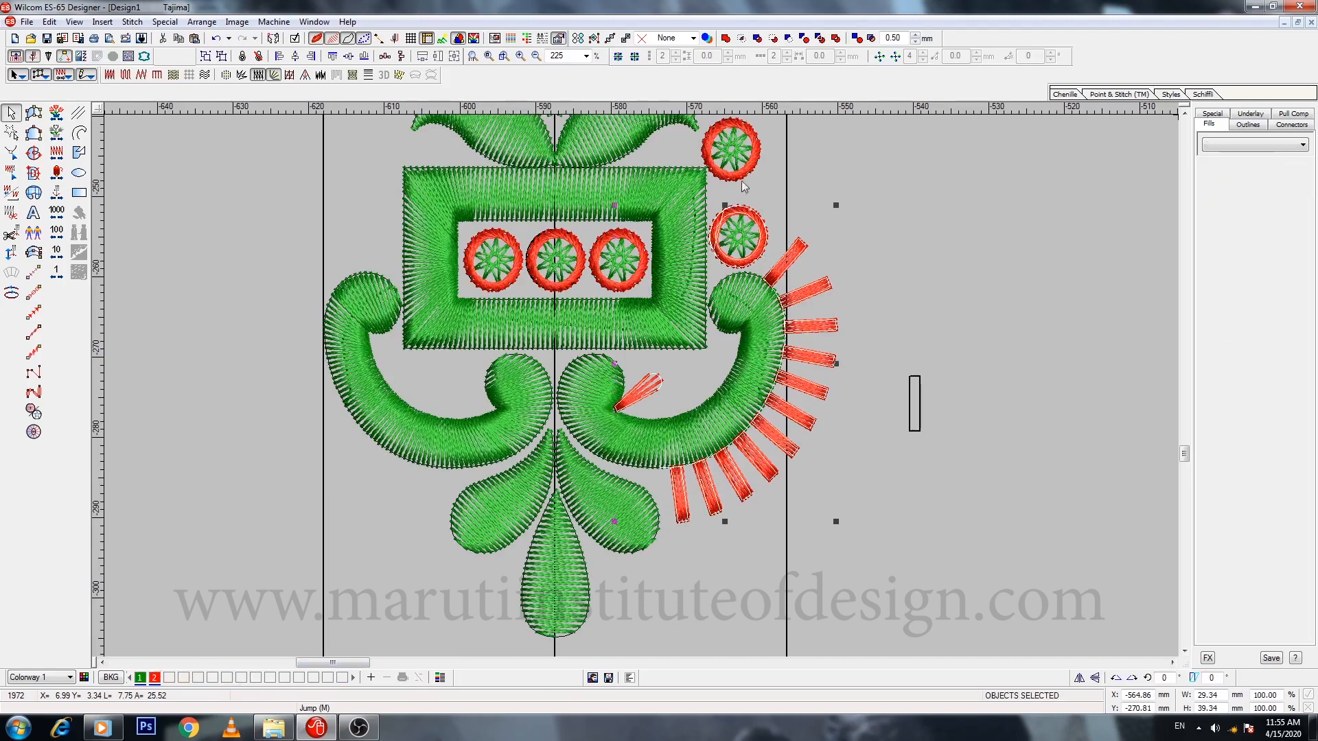
pyautogui.keyDown('ctrl'); pyautogui.click(740, 161); pyautogui.keyUp('ctrl')
pyautogui.hotkey('ctrl', 't')
pyautogui.click(581, 389)
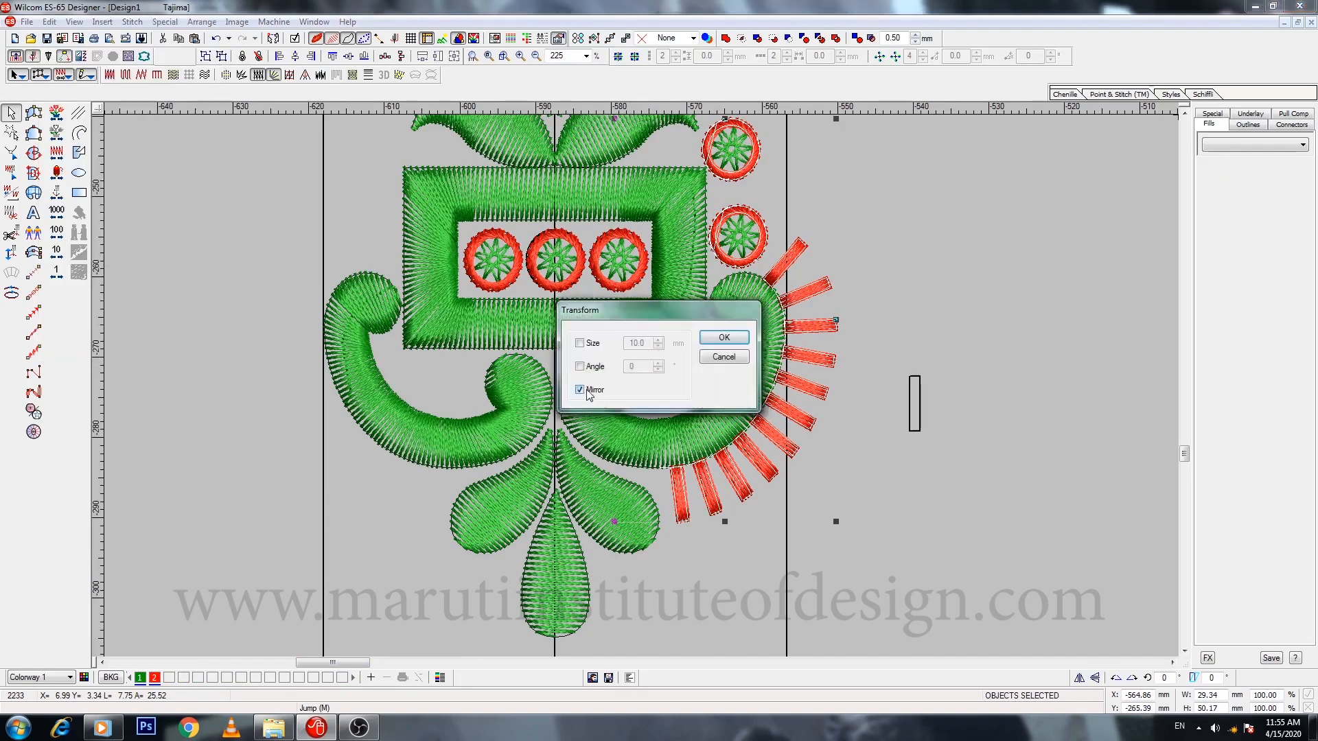
pyautogui.click(720, 336)
pyautogui.click(554, 431)
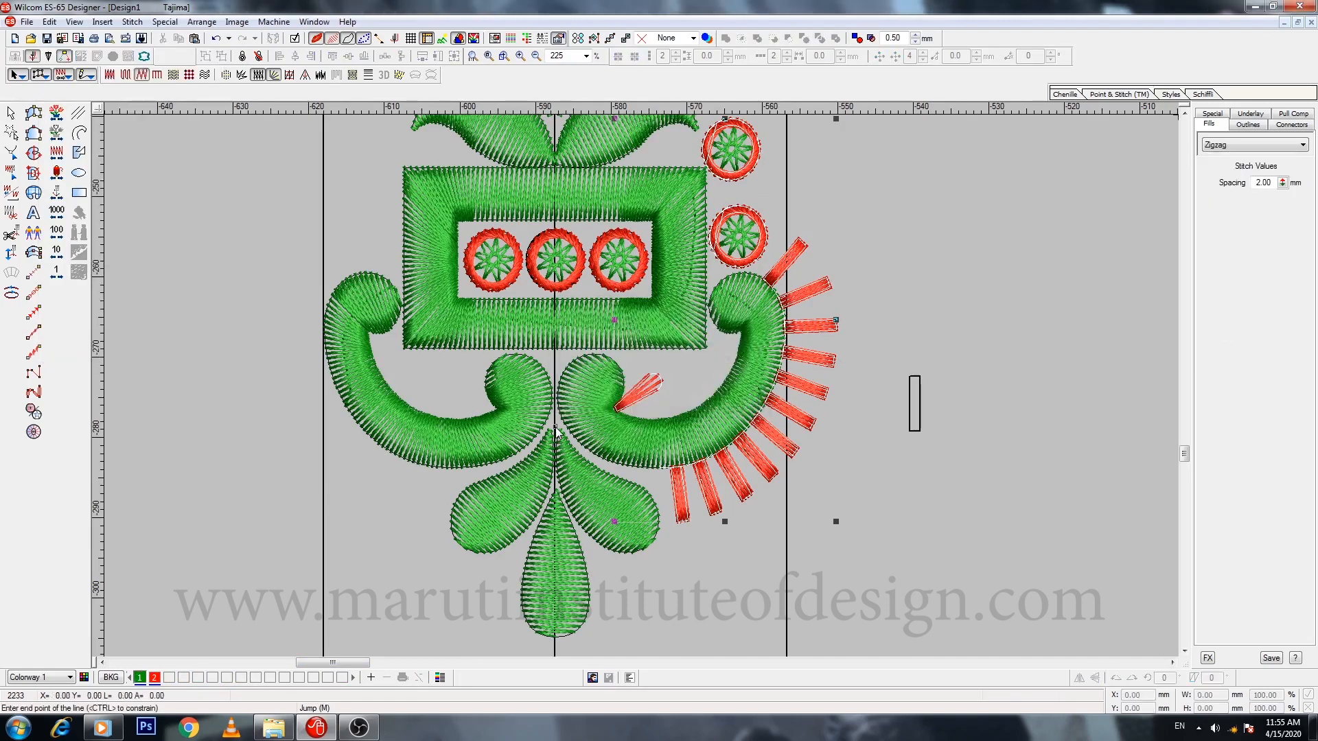
pyautogui.click(559, 345)
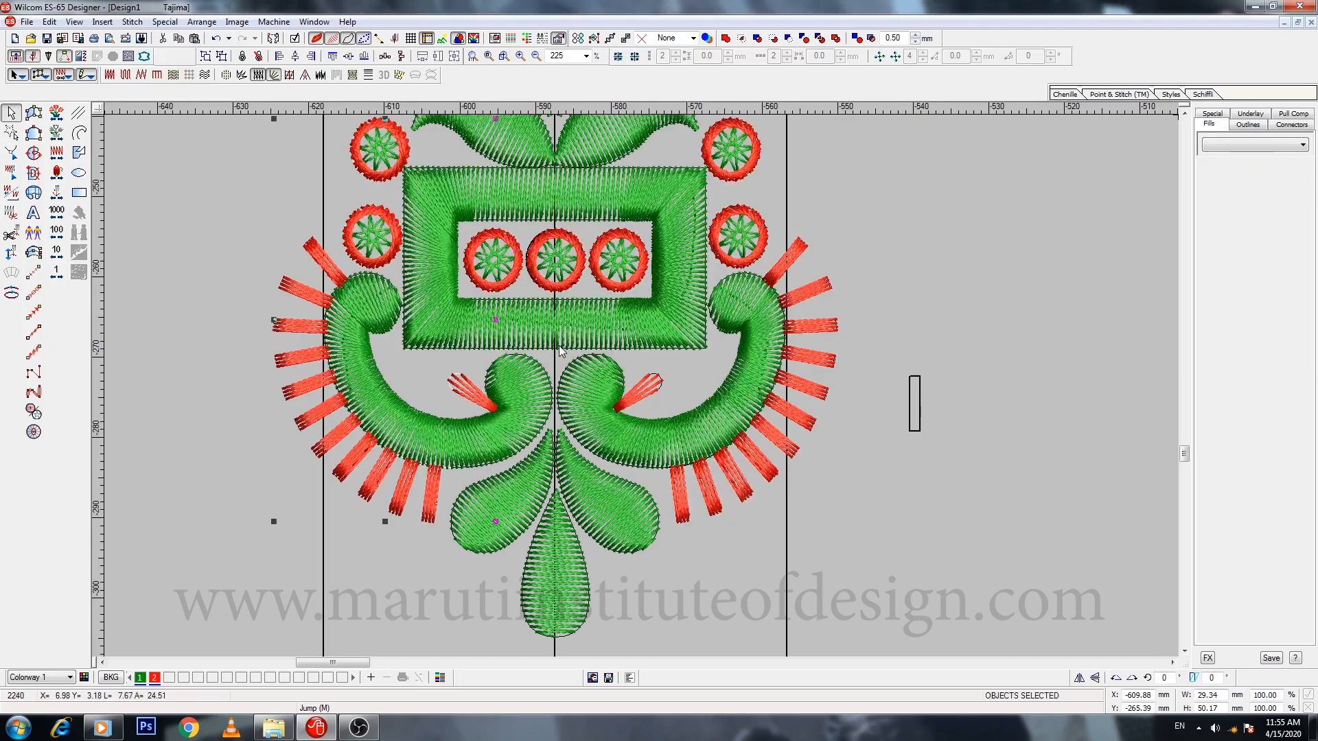
pyautogui.press('Escape')
pyautogui.hotkey('shift', 'z')
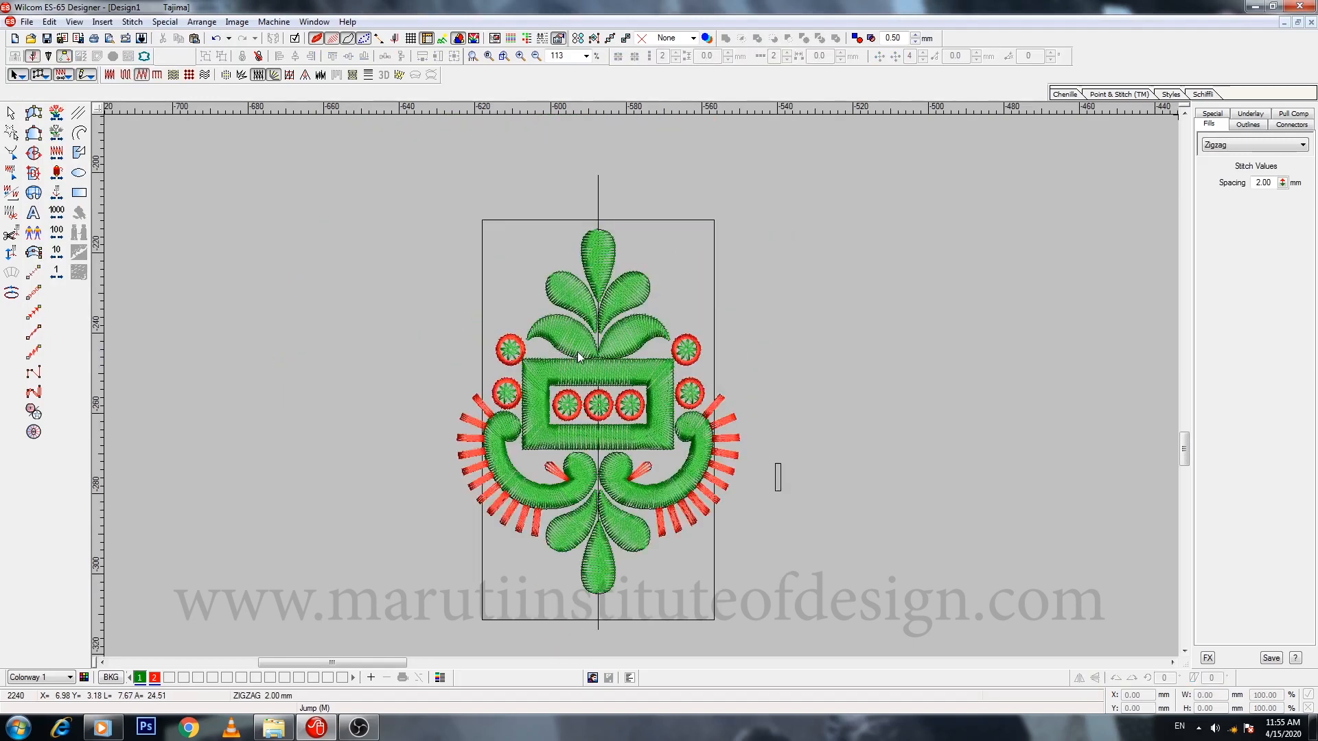
# Step: Set the satin stitch spacing of the green rectangular frame to 1.20 mm after first trying 1.00 mm
pyautogui.click(636, 373)
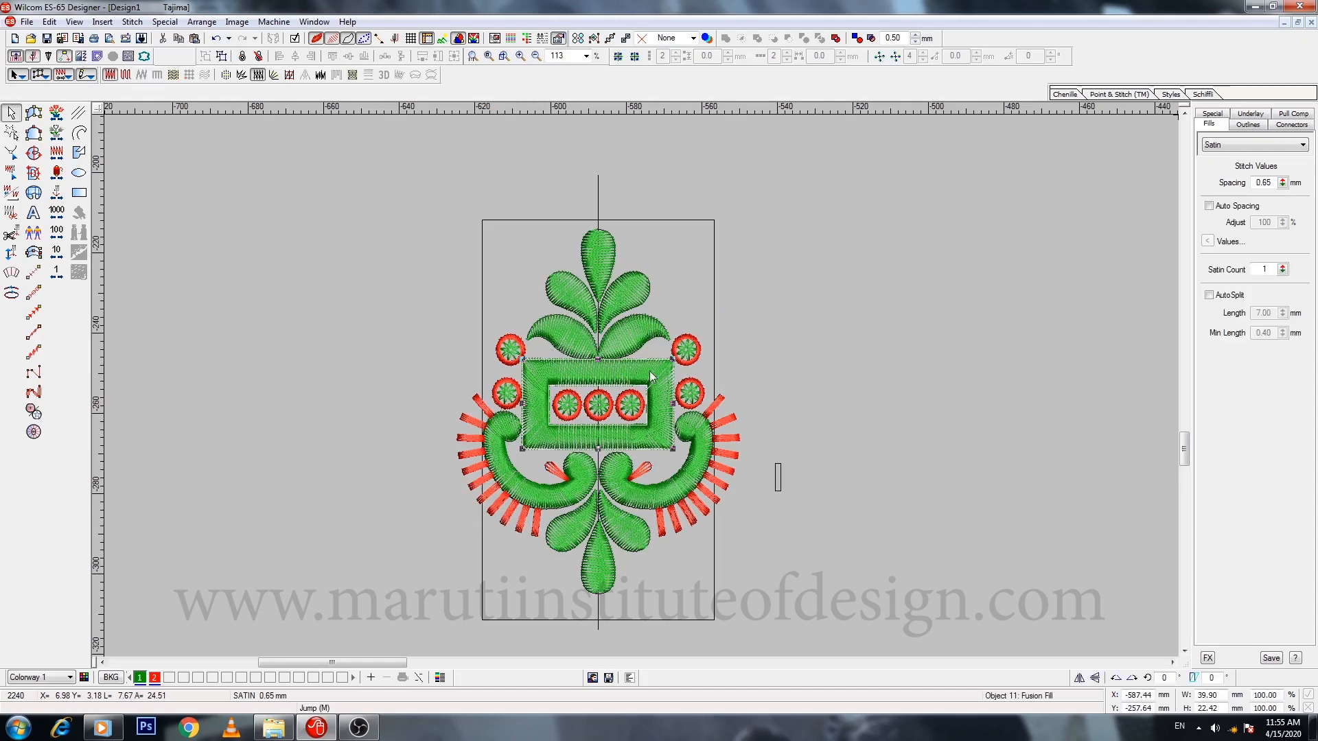
pyautogui.moveTo(1275, 183); pyautogui.dragTo(1154, 183)
pyautogui.write('1')
pyautogui.press('Return')
pyautogui.press('z')
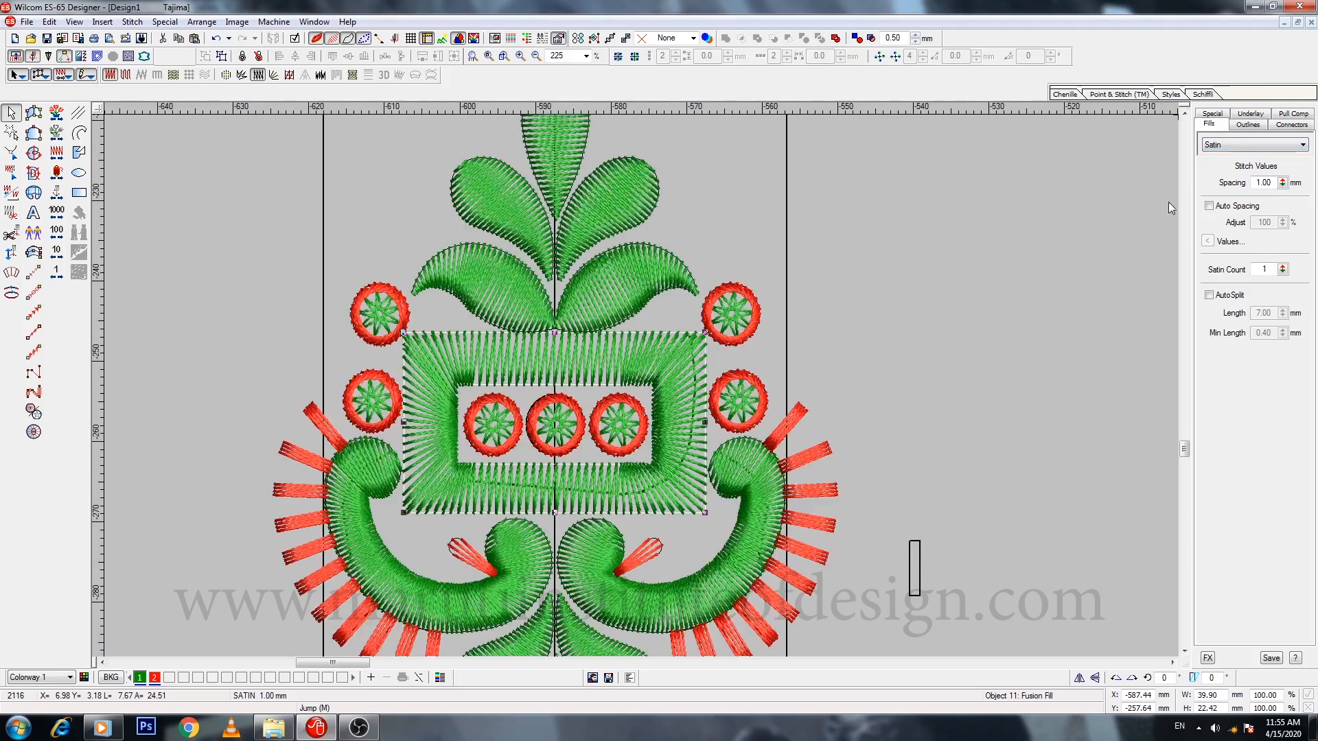
pyautogui.moveTo(1275, 183); pyautogui.dragTo(1193, 192)
pyautogui.write('1')
pyautogui.press('Return')
pyautogui.press('Escape')
pyautogui.hotkey('shift', 'z')
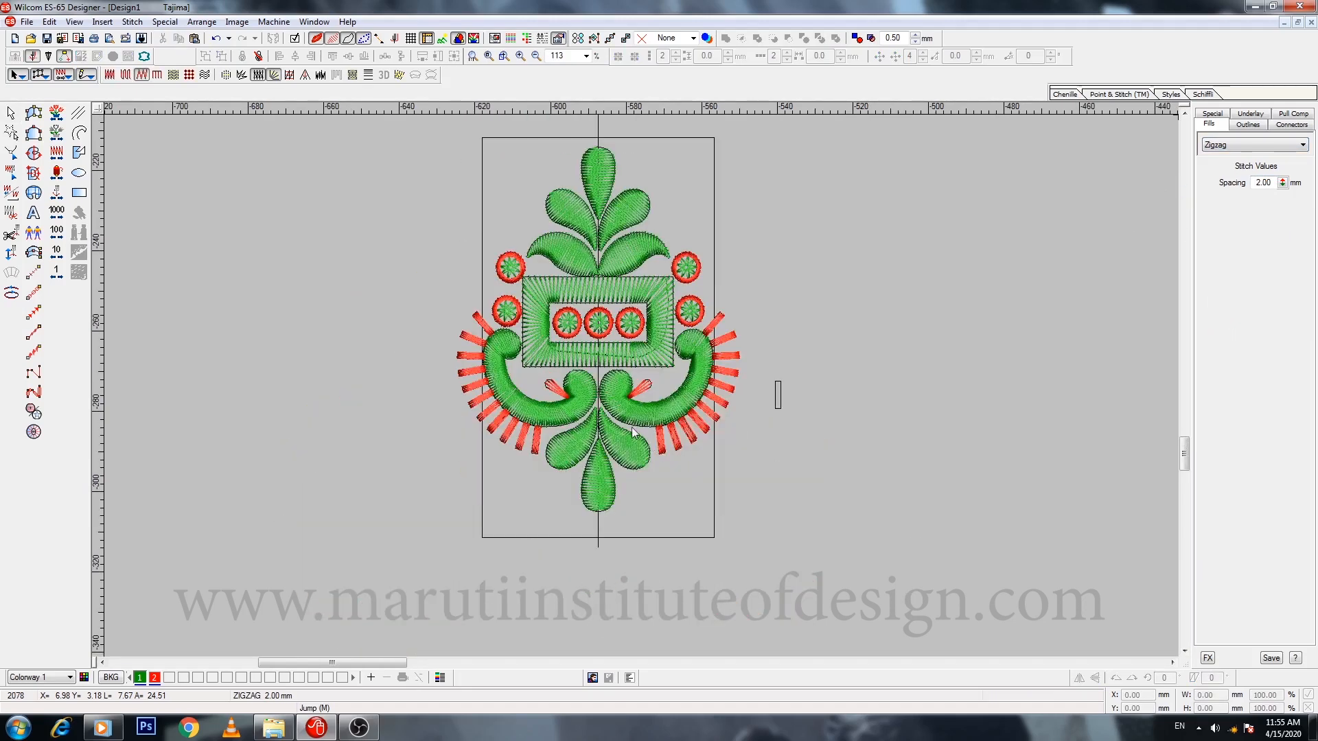
# Step: Try the rectangular frame in red and return it to green
pyautogui.press('z')
pyautogui.click(629, 345)
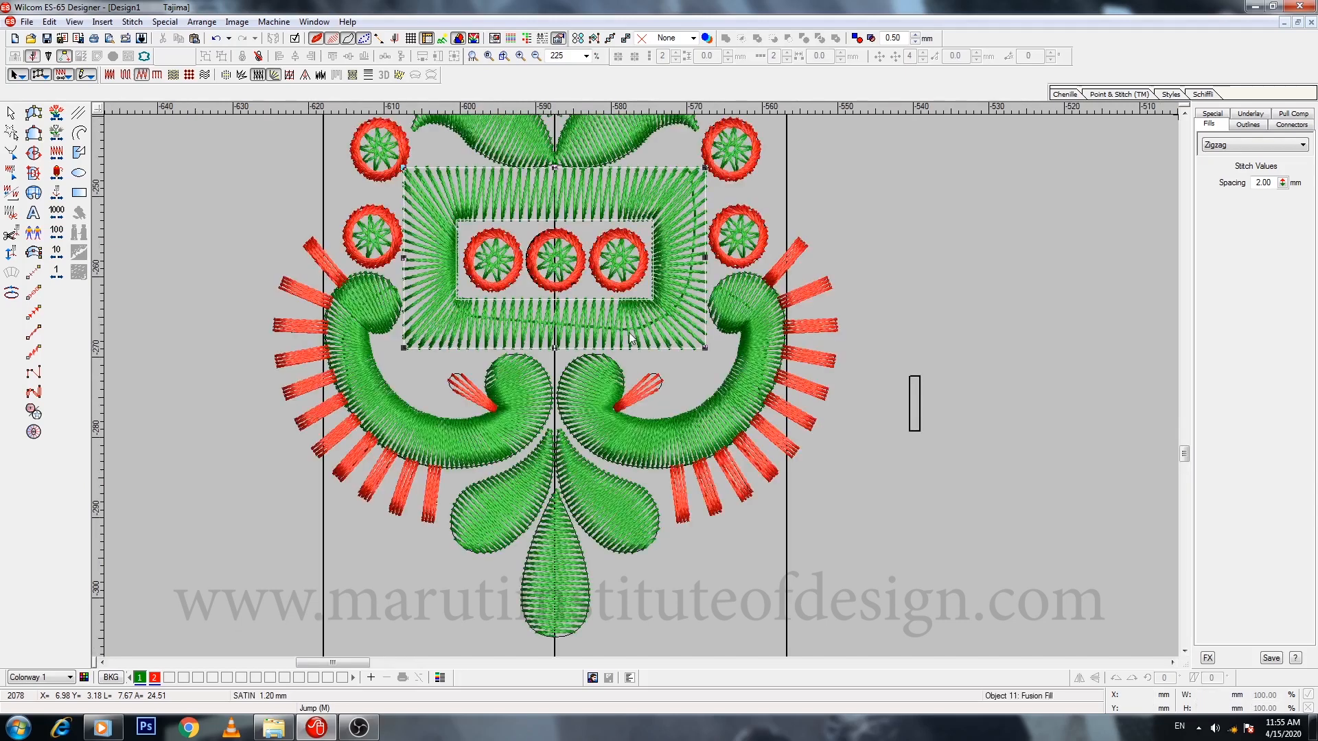
pyautogui.click(158, 678)
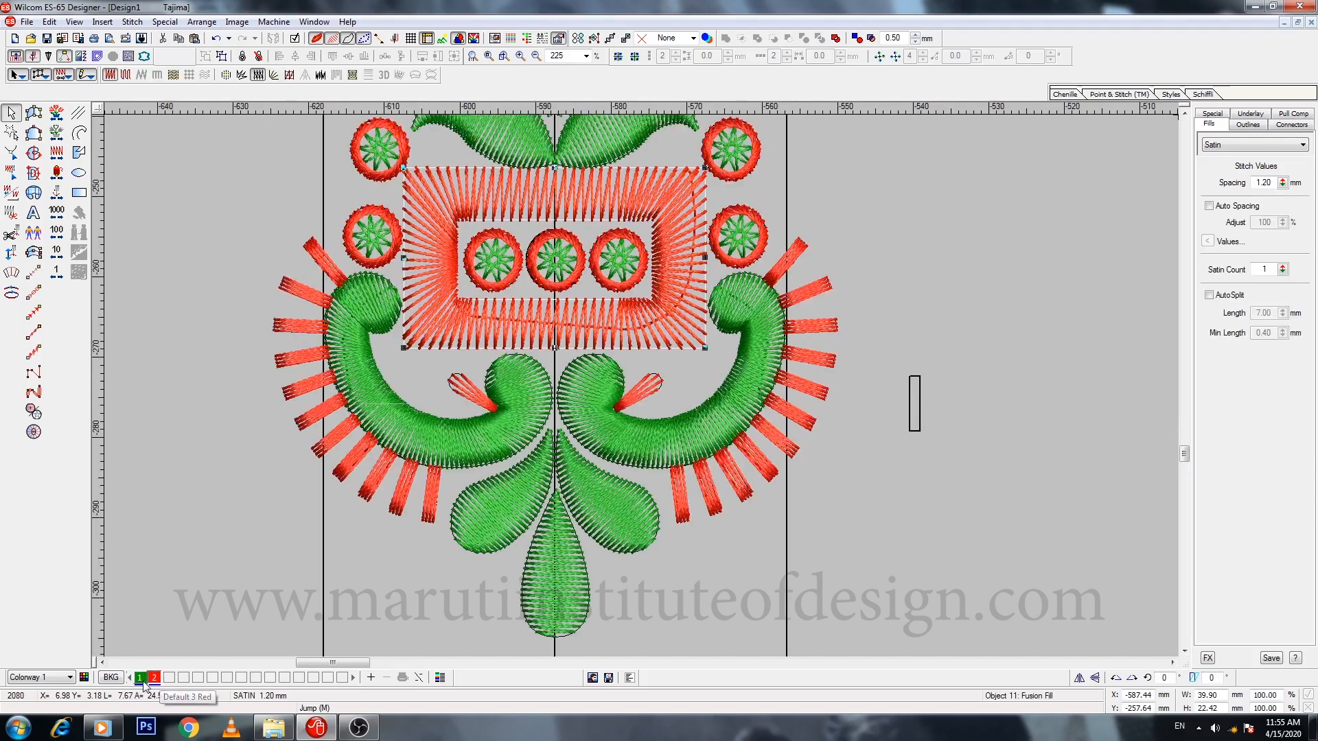
pyautogui.click(140, 678)
pyautogui.press('Escape')
pyautogui.hotkey('shift', 'z')
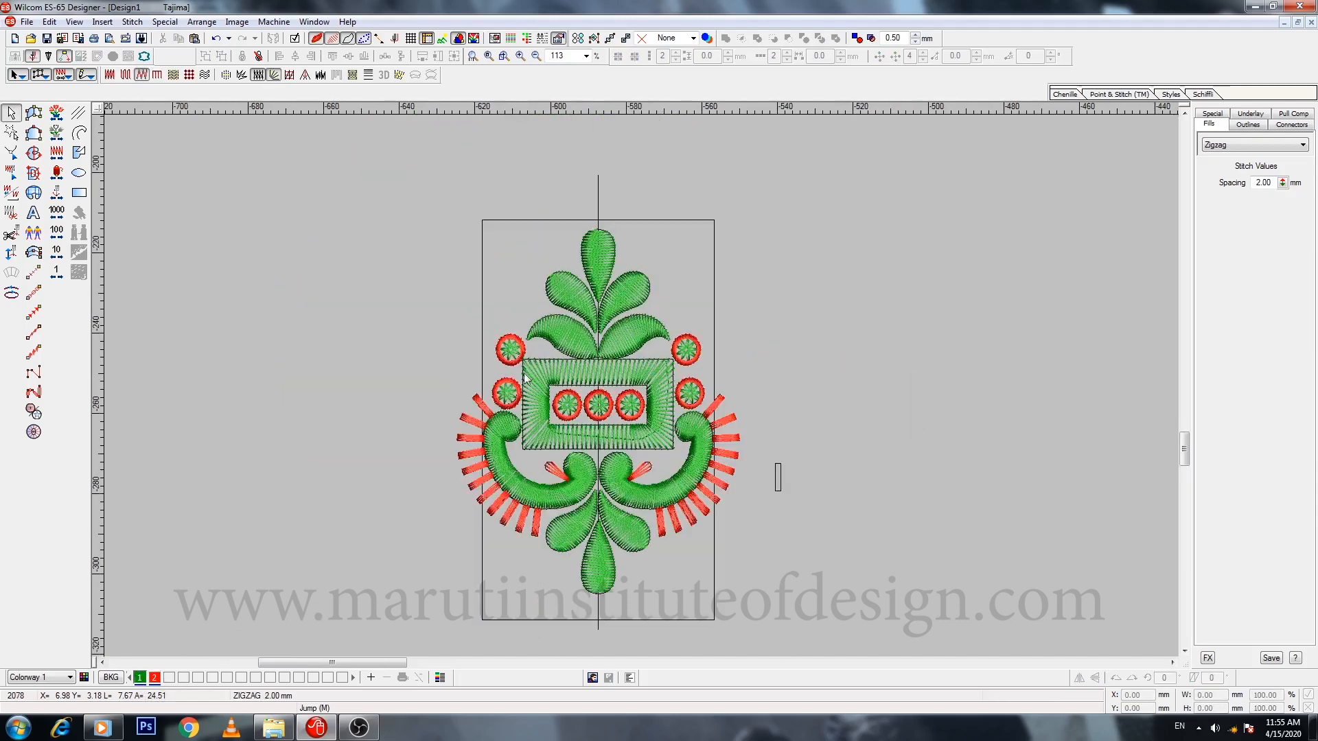
# Step: Group the whole embroidery motif and move it left, clear of the outline frame and center line
pyautogui.moveTo(409, 214); pyautogui.dragTo(769, 612)
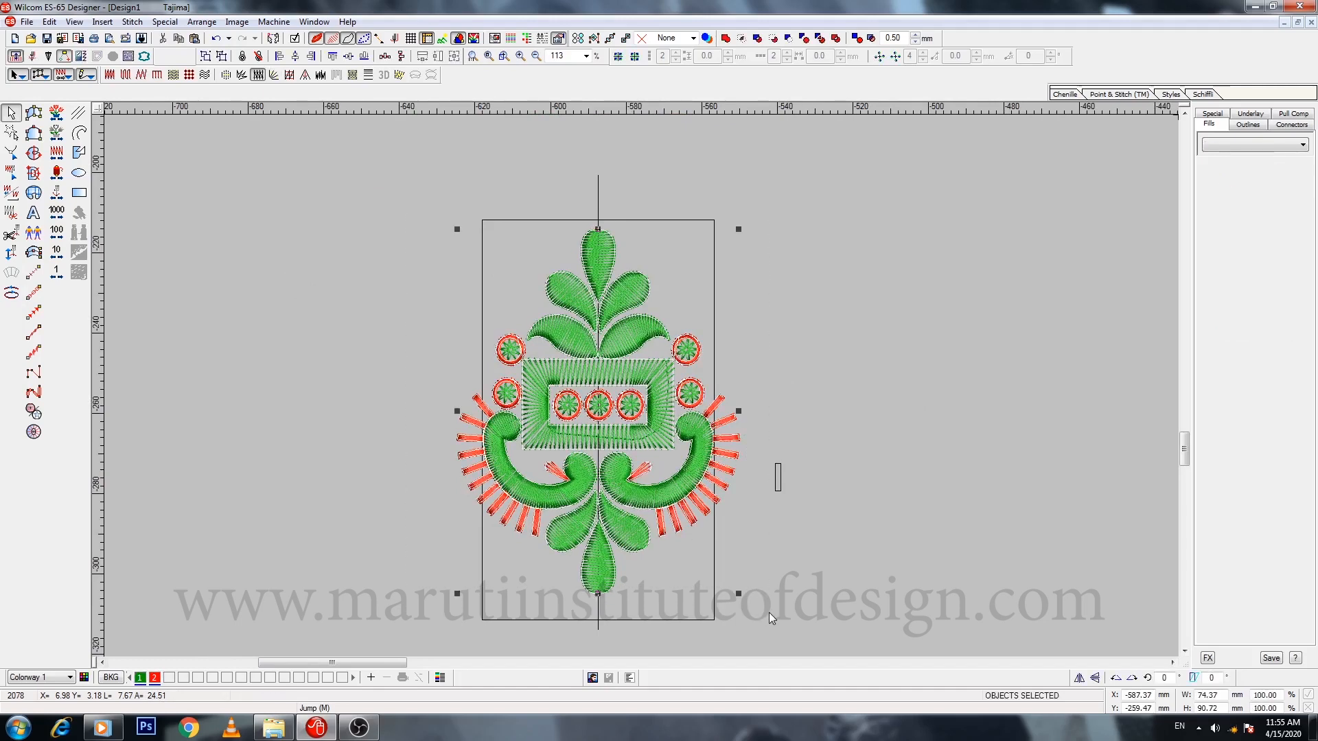
pyautogui.hotkey('ctrl', 'g')
pyautogui.moveTo(599, 427); pyautogui.dragTo(347, 427)
pyautogui.press('Escape')
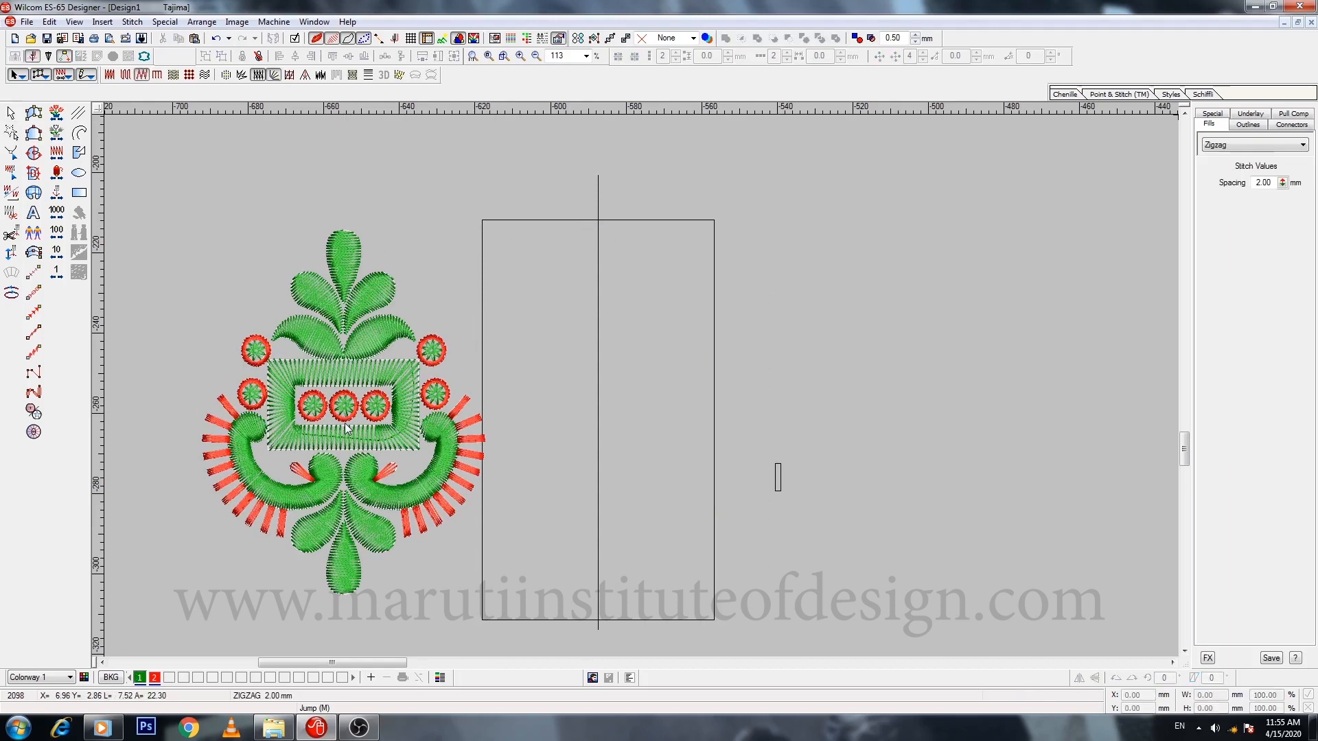
# Step: Examine the complete motif with the scanned sketch shown and hidden, at overall and closer views
pyautogui.press('d')
pyautogui.press('0')
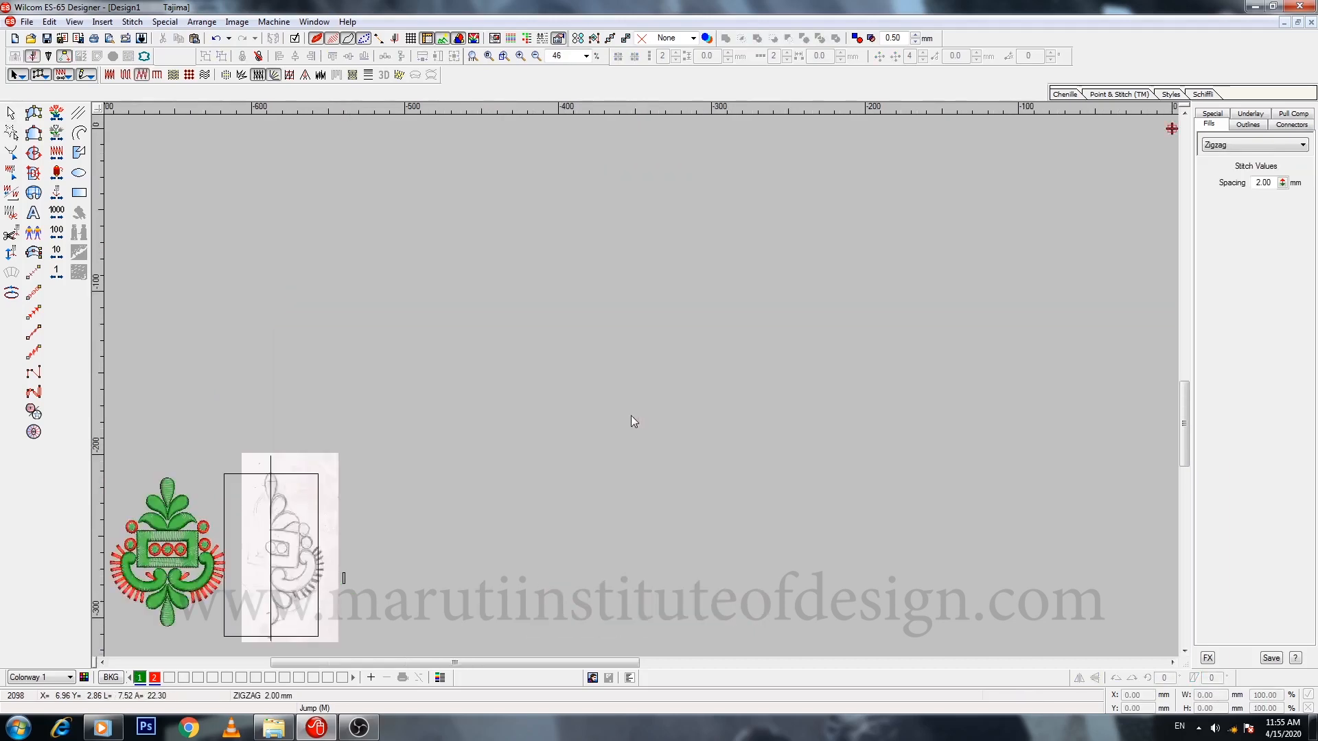
pyautogui.hotkey('ctrl', 'a')
pyautogui.press('d')
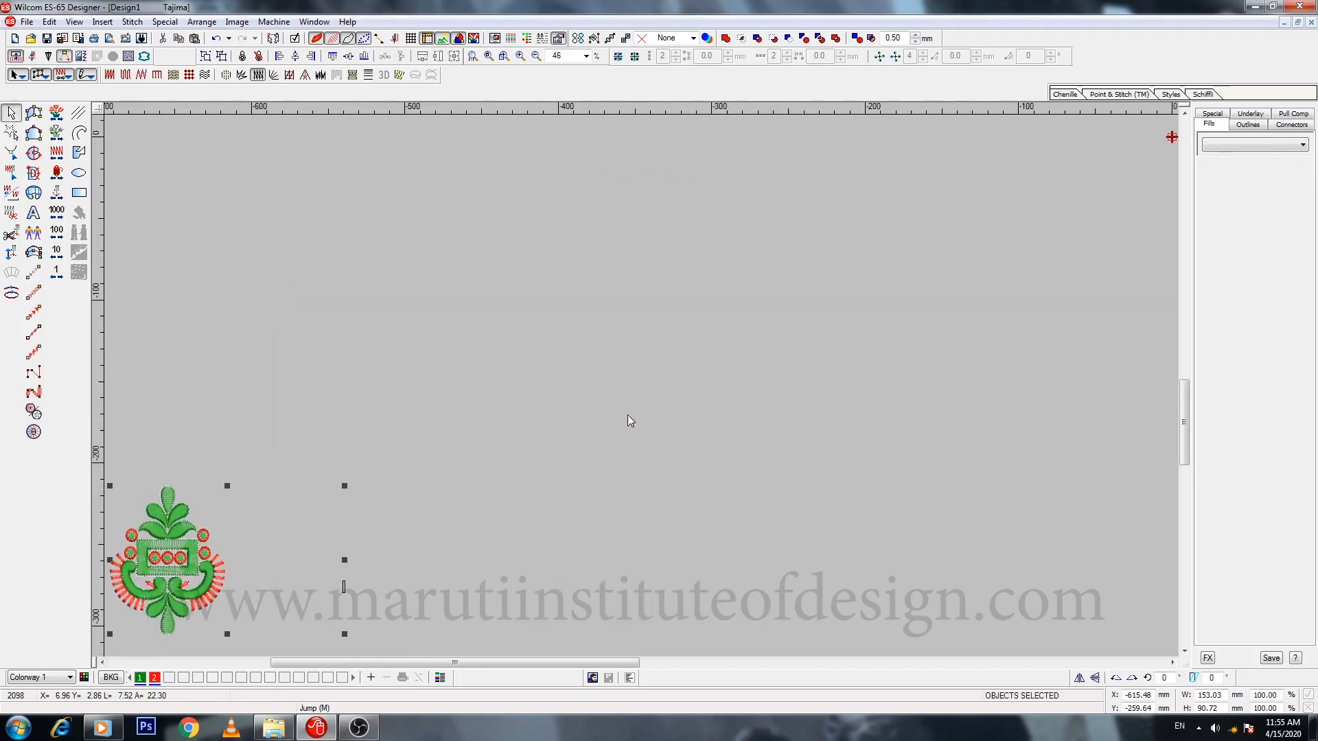
pyautogui.press('Escape')
pyautogui.moveTo(395, 664); pyautogui.dragTo(311, 664)
pyautogui.scroll(-2, 485, 521)
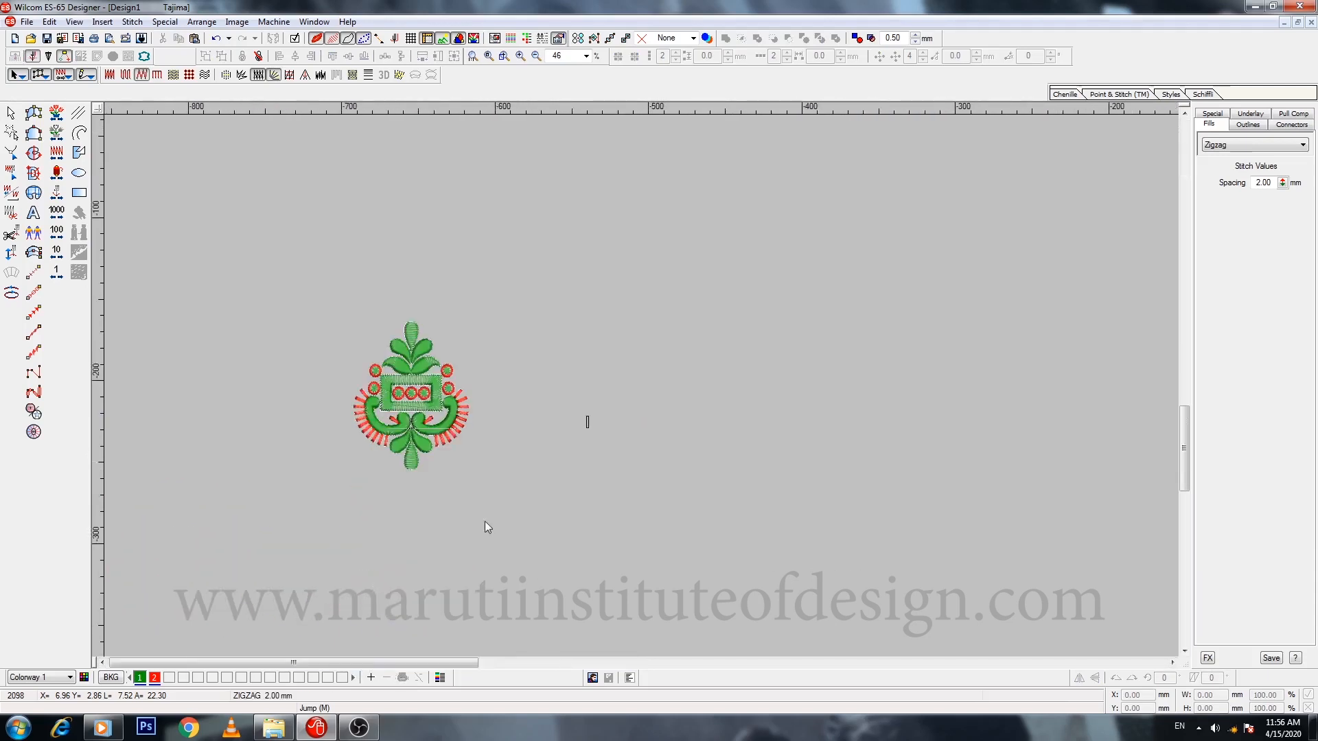
pyautogui.press('z')
pyautogui.moveTo(446, 663); pyautogui.dragTo(405, 671)
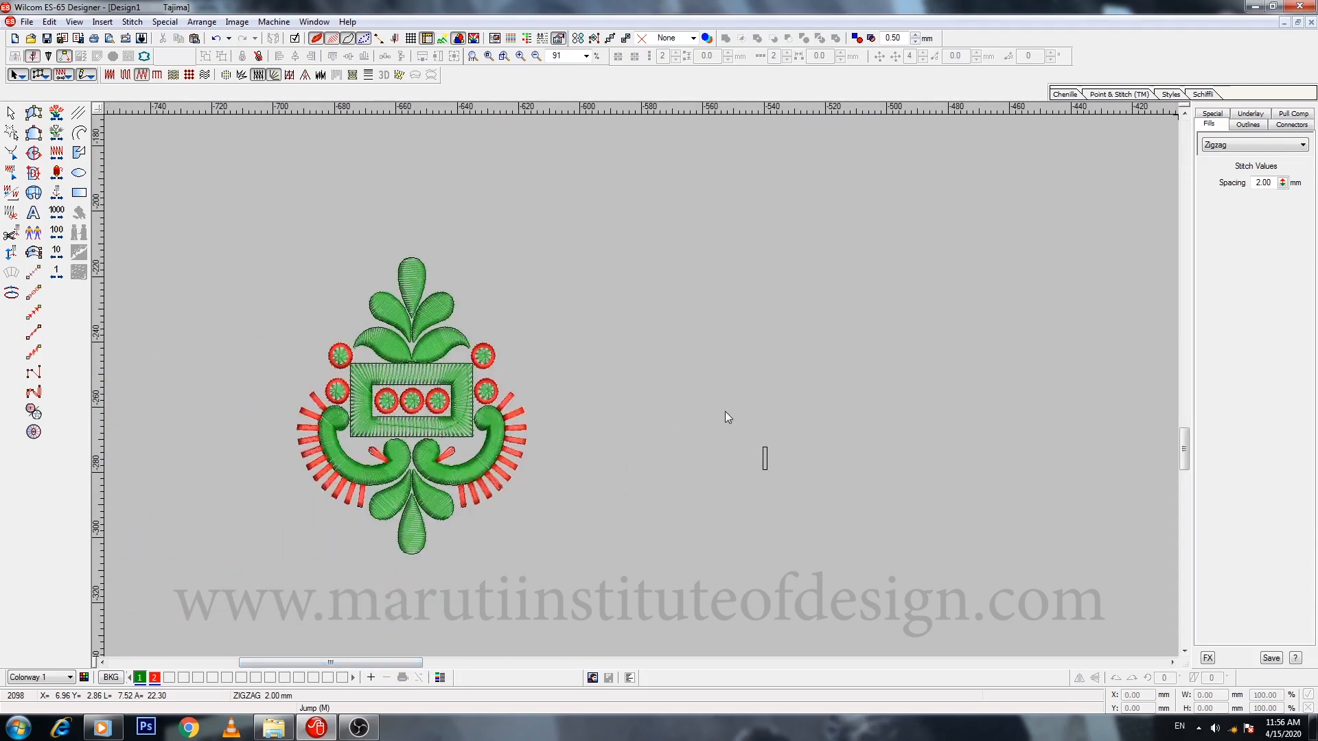
pyautogui.hotkey('shift', 'z')
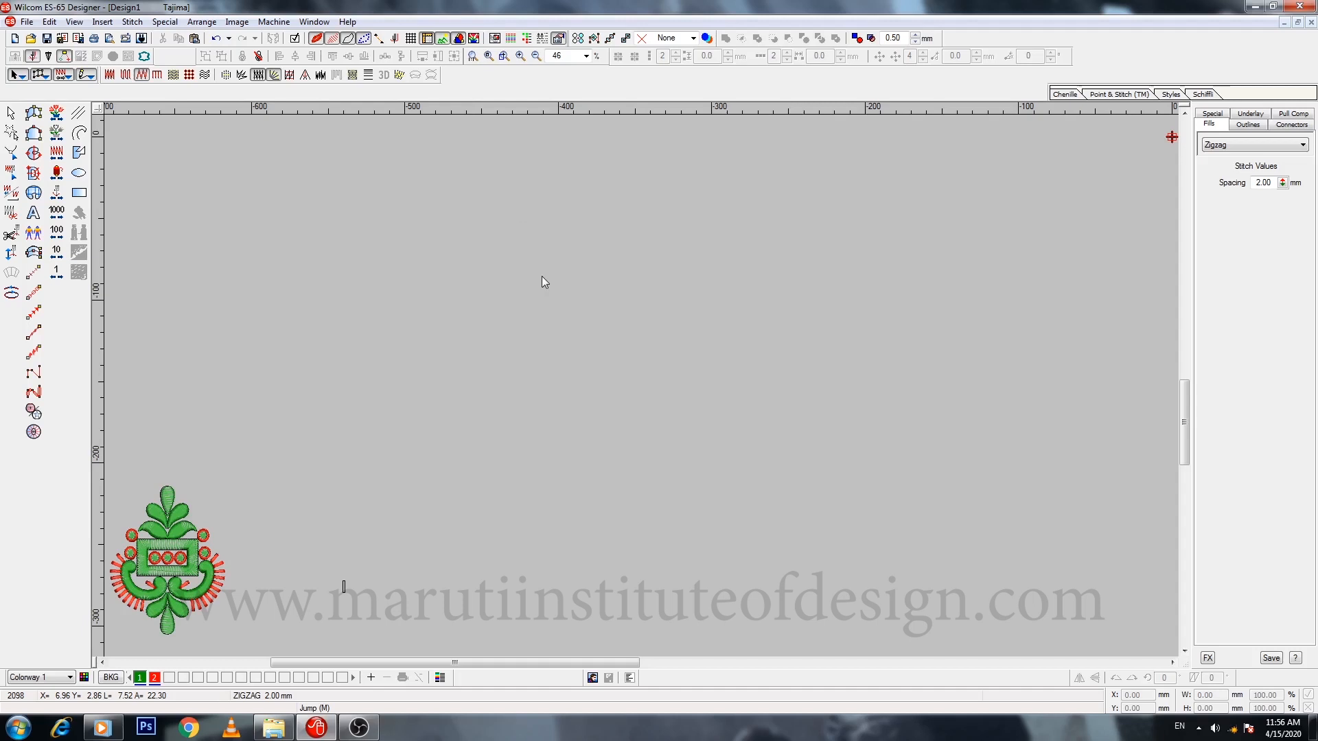
# Step: Show the sketch again and move all embroidery objects together to position X 0.00, Y 0.00 mm
pyautogui.press('d')
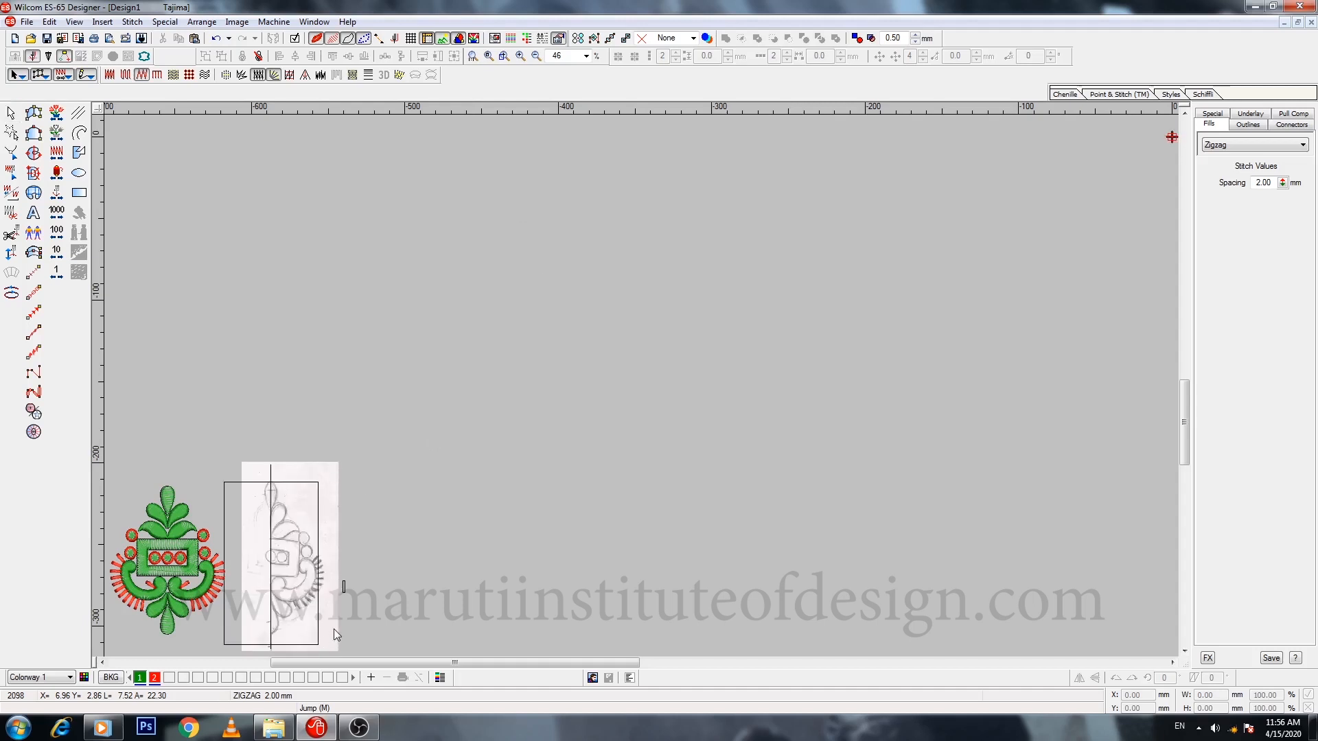
pyautogui.hotkey('ctrl', 'a')
pyautogui.doubleClick(1137, 695)
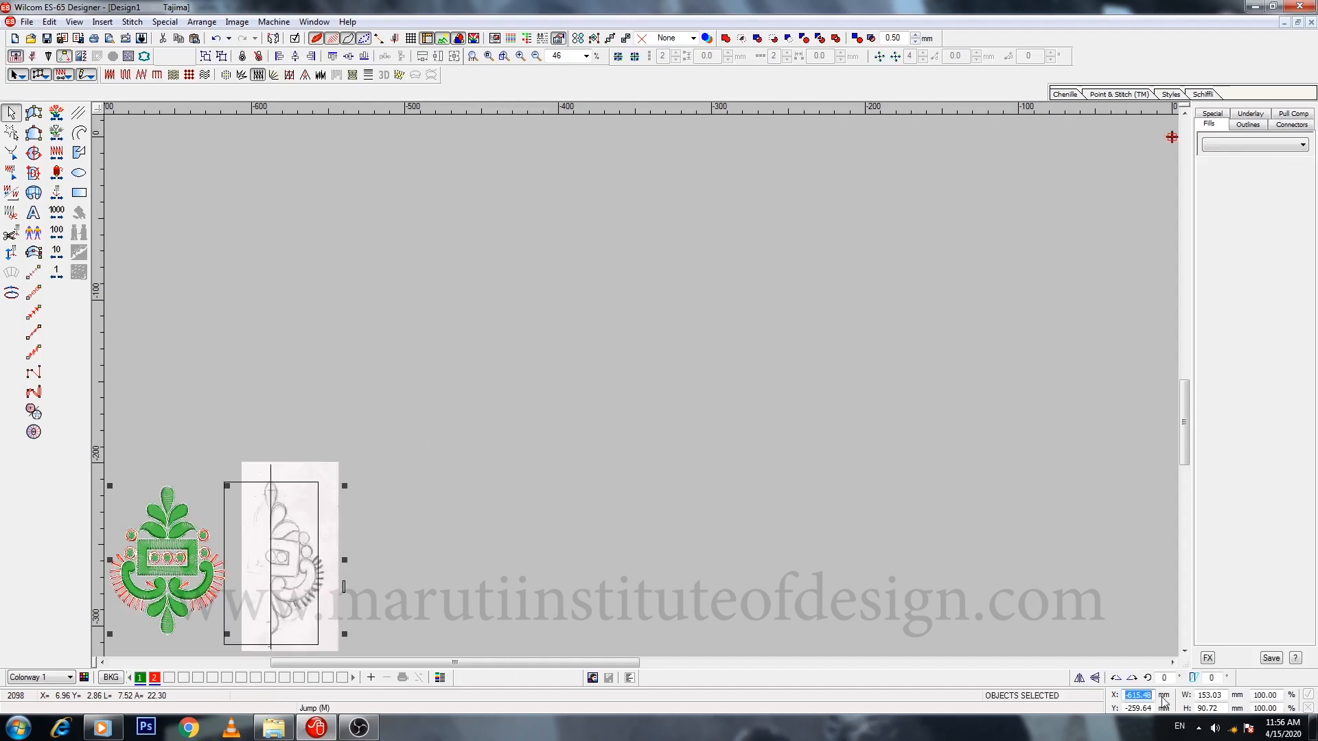
pyautogui.write('0.00')
pyautogui.doubleClick(1126, 708)
pyautogui.write('0')
pyautogui.press('Return')
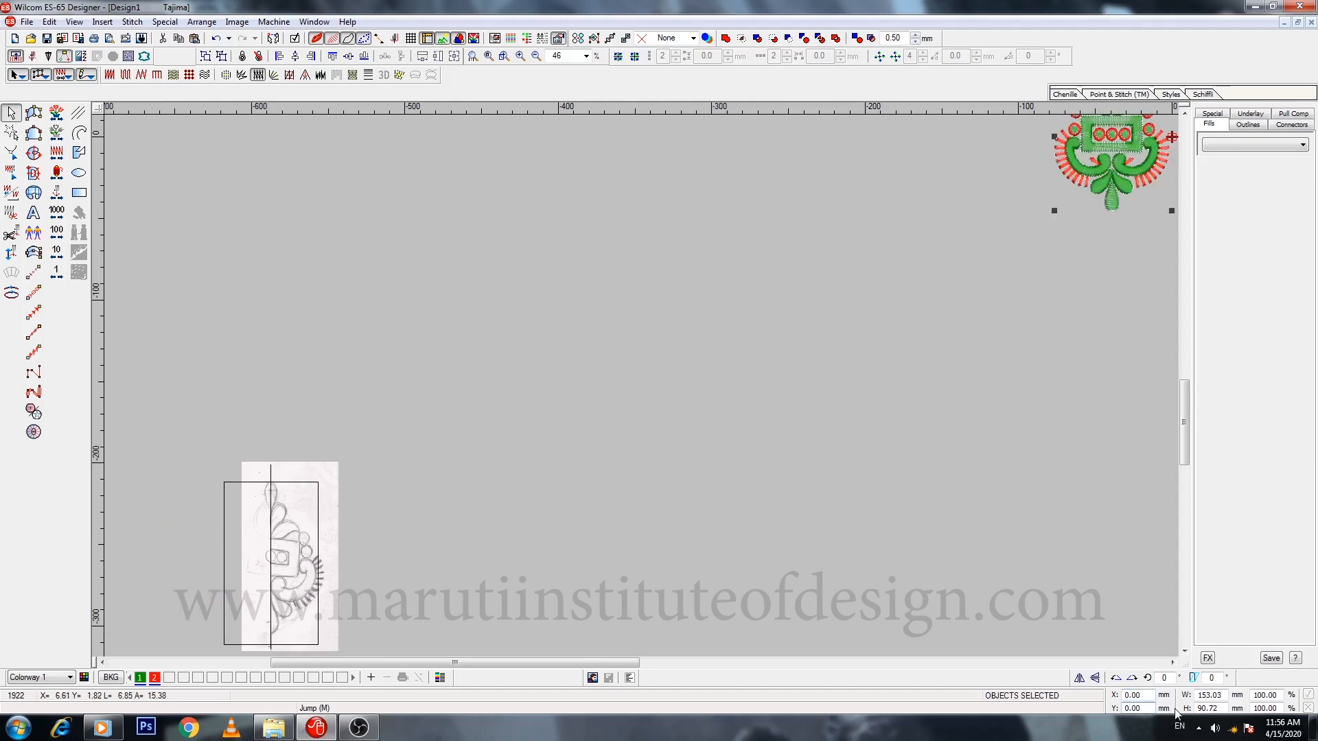
pyautogui.press('0')
pyautogui.press('Escape')
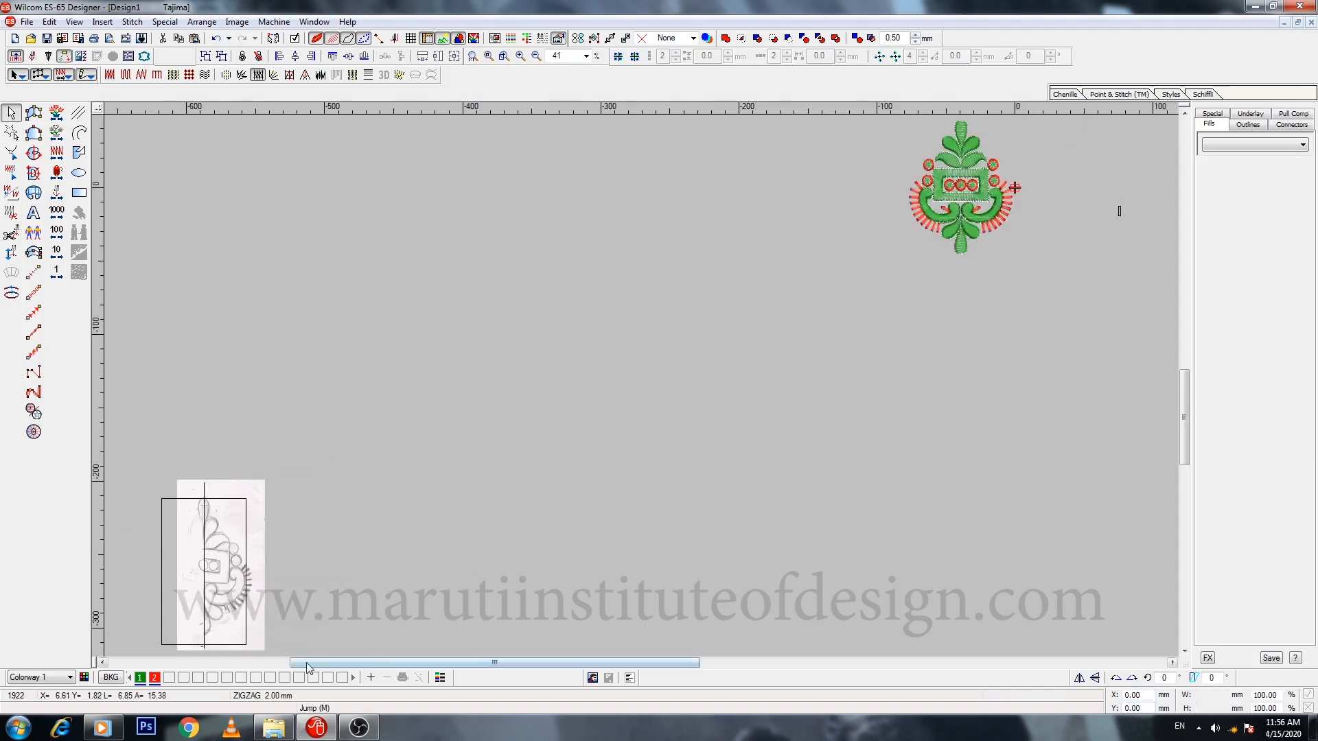
# Step: Group the scanned sketch with its outline frame and vertical center line
pyautogui.press('o')
pyautogui.click(229, 541)
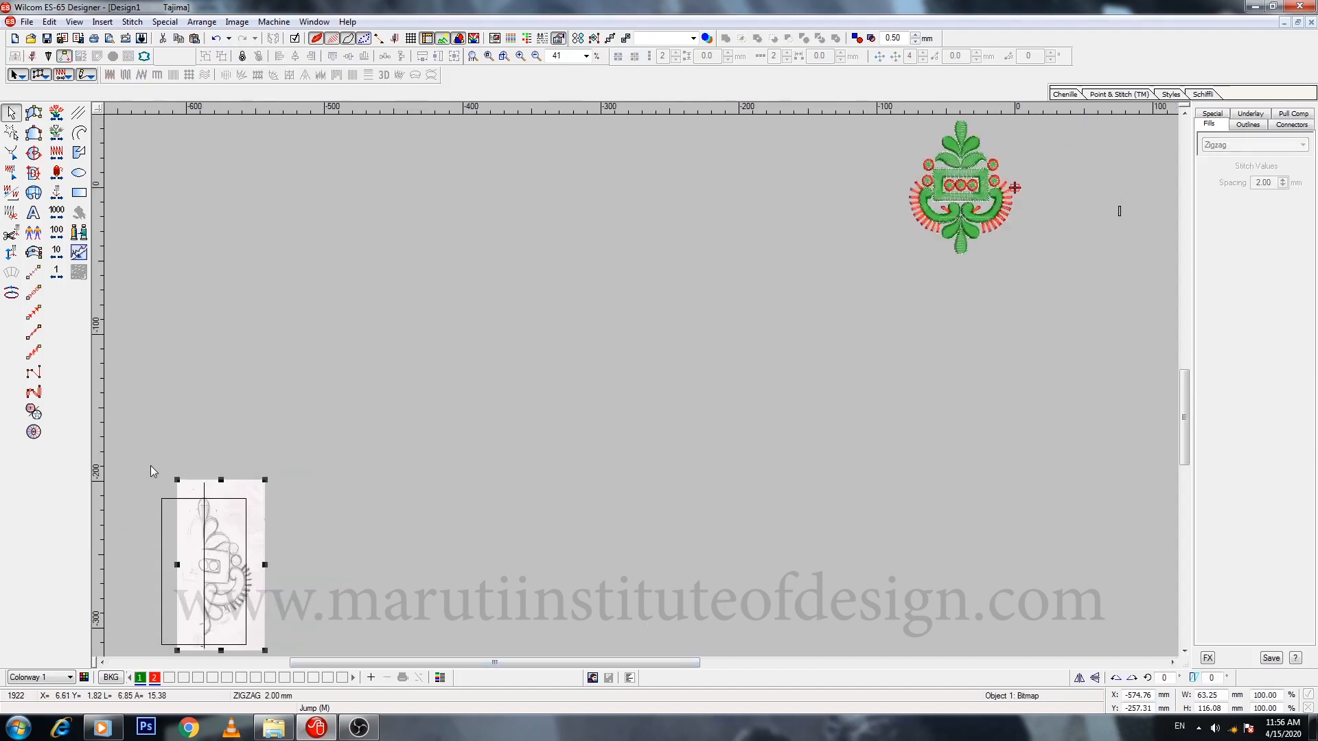
pyautogui.moveTo(152, 466); pyautogui.dragTo(506, 587)
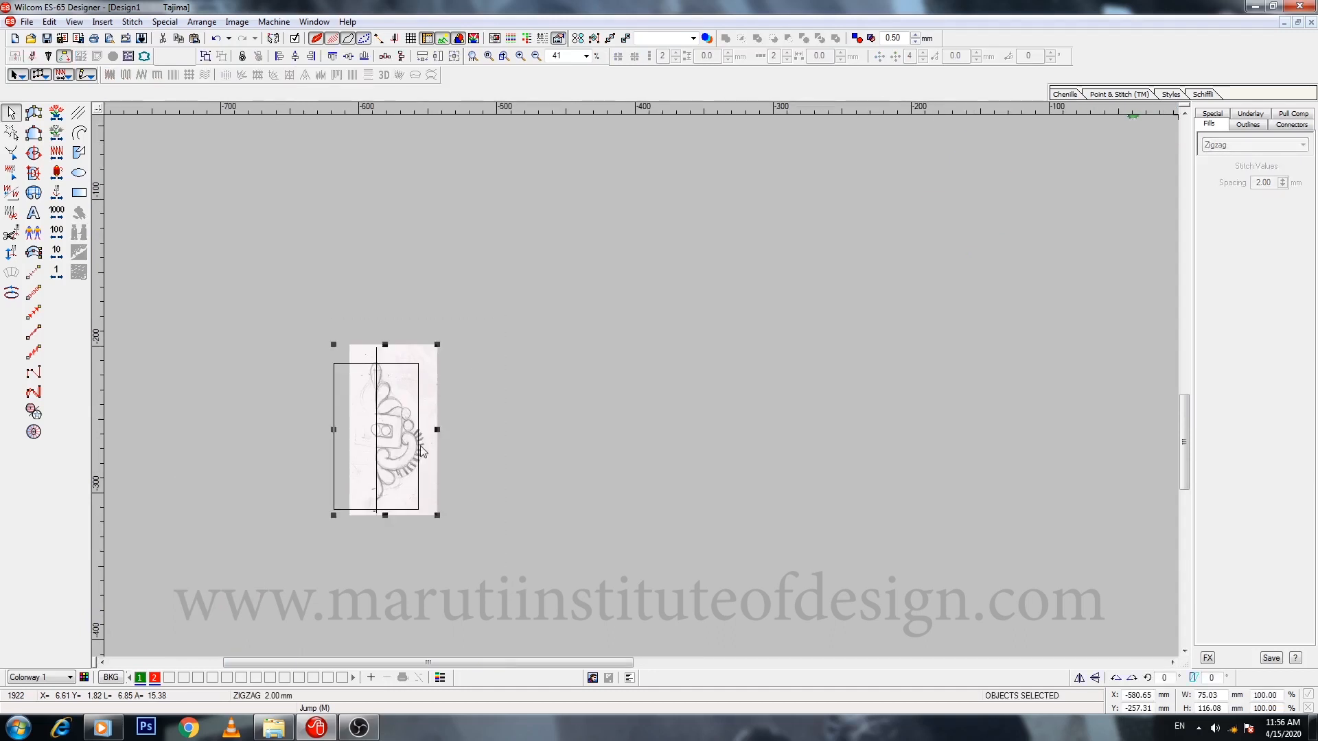
pyautogui.hotkey('ctrl', 'g')
# Step: Move the grouped sketch and frame beside the motif's left side, at about X -124, Y -8 mm, and toggle the sketch's display
pyautogui.moveTo(406, 435); pyautogui.dragTo(817, 191)
pyautogui.hotkey('shift', 'z')
pyautogui.scroll(3, 759, 383)
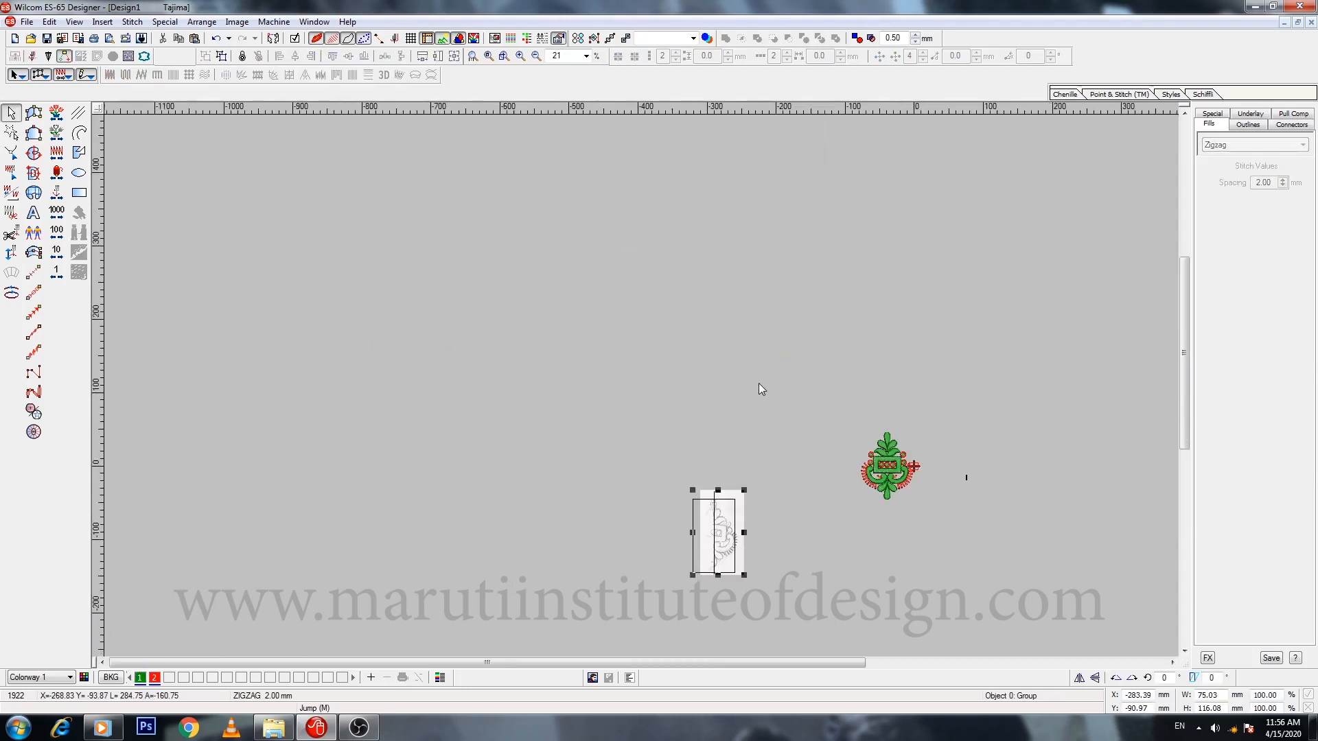
pyautogui.moveTo(721, 507); pyautogui.dragTo(782, 456)
pyautogui.press('b')
pyautogui.moveTo(701, 375); pyautogui.dragTo(957, 551)
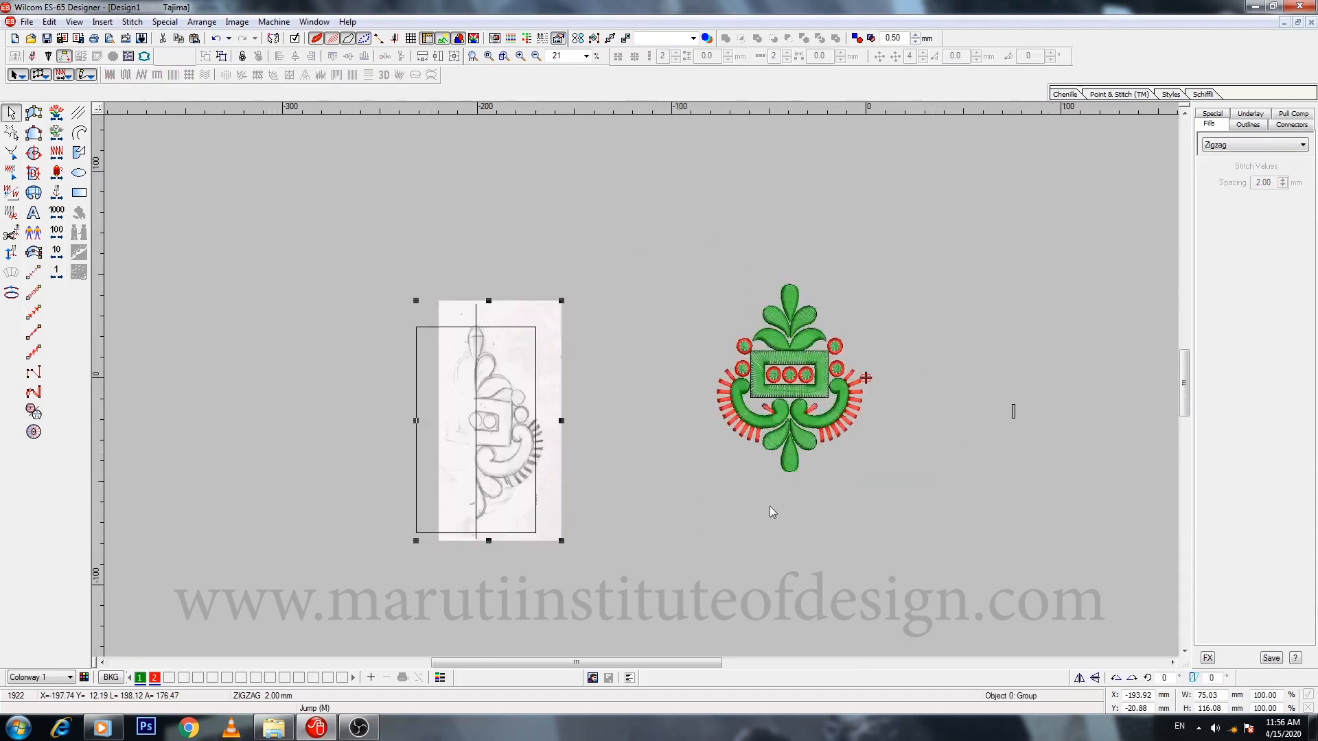
pyautogui.press('0')
pyautogui.moveTo(336, 402)
pyautogui.mouseDown()
pyautogui.moveTo(348, 370)
pyautogui.moveTo(550, 323)
pyautogui.mouseUp()
pyautogui.moveTo(558, 353)
pyautogui.mouseDown()
pyautogui.moveTo(591, 372)
pyautogui.moveTo(578, 390)
pyautogui.mouseUp()
pyautogui.press('Delete')
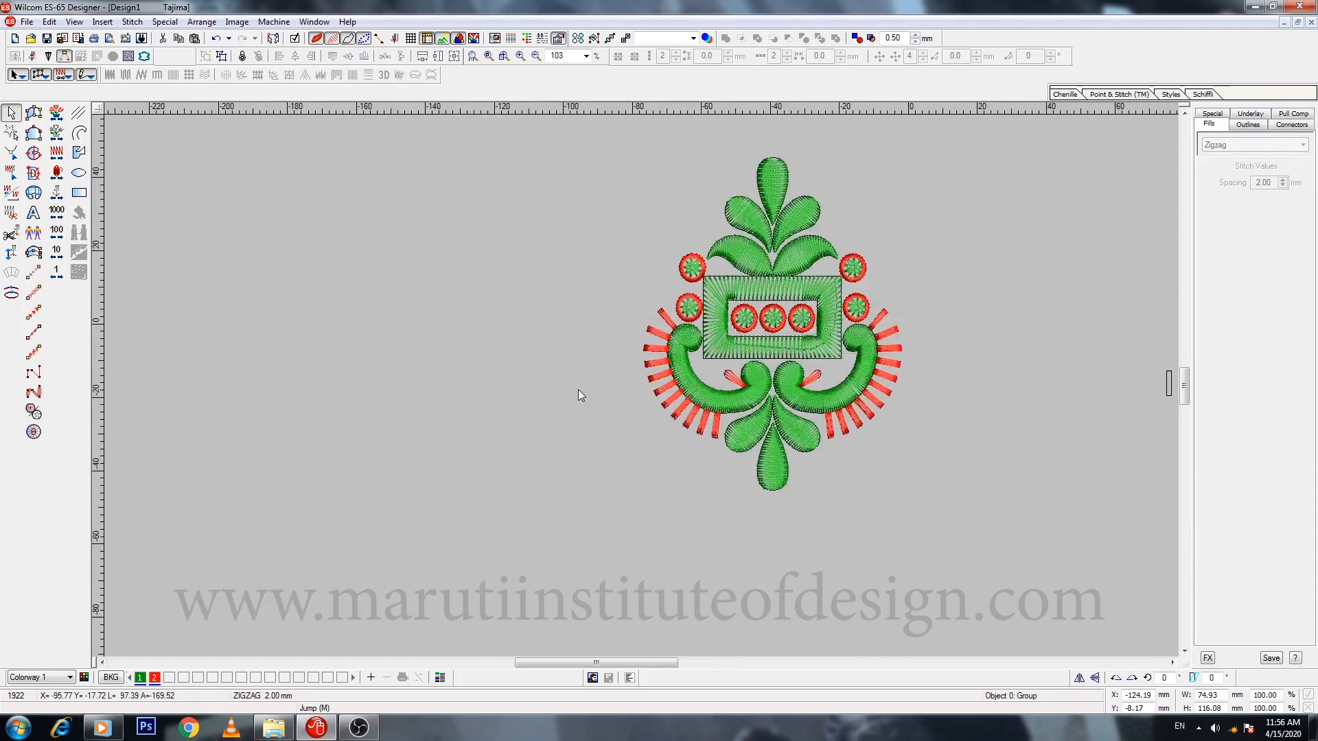
pyautogui.press('Escape')
pyautogui.press('0')
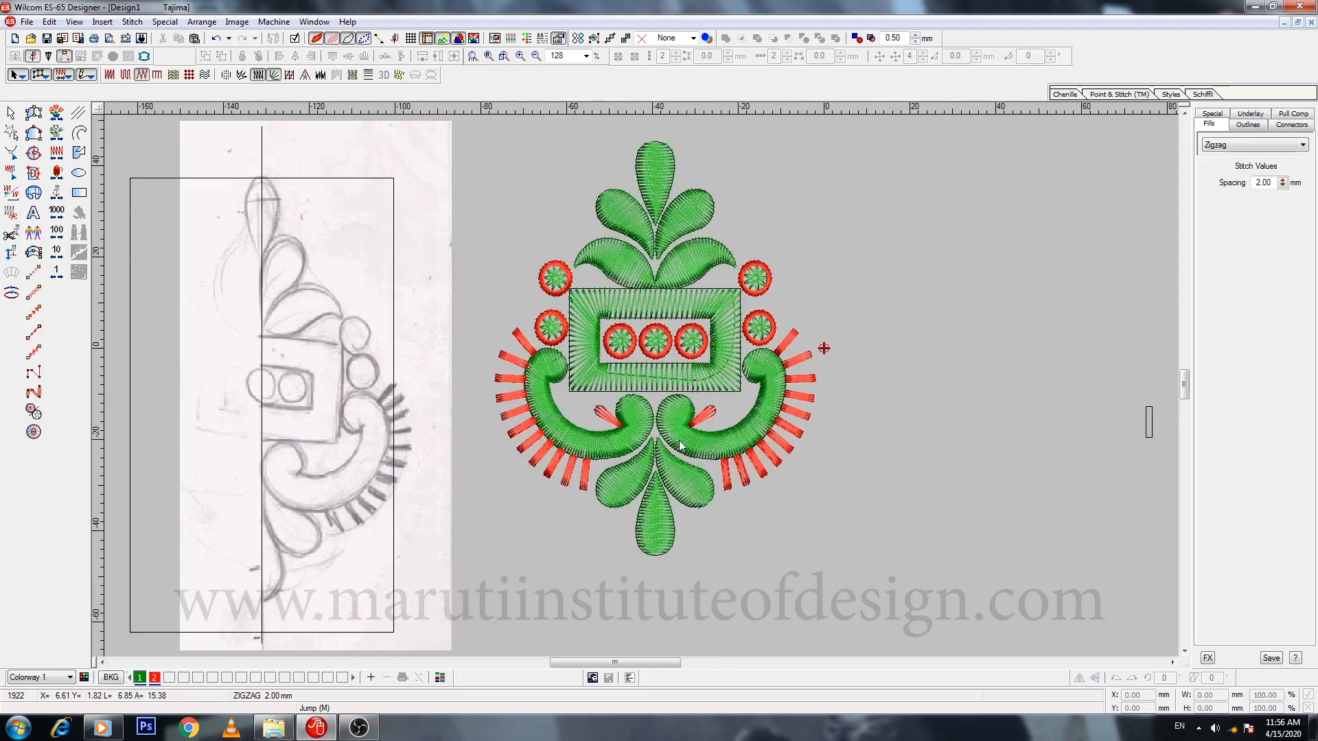